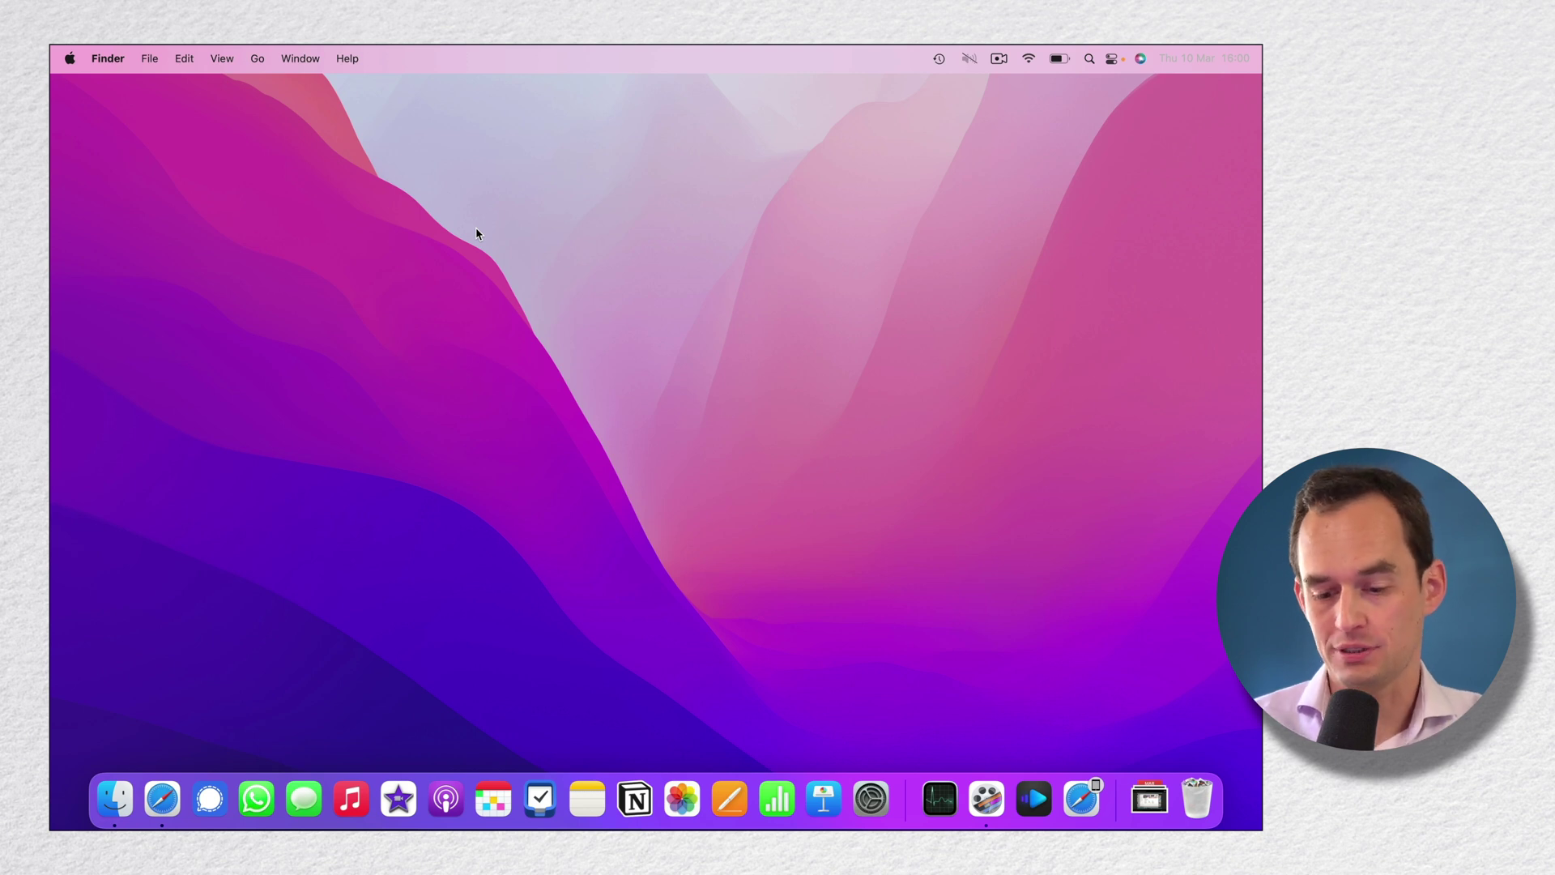
Open Software Update through Spotlight, then quit it.
key(super+space)
text(s)
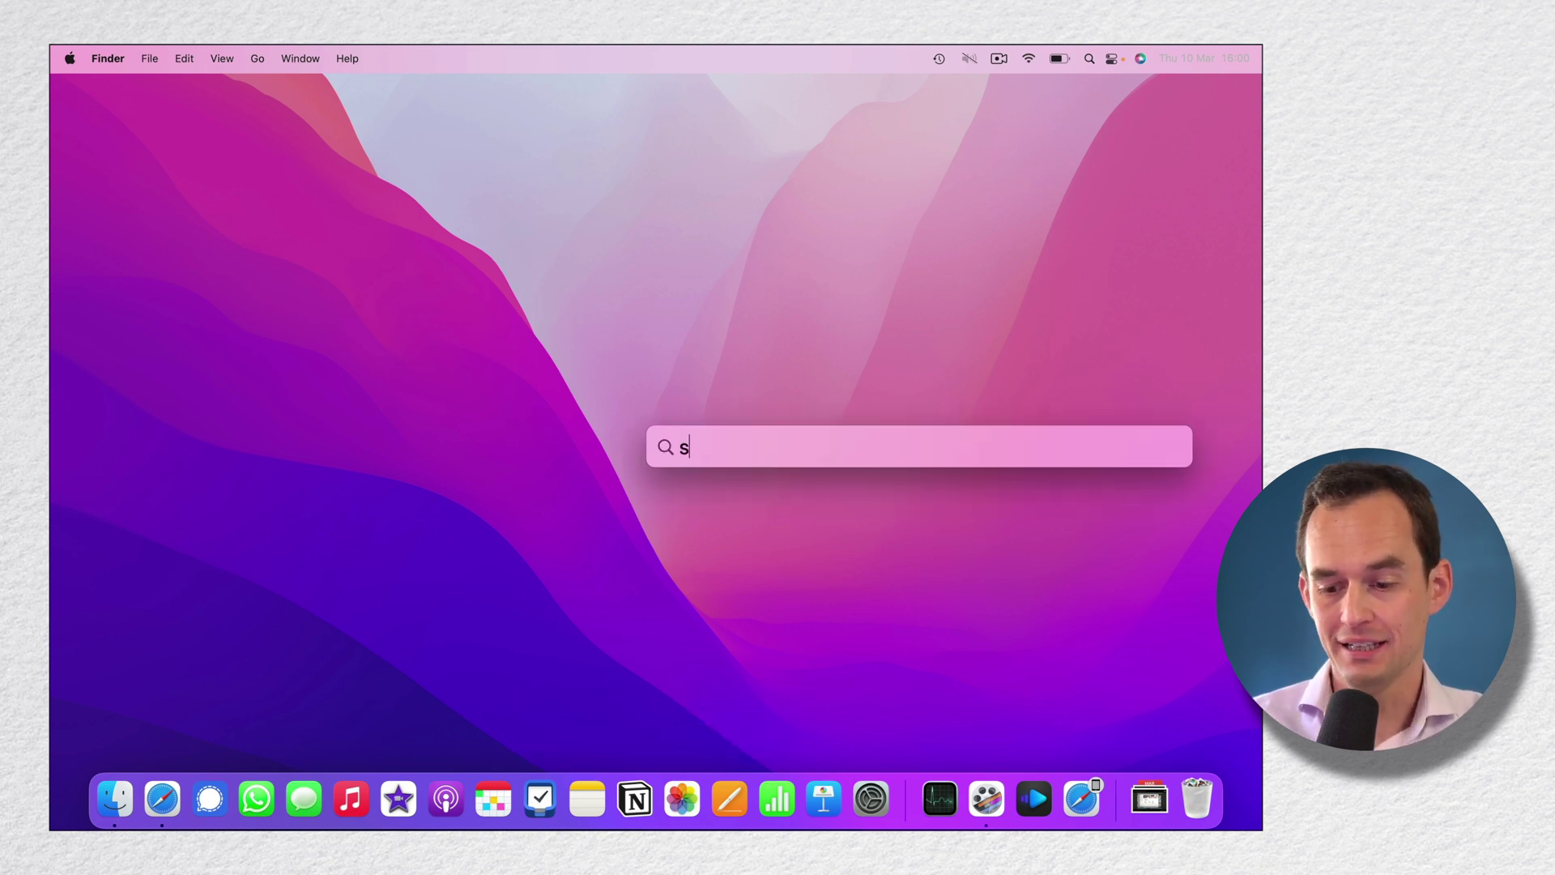
text(oftware update)
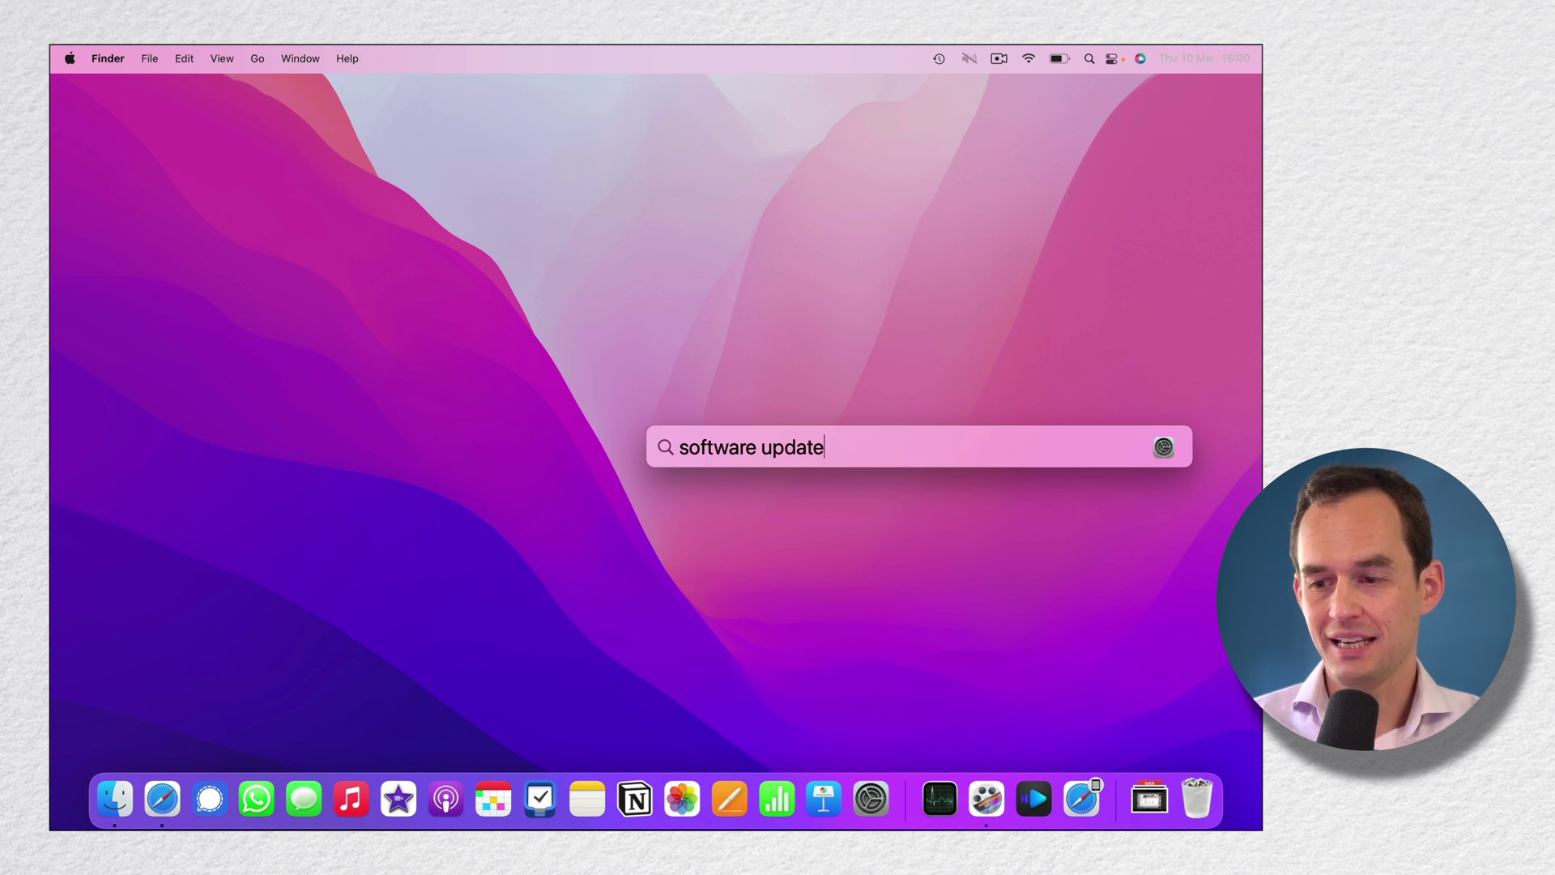
key(Return)
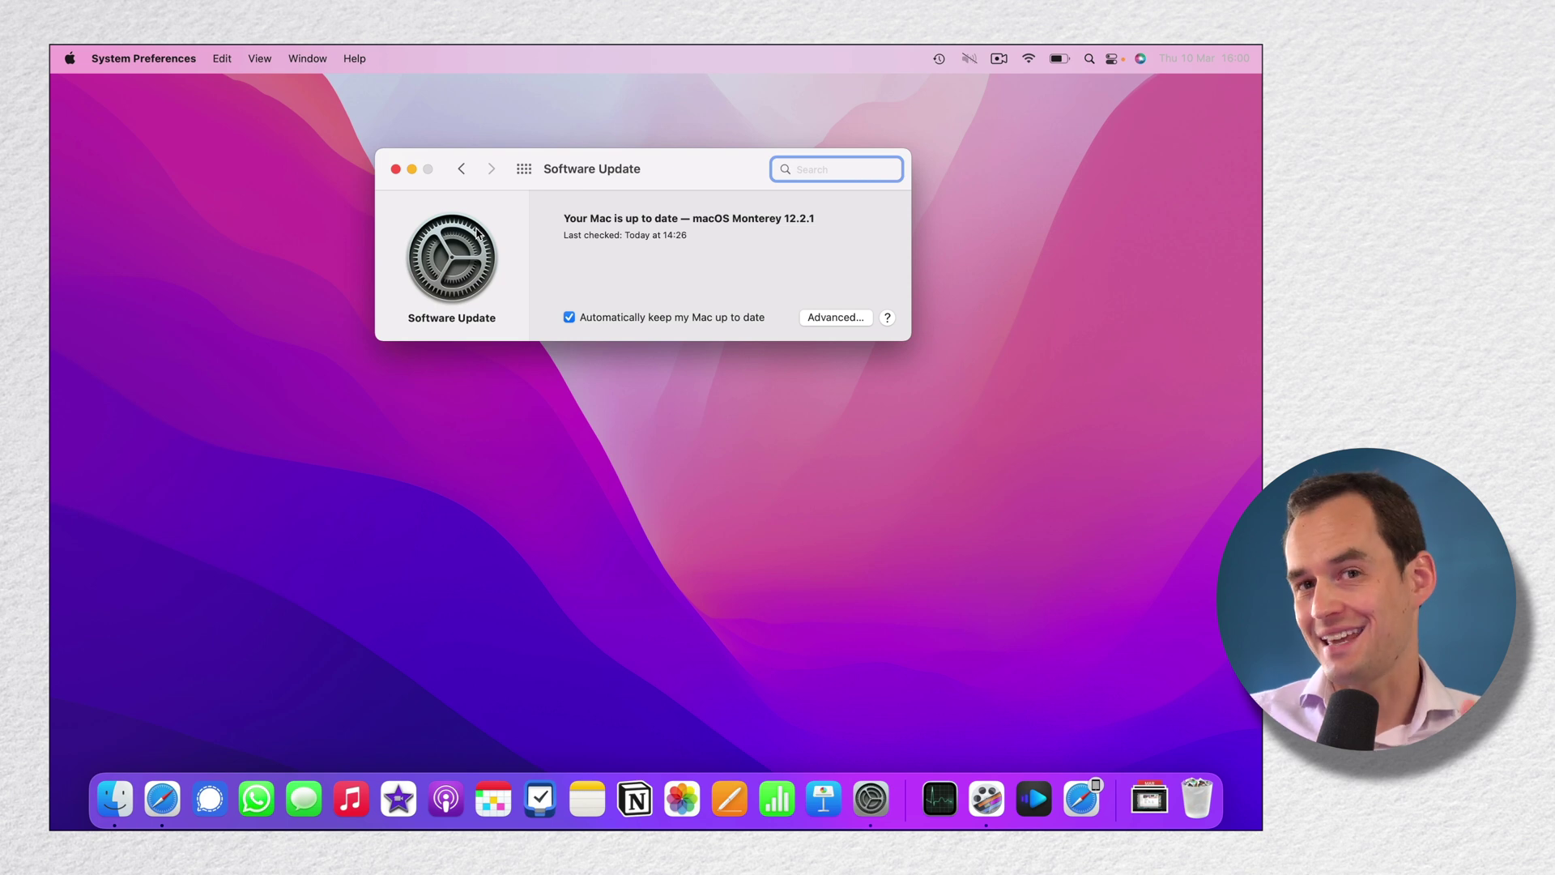
key(super+q)
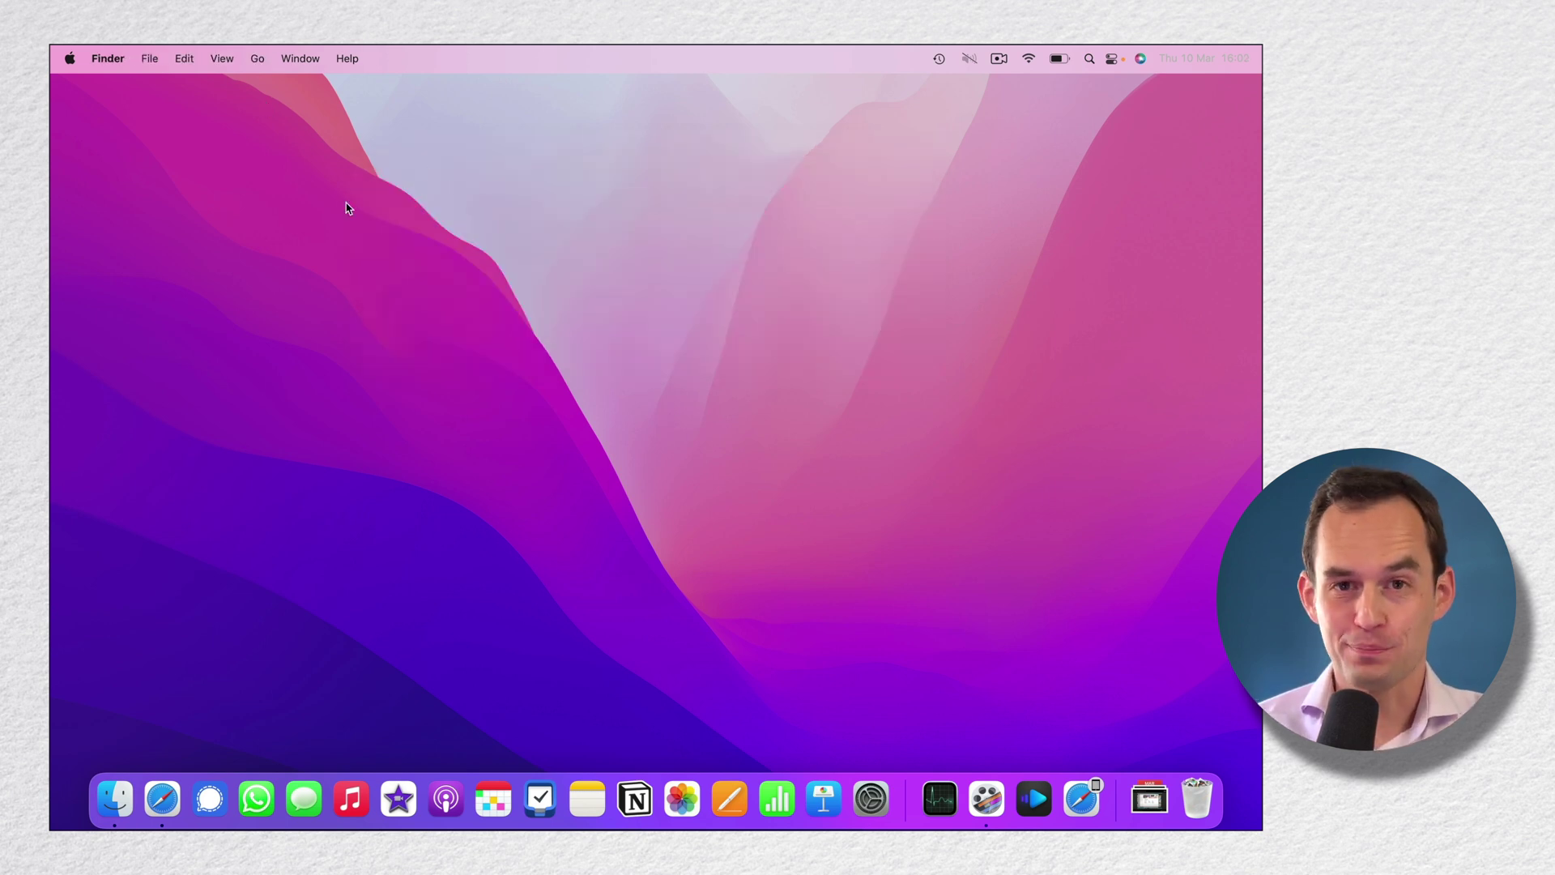
Switch the appearance in General preferences from Dark to Auto, then show all preferences.
click(72, 61)
click(107, 115)
click(411, 314)
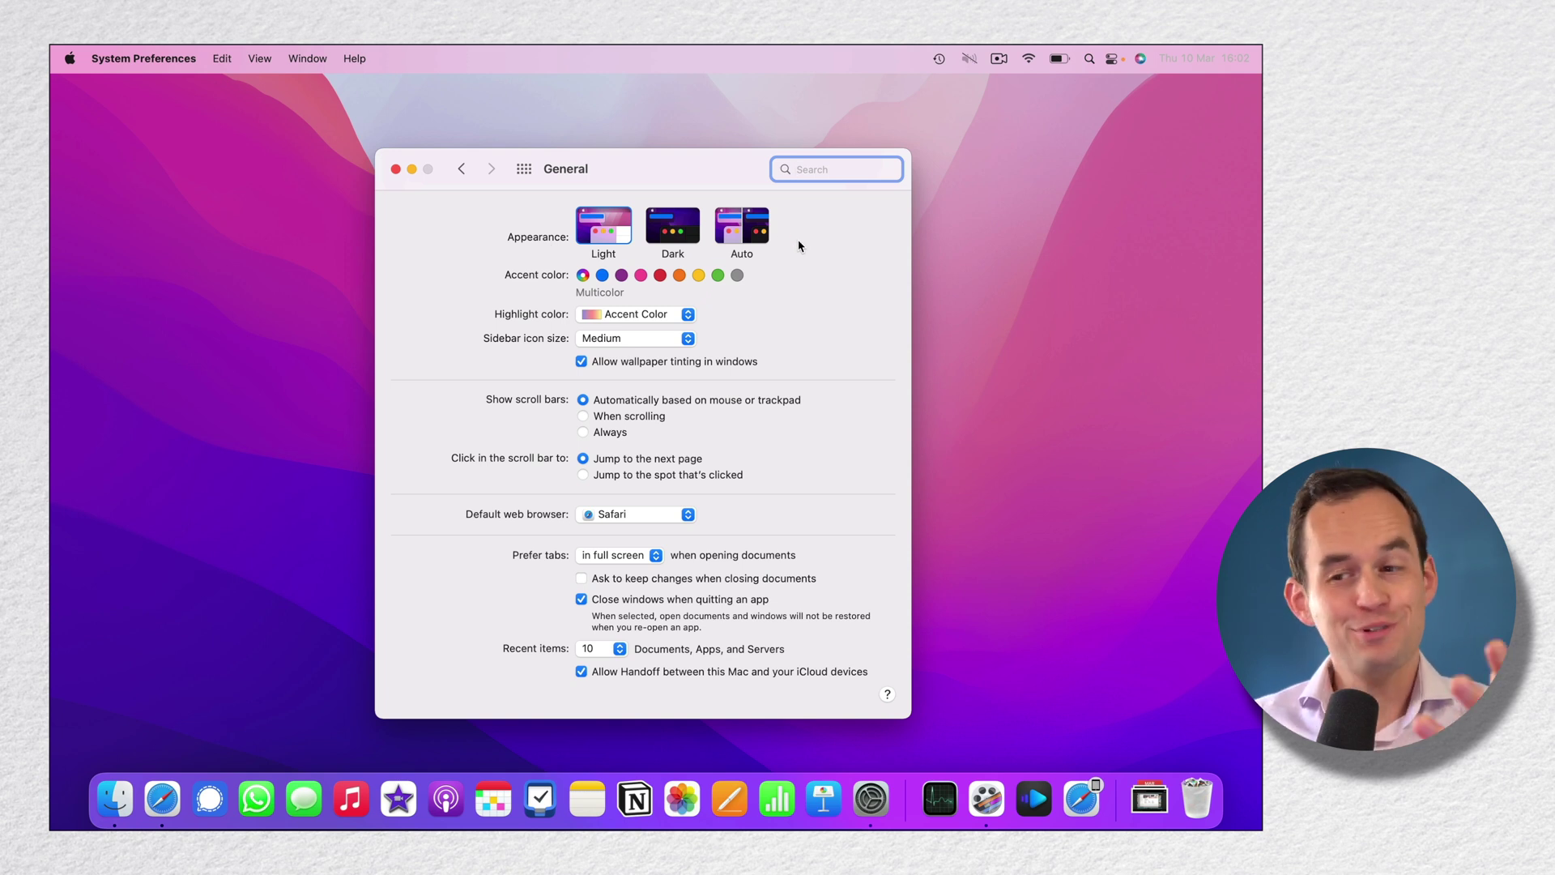
click(675, 236)
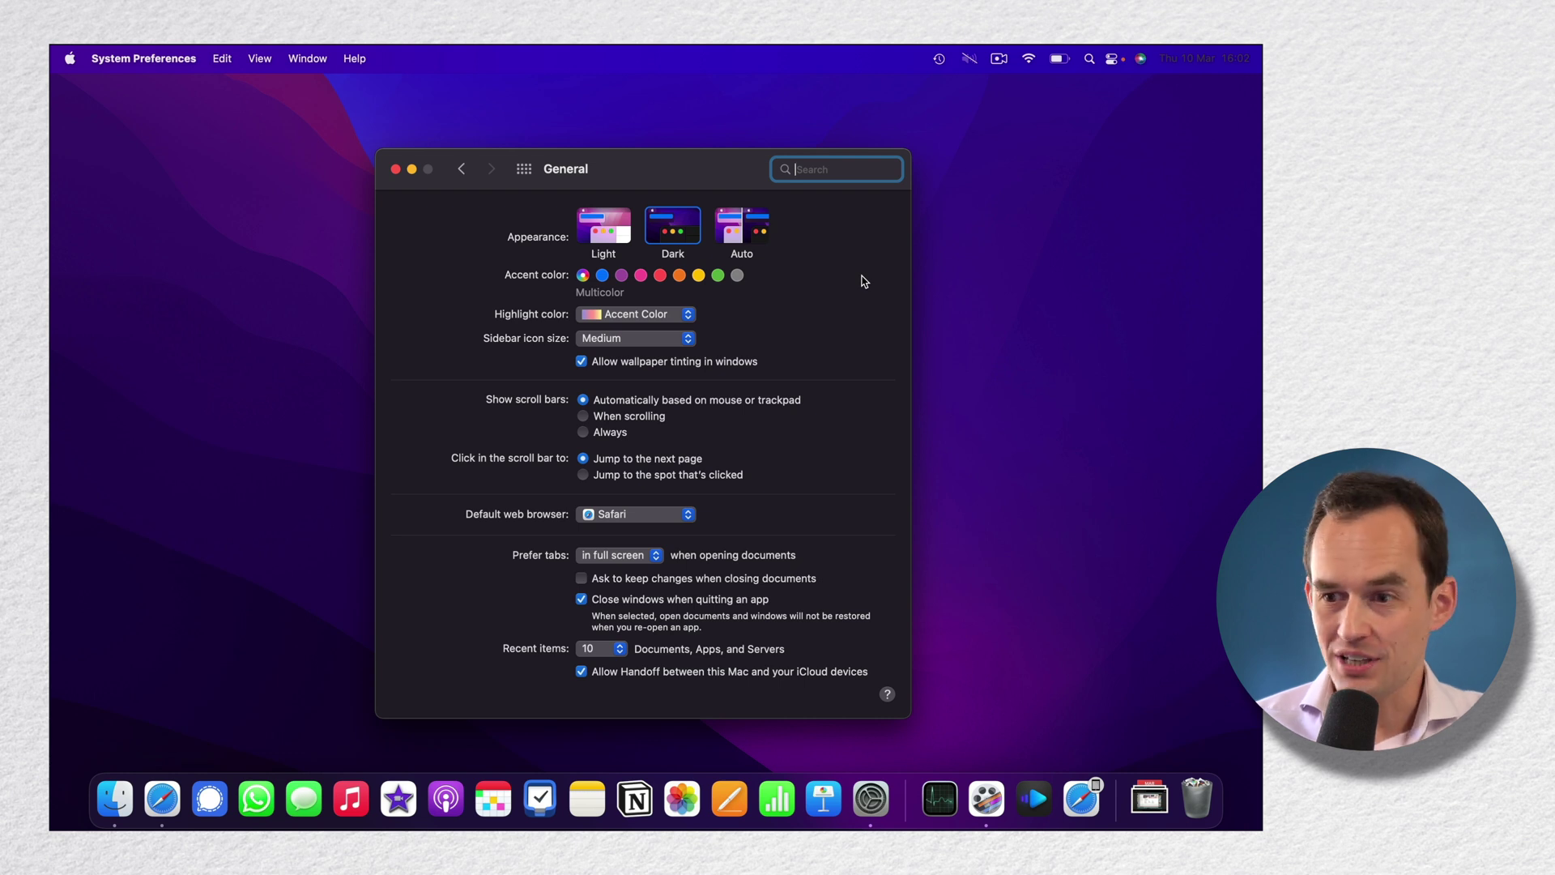
click(756, 240)
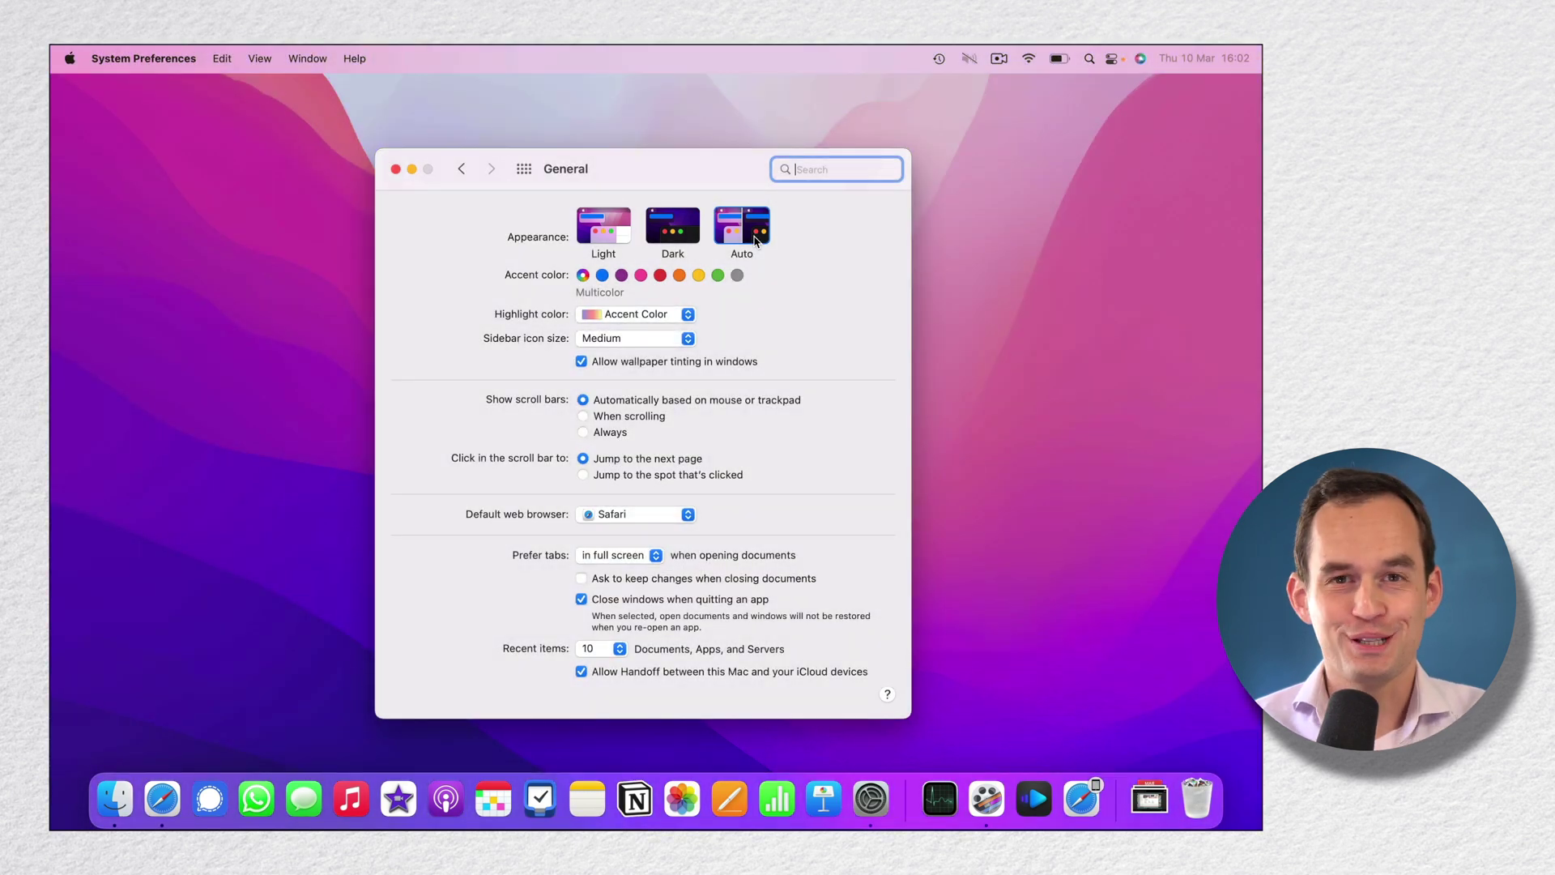
key(super+l)
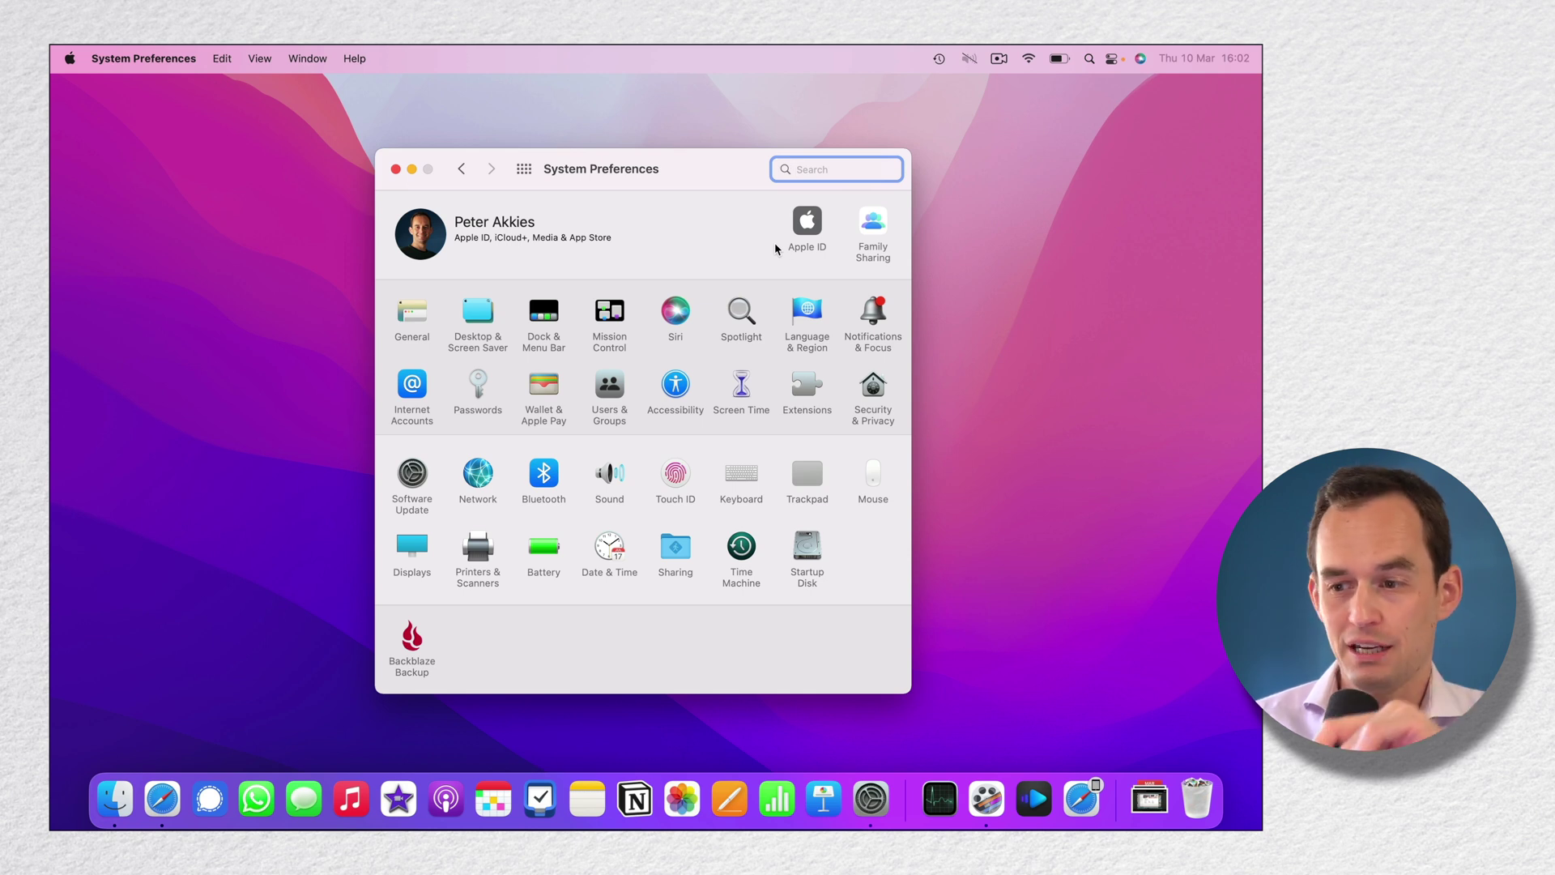
In Notifications & Focus, turn off notifications for Game Center, GarageBand and Mail.
click(873, 316)
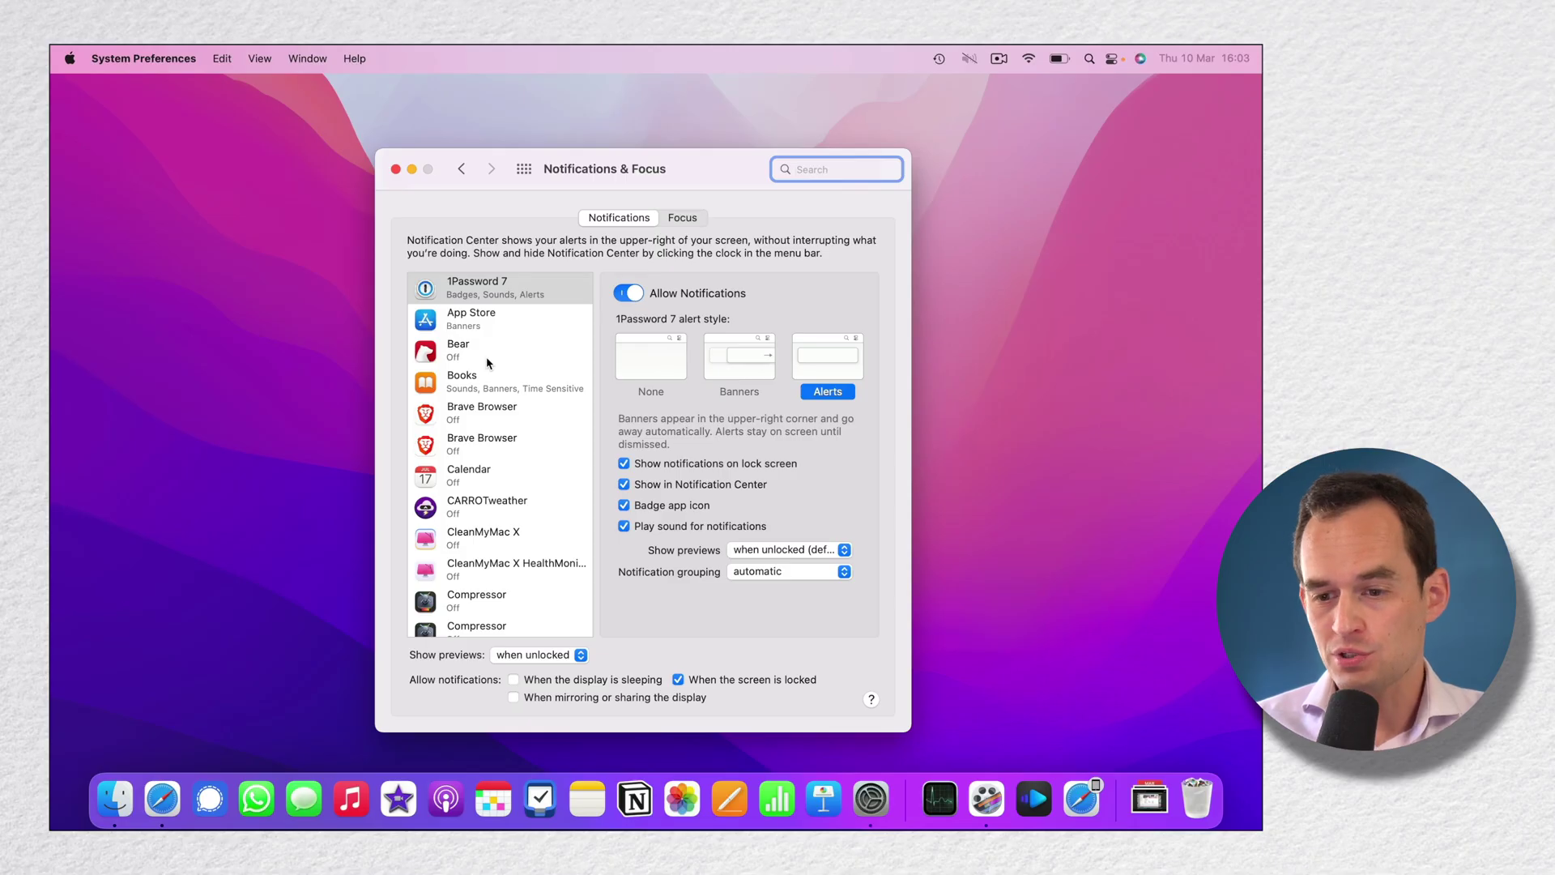
scroll(486, 355, down, 1)
scroll(486, 356, down, 1)
scroll(486, 356, down, 1)
scroll(487, 355, down, 1)
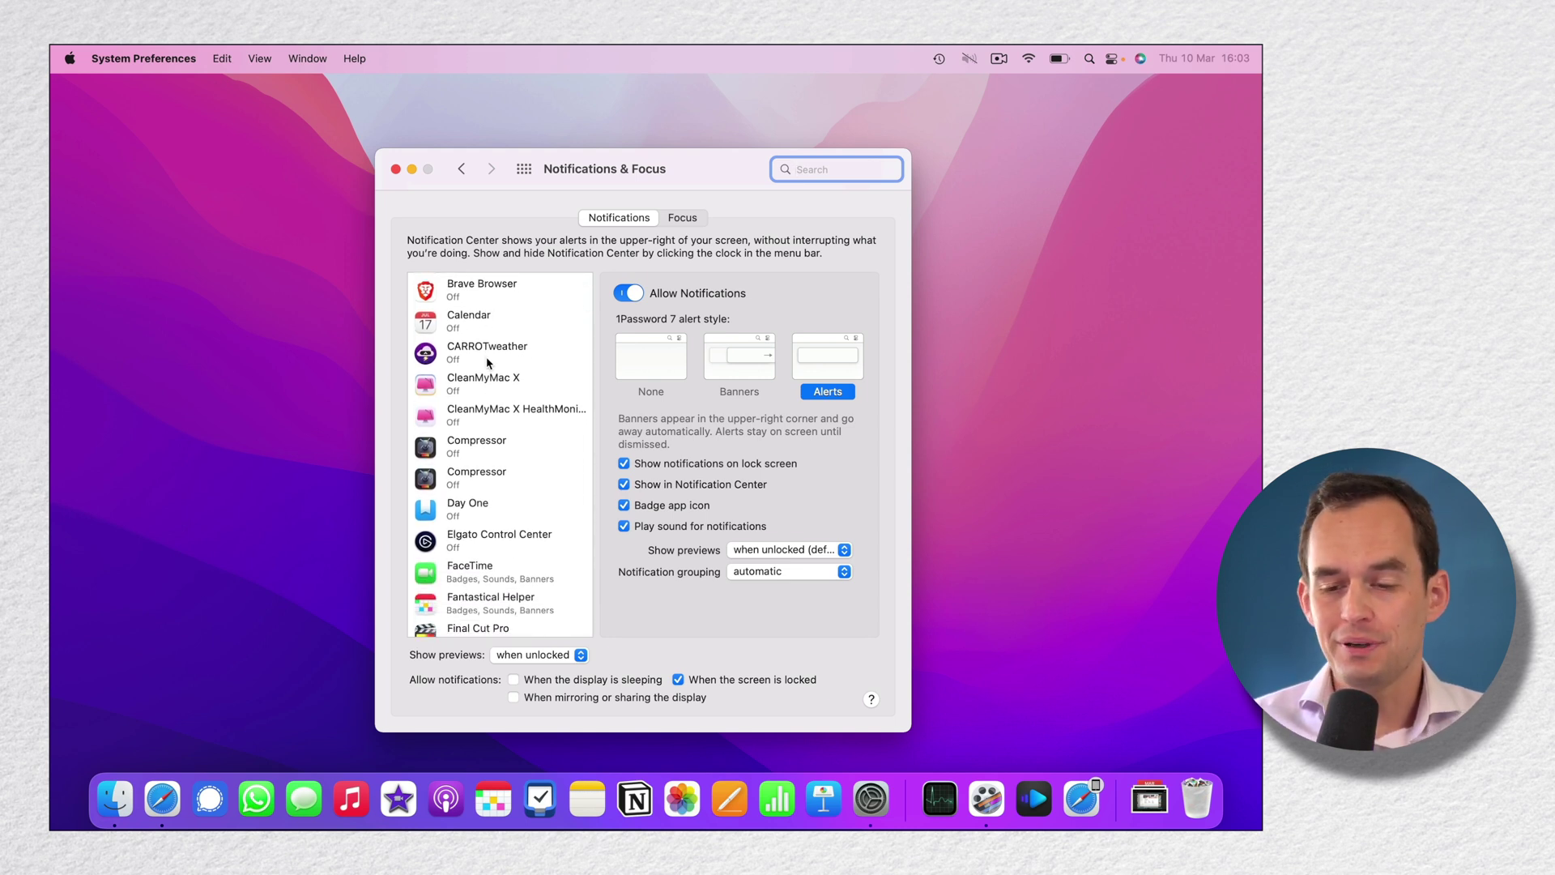
scroll(488, 361, down, 3)
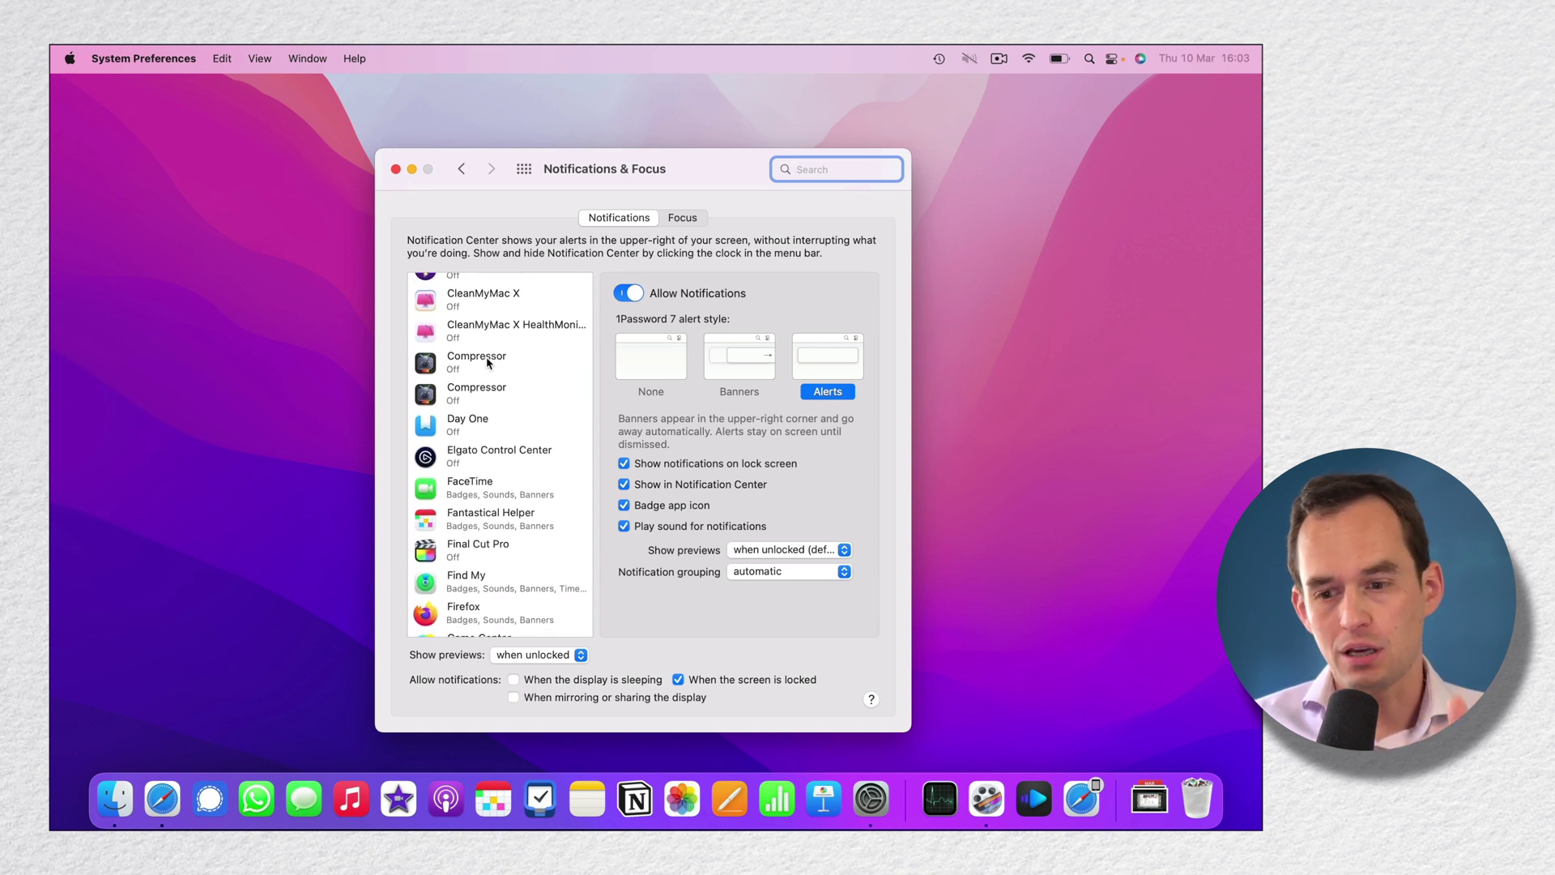
scroll(487, 360, down, 2)
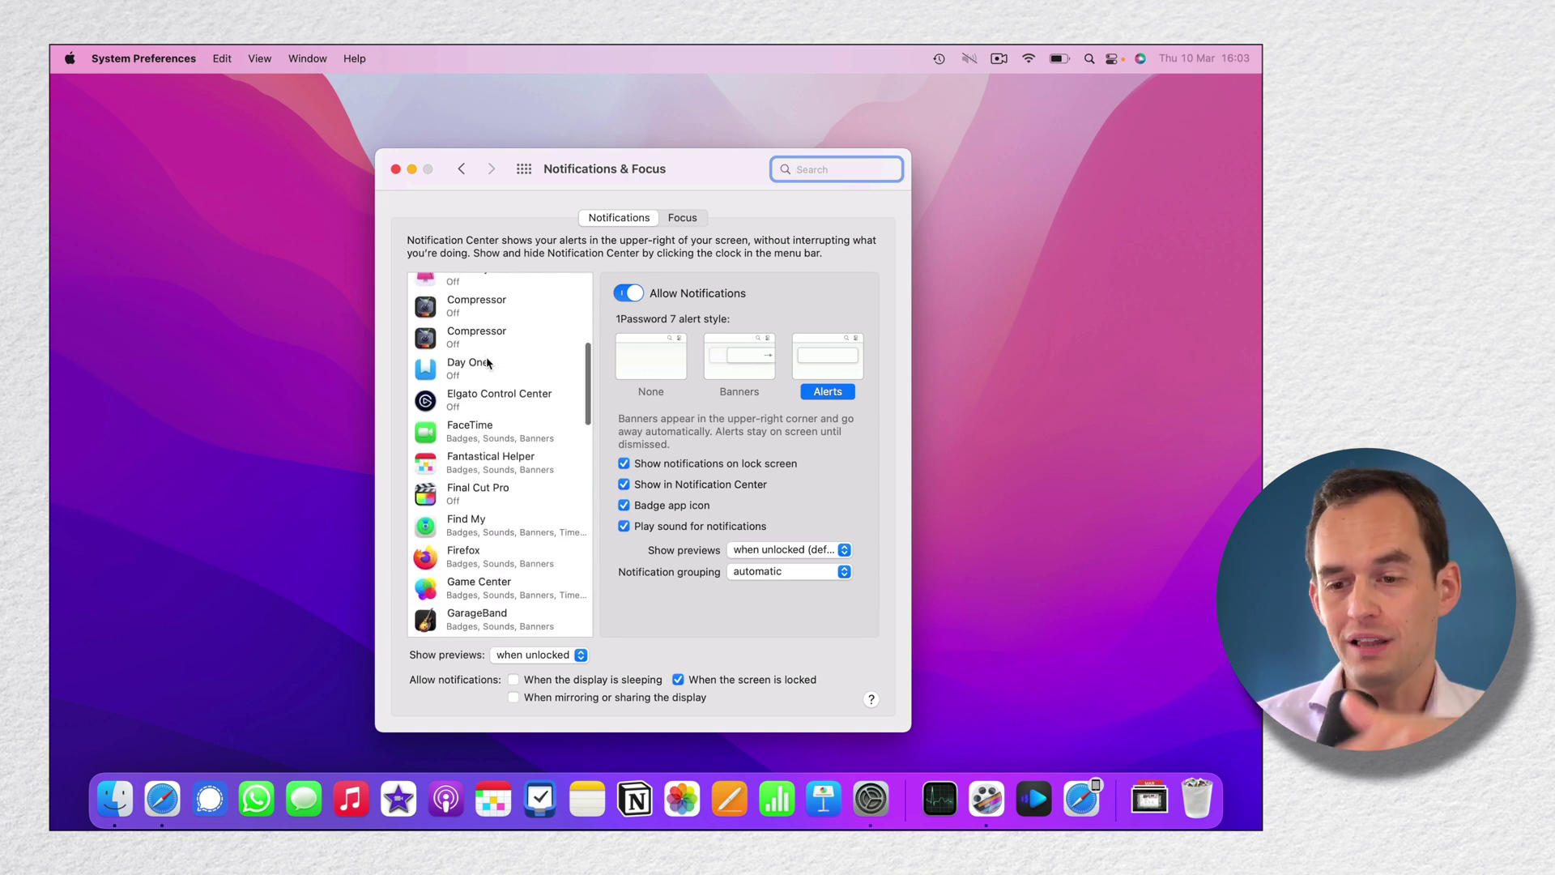
scroll(488, 361, down, 1)
scroll(488, 362, down, 2)
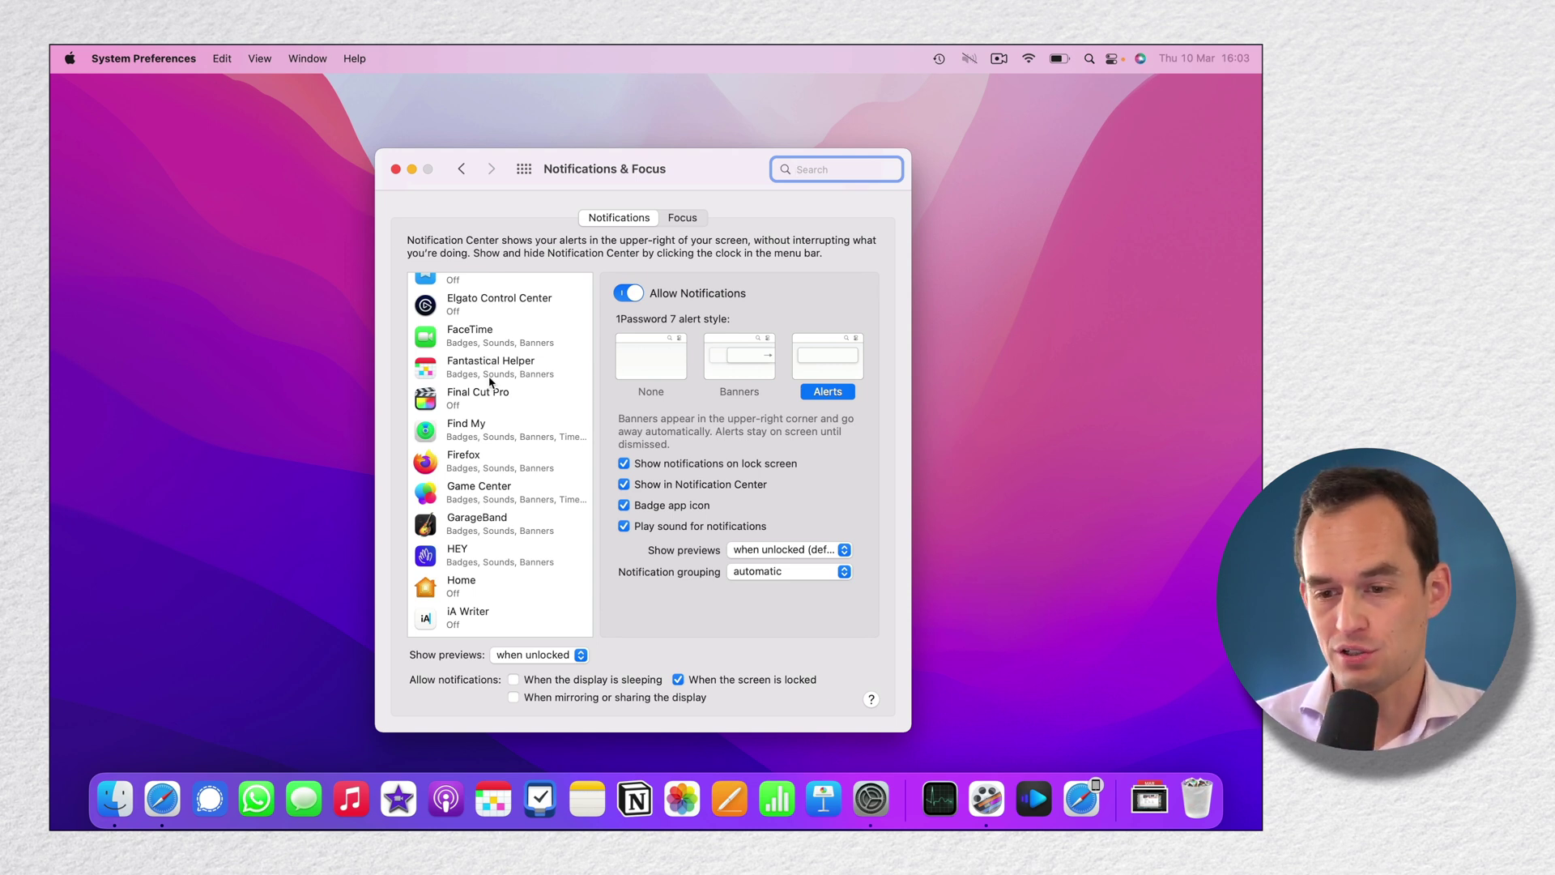
scroll(496, 459, down, 1)
click(496, 456)
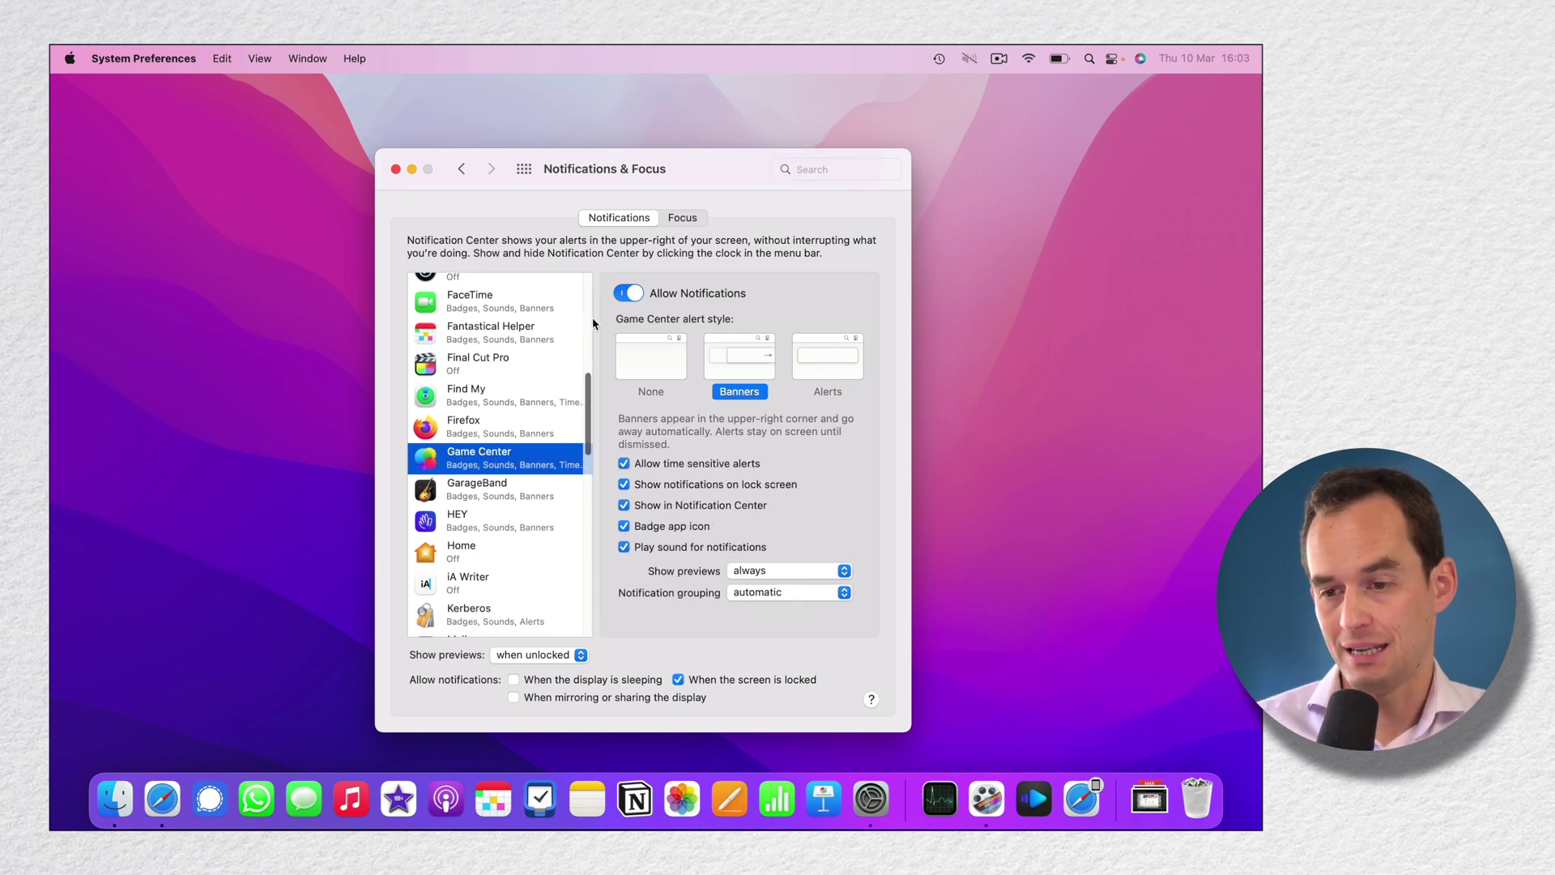
click(629, 293)
click(515, 492)
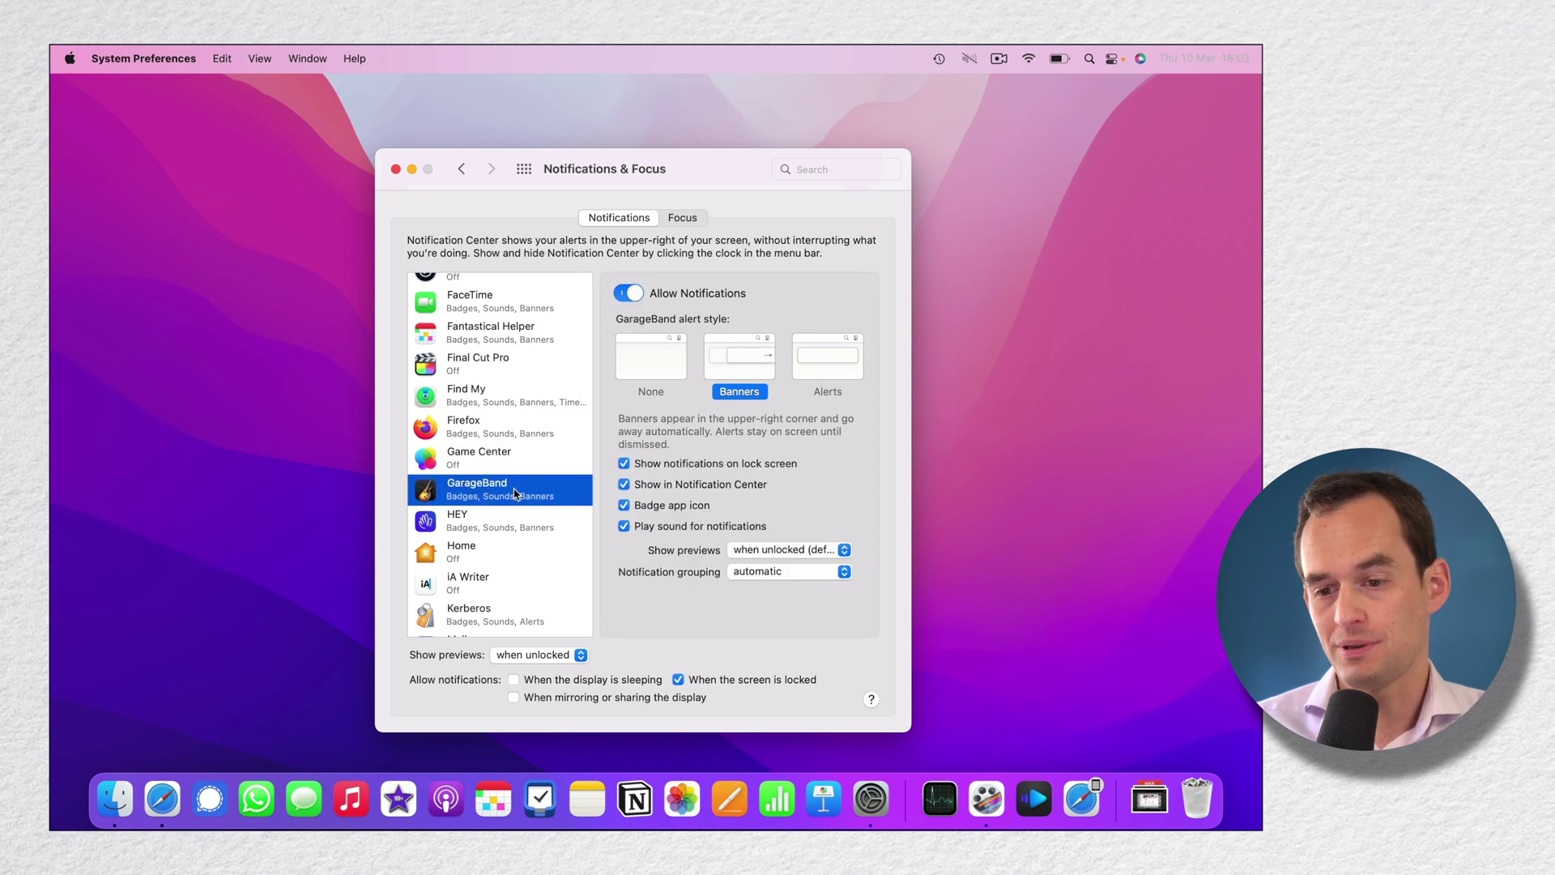
click(627, 293)
scroll(521, 565, down, 5)
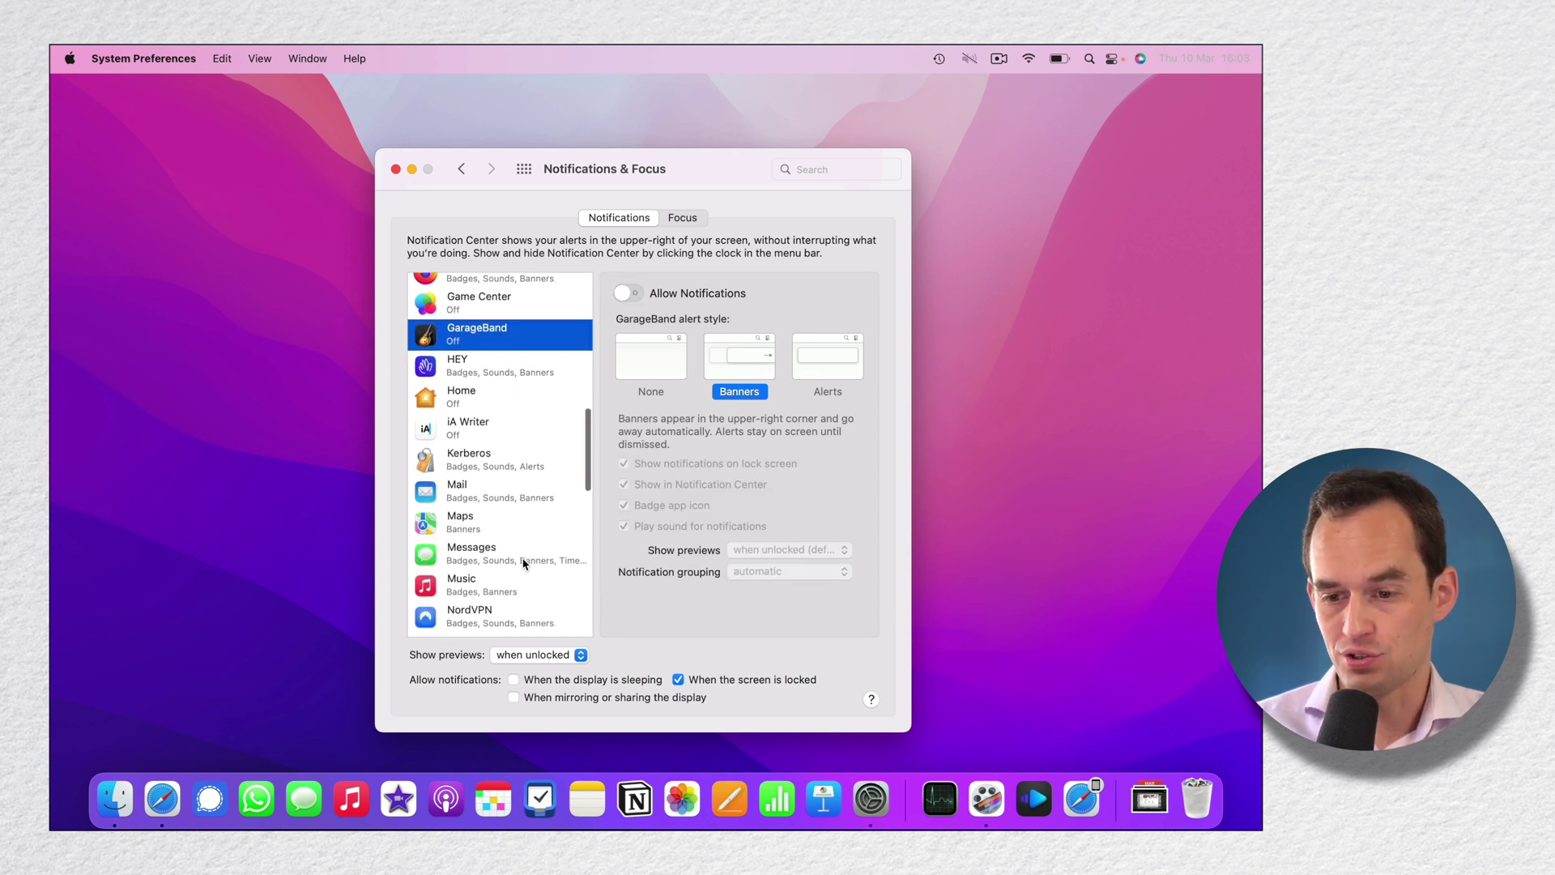
click(465, 496)
click(628, 293)
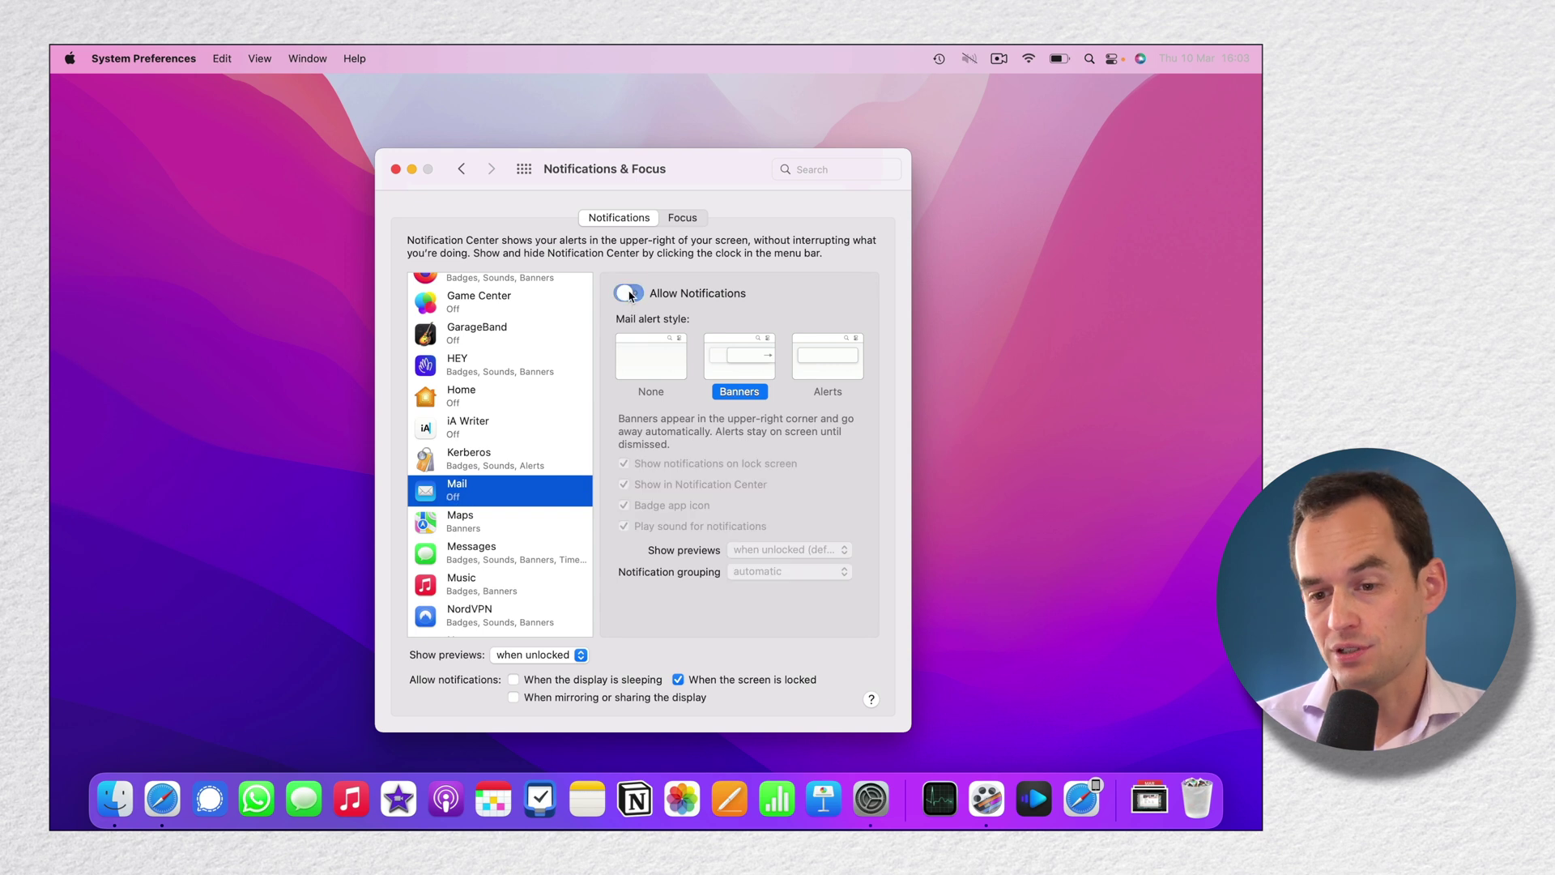
Turn off notifications for Maps, Music and TV.
click(516, 520)
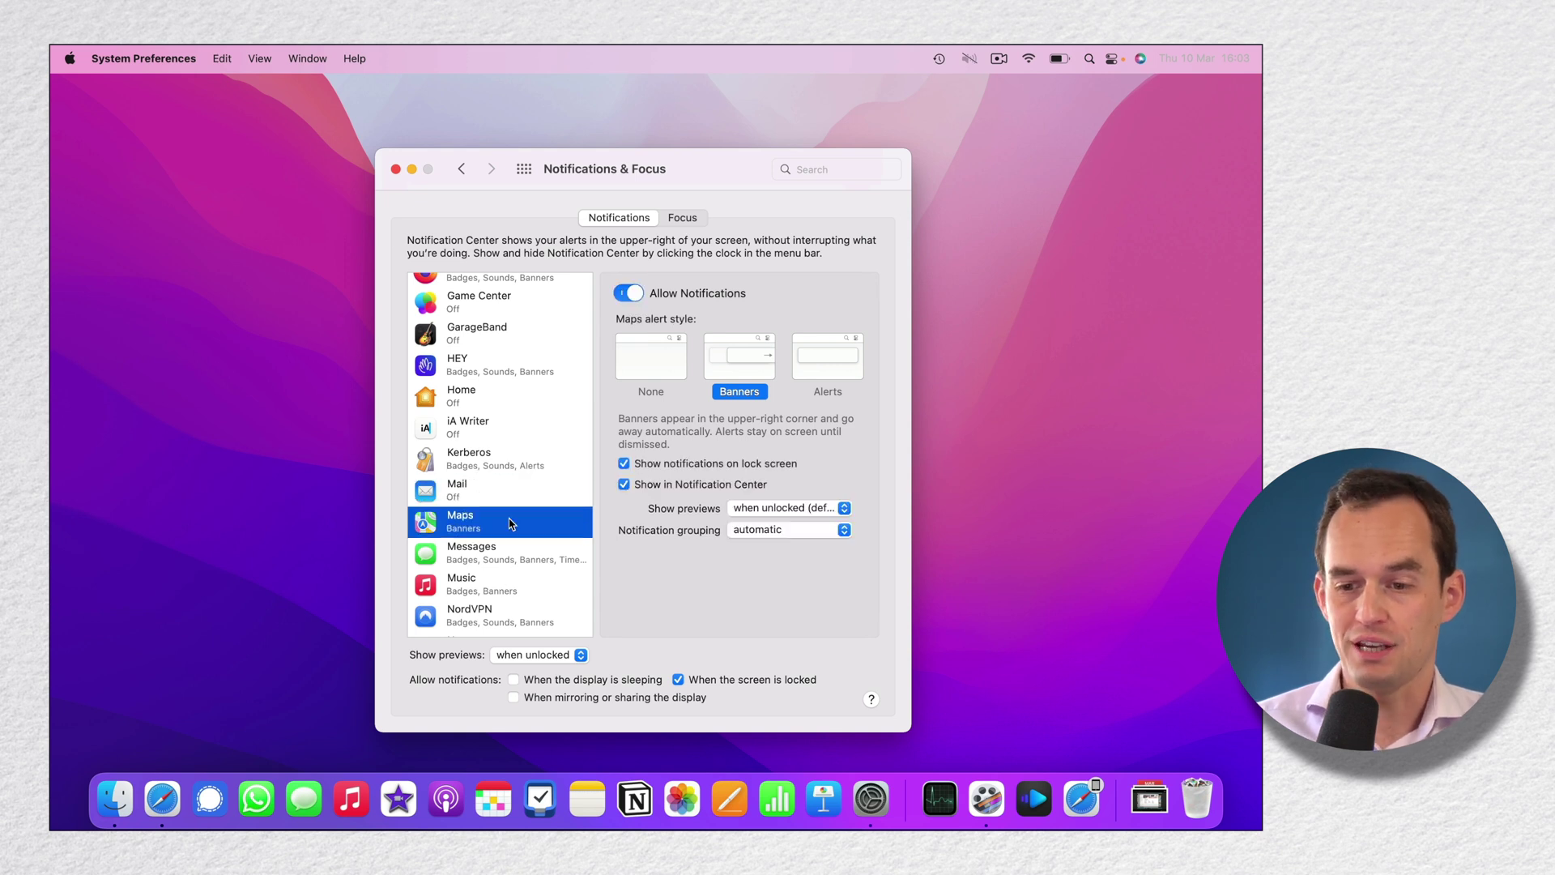
click(629, 294)
click(493, 585)
click(629, 294)
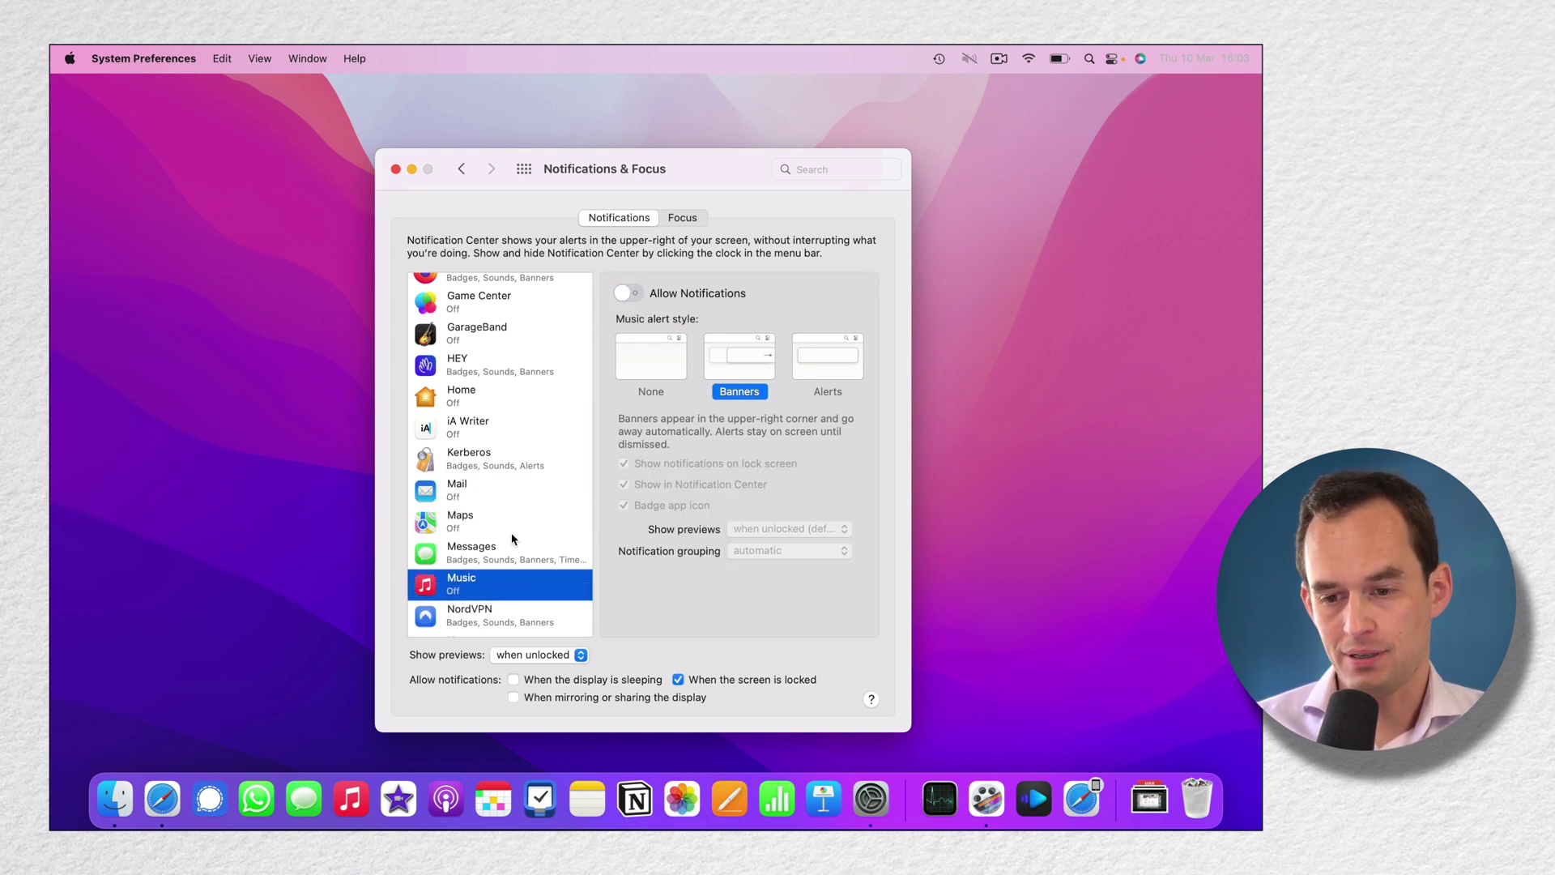
scroll(514, 541, down, 5)
scroll(511, 547, down, 4)
click(482, 574)
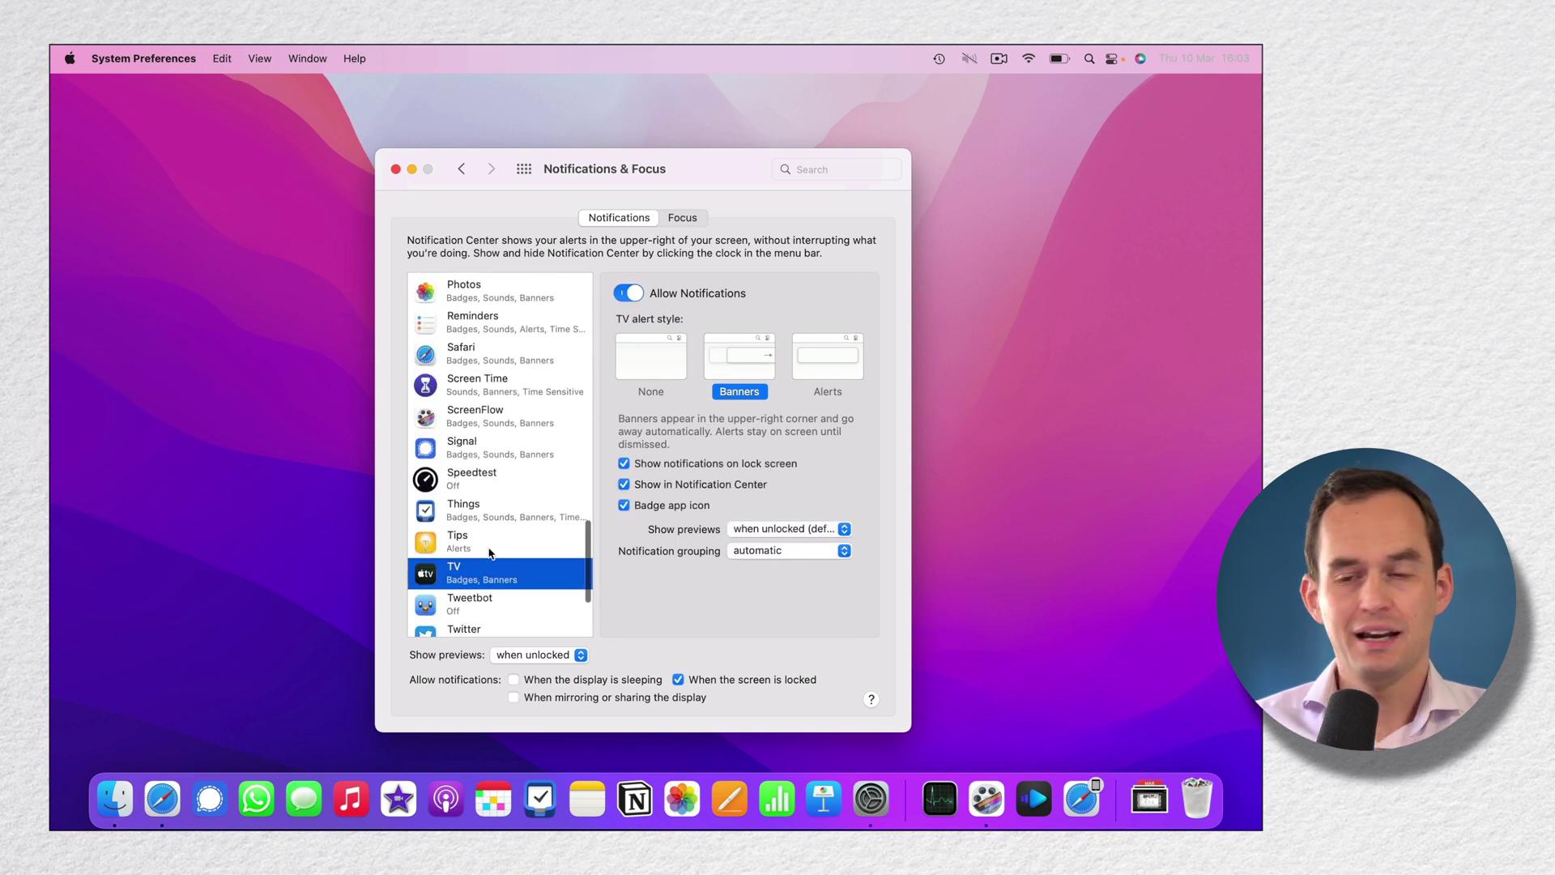
click(627, 293)
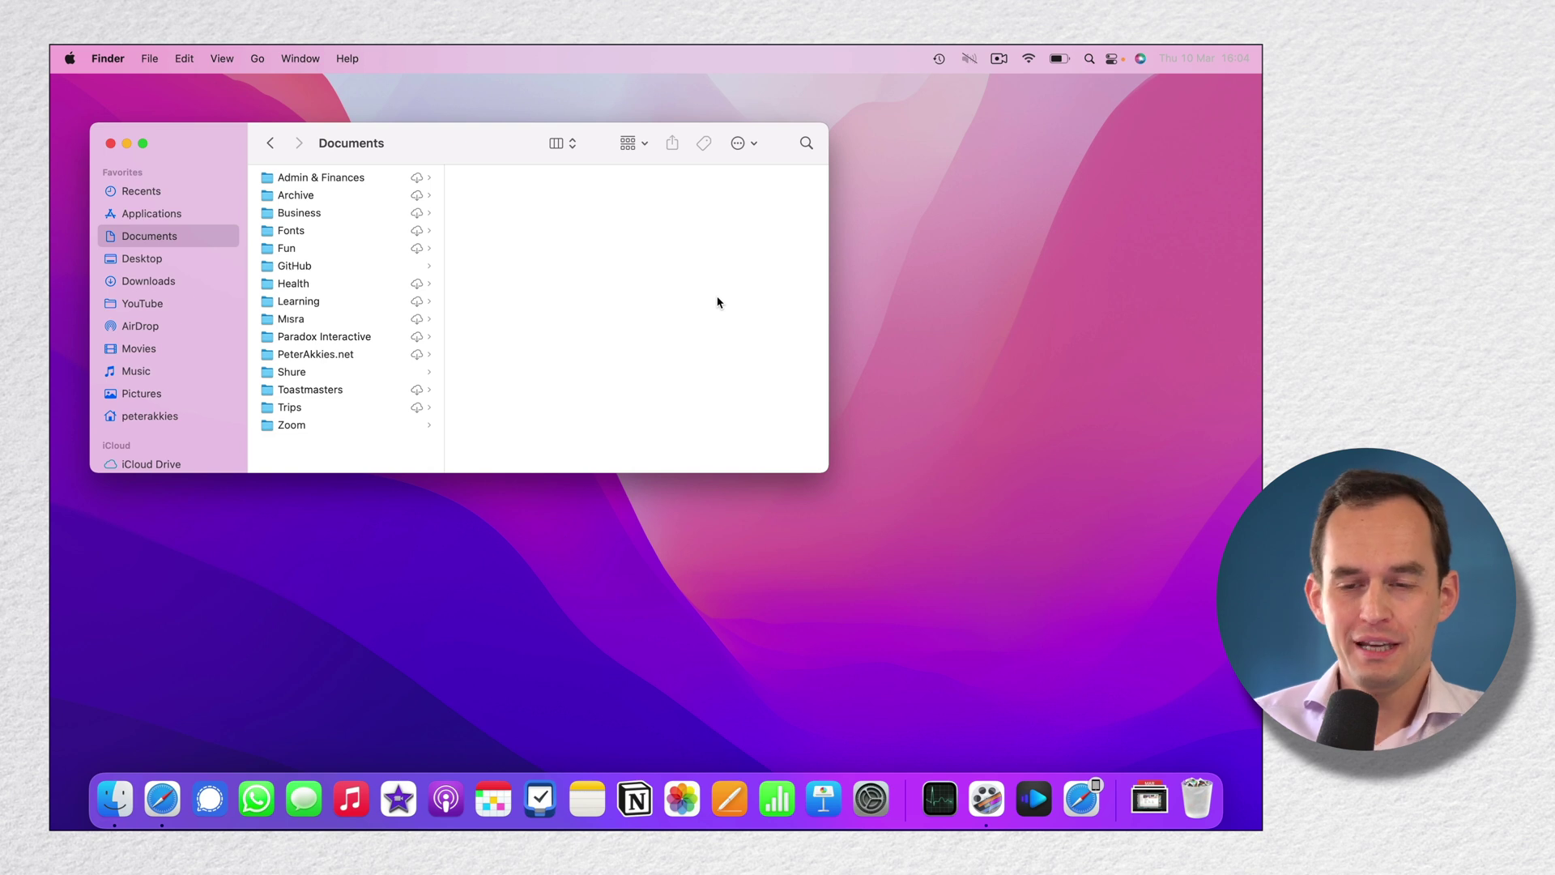
Show the path bar, browse into Business > YouTube, then jump back to Documents through the path bar.
click(229, 60)
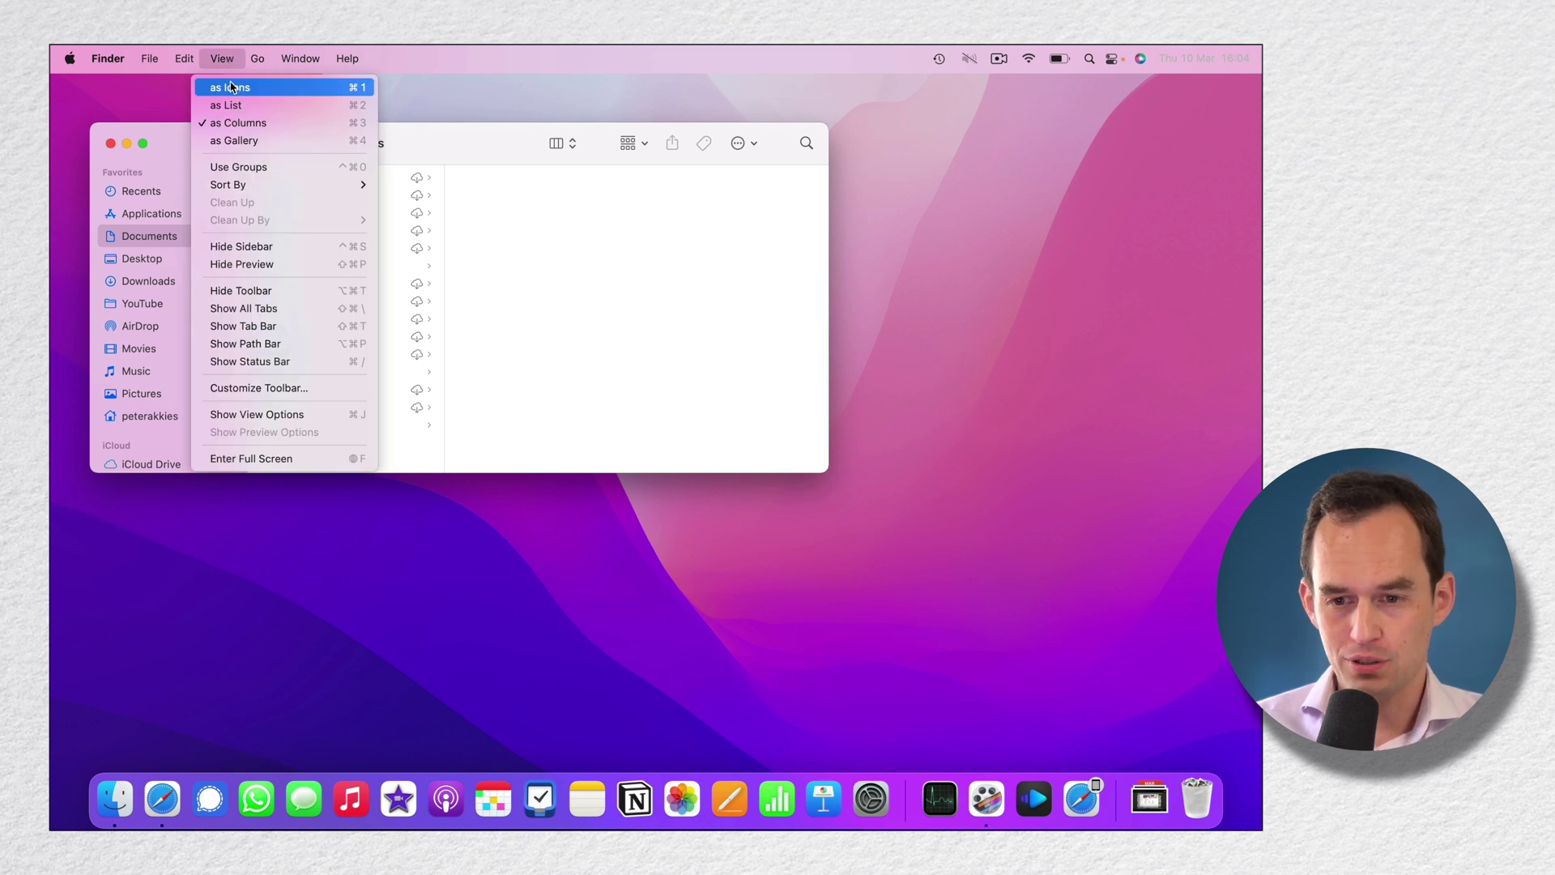
click(297, 350)
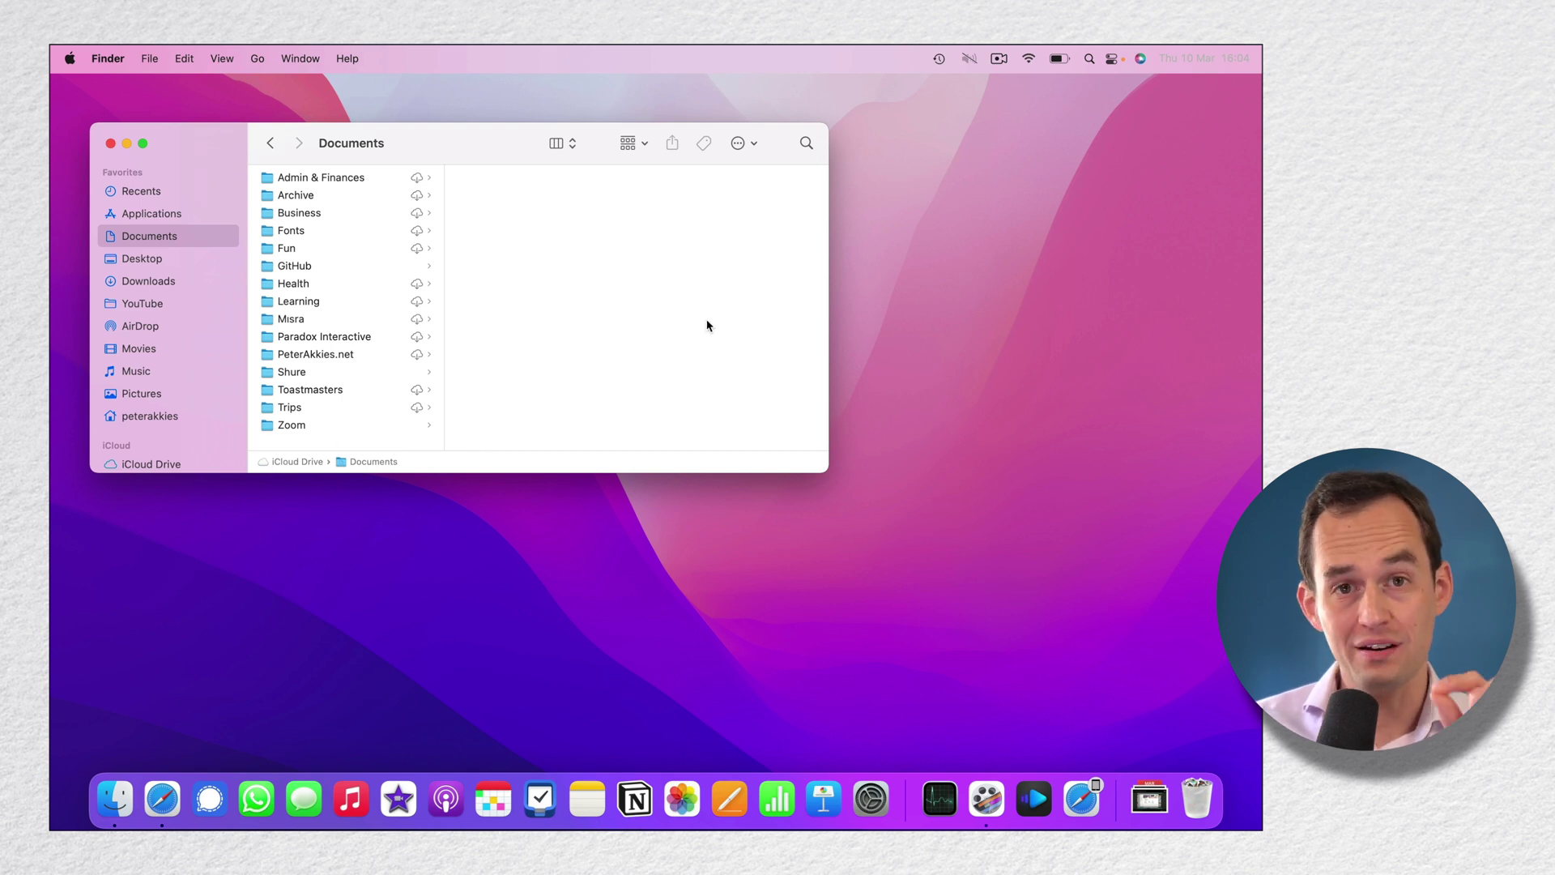
click(359, 215)
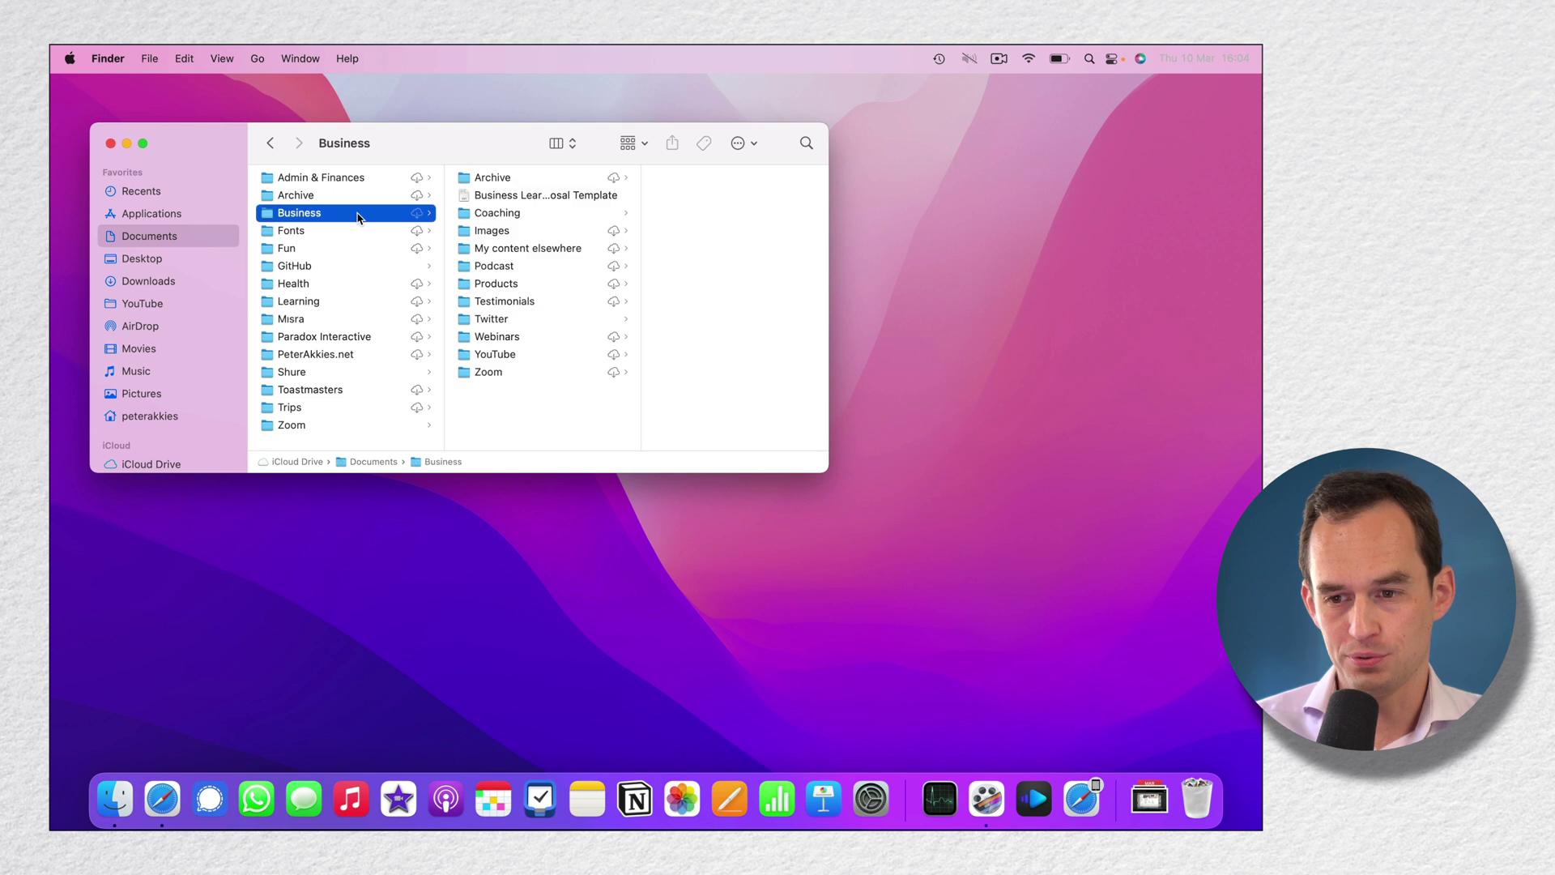
click(529, 355)
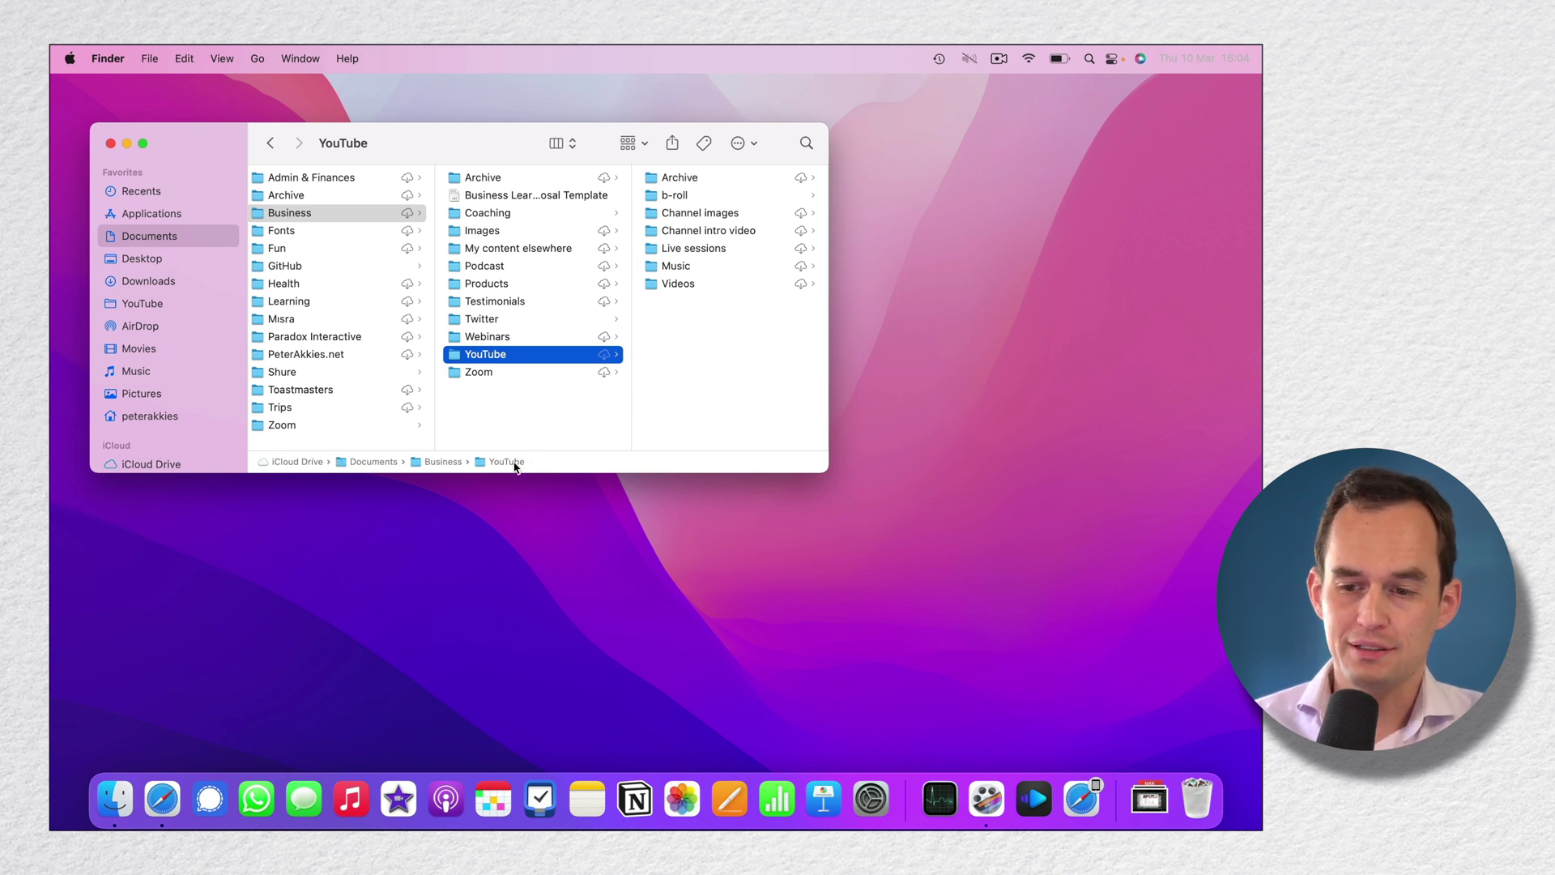
double_click(375, 462)
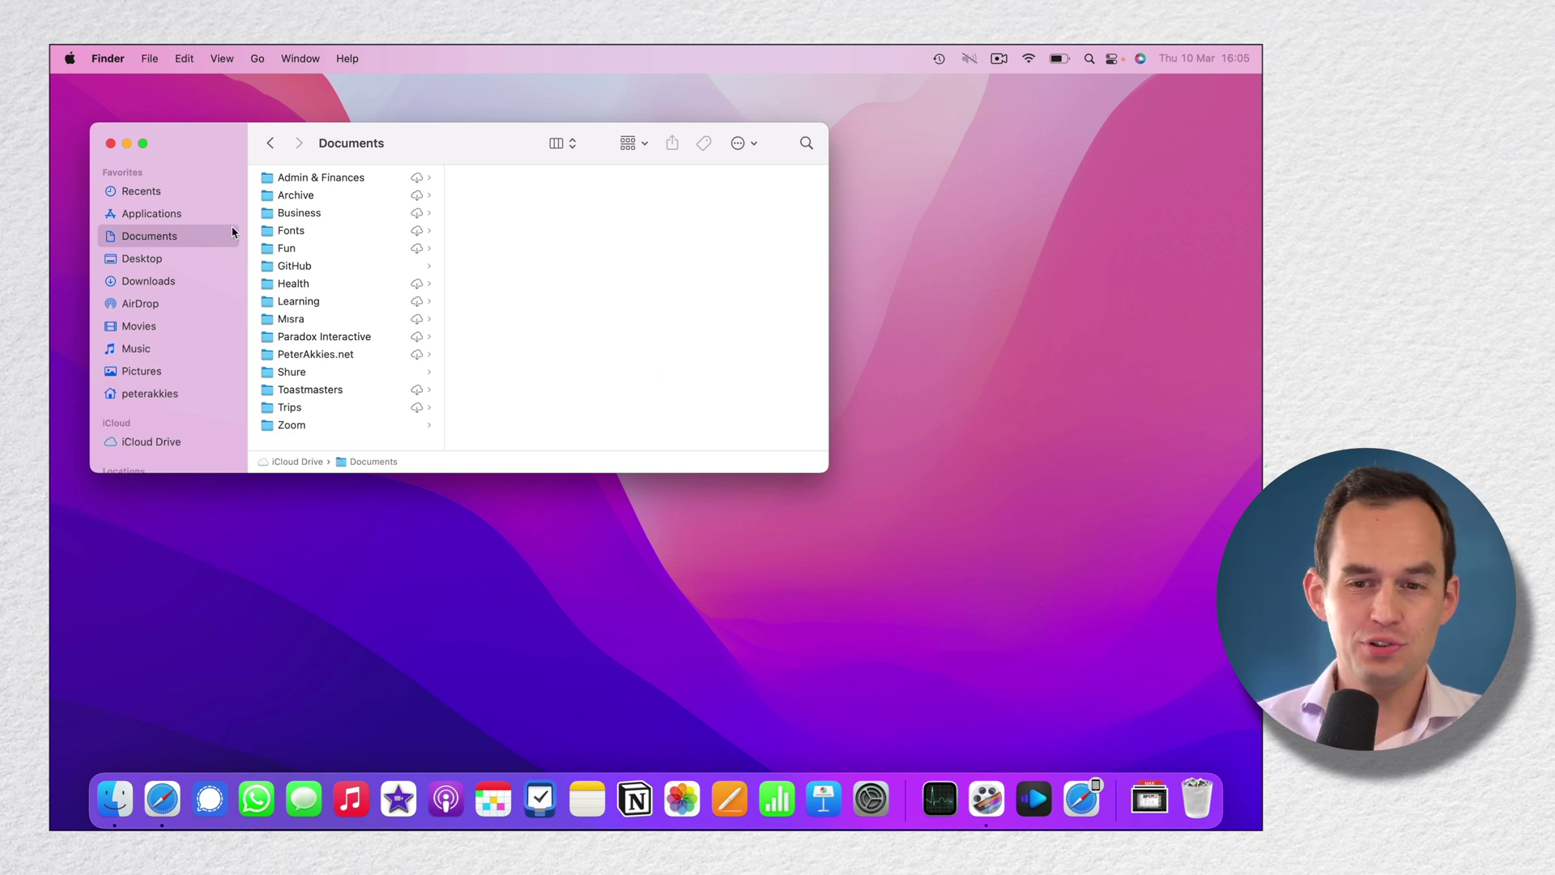
scroll(158, 346, down, 2)
scroll(158, 274, up, 2)
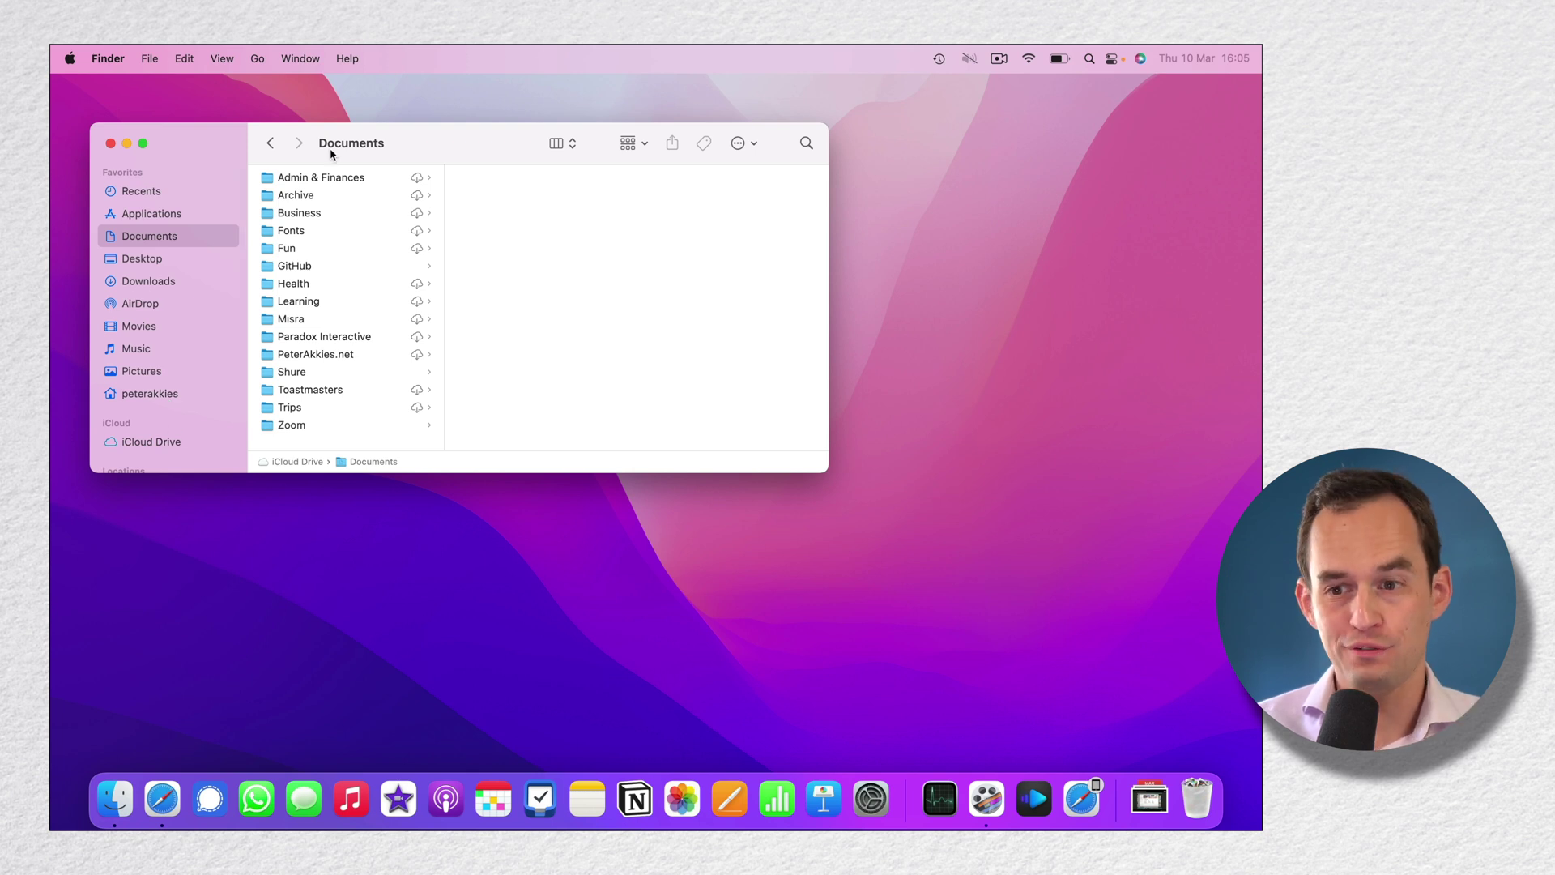
Open Finder preferences and remove Recents from the sidebar.
click(110, 59)
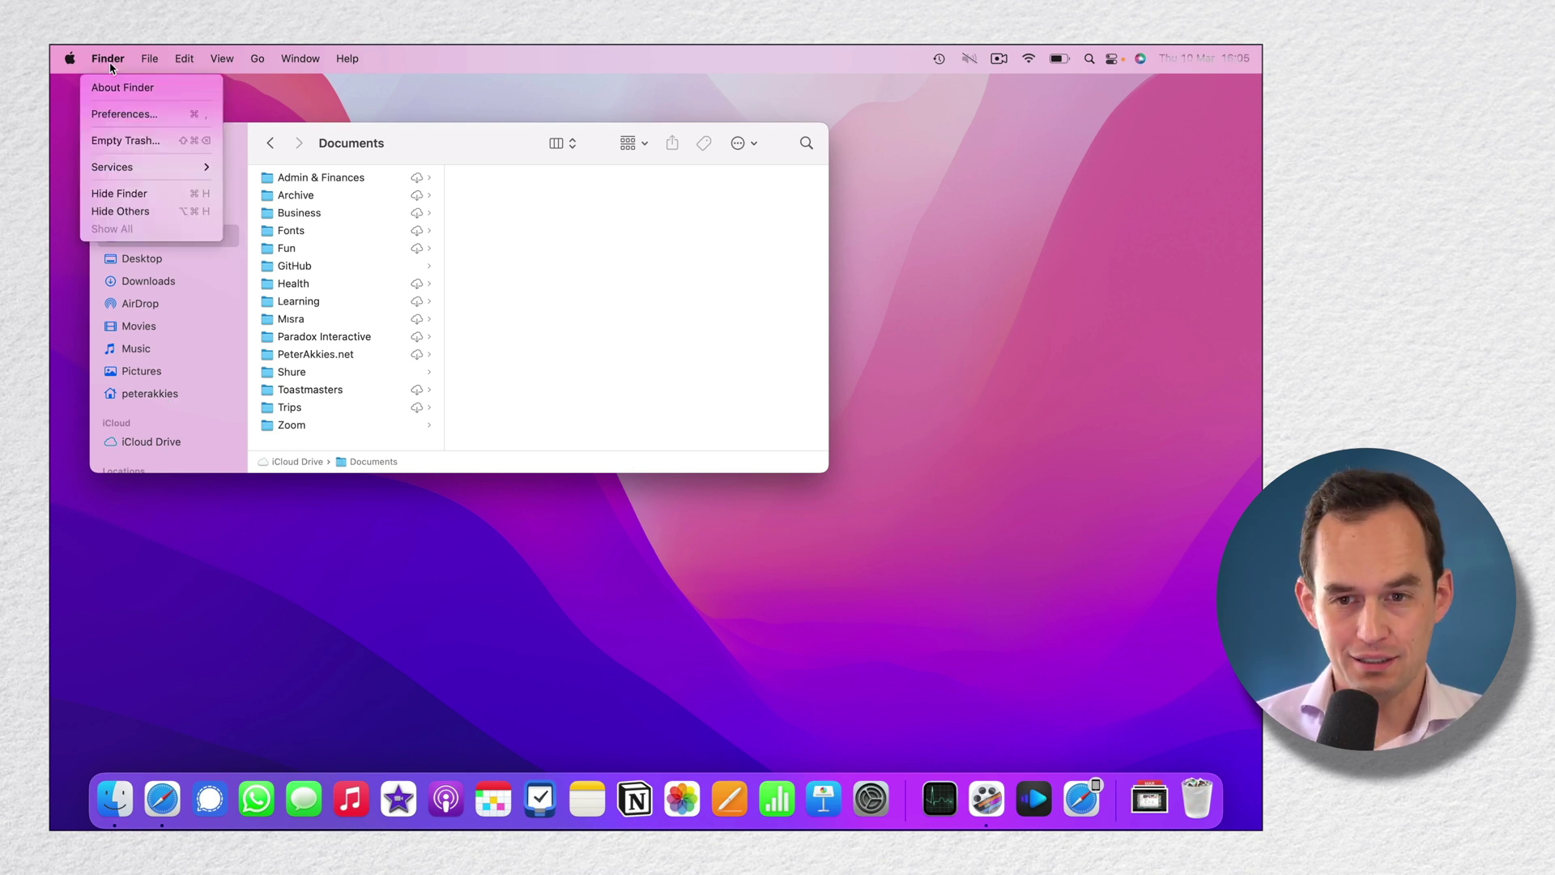
click(133, 111)
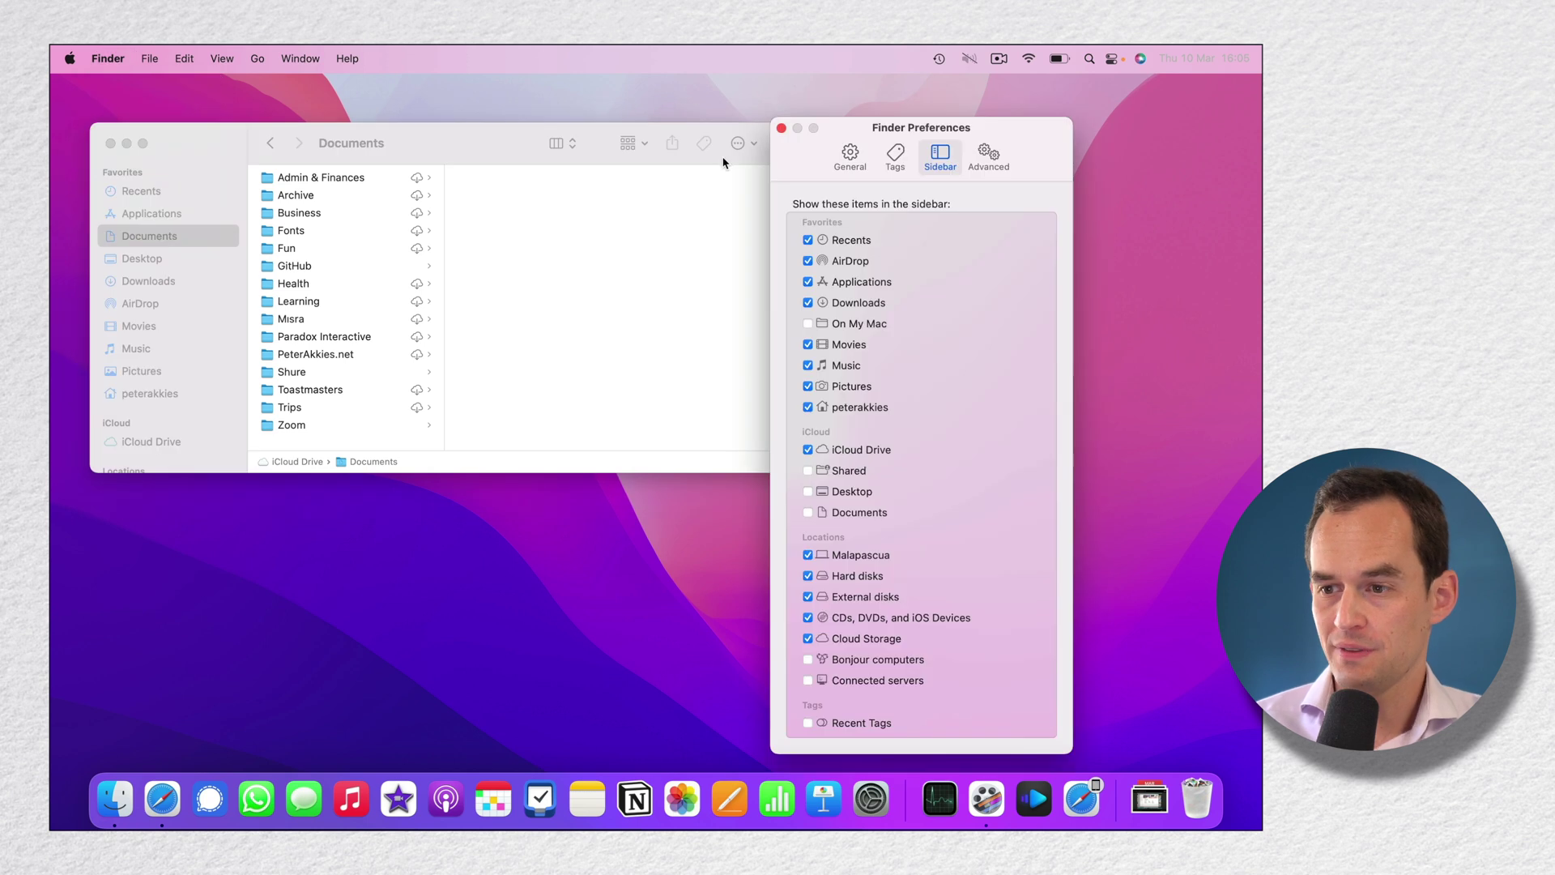
drag(943, 132, 1037, 114)
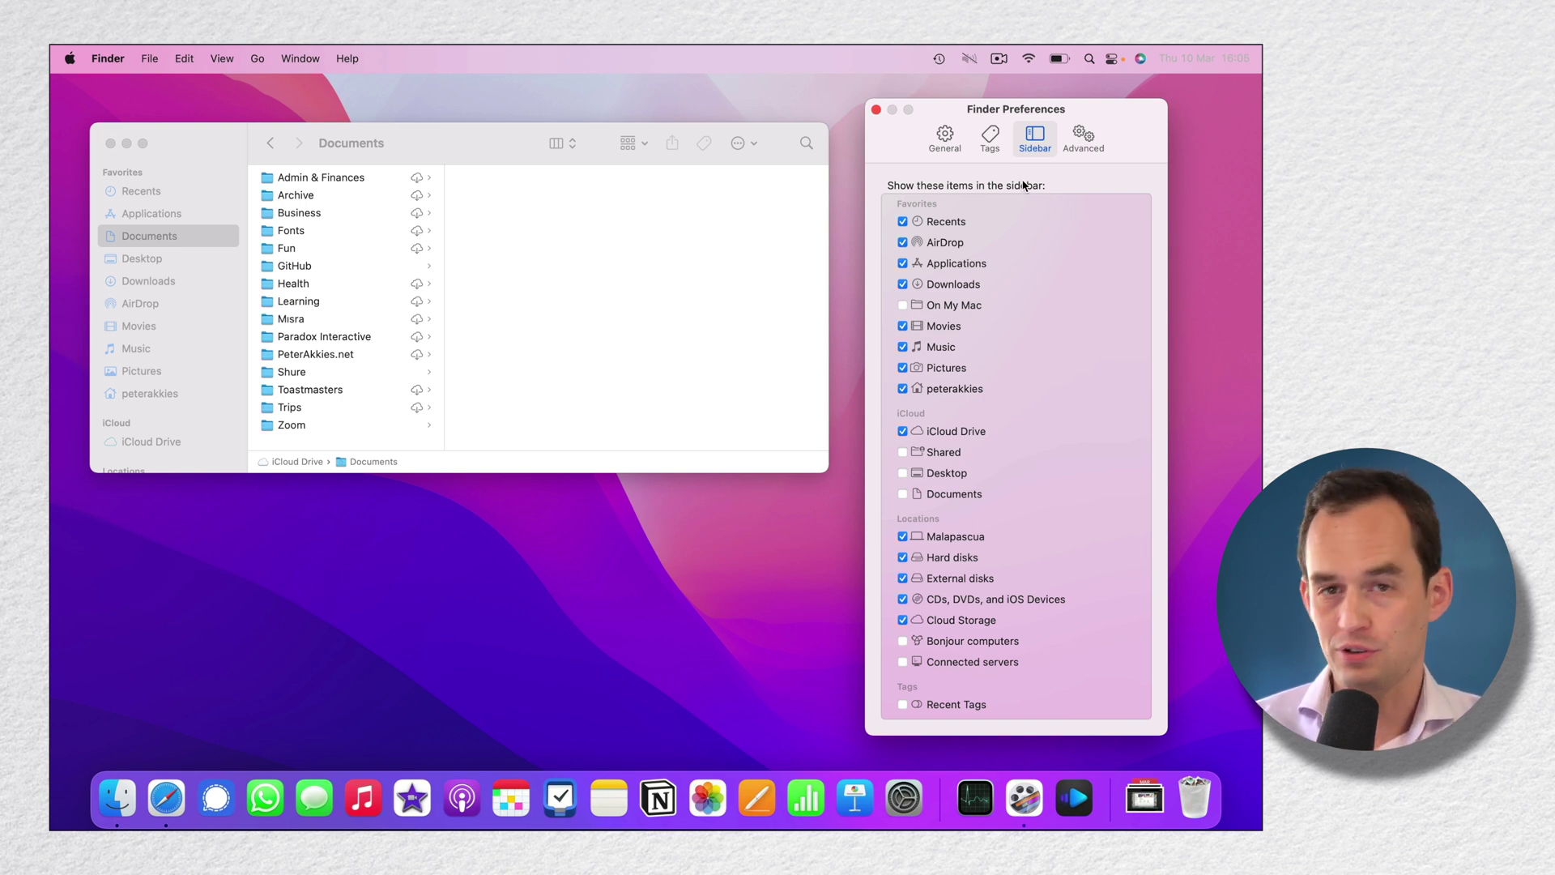
click(903, 221)
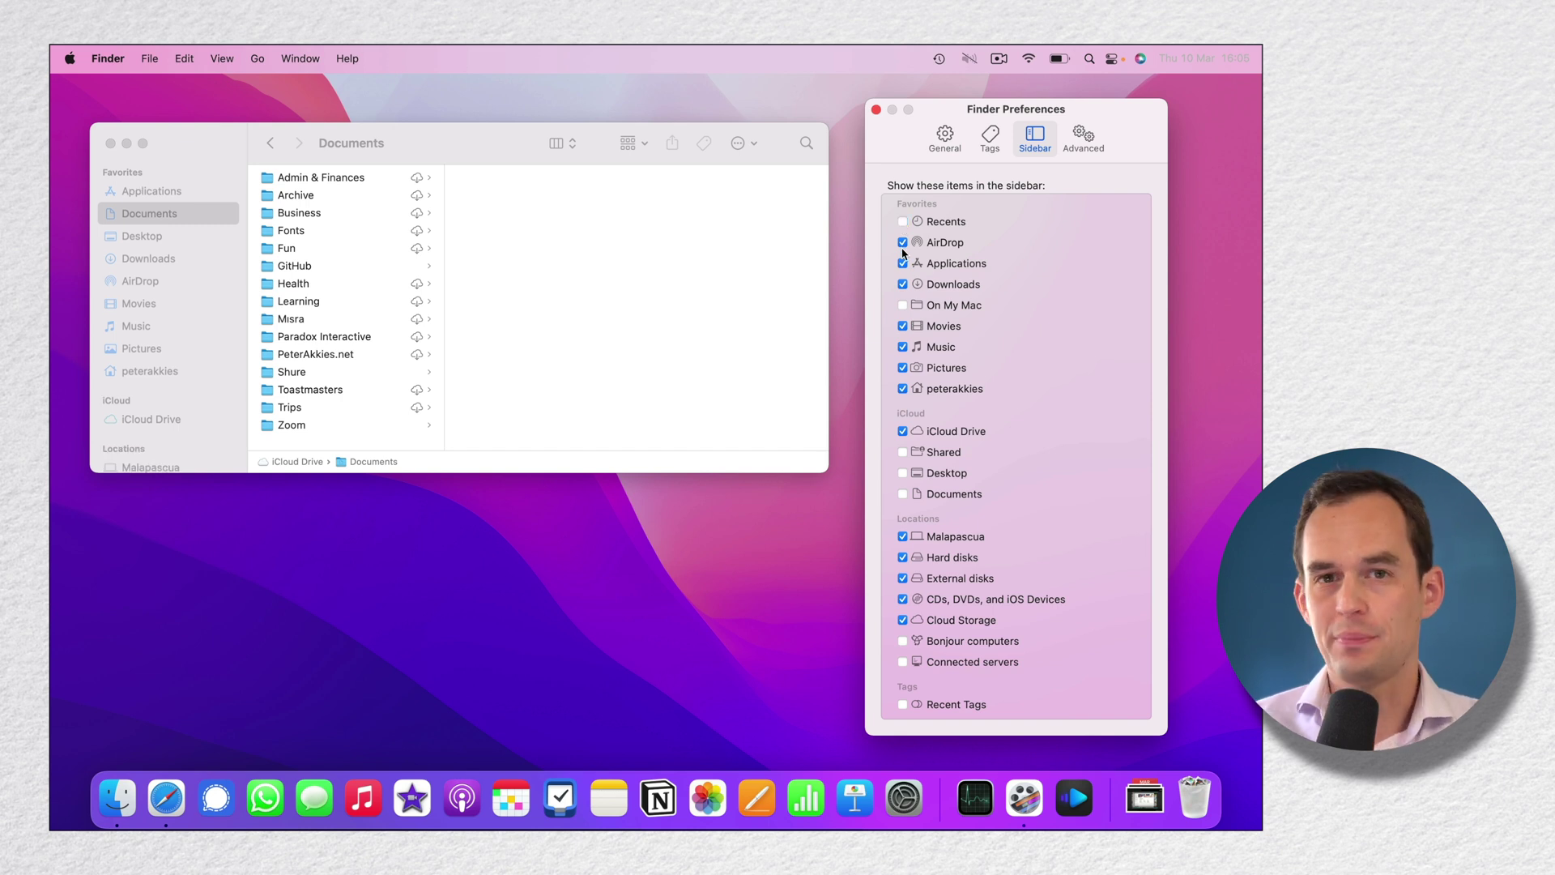
right_click(304, 253)
mouse_move(330, 463)
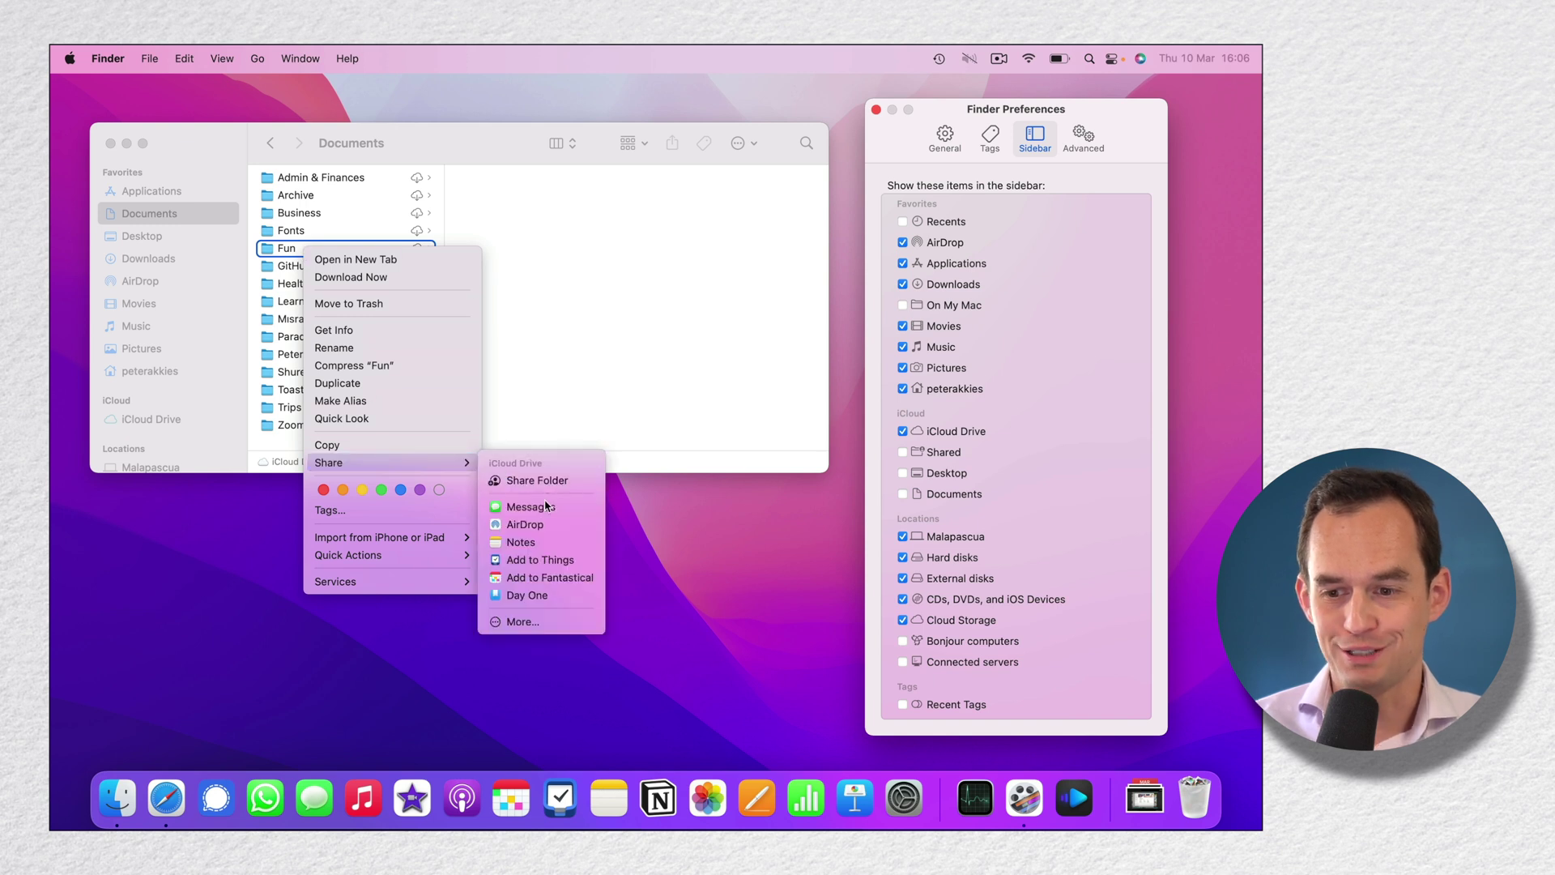
click(729, 336)
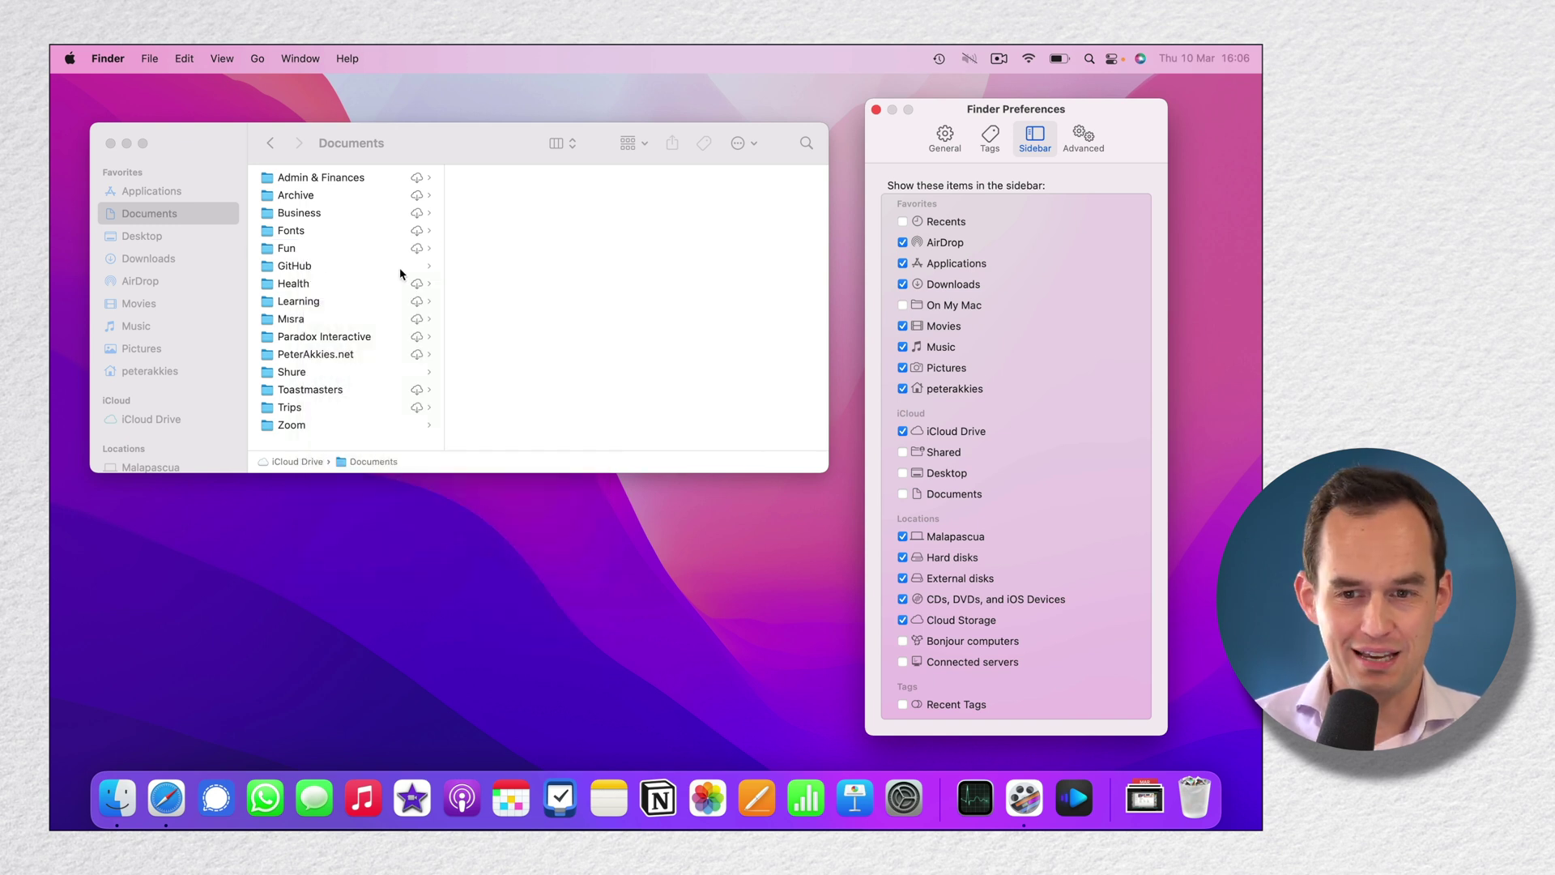
Hide AirDrop, Movies, Music, Pictures, home, Malapascua and hard disks from the sidebar.
click(903, 244)
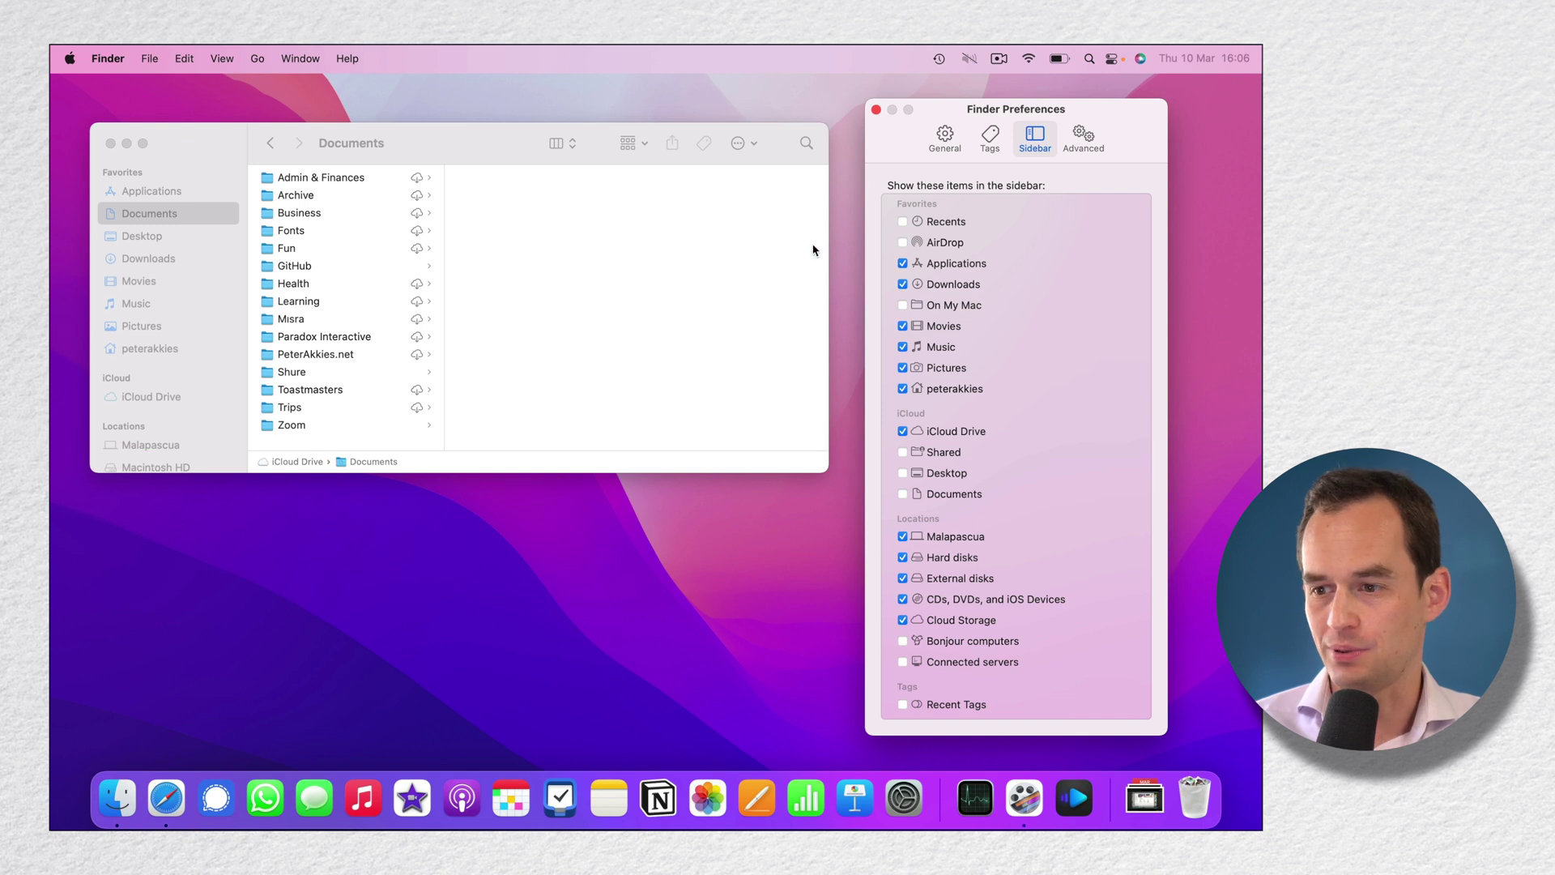
click(903, 327)
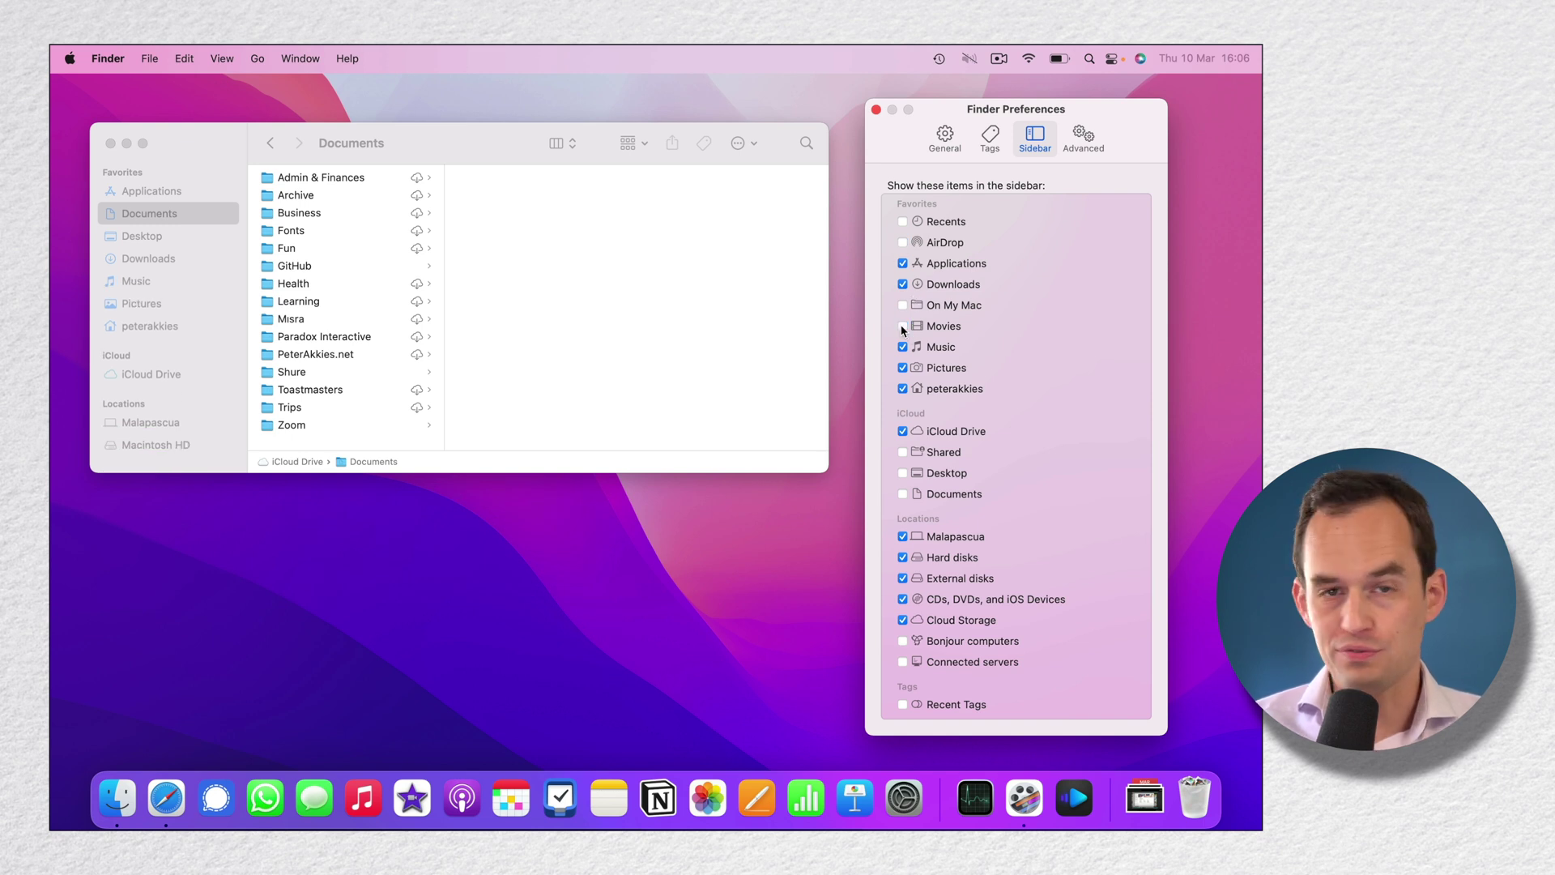
click(903, 347)
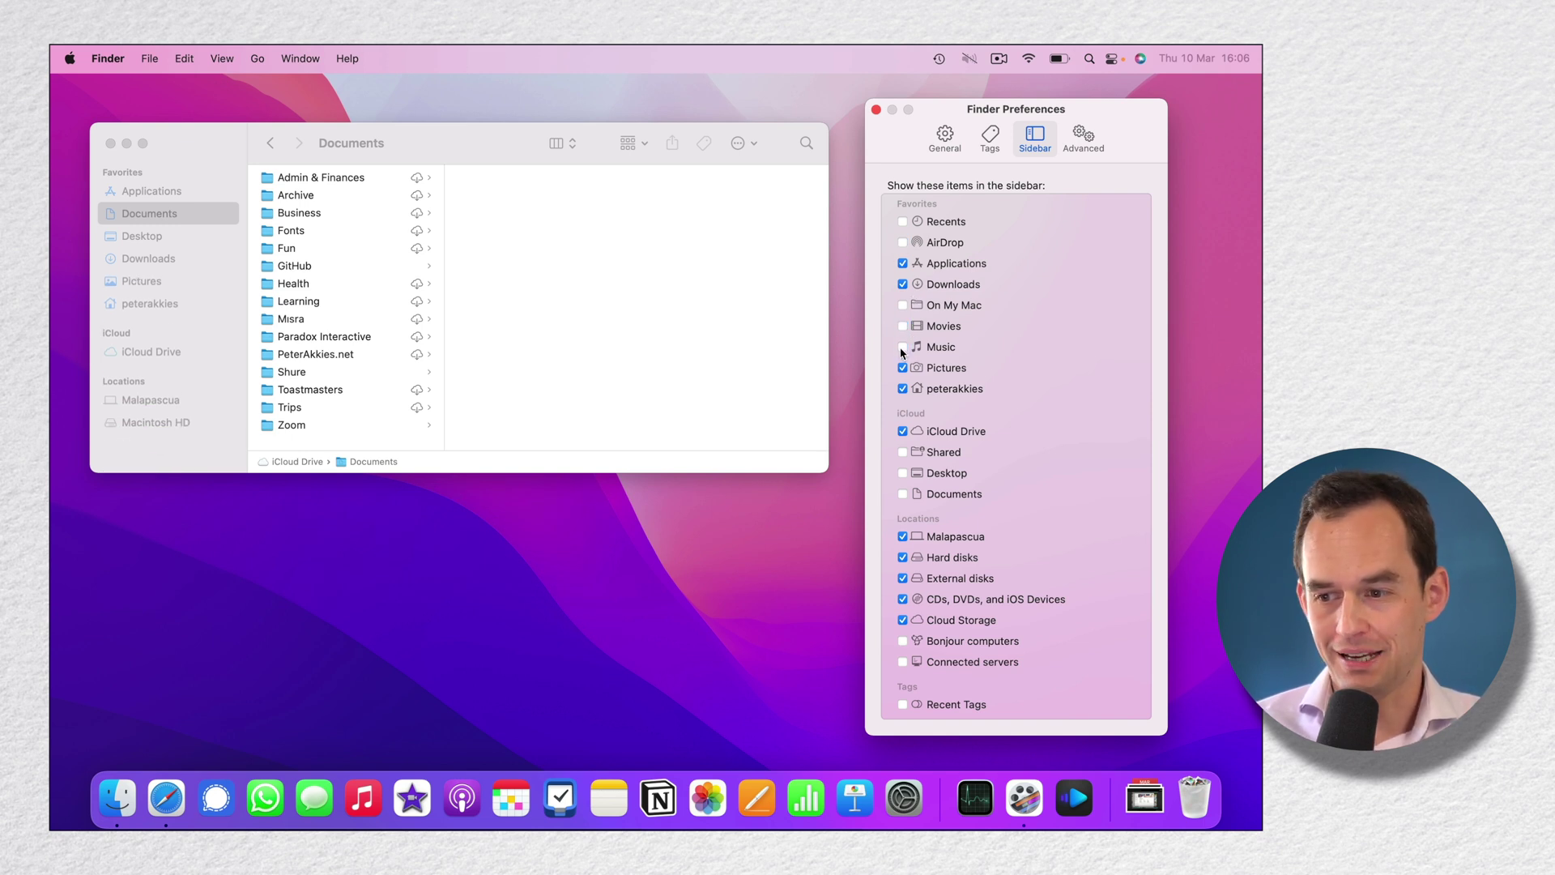
click(903, 367)
click(904, 390)
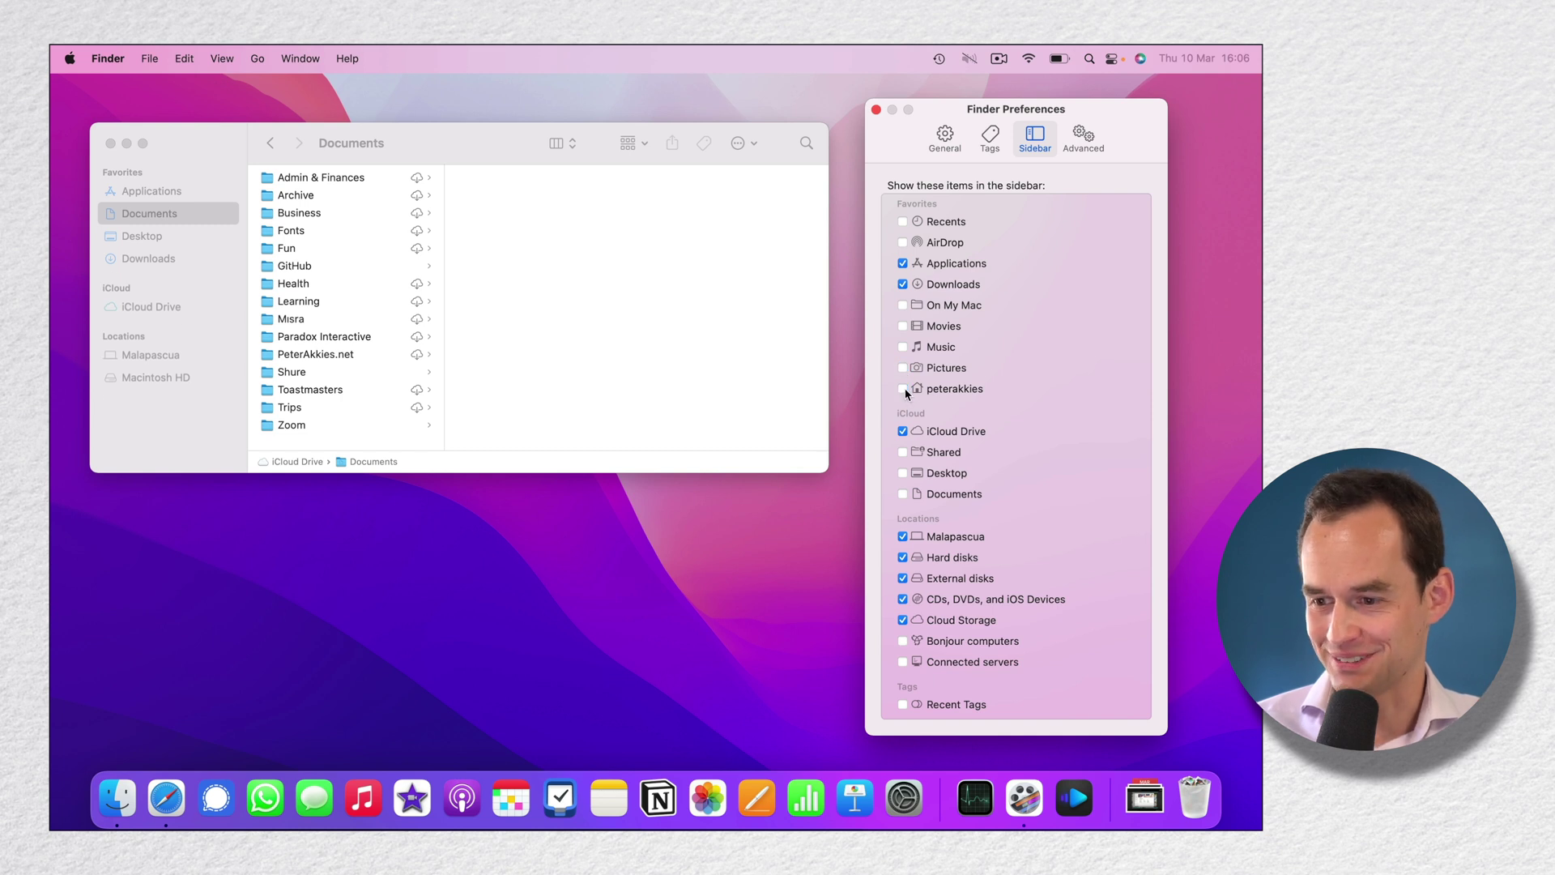
click(902, 536)
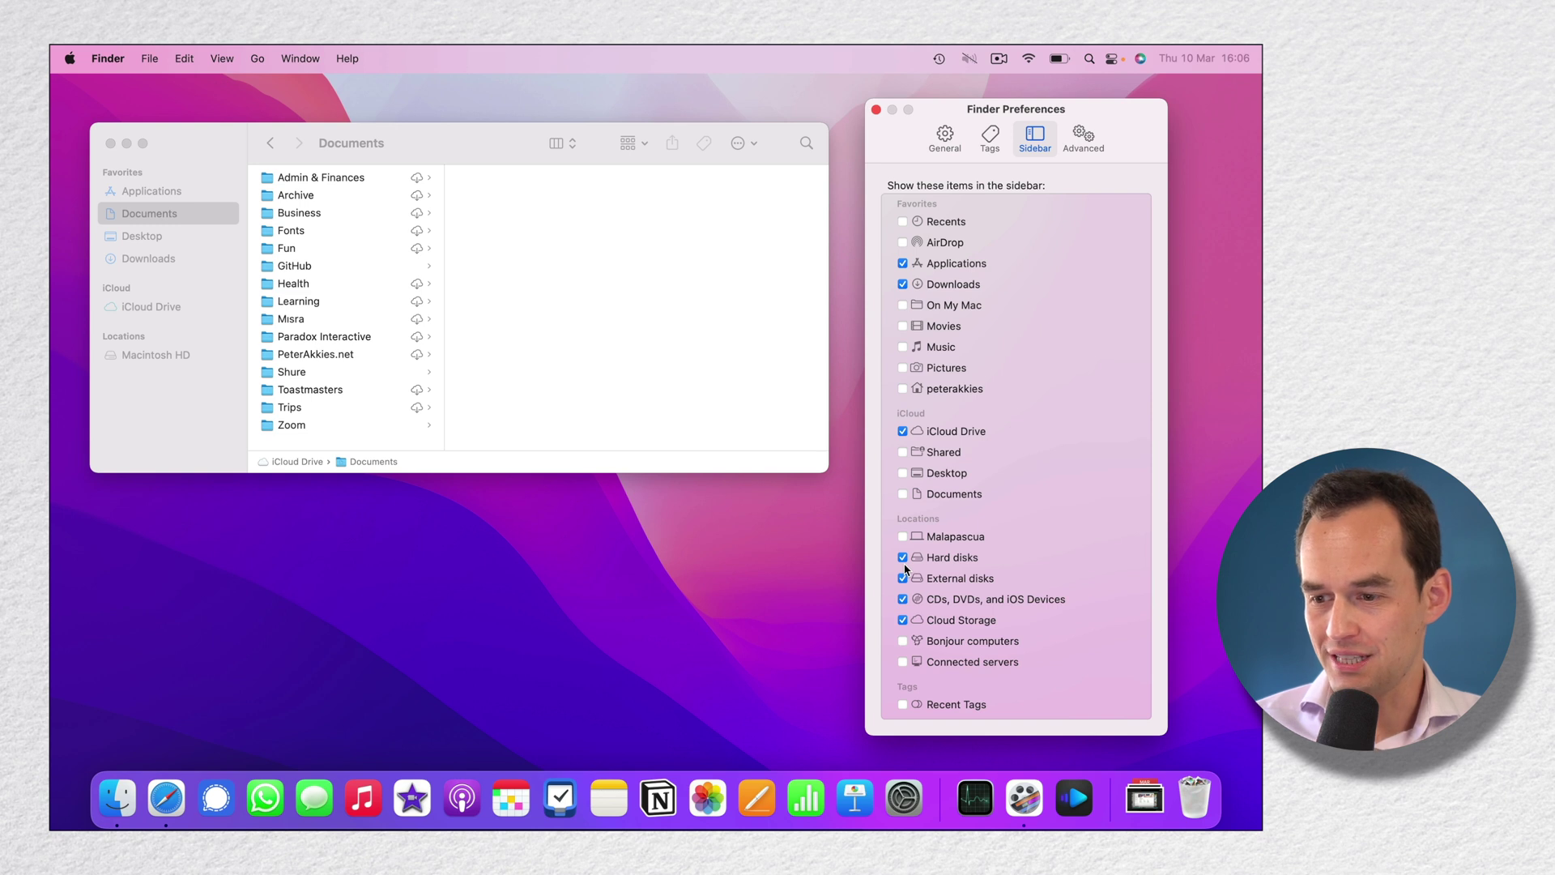
click(903, 557)
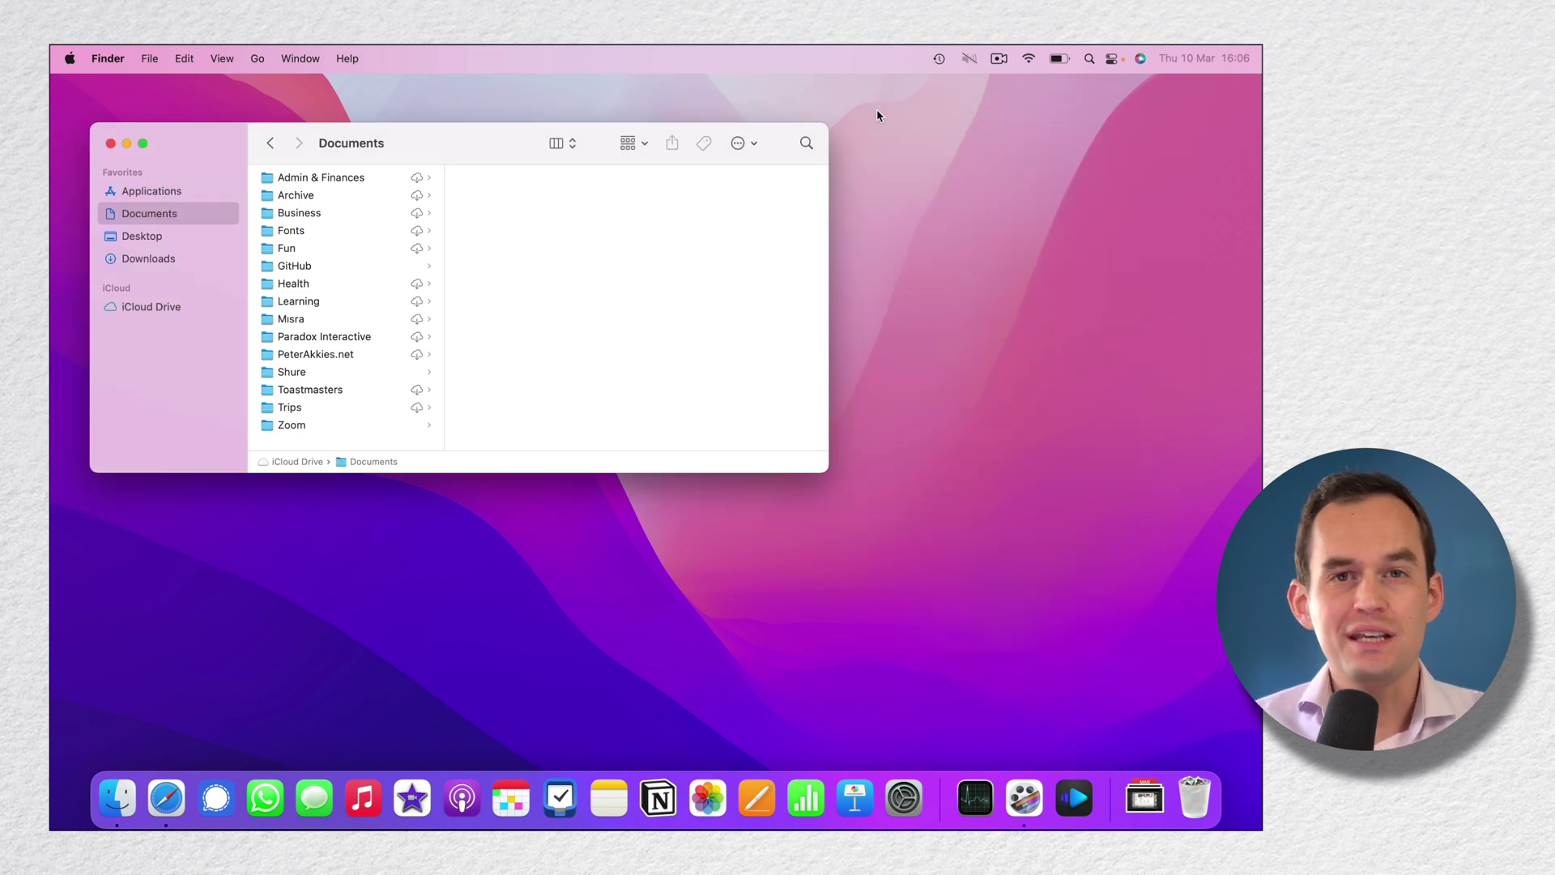
Add Business/YouTube to sidebar Favorites and open it from there.
click(340, 215)
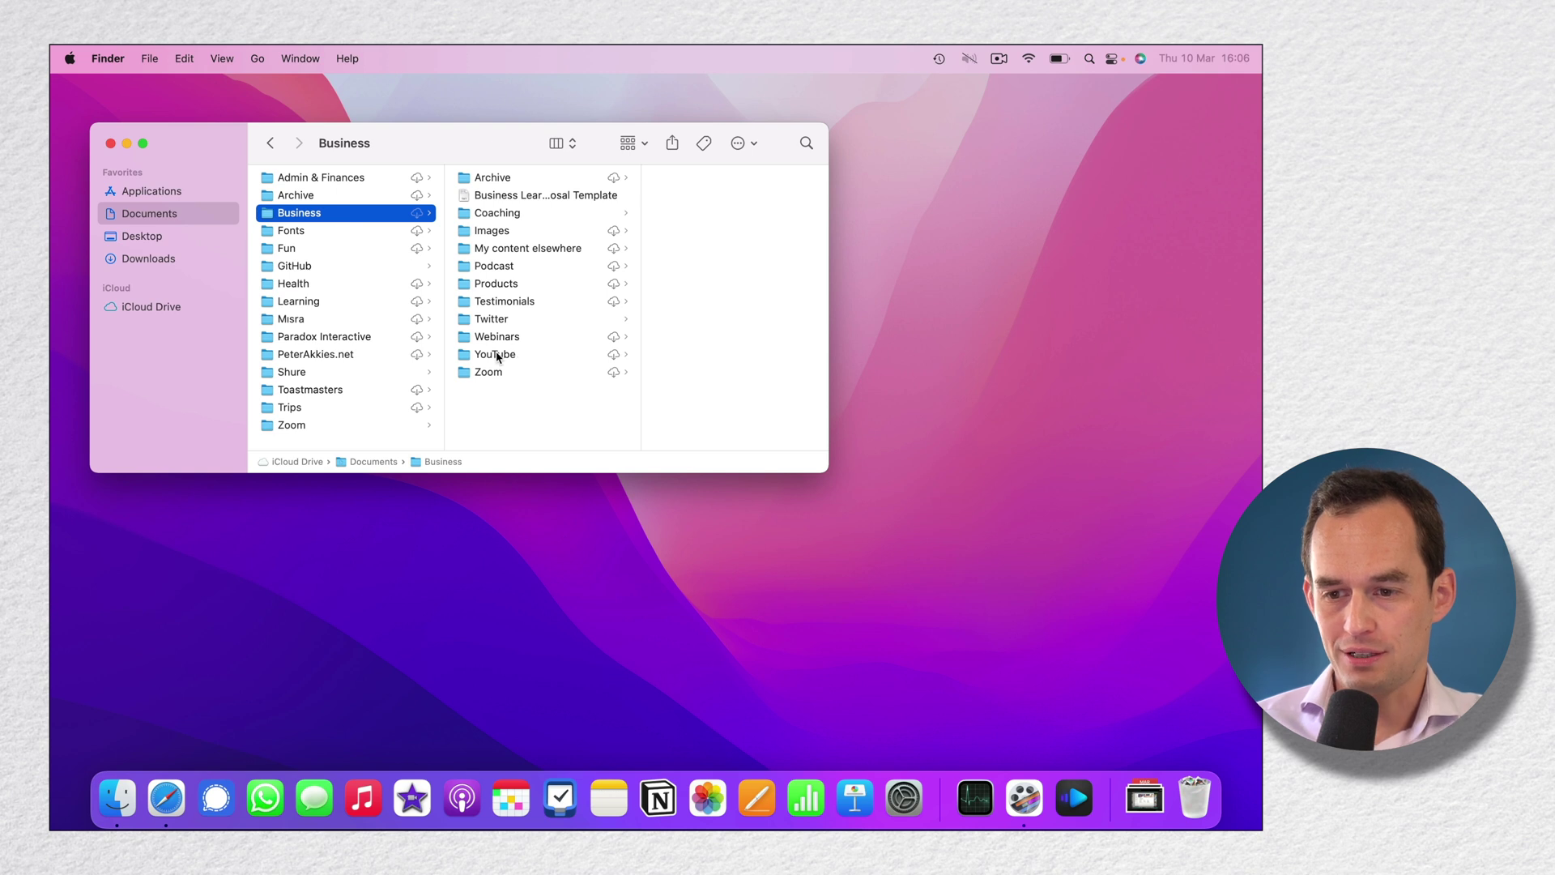
drag(497, 355, 165, 280)
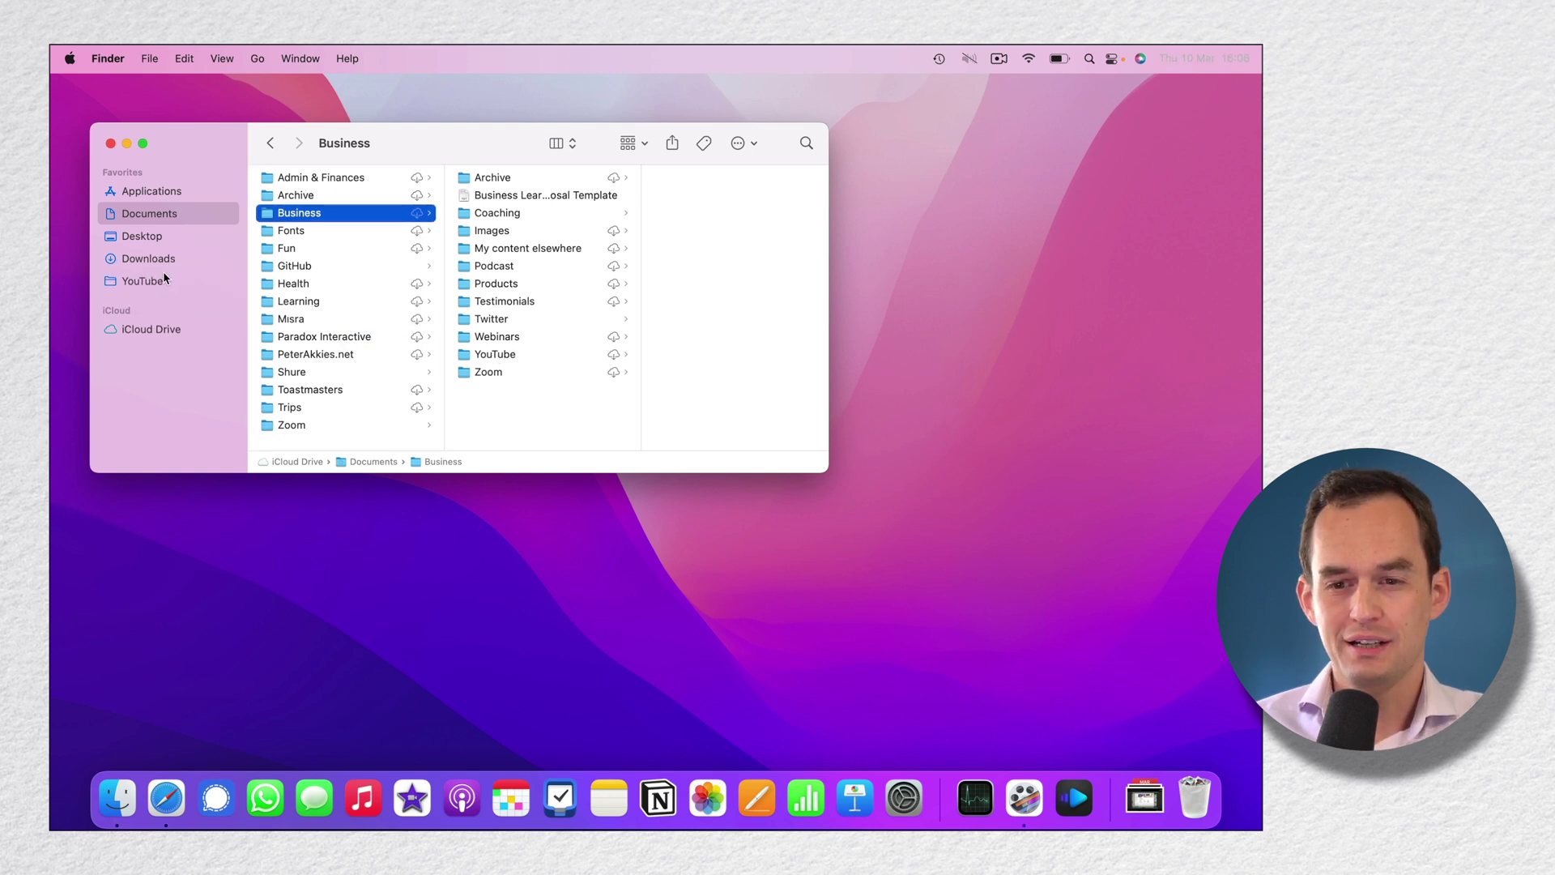
click(199, 280)
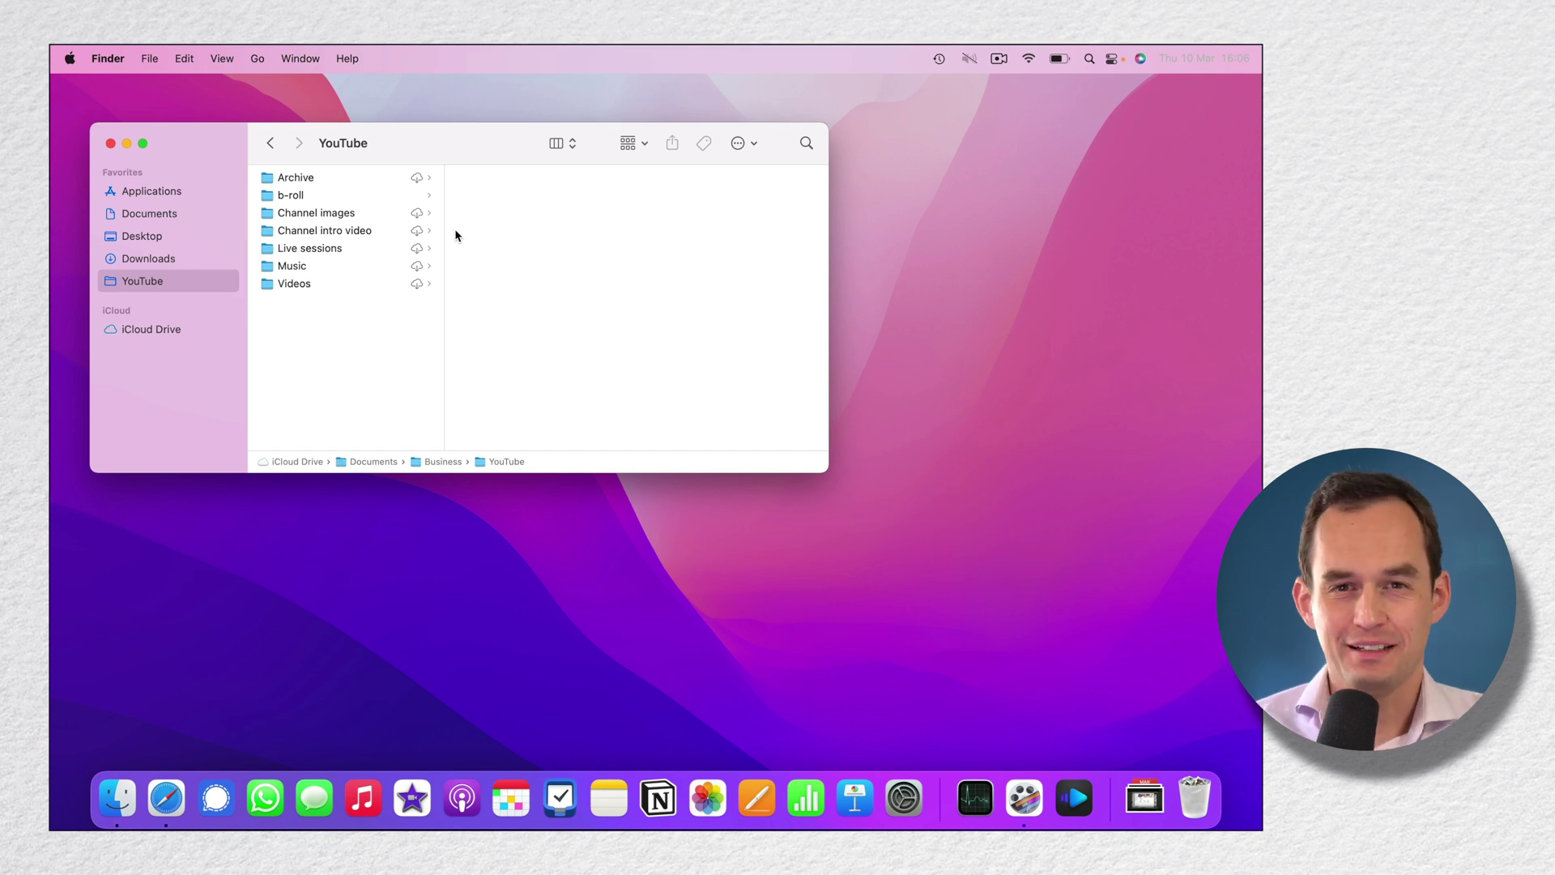
Set 'New Finder windows show' to Documents in Finder's General preferences.
click(109, 57)
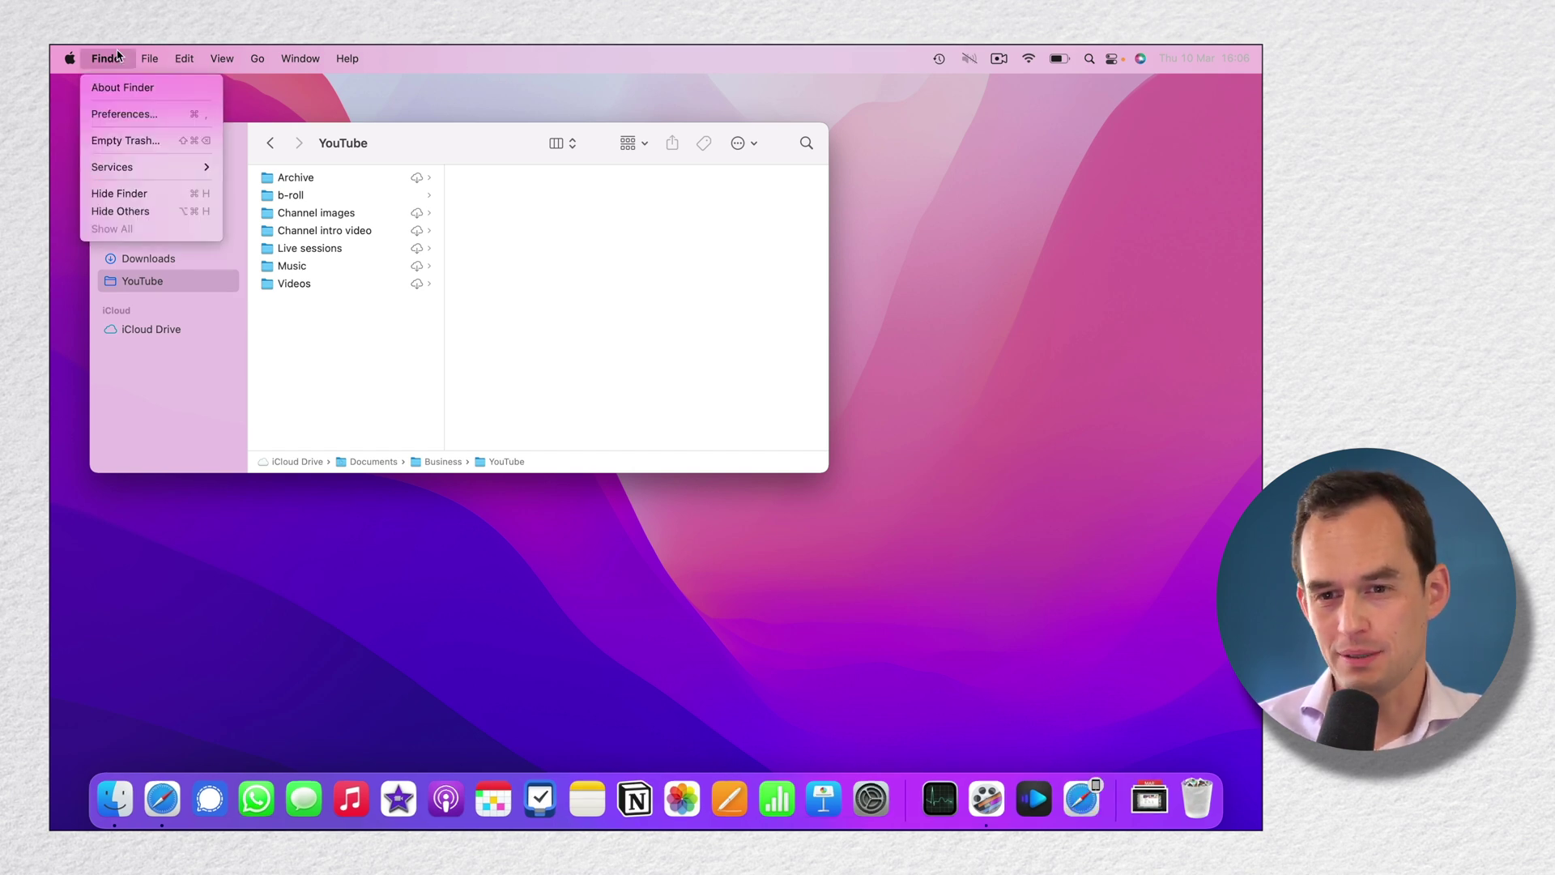
click(124, 112)
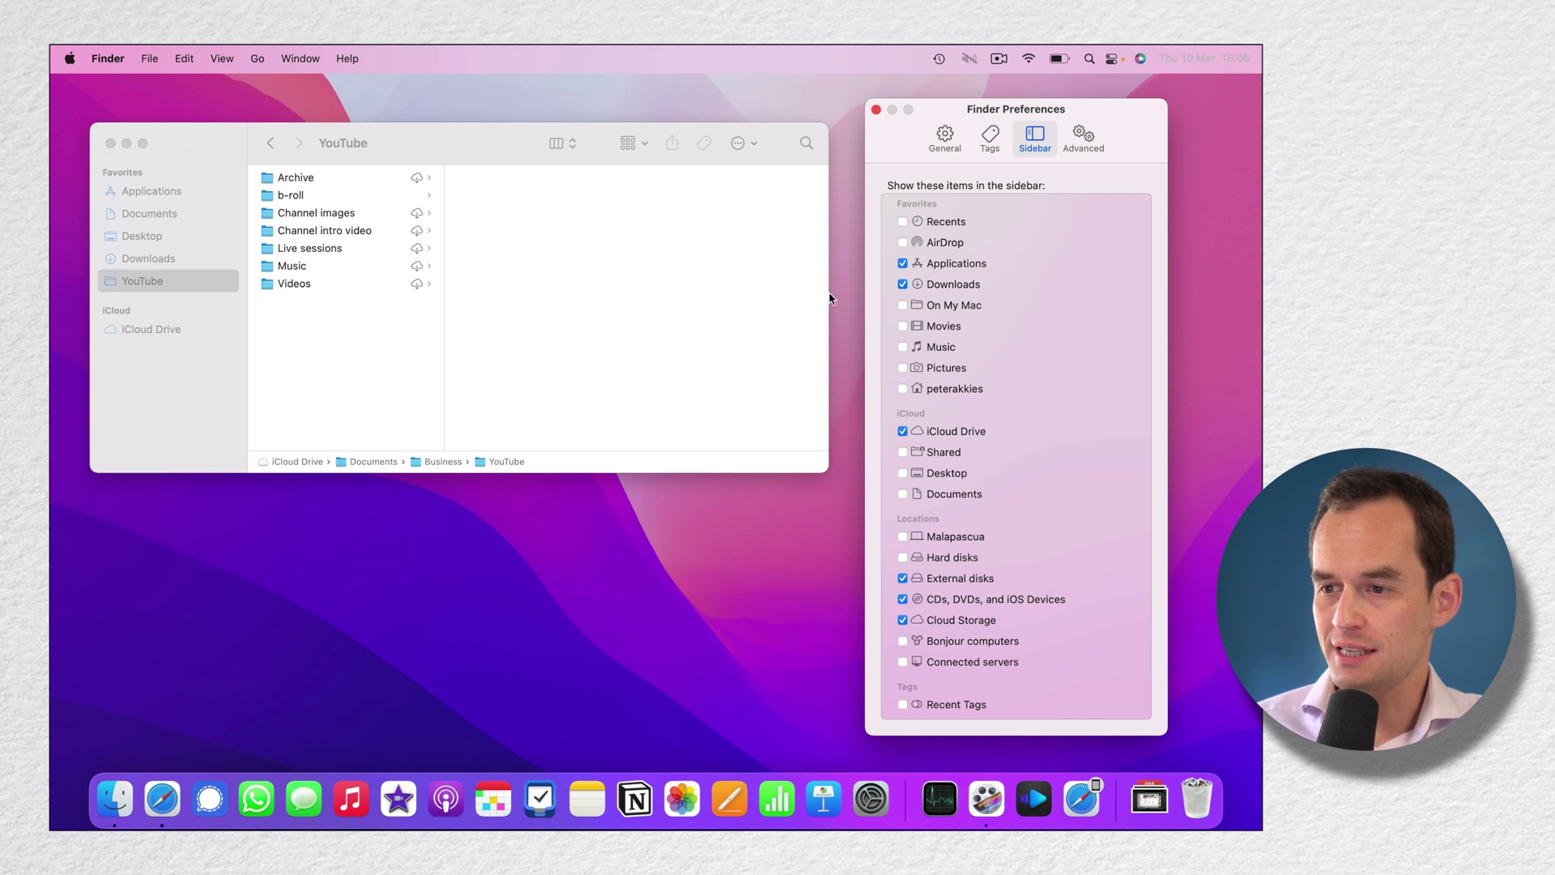
click(945, 139)
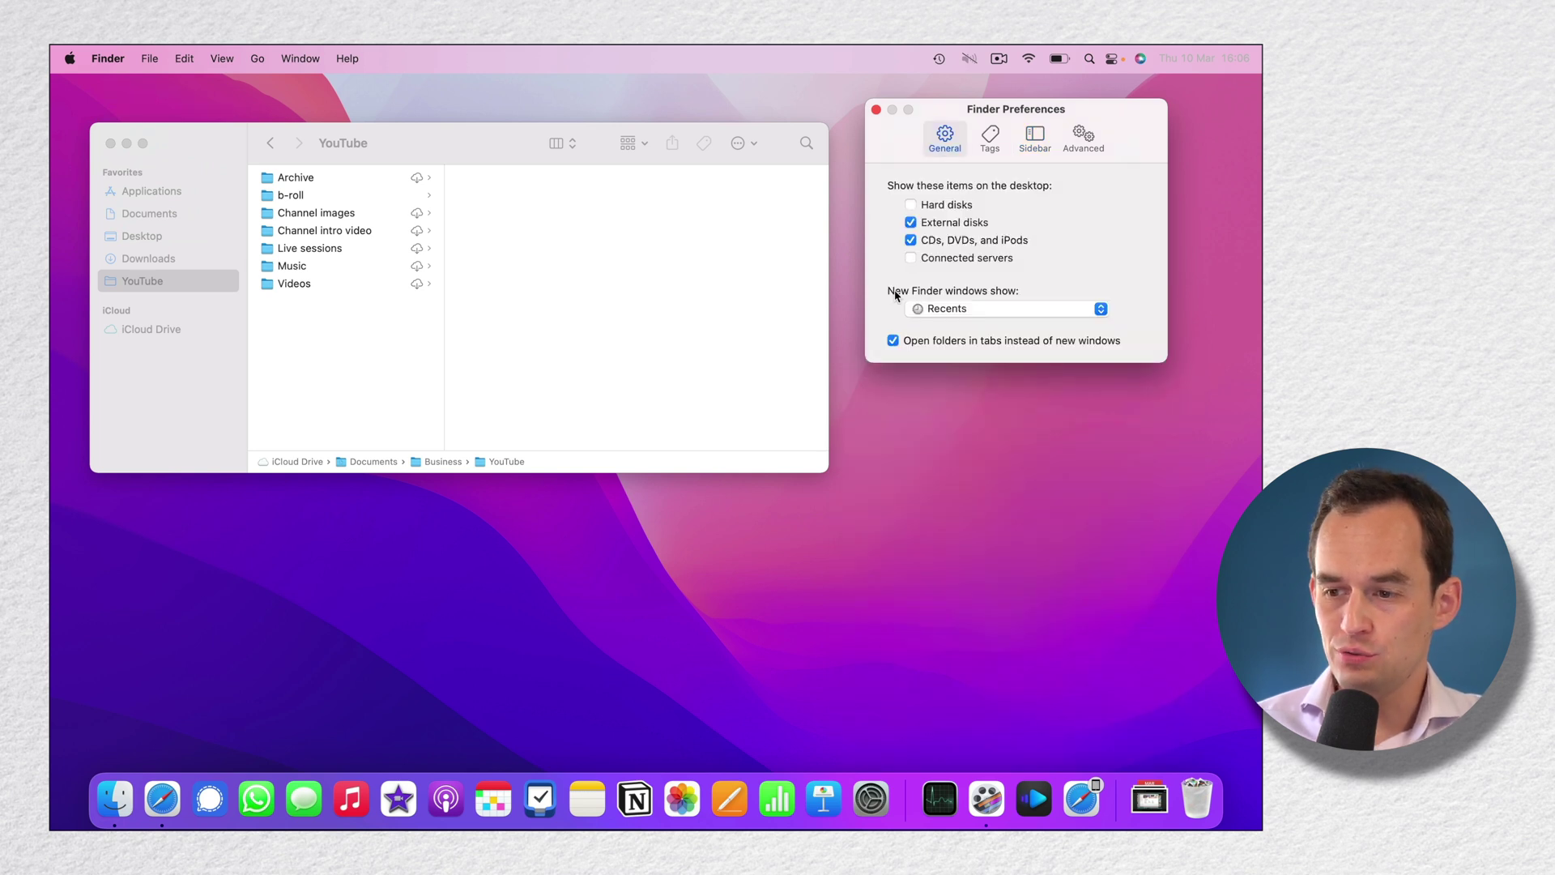
click(973, 312)
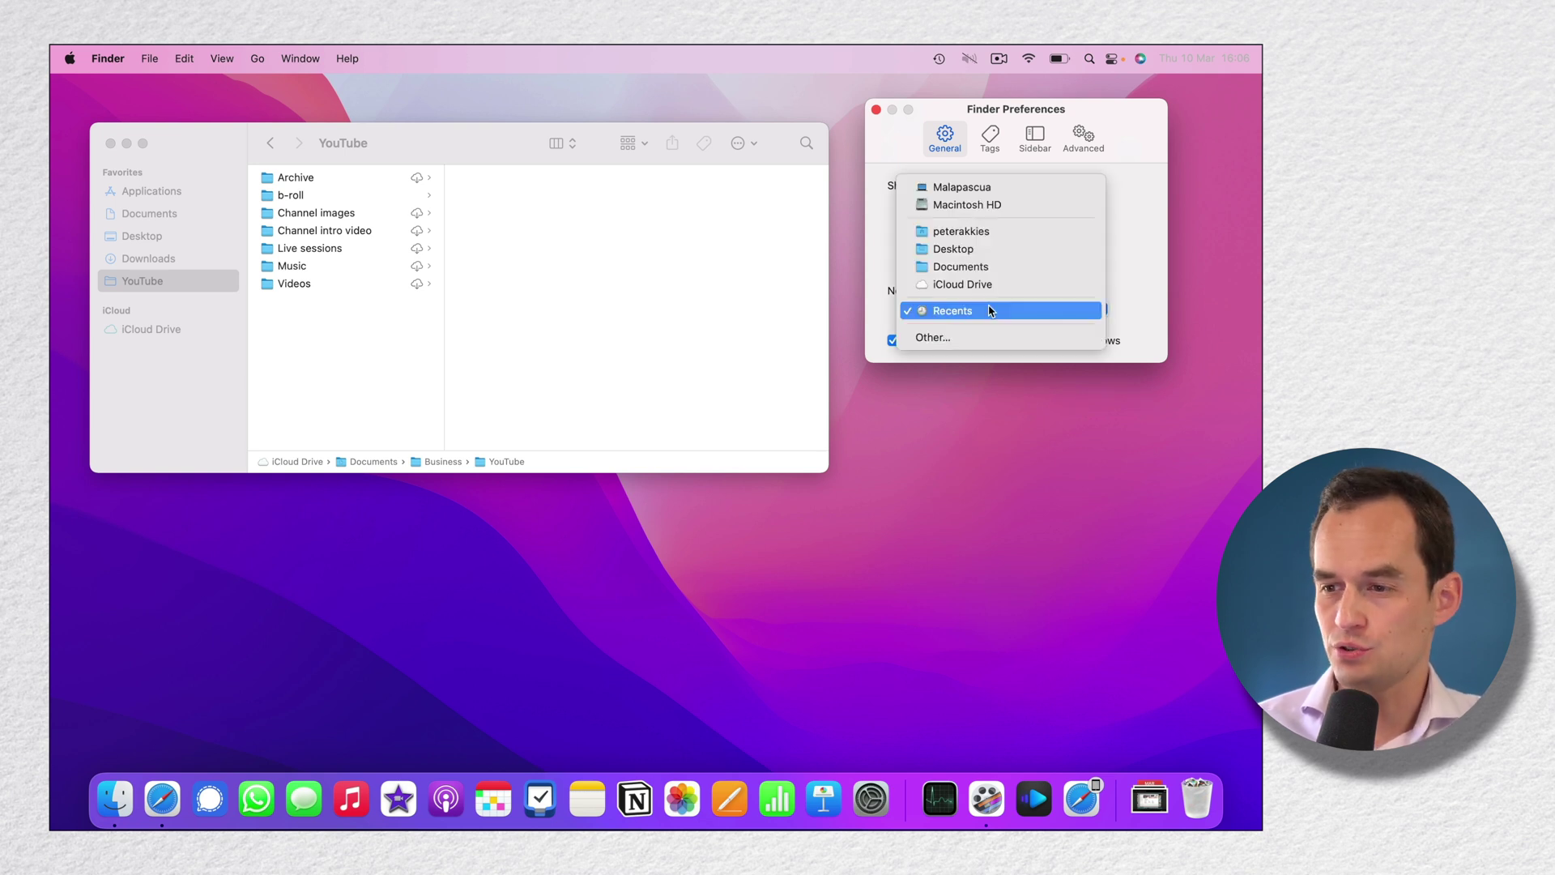
click(994, 267)
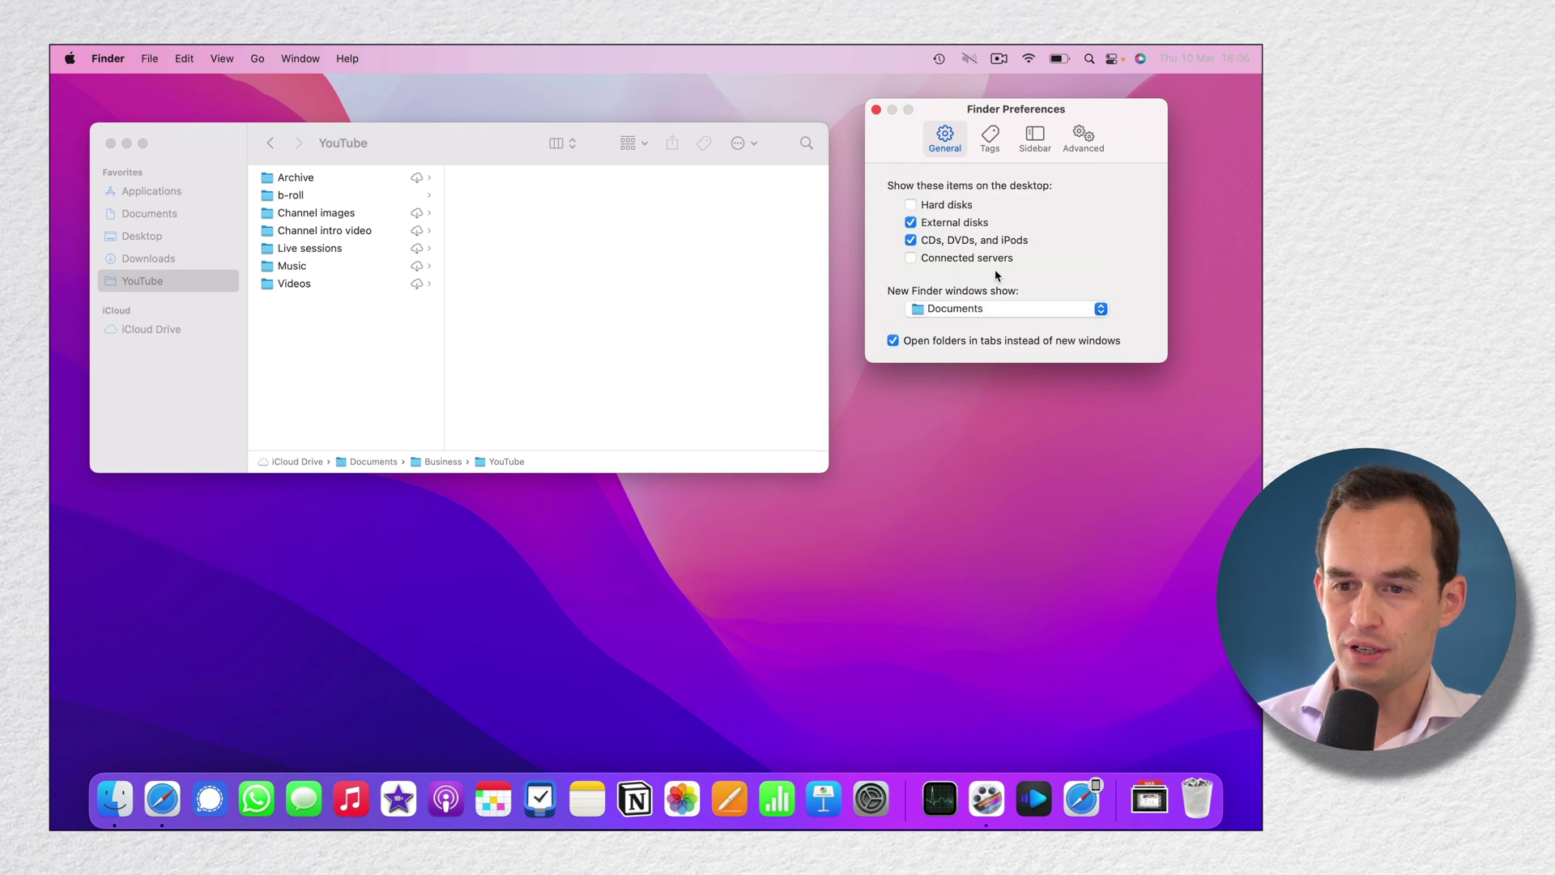
Check the setting with a new Documents window, close it, and return to preferences.
click(569, 286)
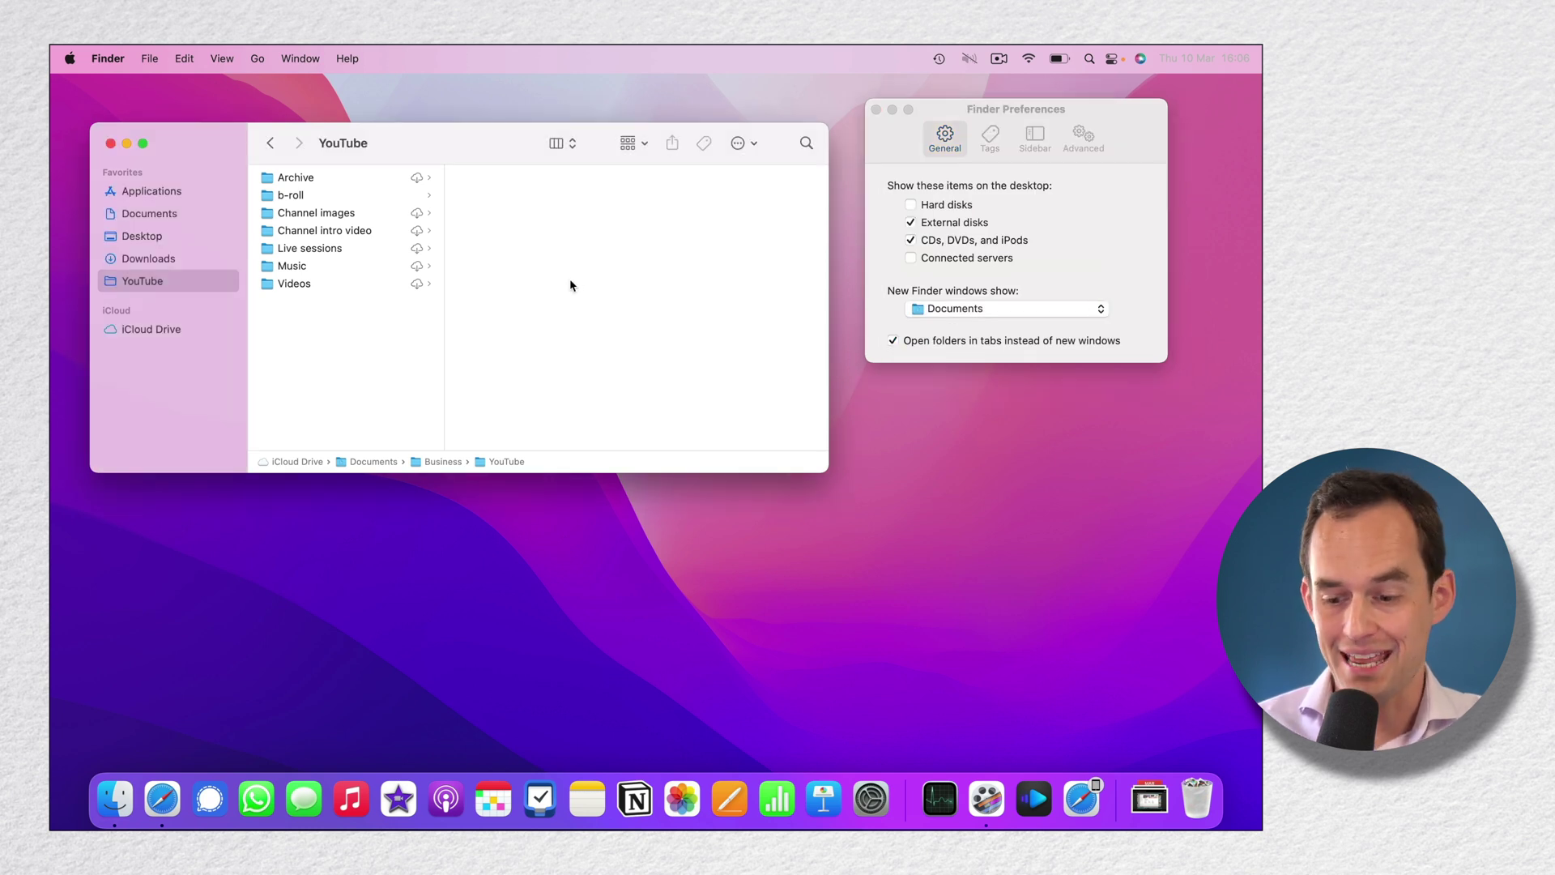
key(super+n)
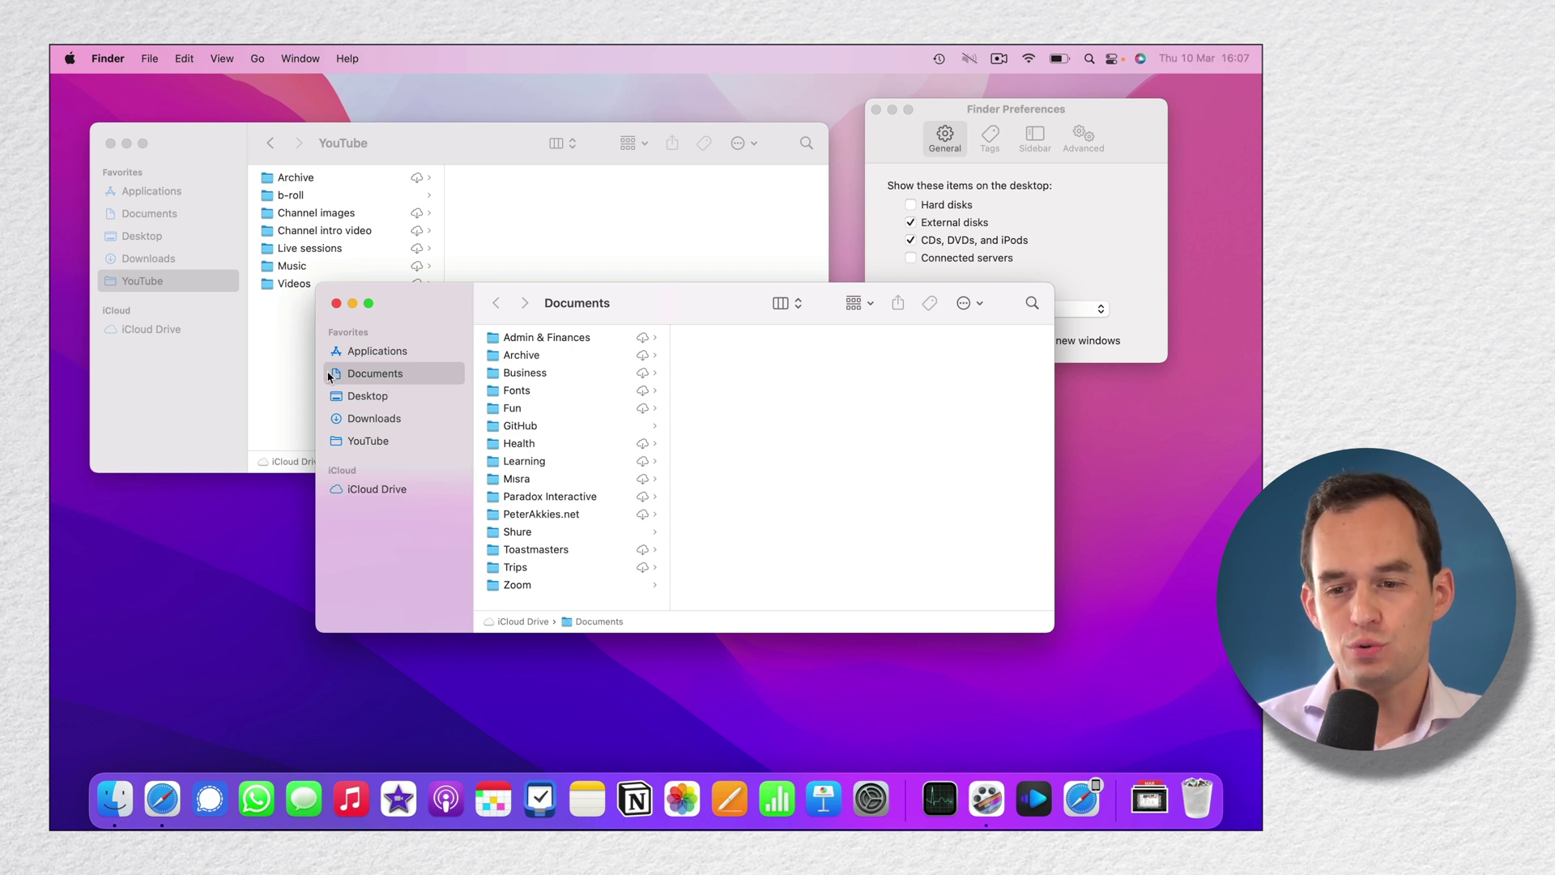
click(336, 302)
click(1016, 118)
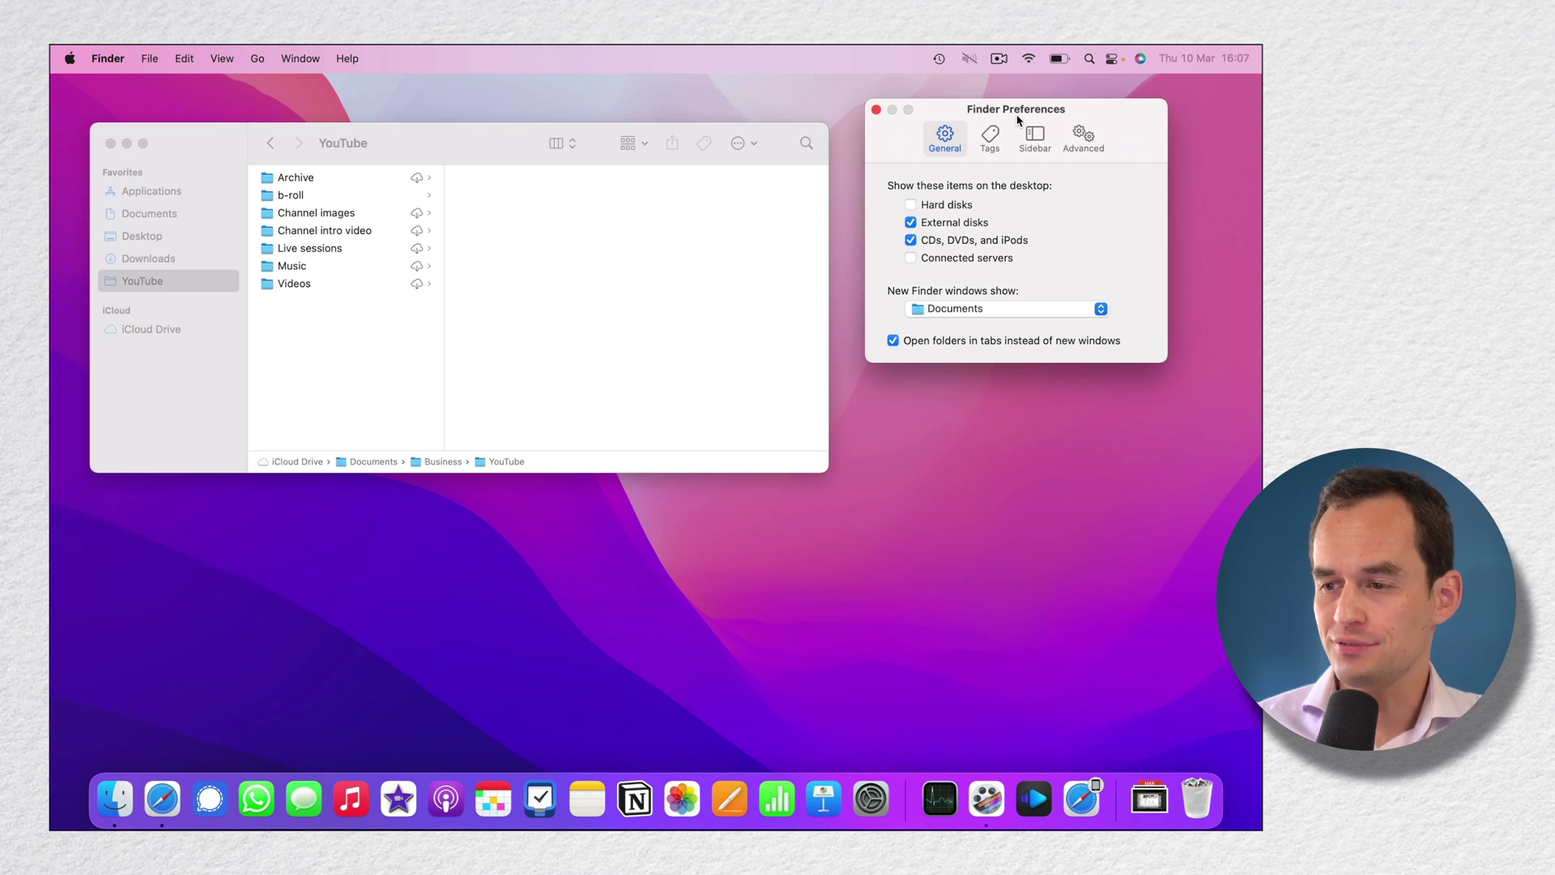
Set 'When performing a search' to Search the Current Folder in Advanced preferences.
click(1085, 140)
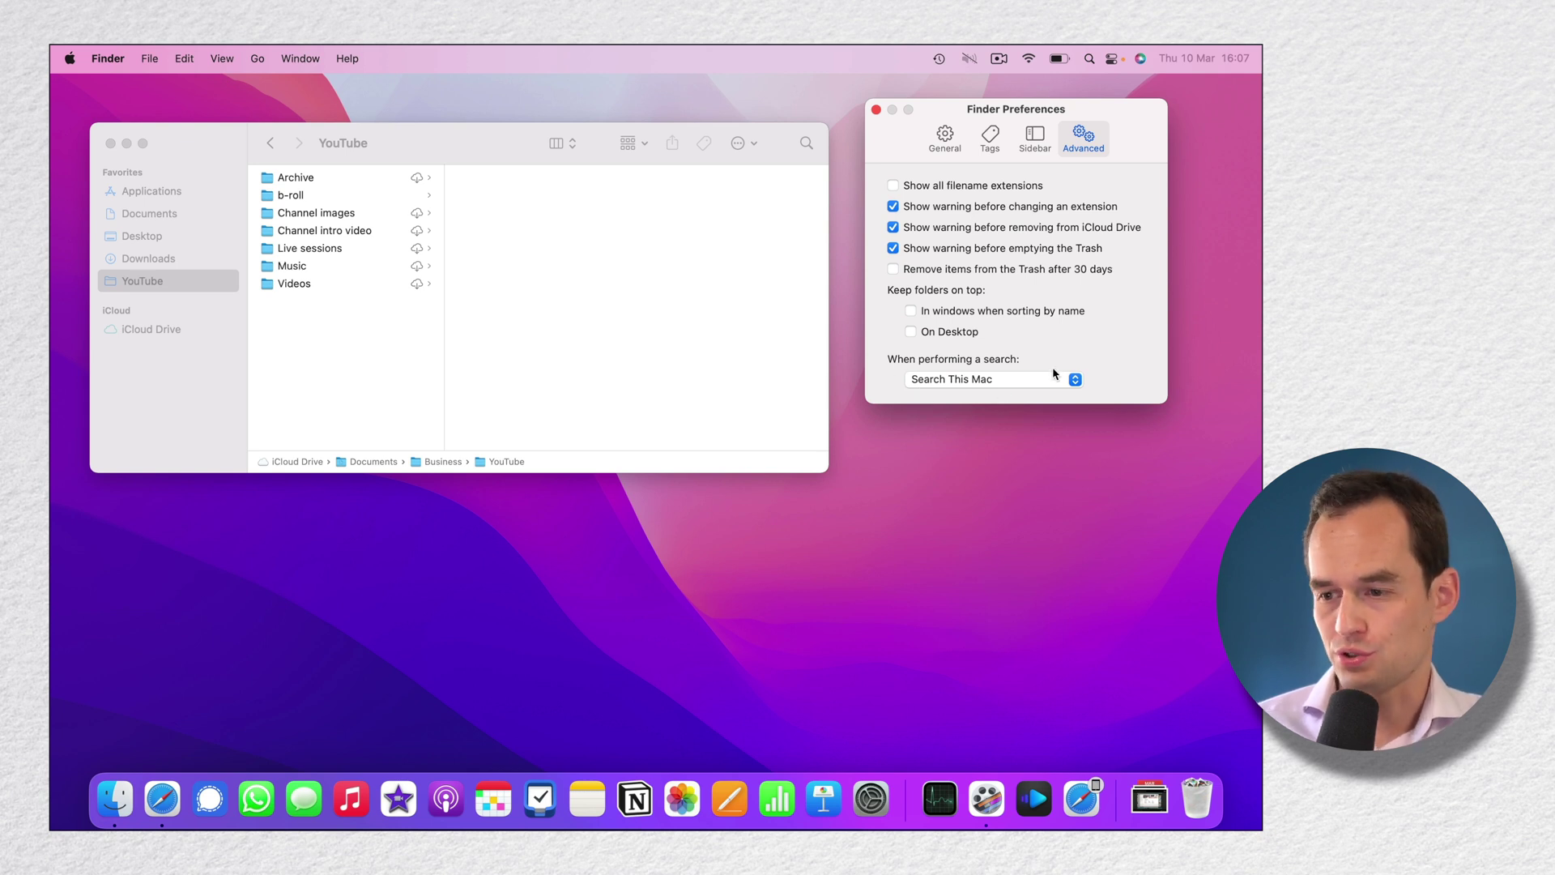
click(1007, 381)
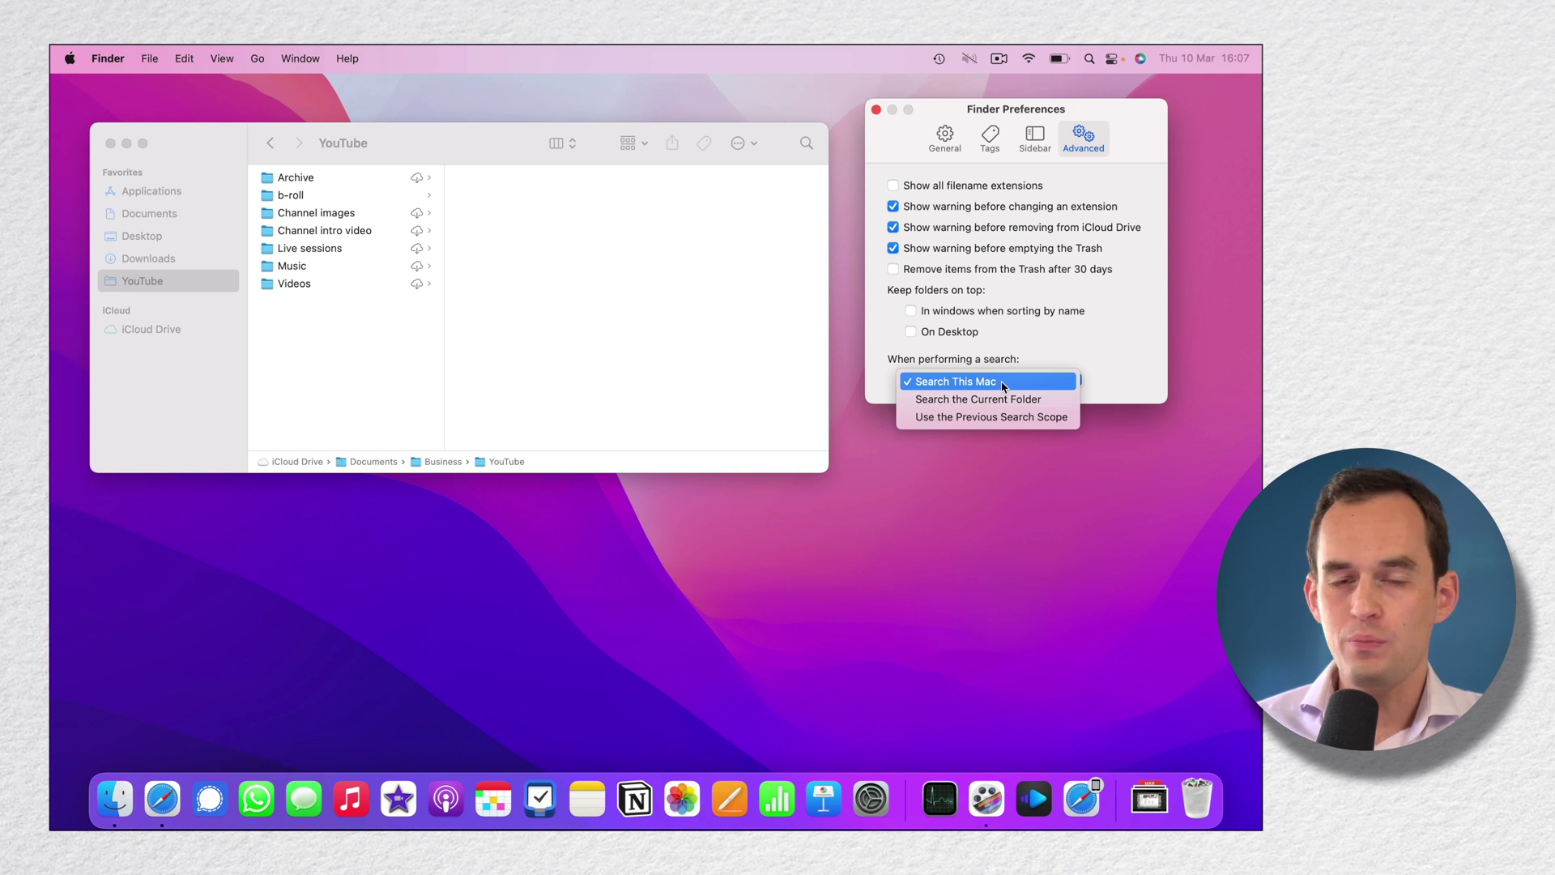
click(628, 285)
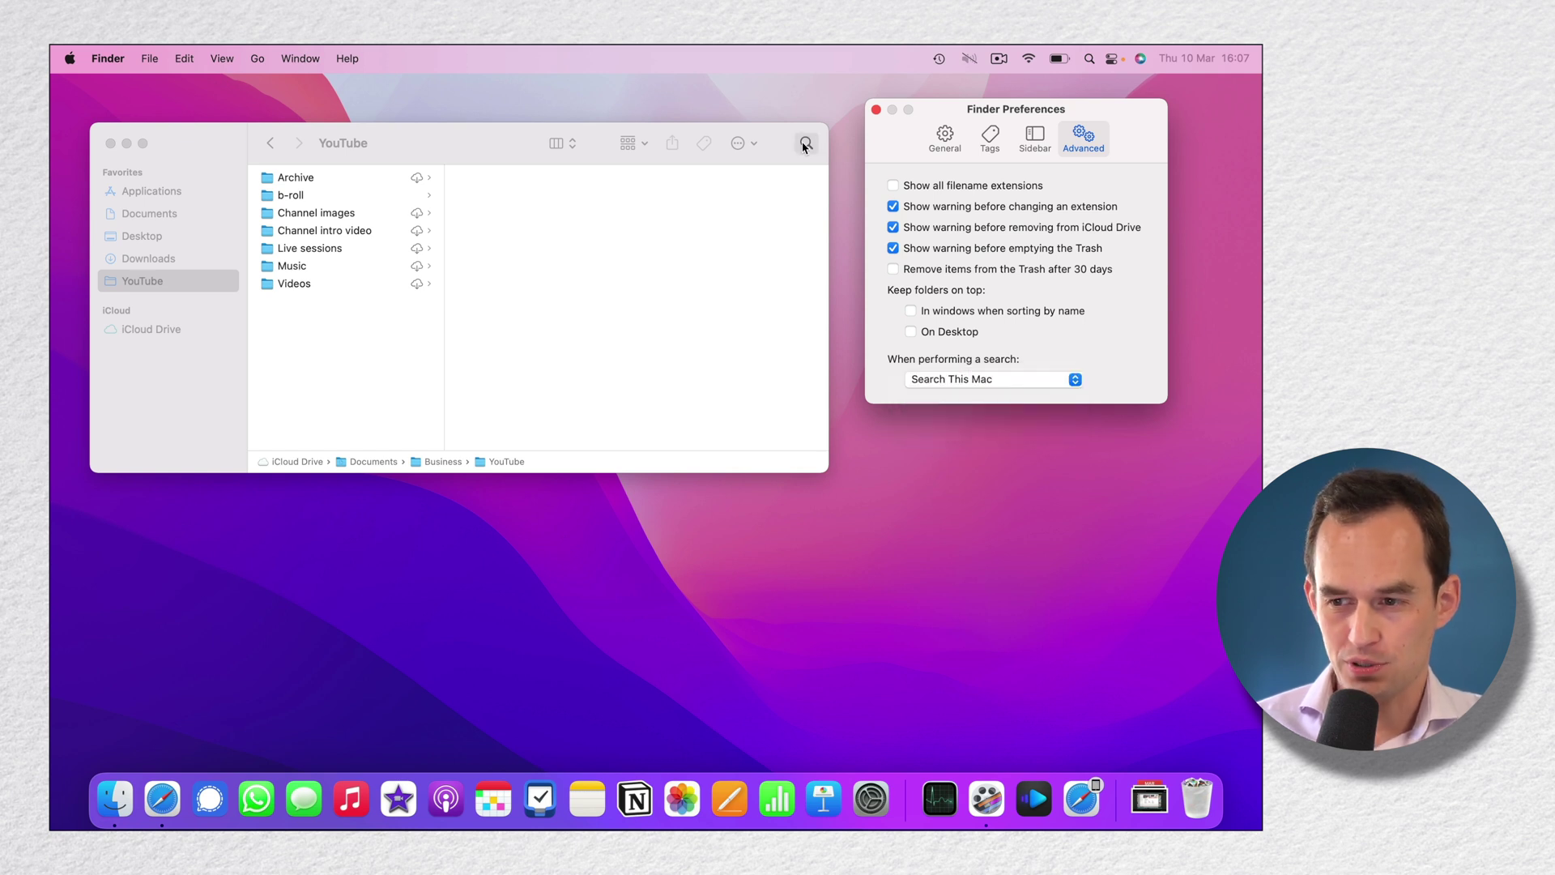
click(973, 380)
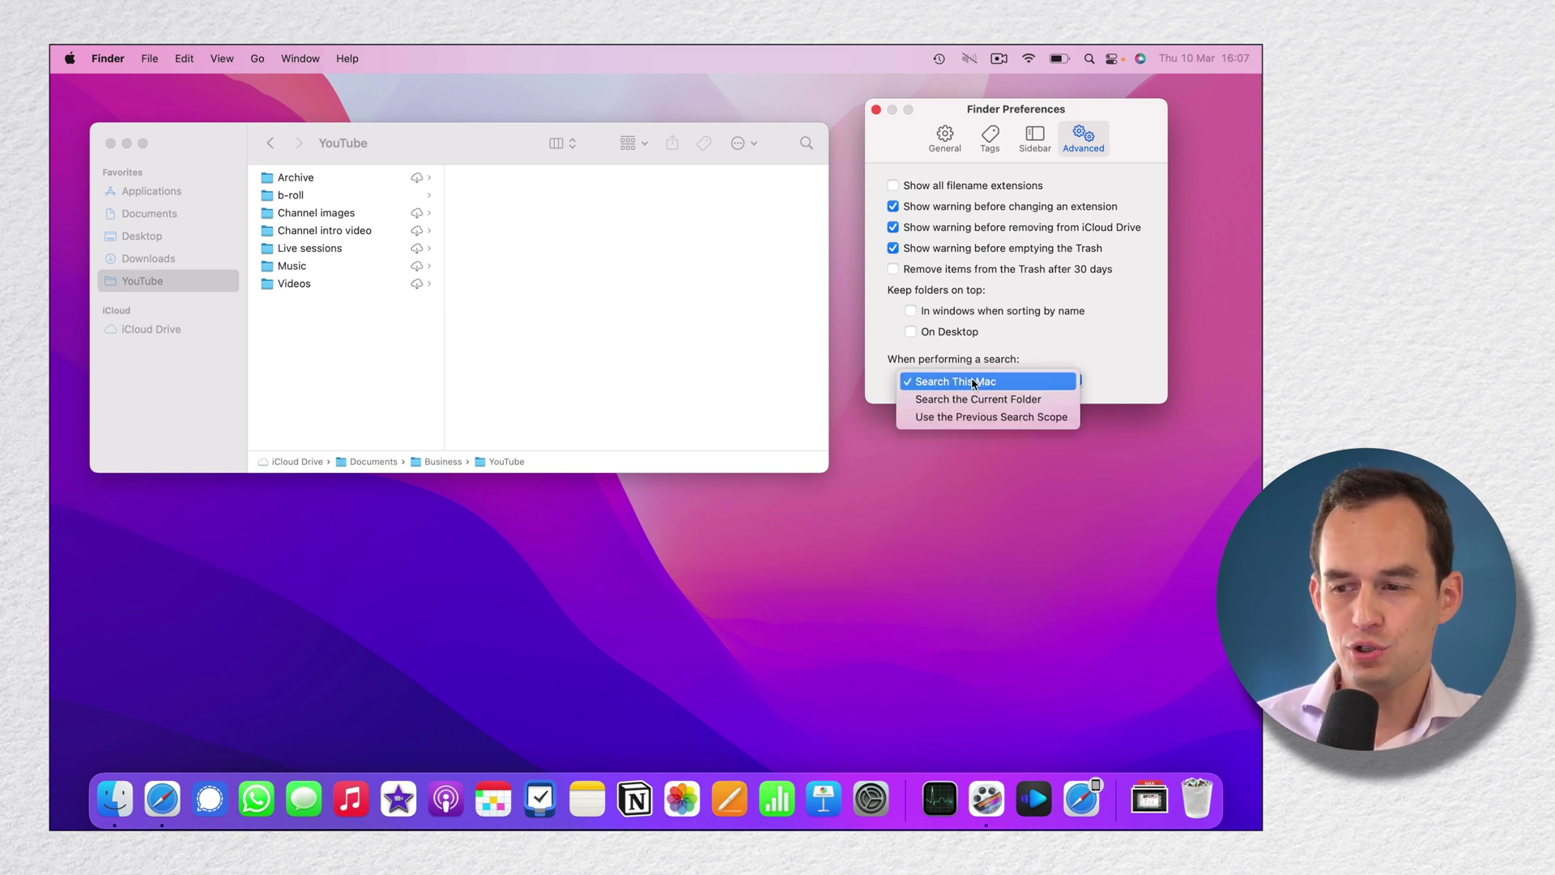
click(991, 400)
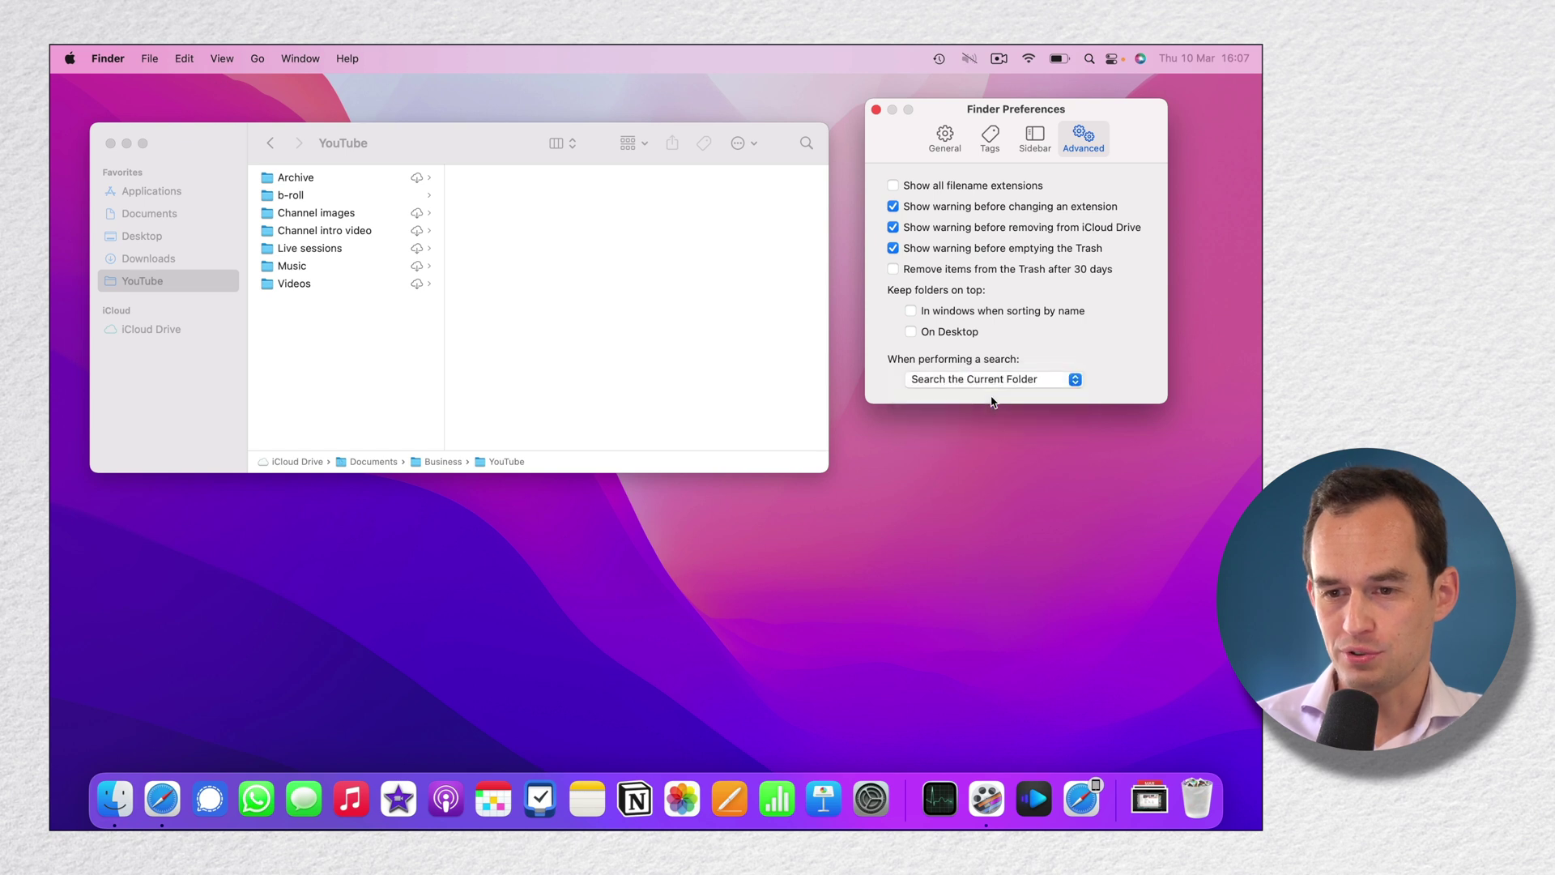
Test the new scope with an 'intro' search inside the YouTube folder.
click(651, 317)
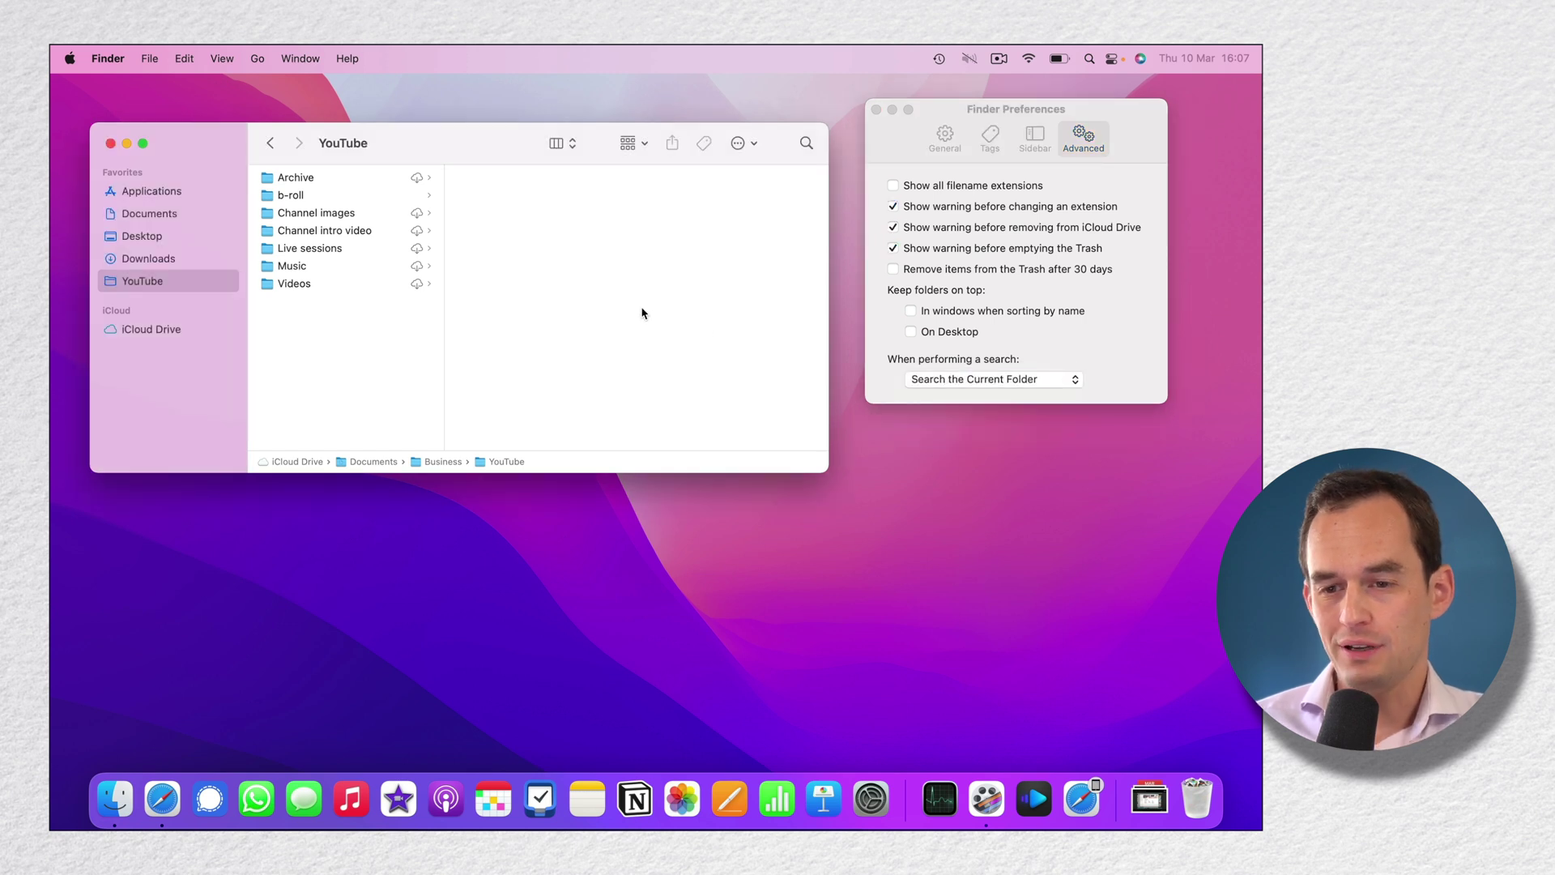
click(804, 145)
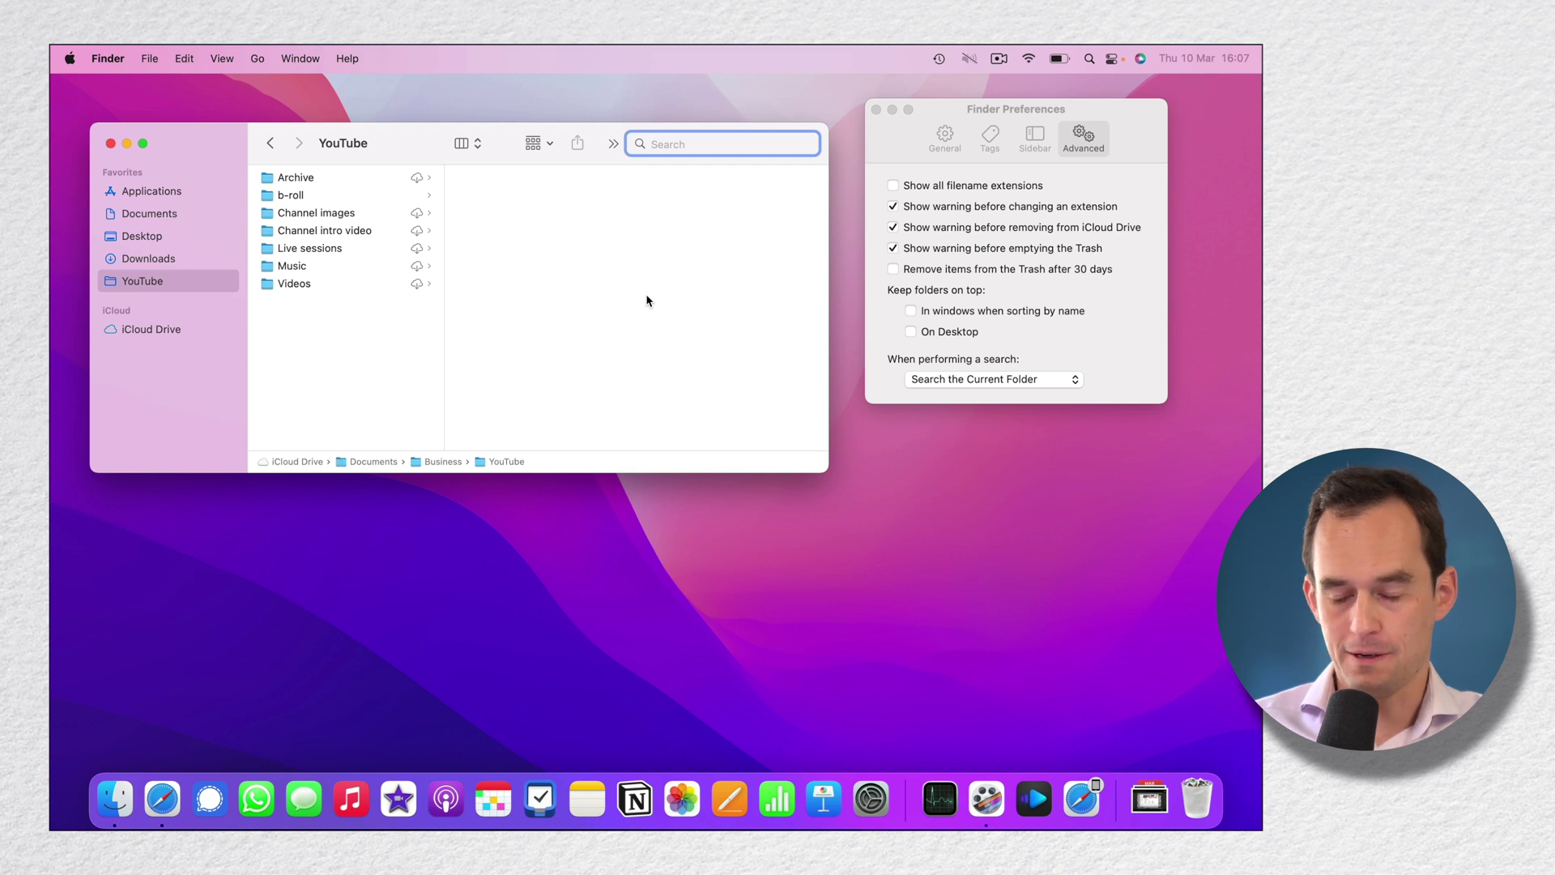
text(intro)
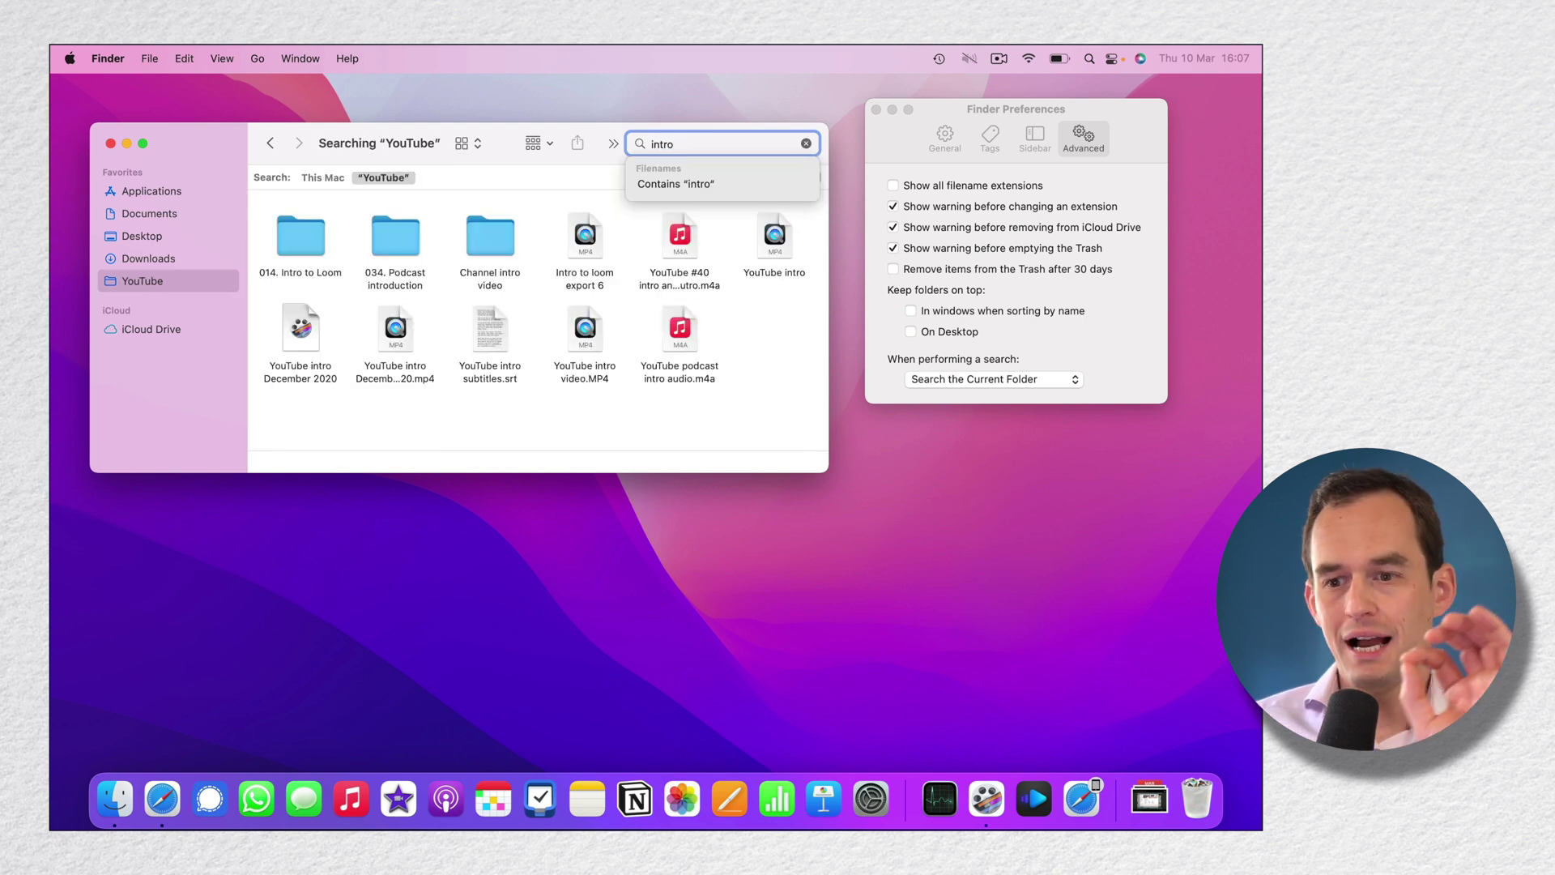
click(756, 337)
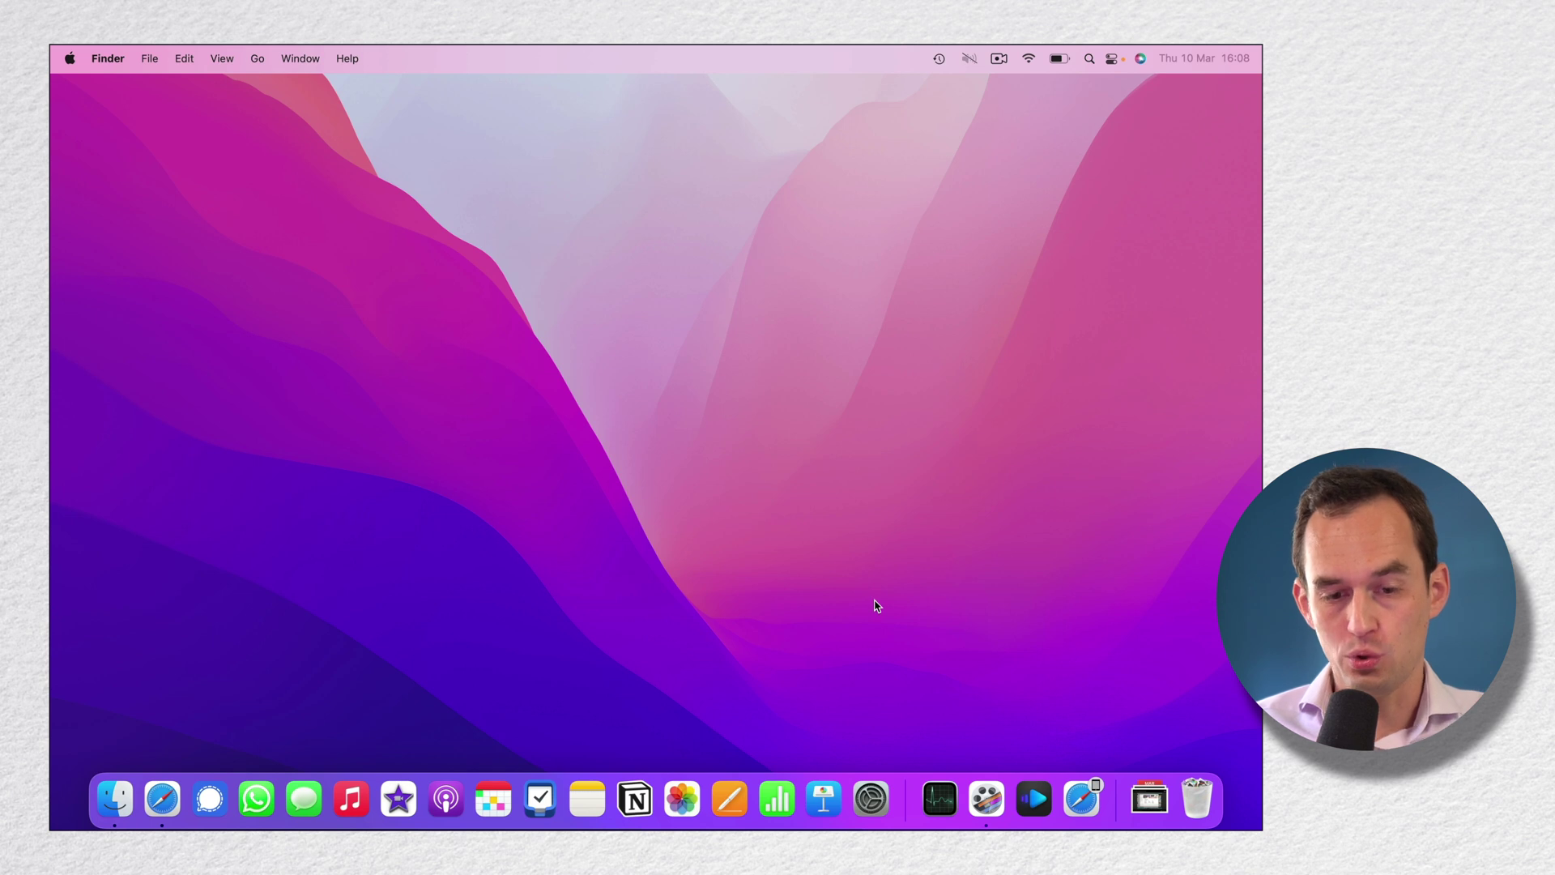
Shift-drag the Dock to the left screen edge and confirm Position on Screen: Left.
key(shift)
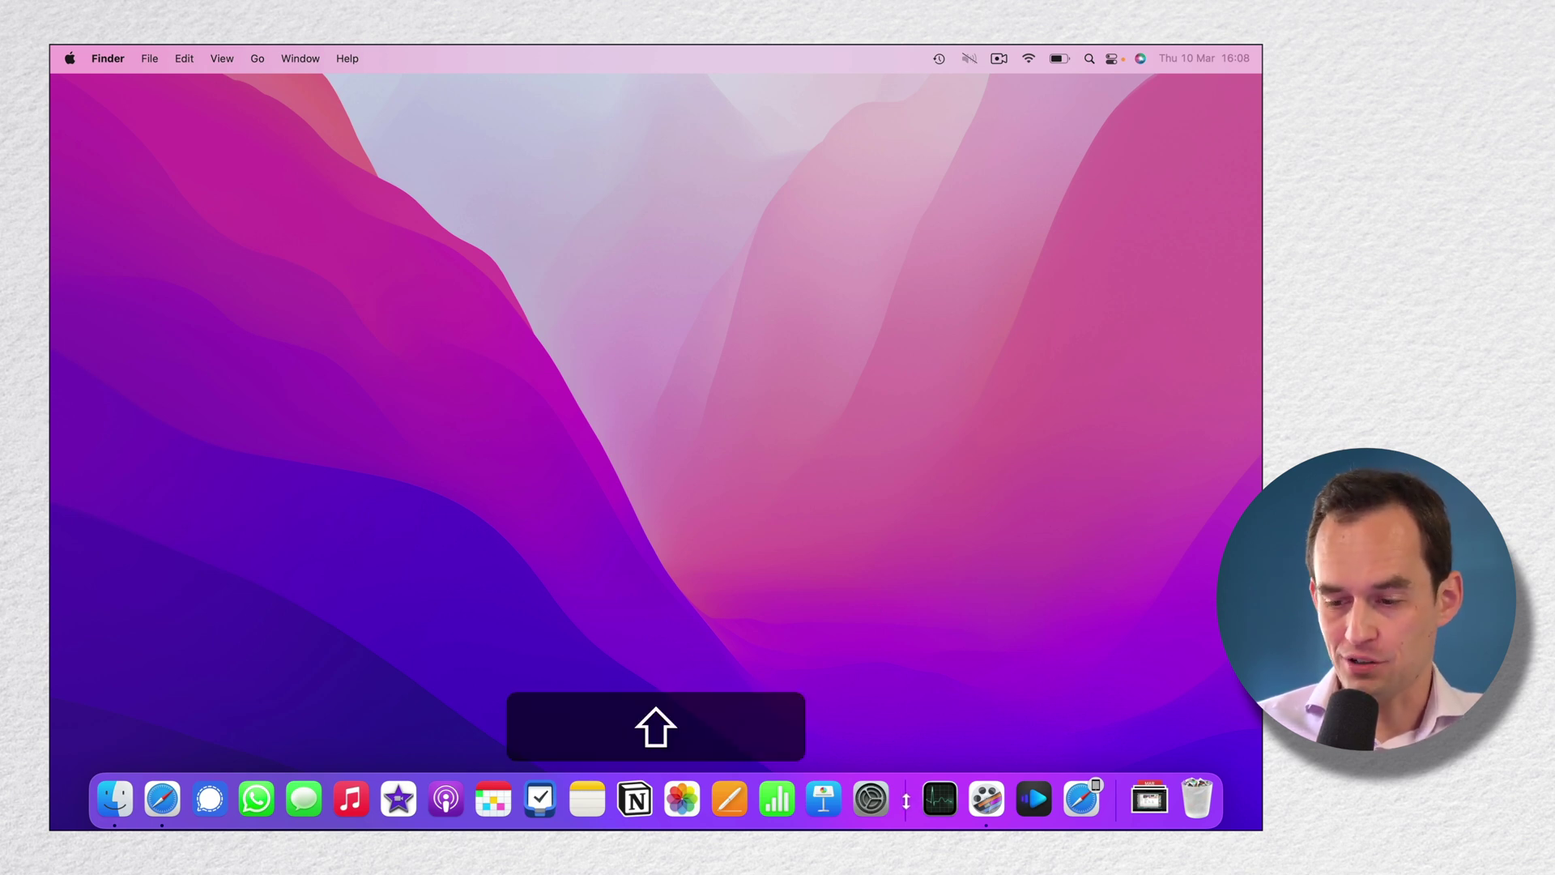
mouse_move(910, 801)
mouse_down()
mouse_move(686, 665)
mouse_move(199, 473)
mouse_up()
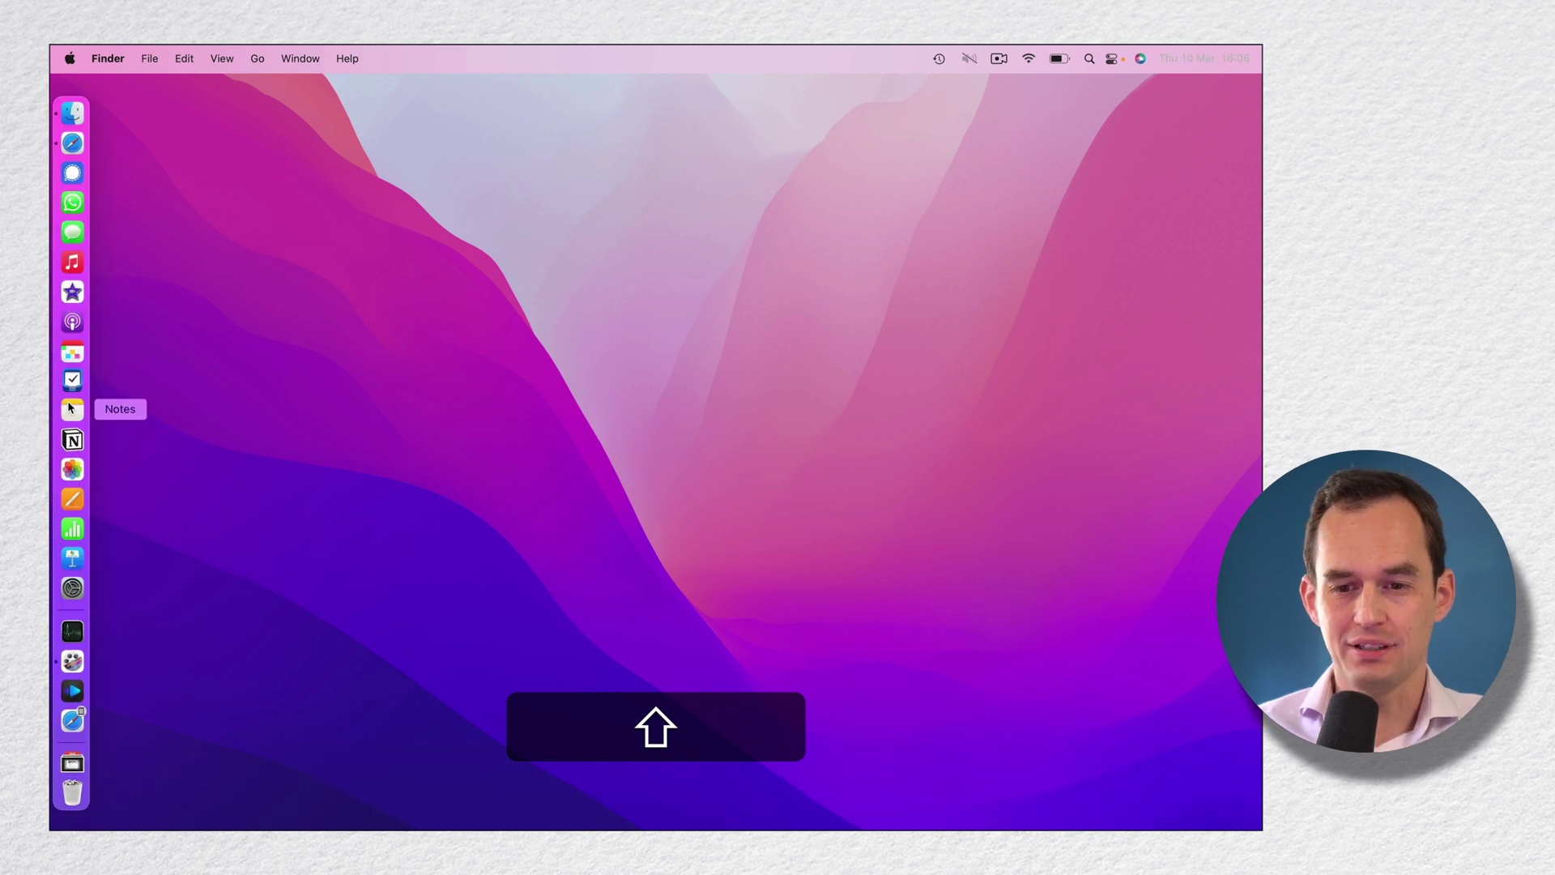
right_click(72, 740)
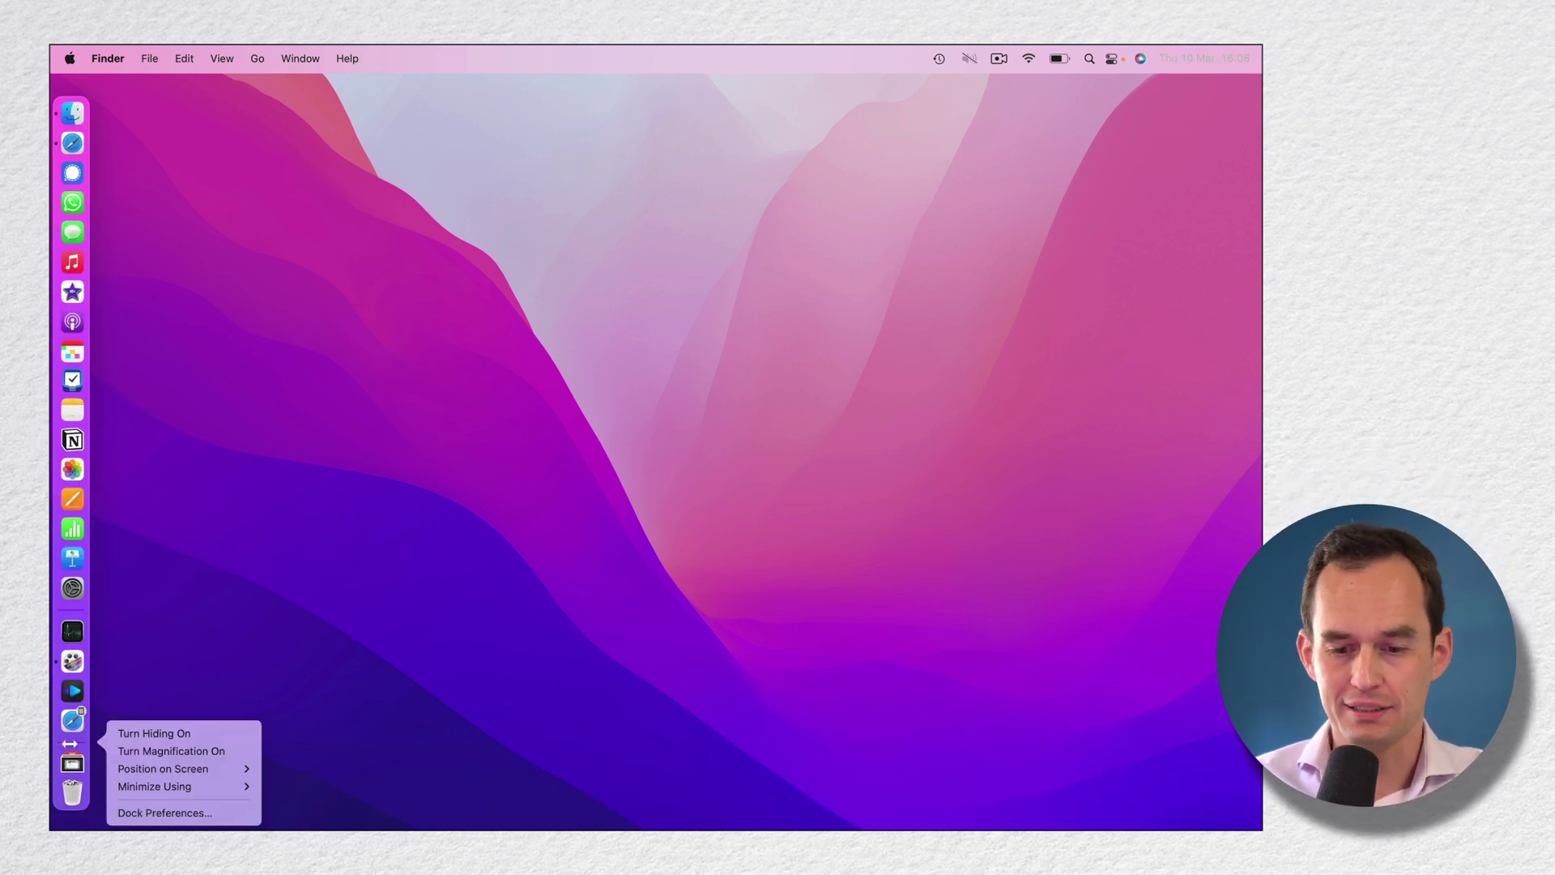
mouse_move(163, 768)
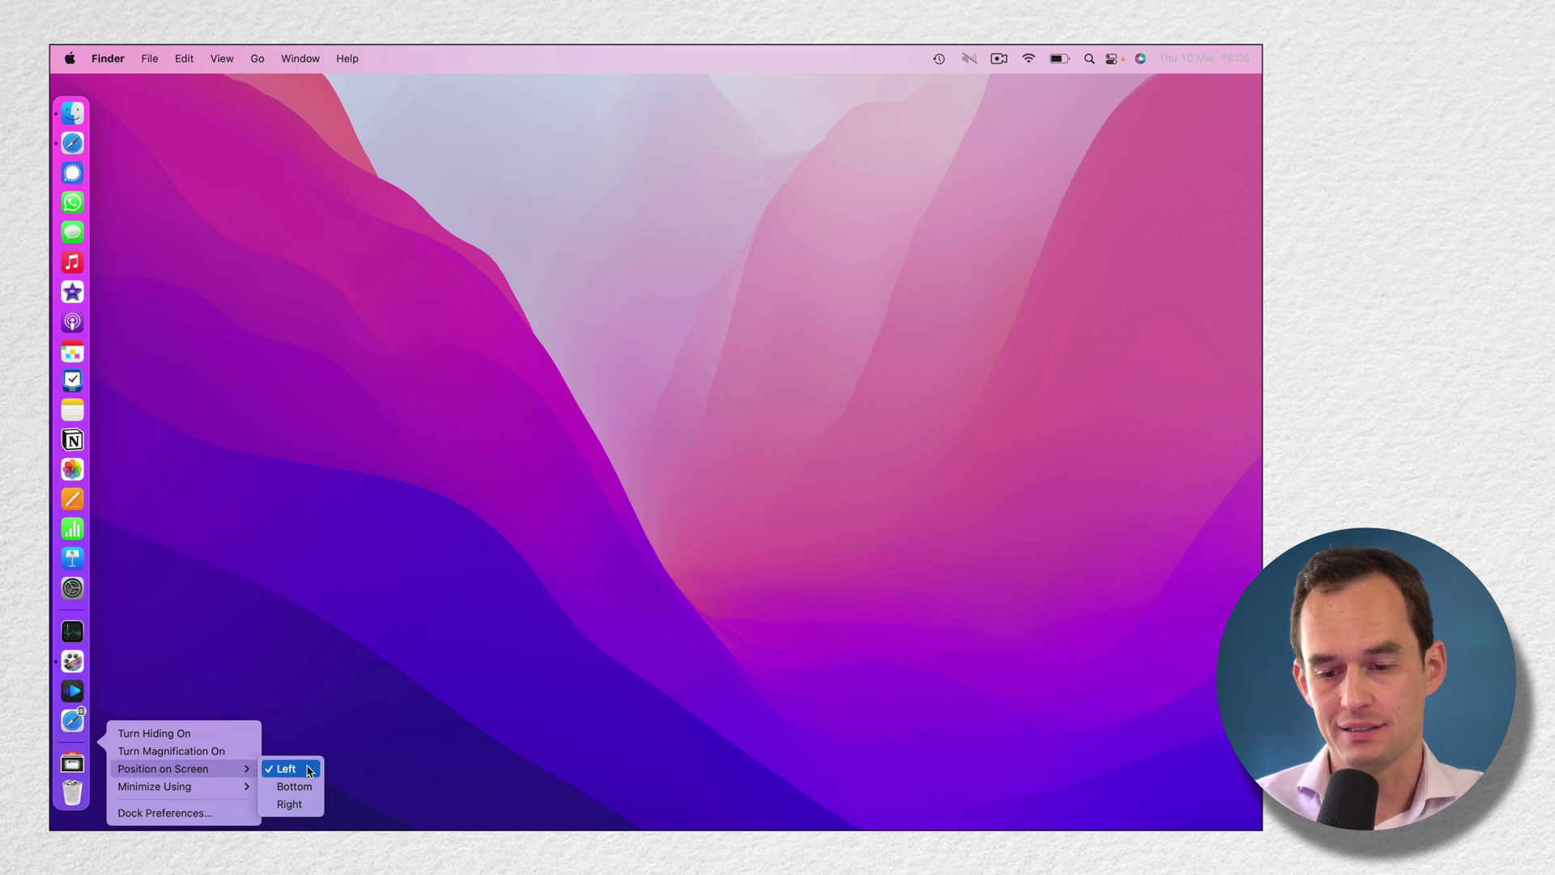
click(318, 759)
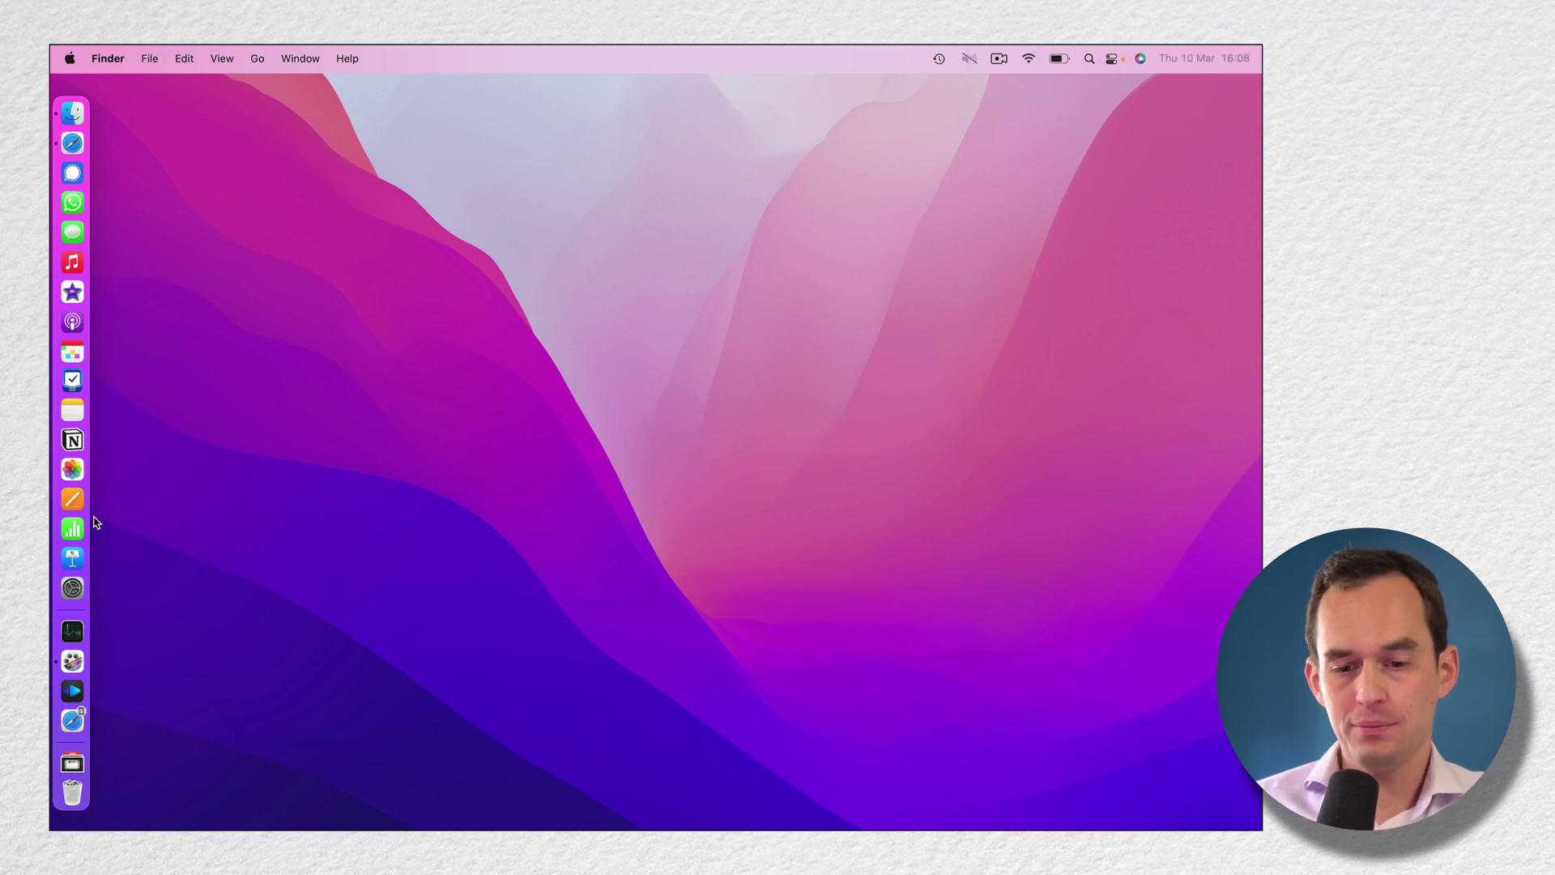
In Dock preferences, turn off recent applications, leave auto-hide off, and quit System Preferences.
right_click(73, 609)
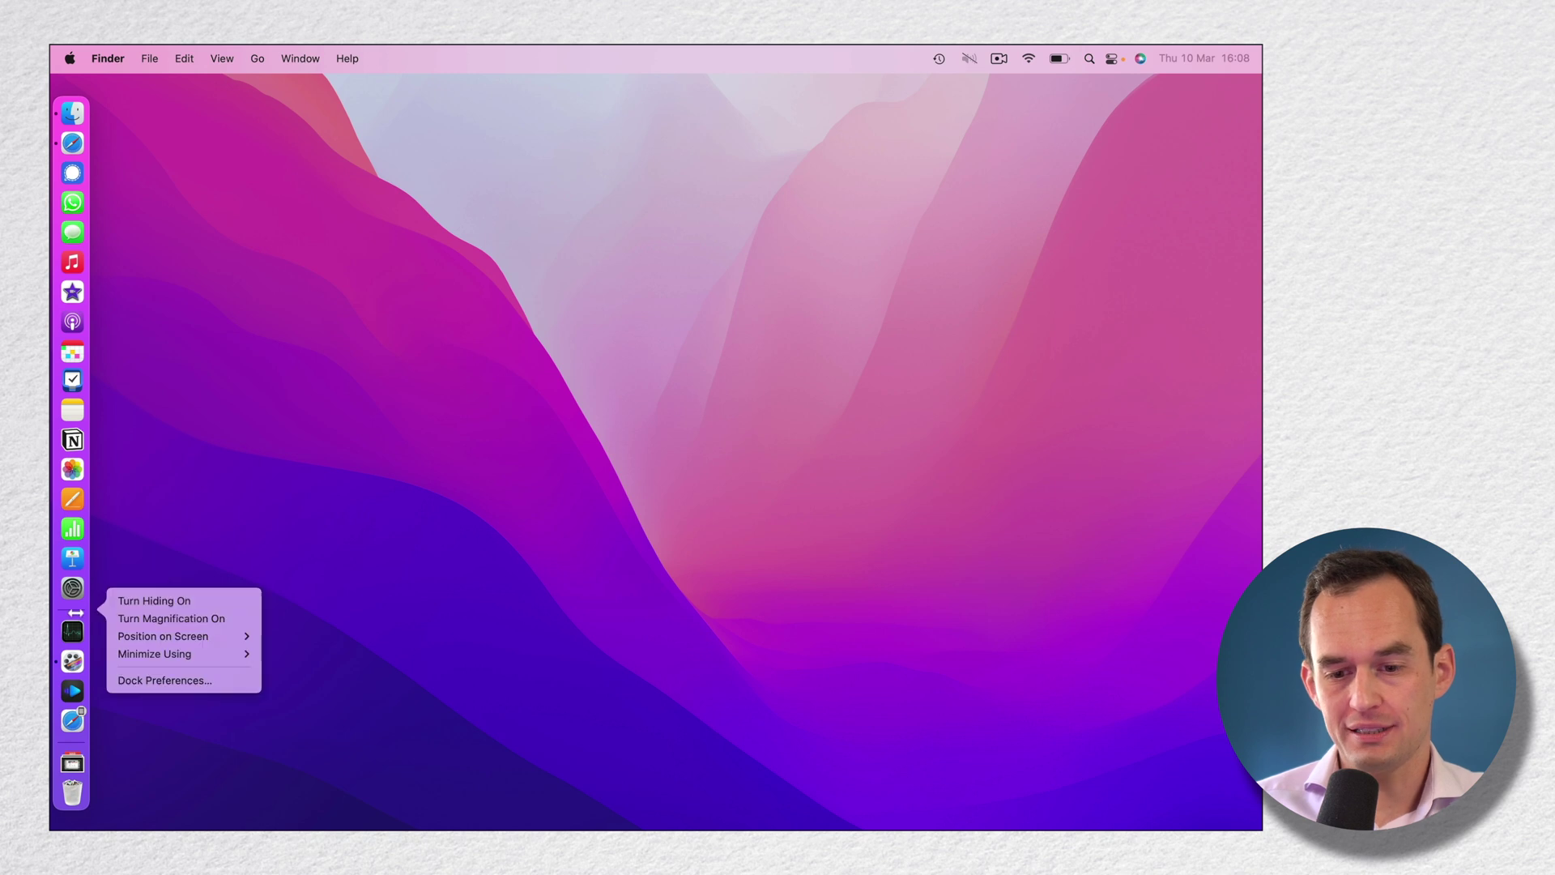
click(164, 680)
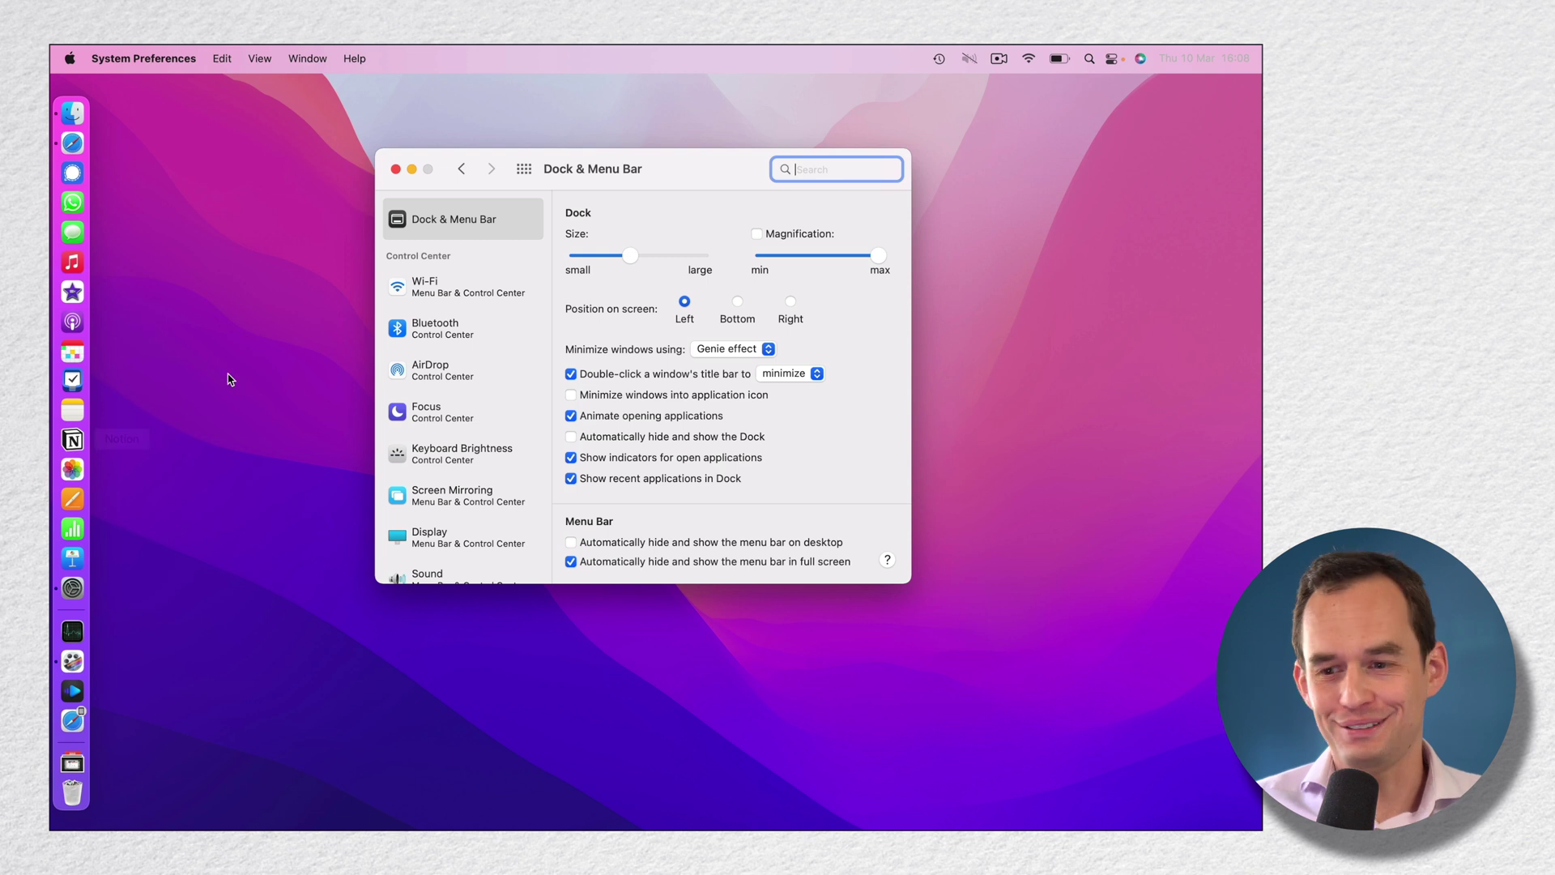
click(572, 480)
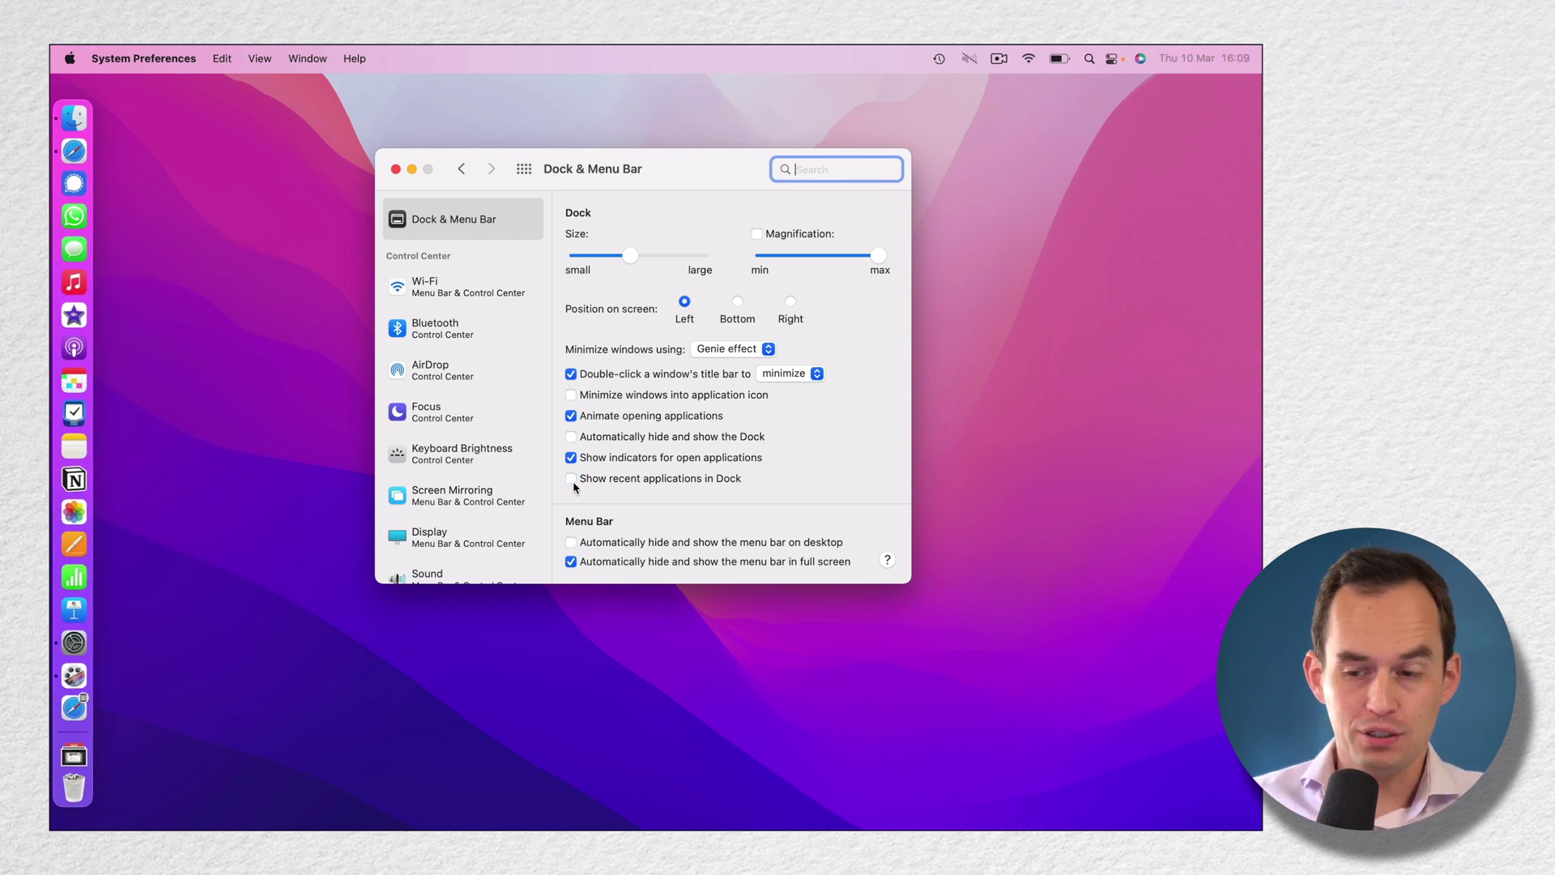
click(726, 439)
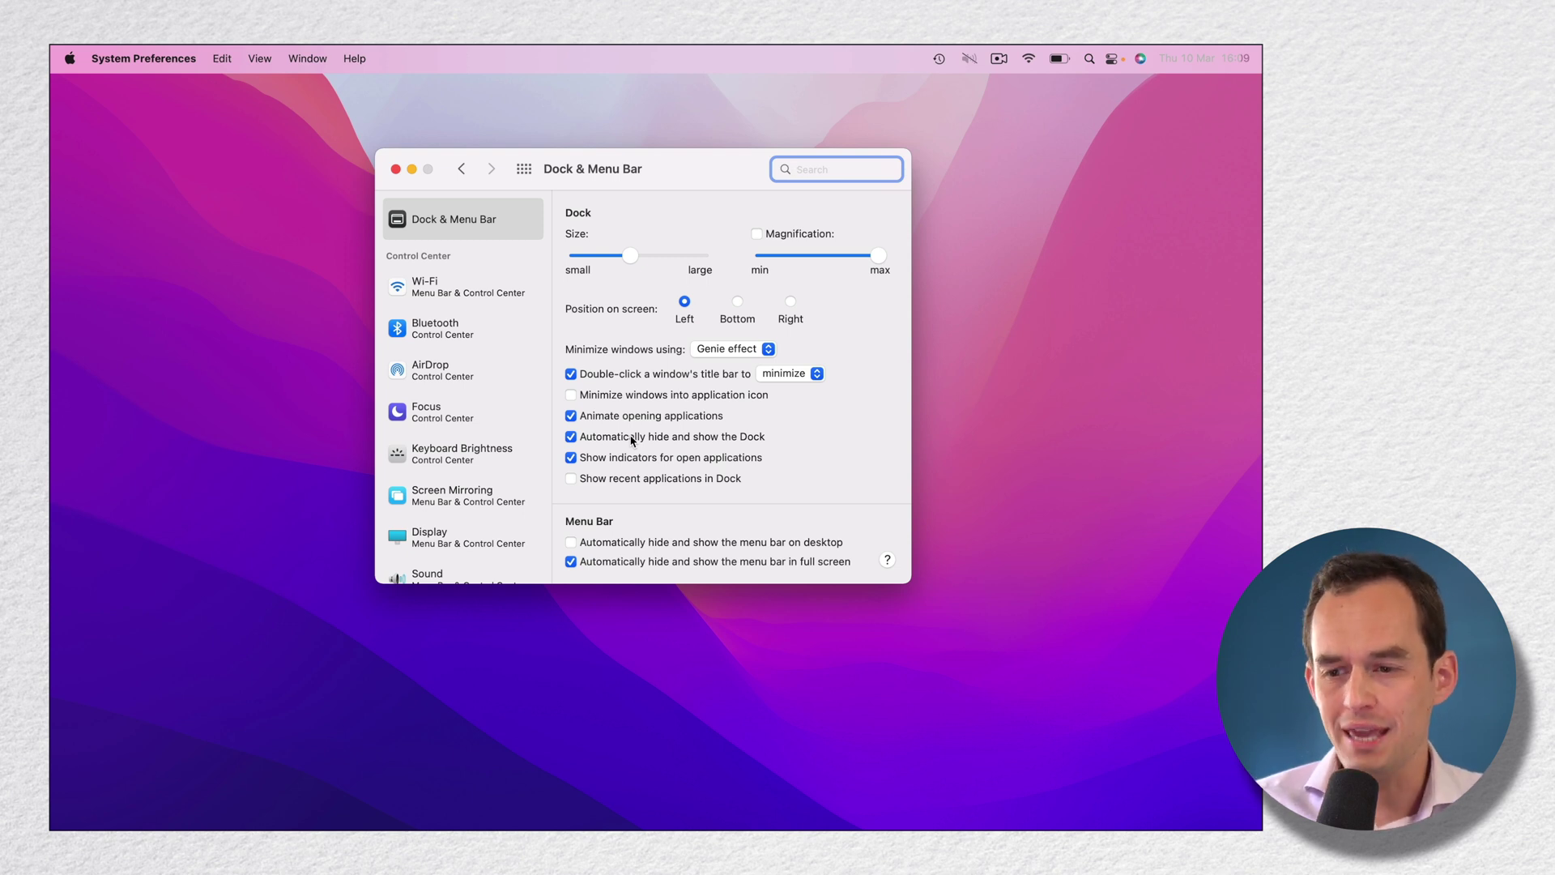
click(630, 442)
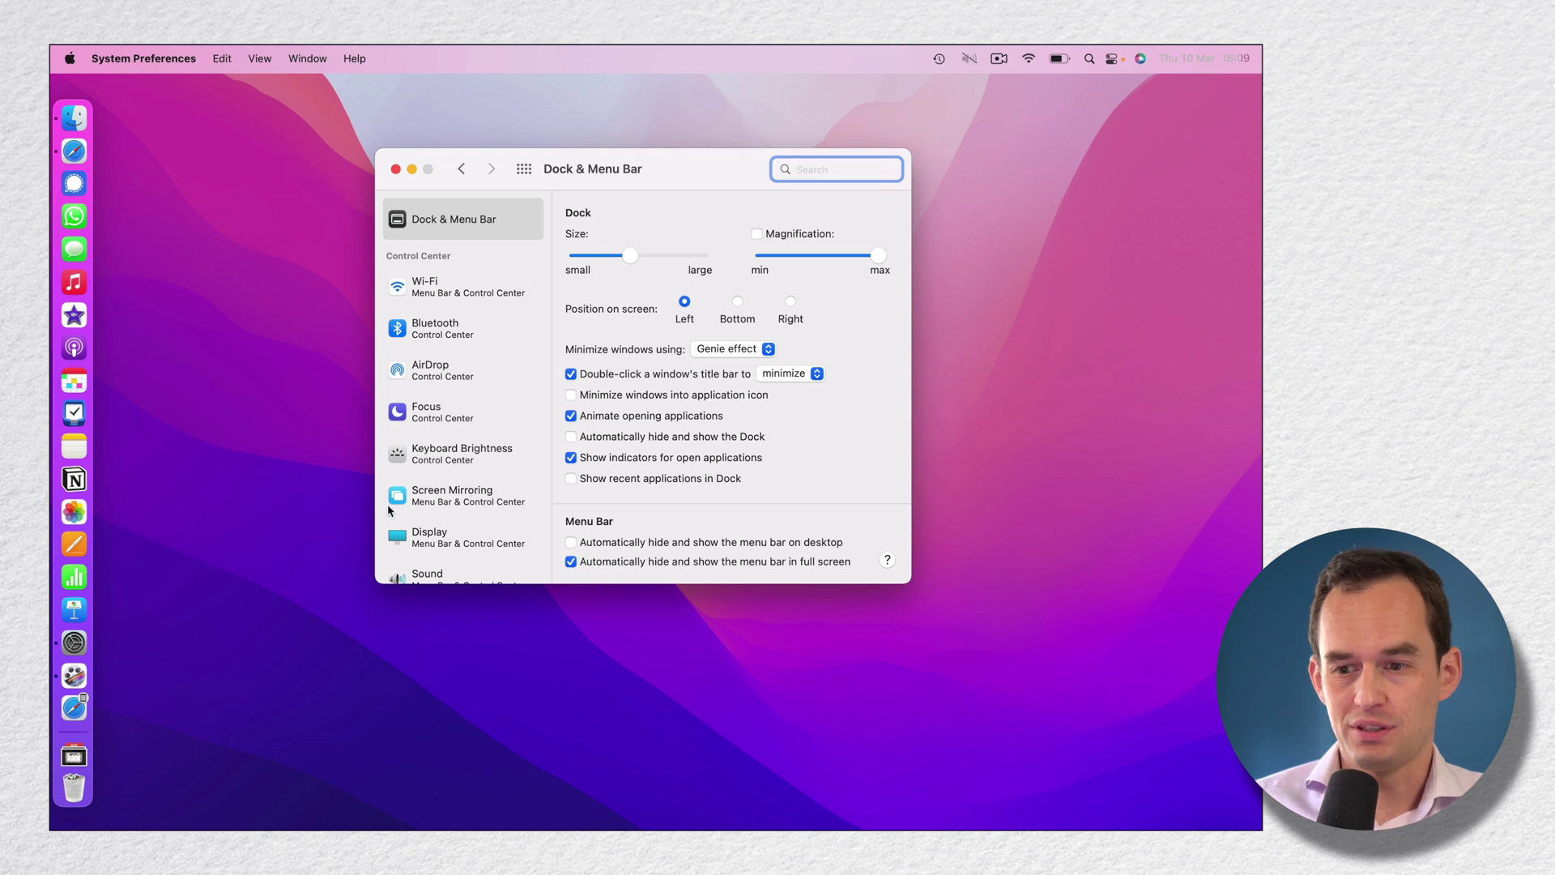
key(super+q)
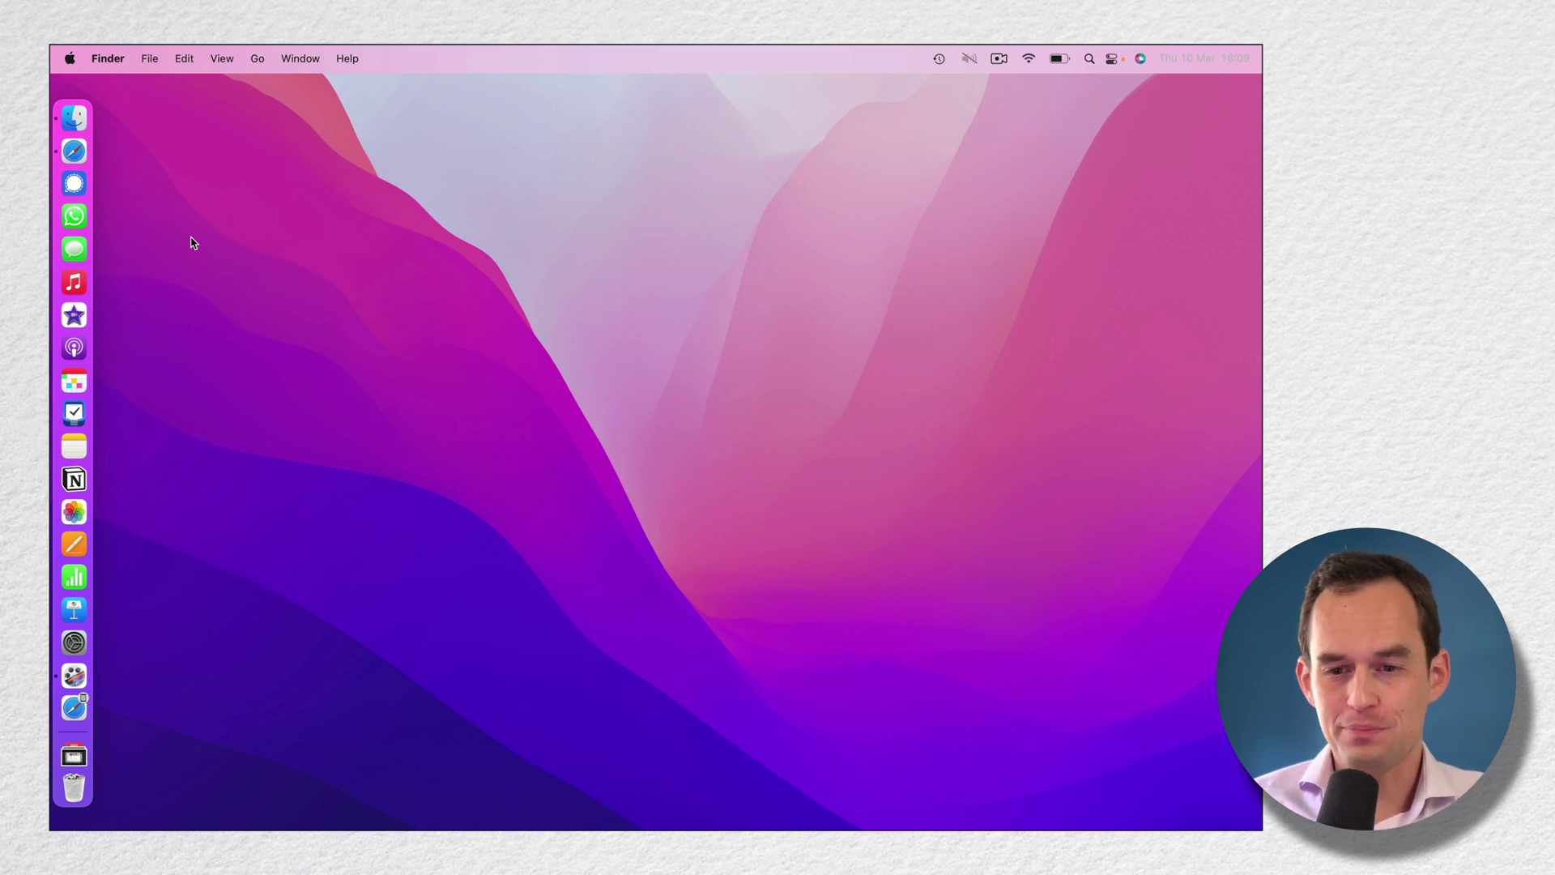
Remove Music, iMovie and Podcasts from the Dock.
right_click(74, 287)
mouse_move(139, 274)
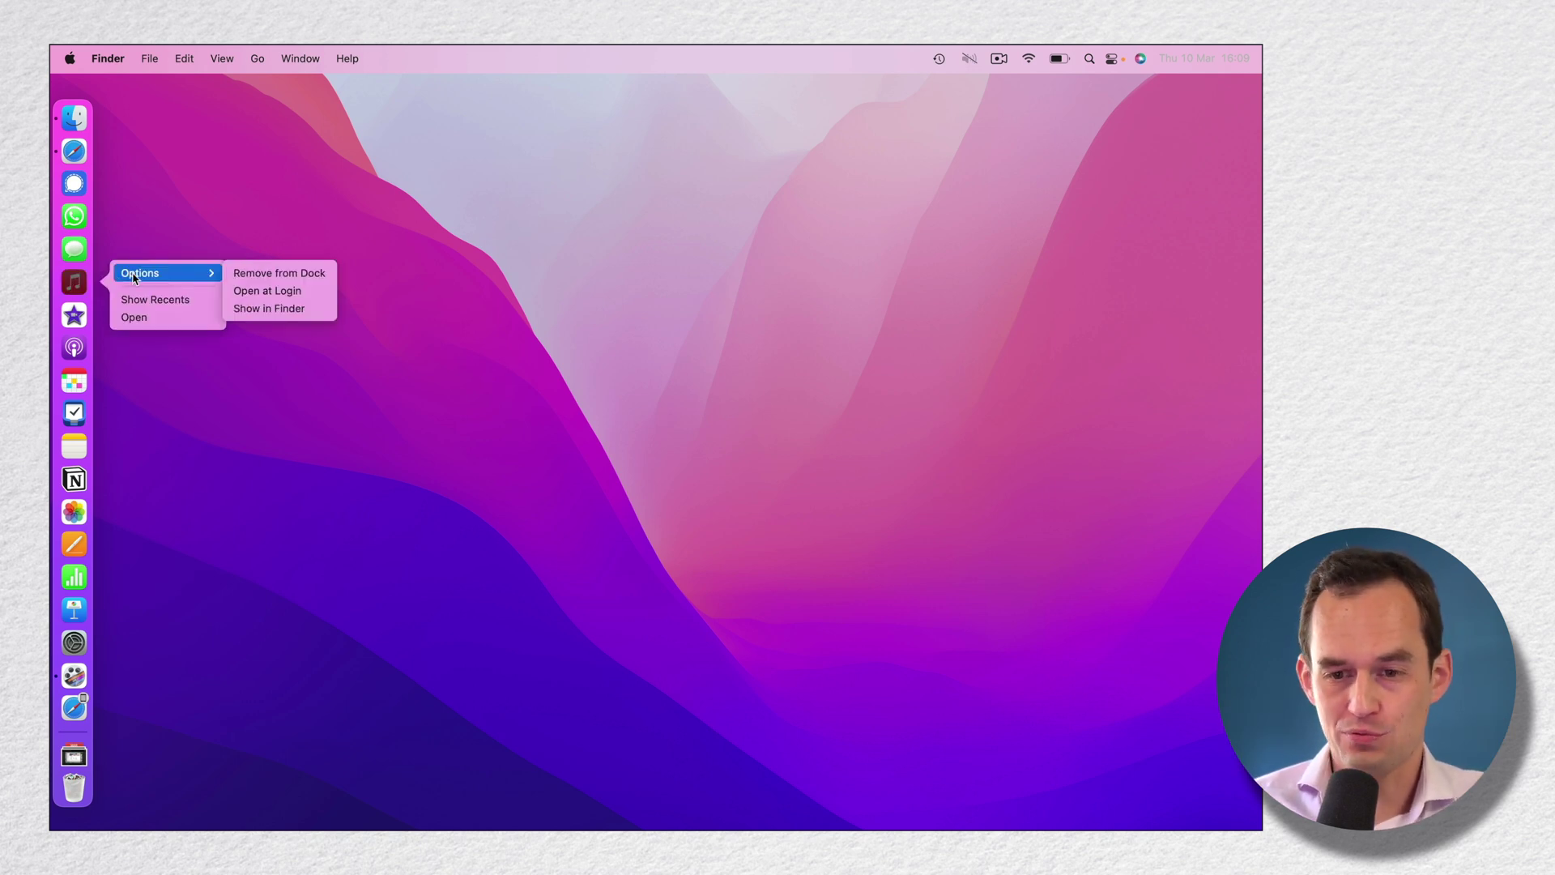
click(244, 274)
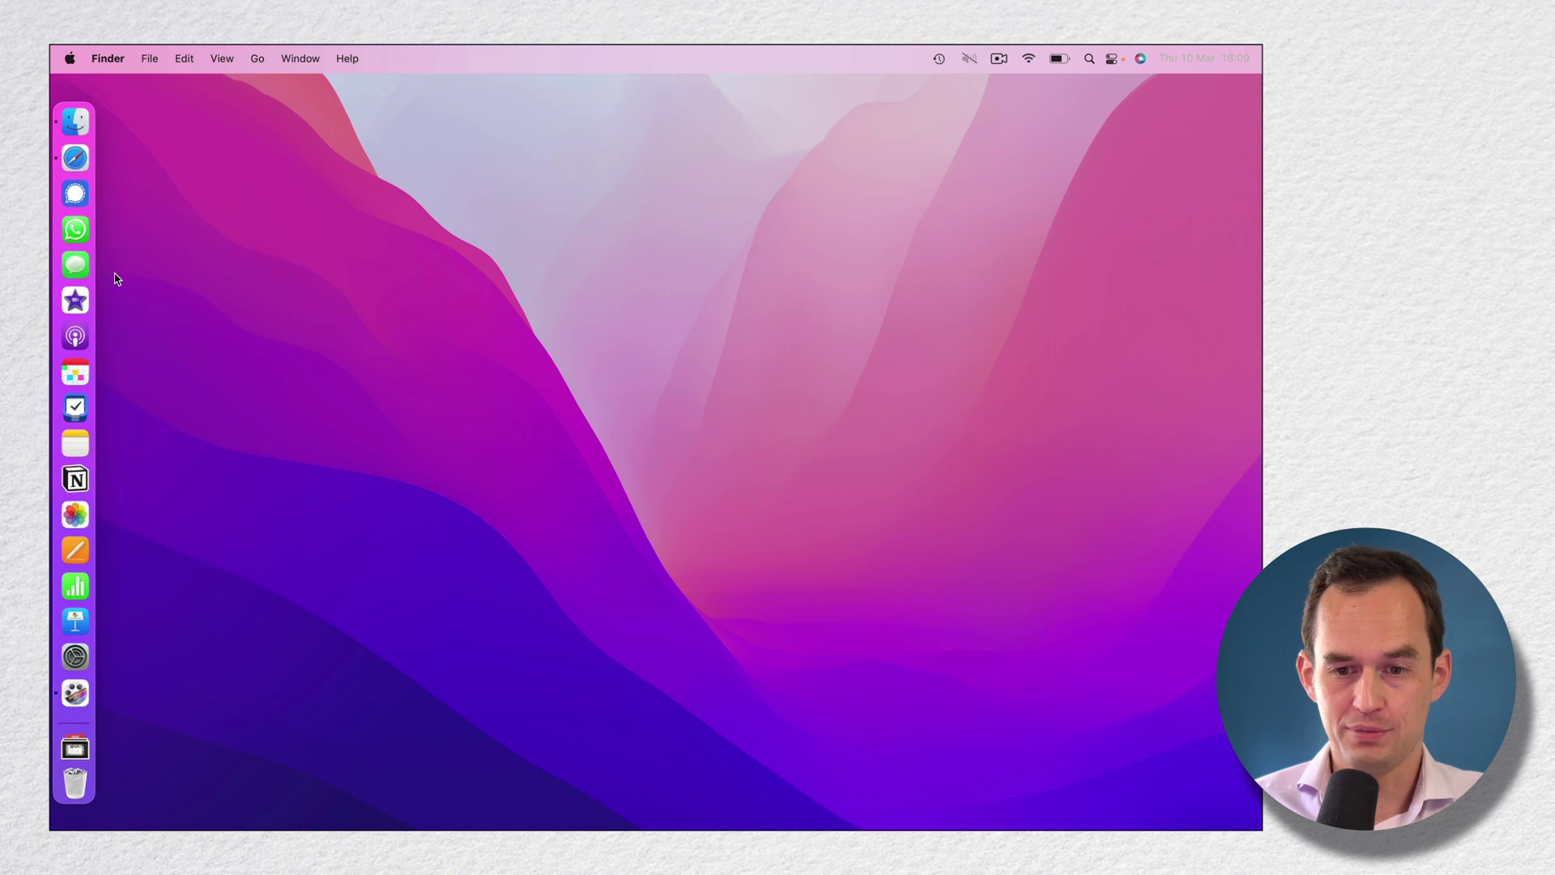
right_click(75, 305)
click(279, 292)
mouse_move(144, 304)
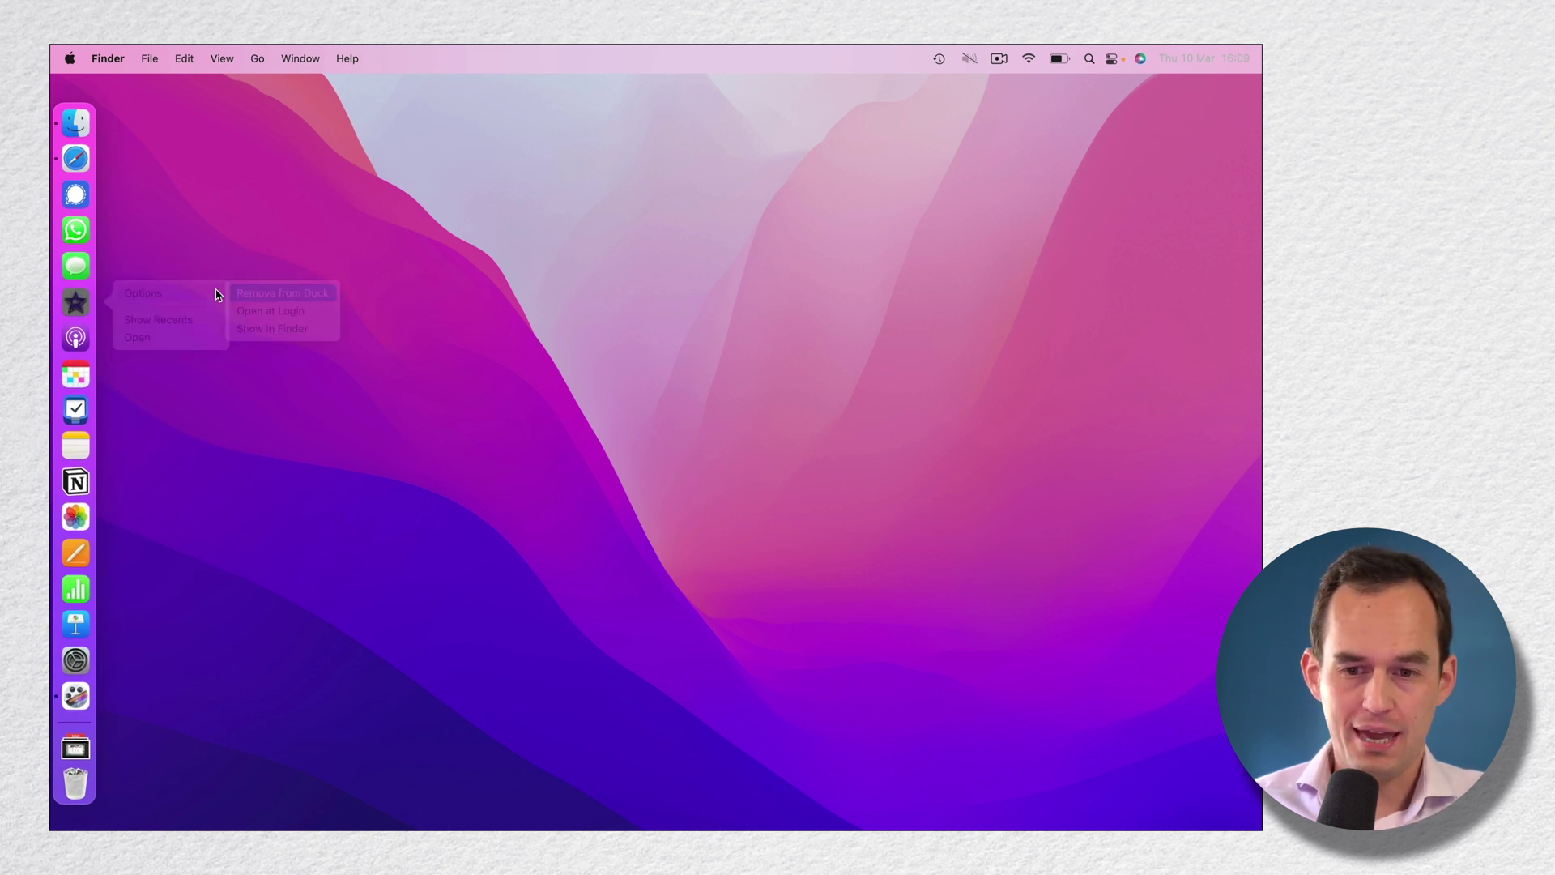
right_click(76, 316)
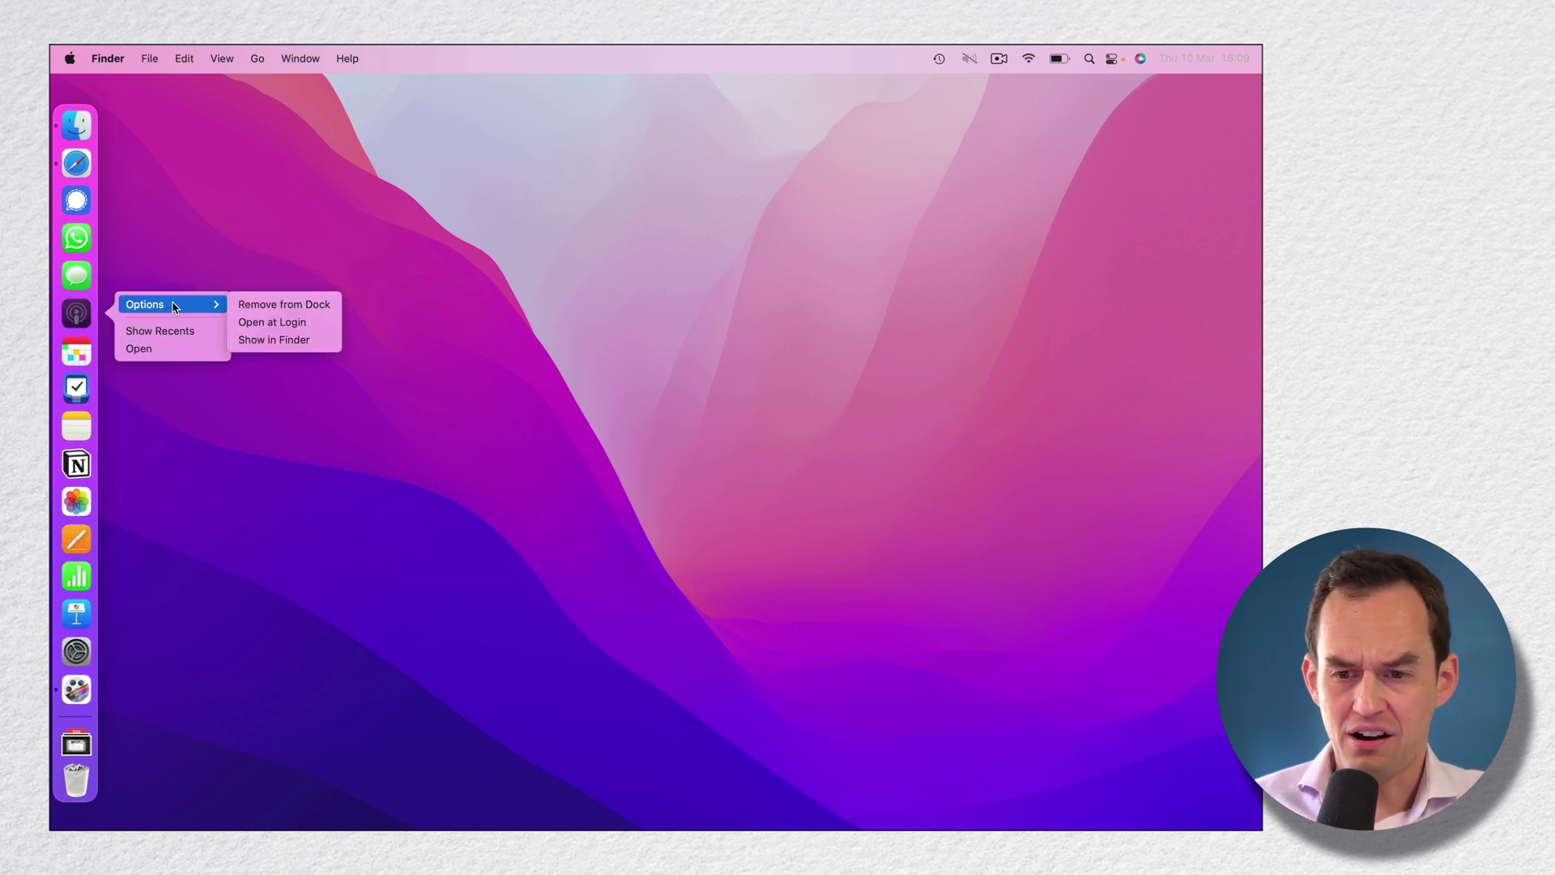
click(257, 303)
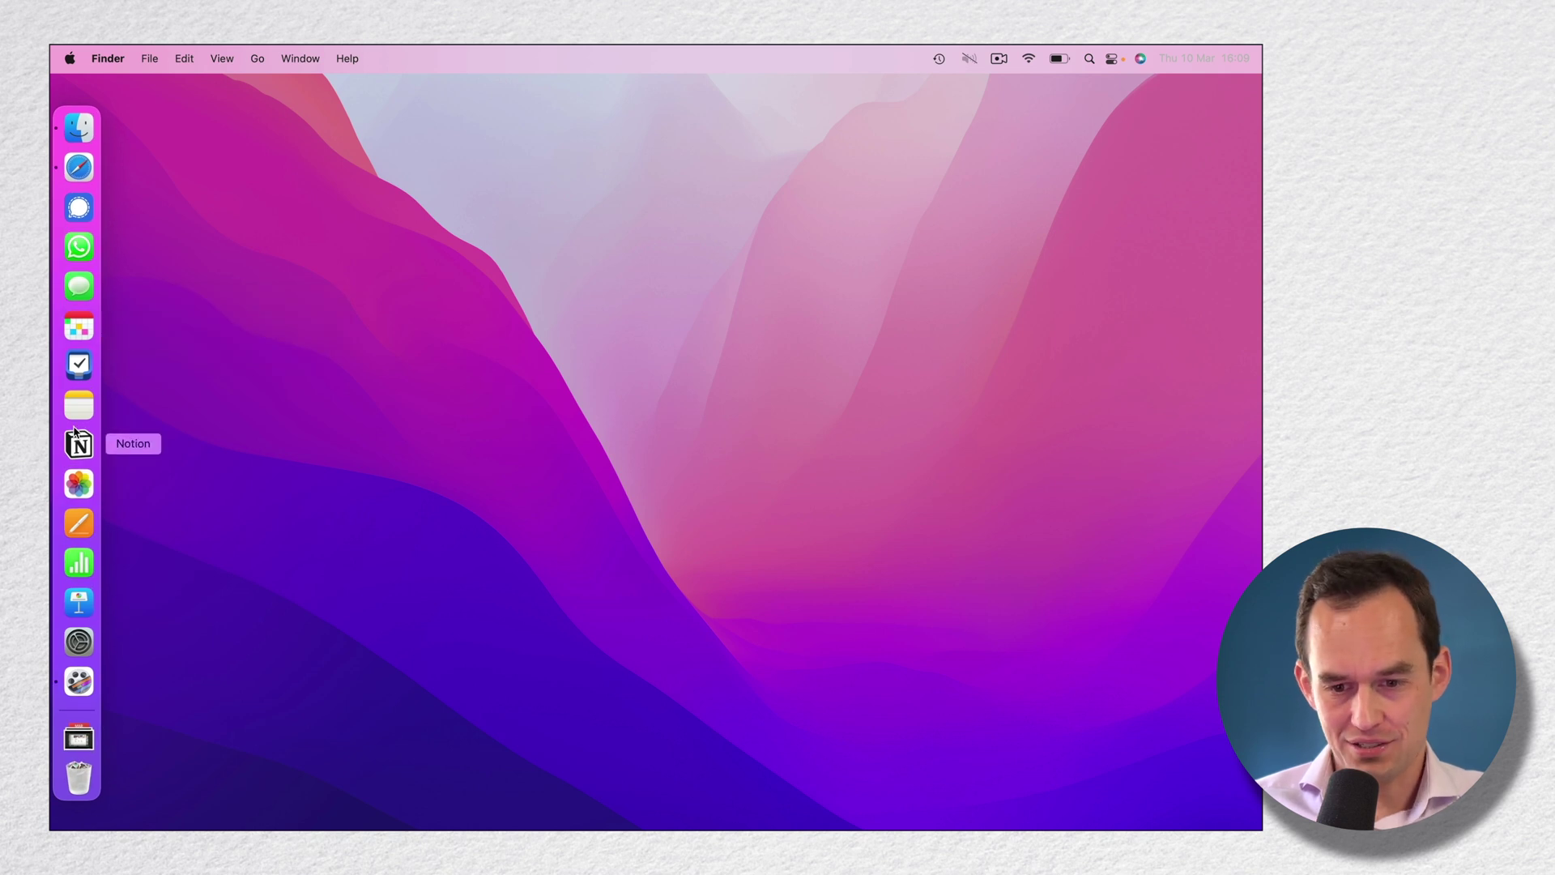
Remove Numbers and Keynote from the Dock.
right_click(78, 563)
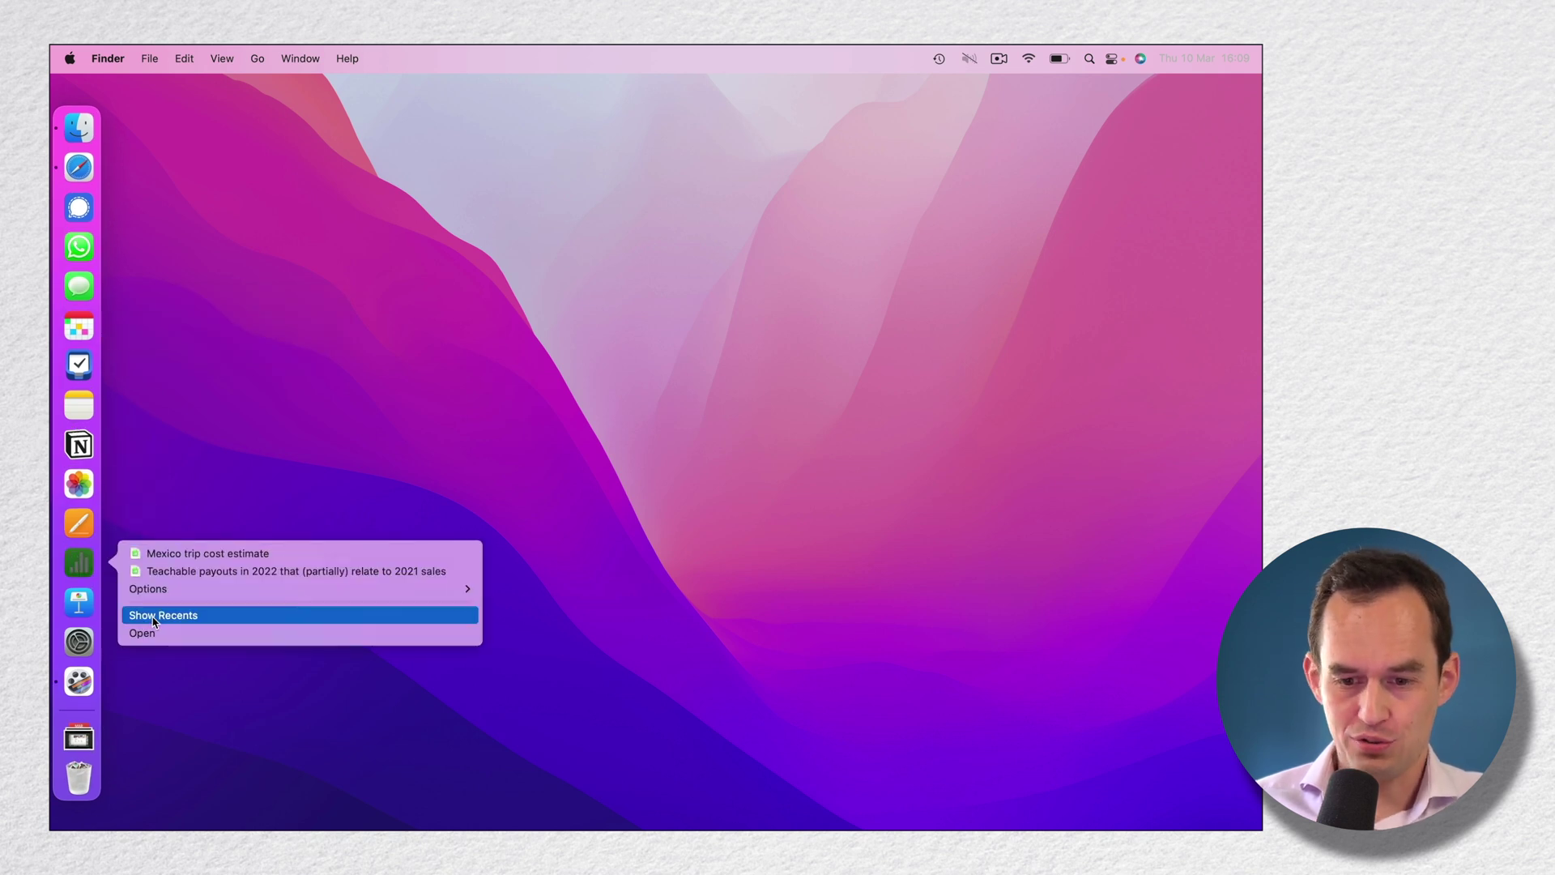
click(509, 595)
right_click(79, 592)
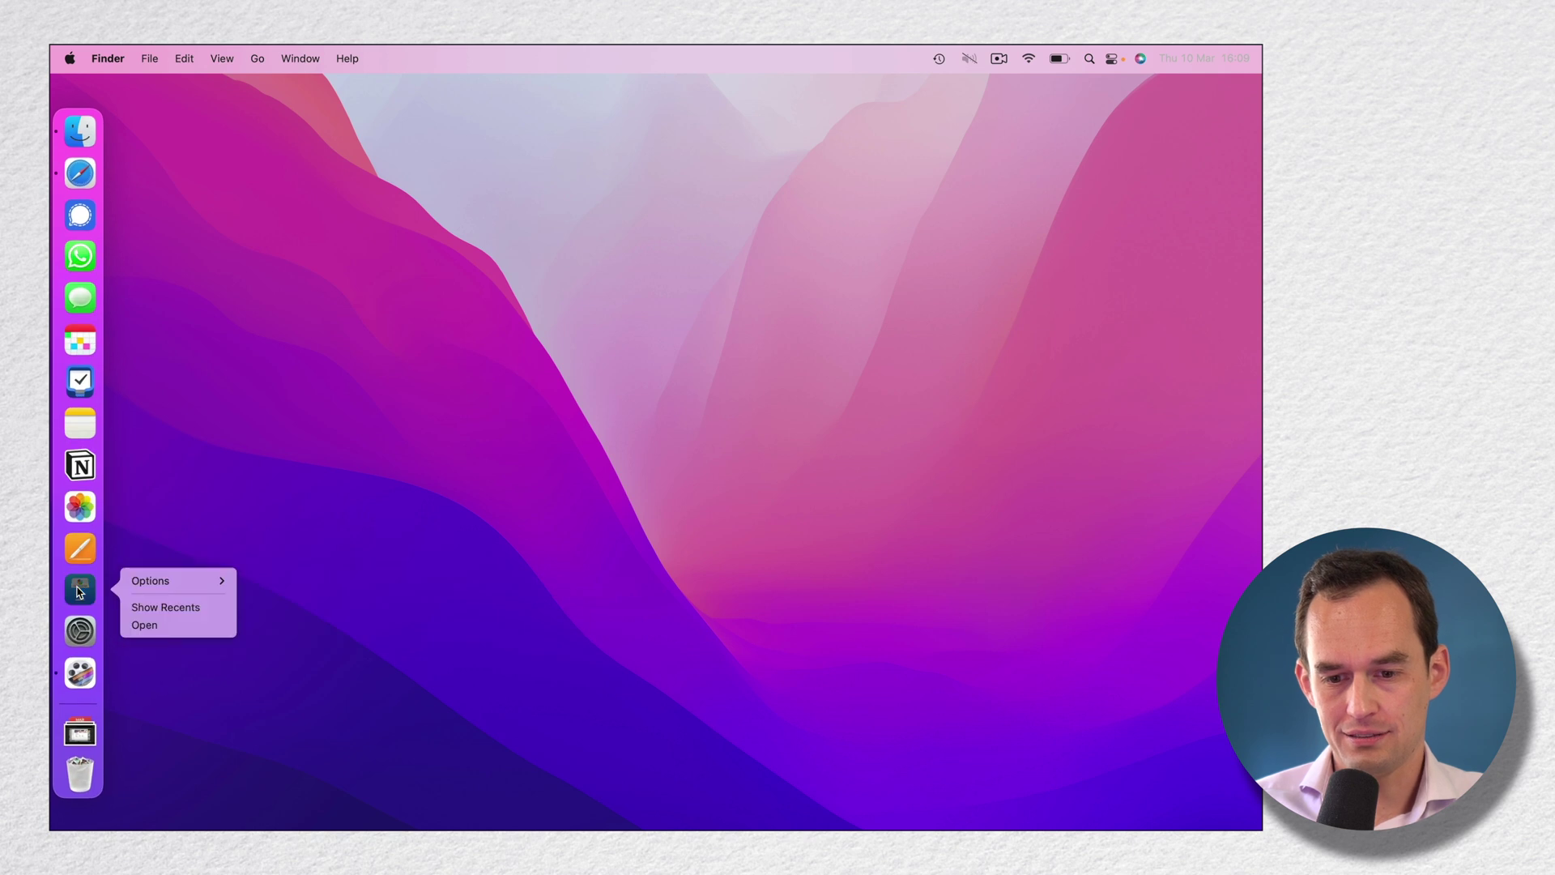
mouse_move(151, 582)
click(289, 580)
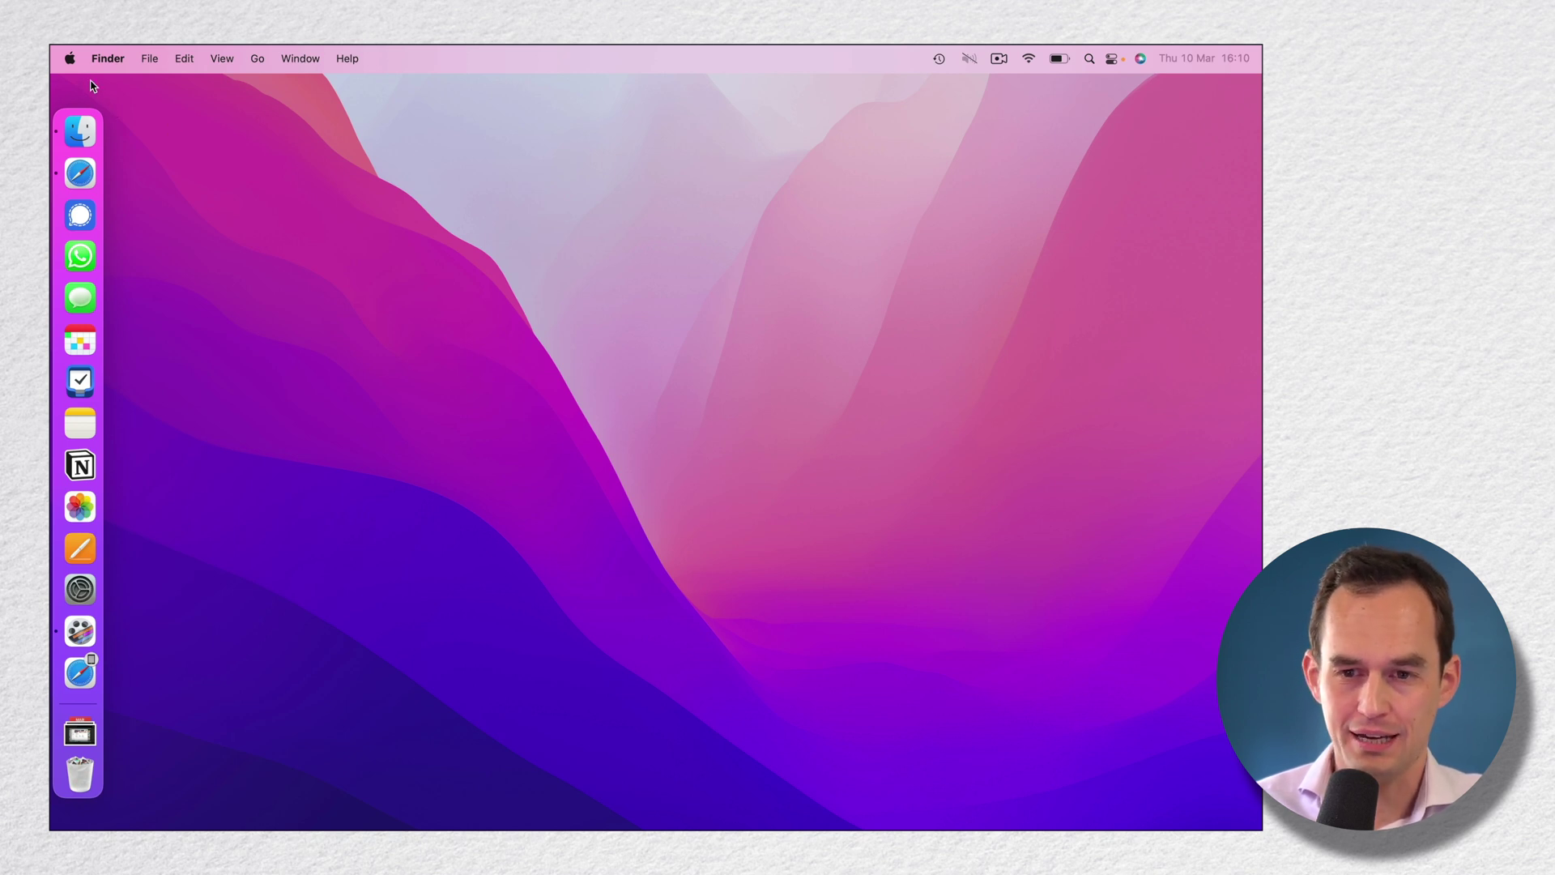
click(69, 58)
Open the Dock & Menu Bar pane in System Preferences.
click(98, 119)
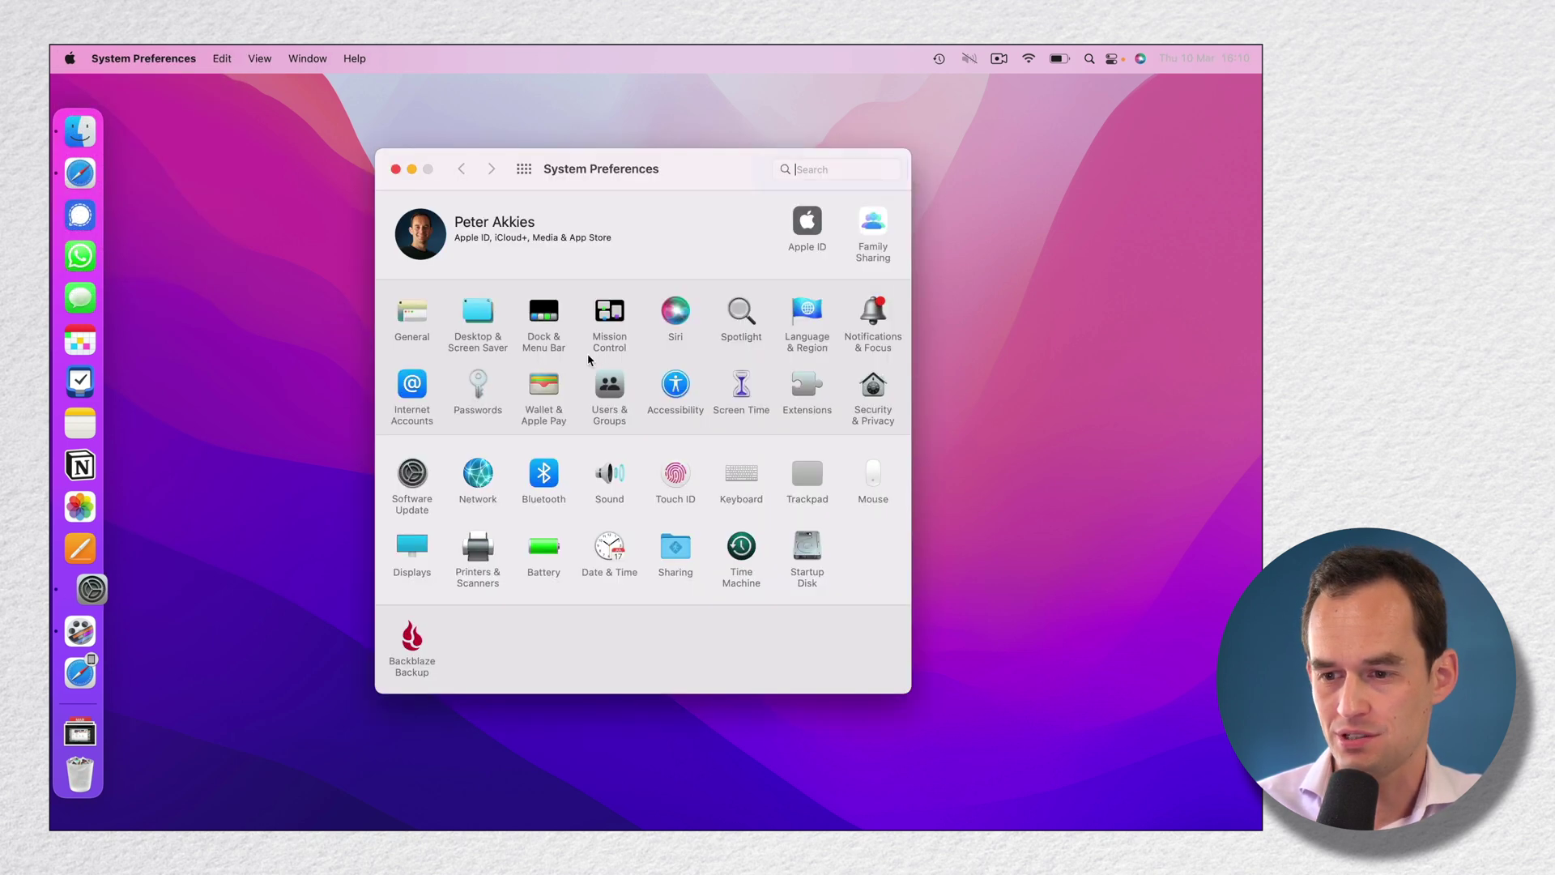
click(544, 314)
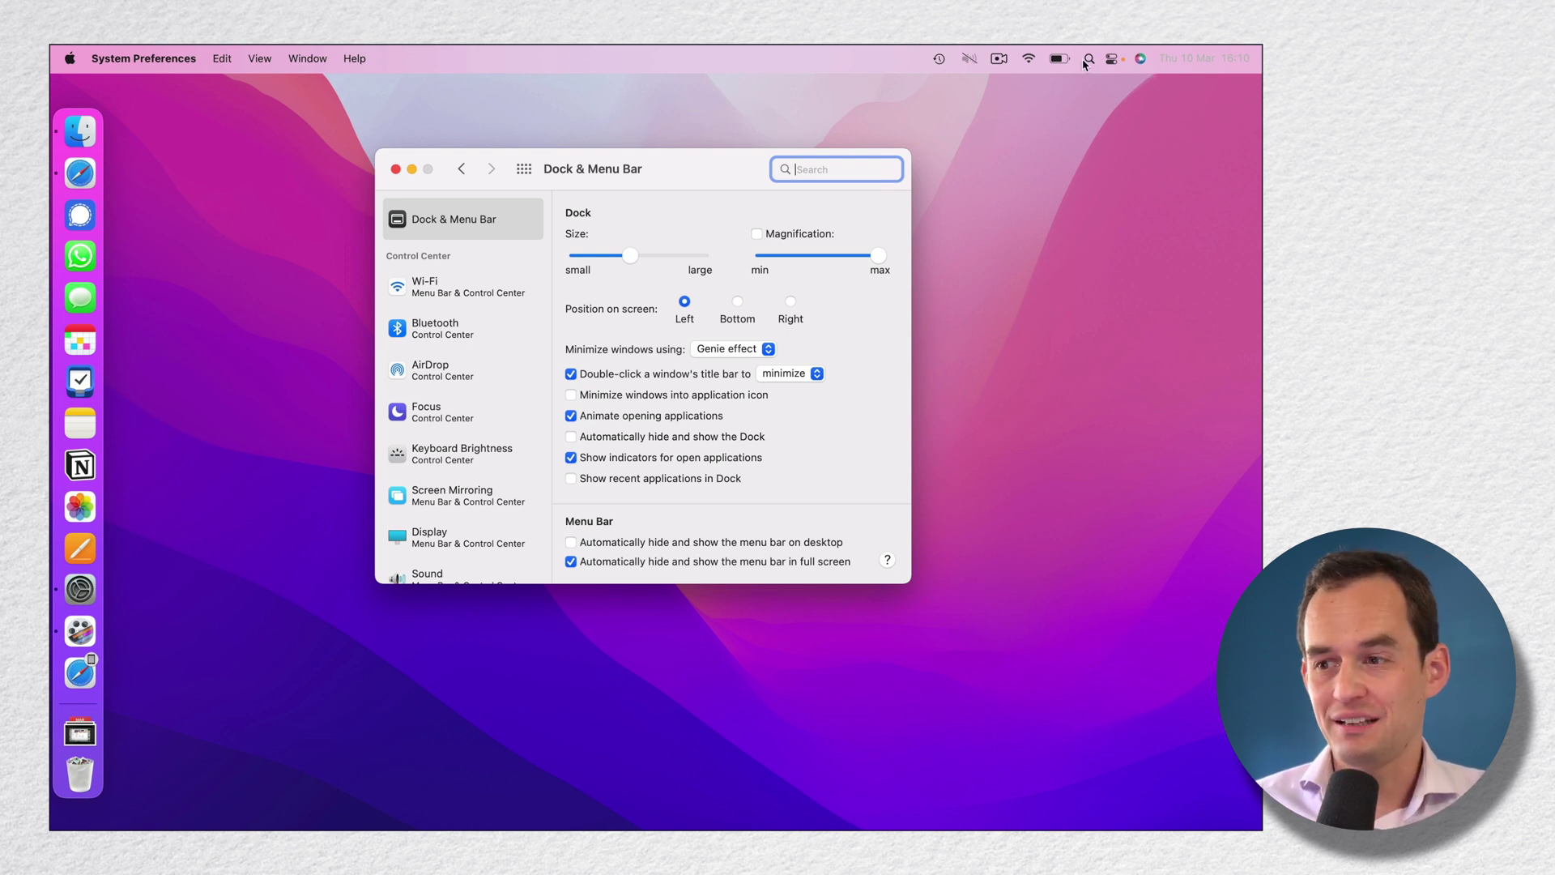
key(super+space)
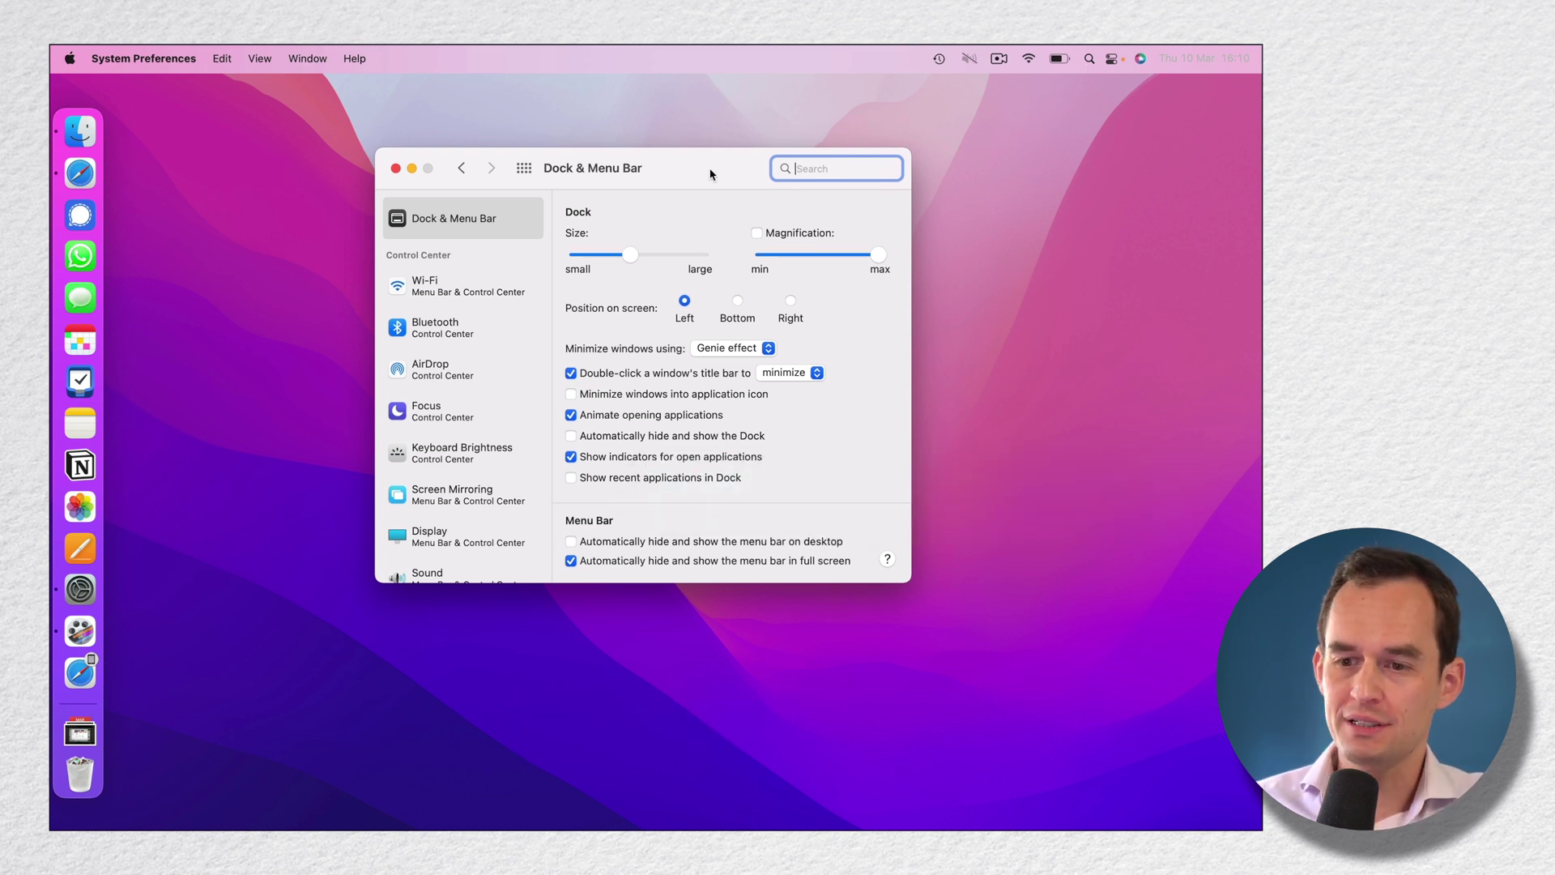
scroll(457, 420, down, 4)
scroll(456, 425, down, 3)
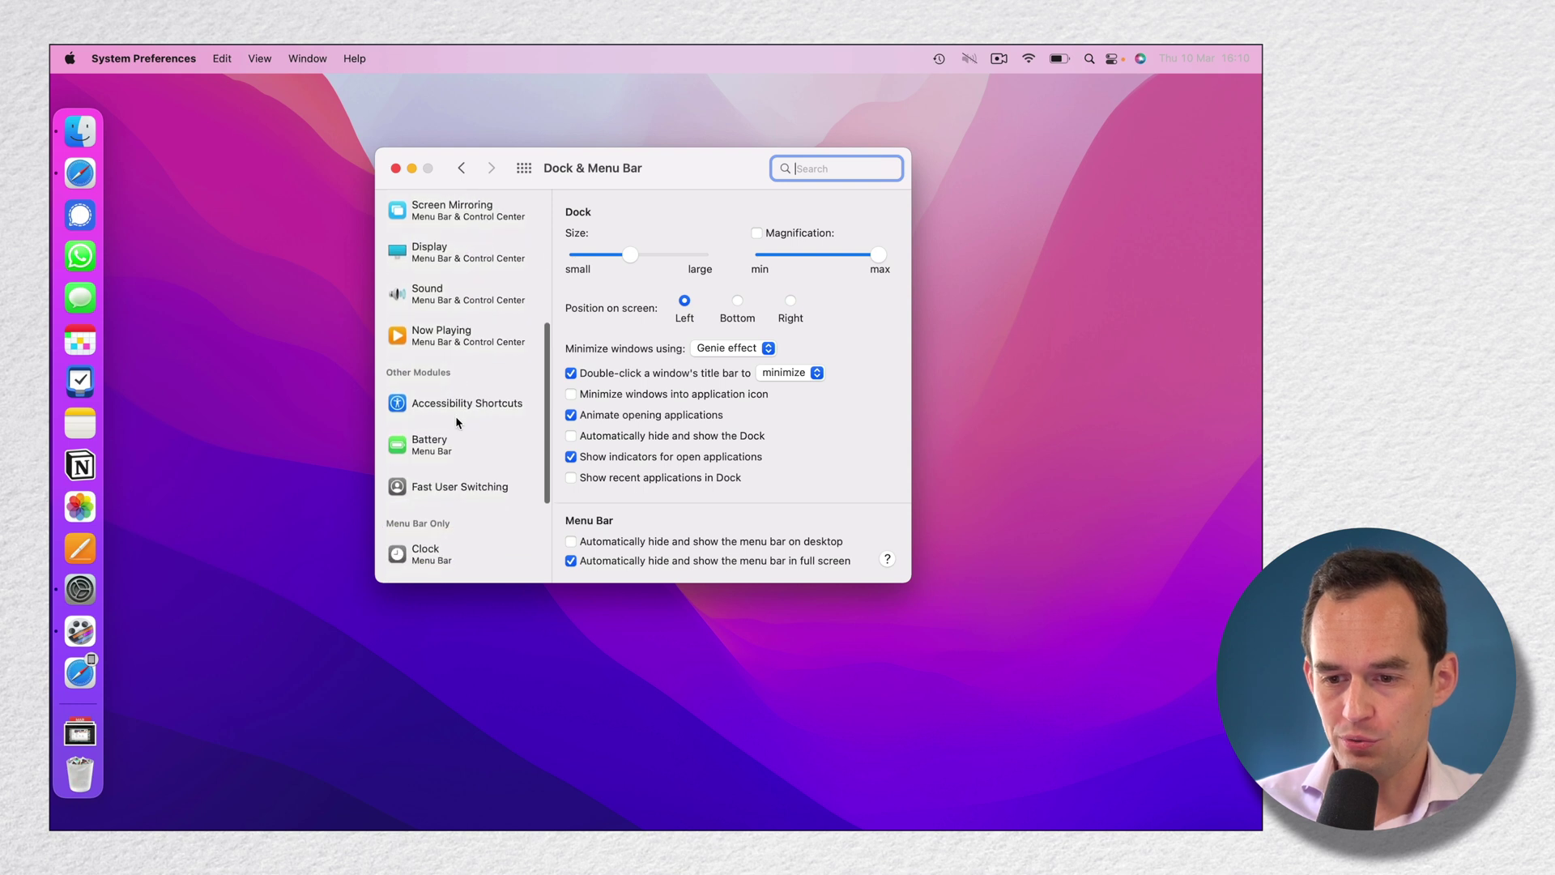
scroll(456, 420, down, 3)
Uncheck 'Show in Menu Bar' for Time Machine, Siri and Spotlight, then close System Preferences.
click(457, 563)
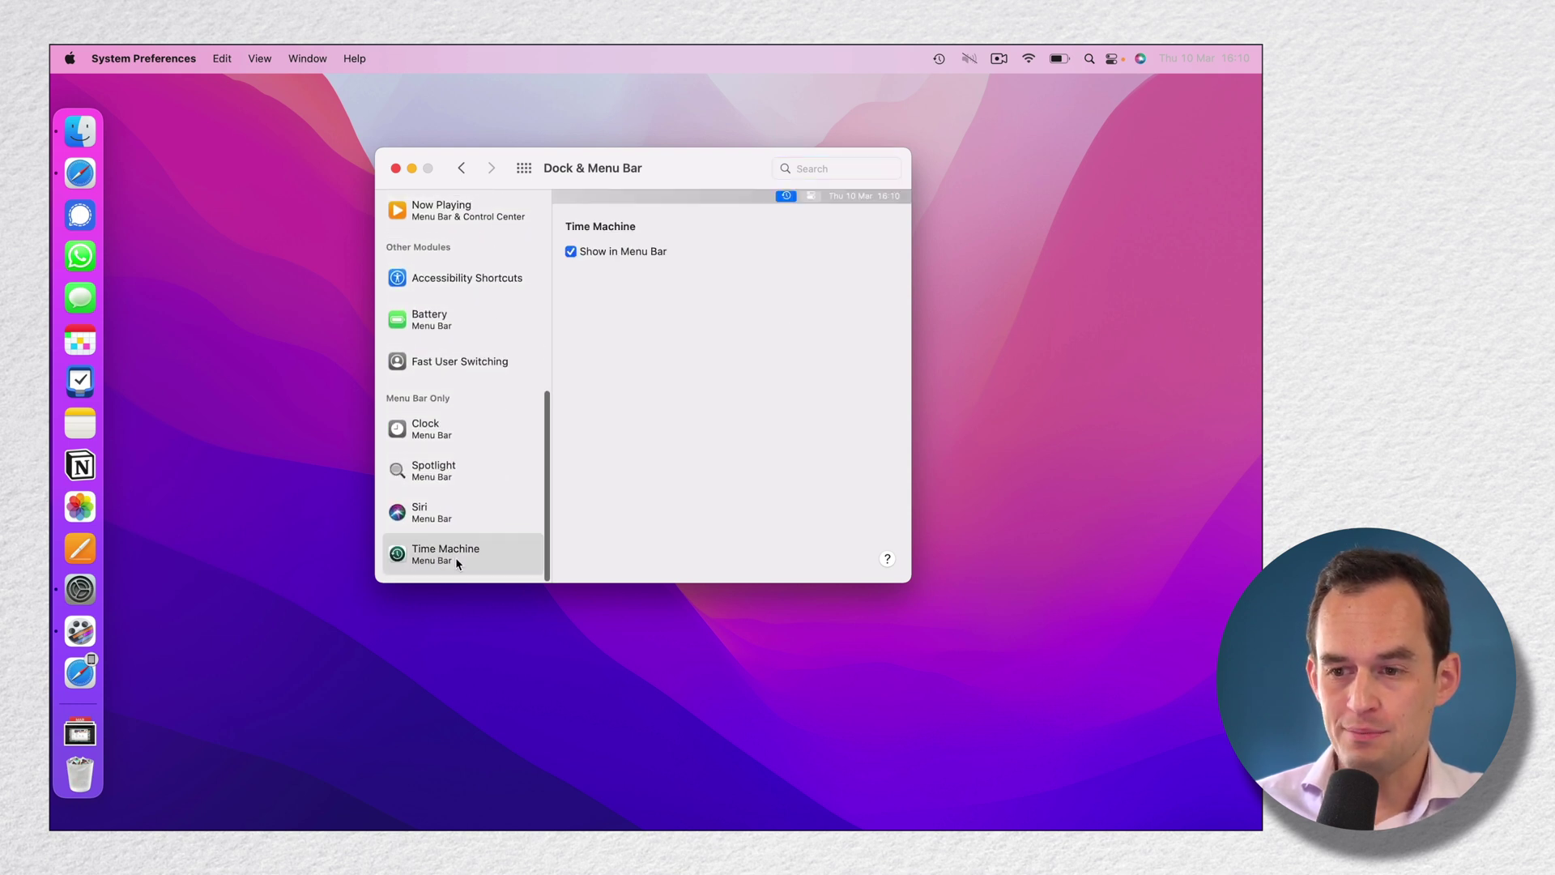
click(569, 252)
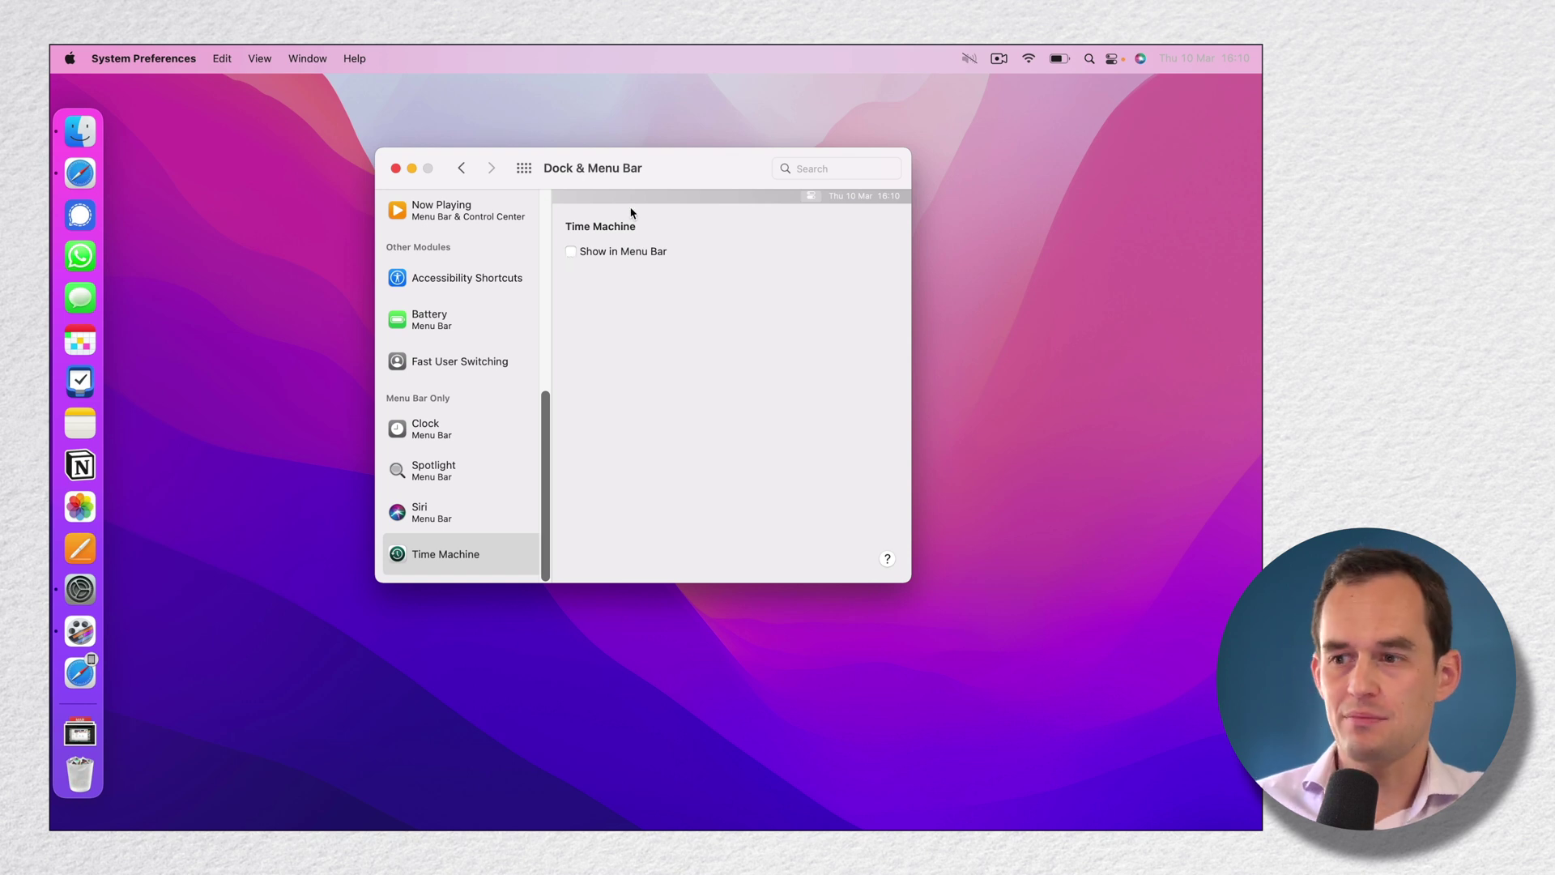
click(466, 510)
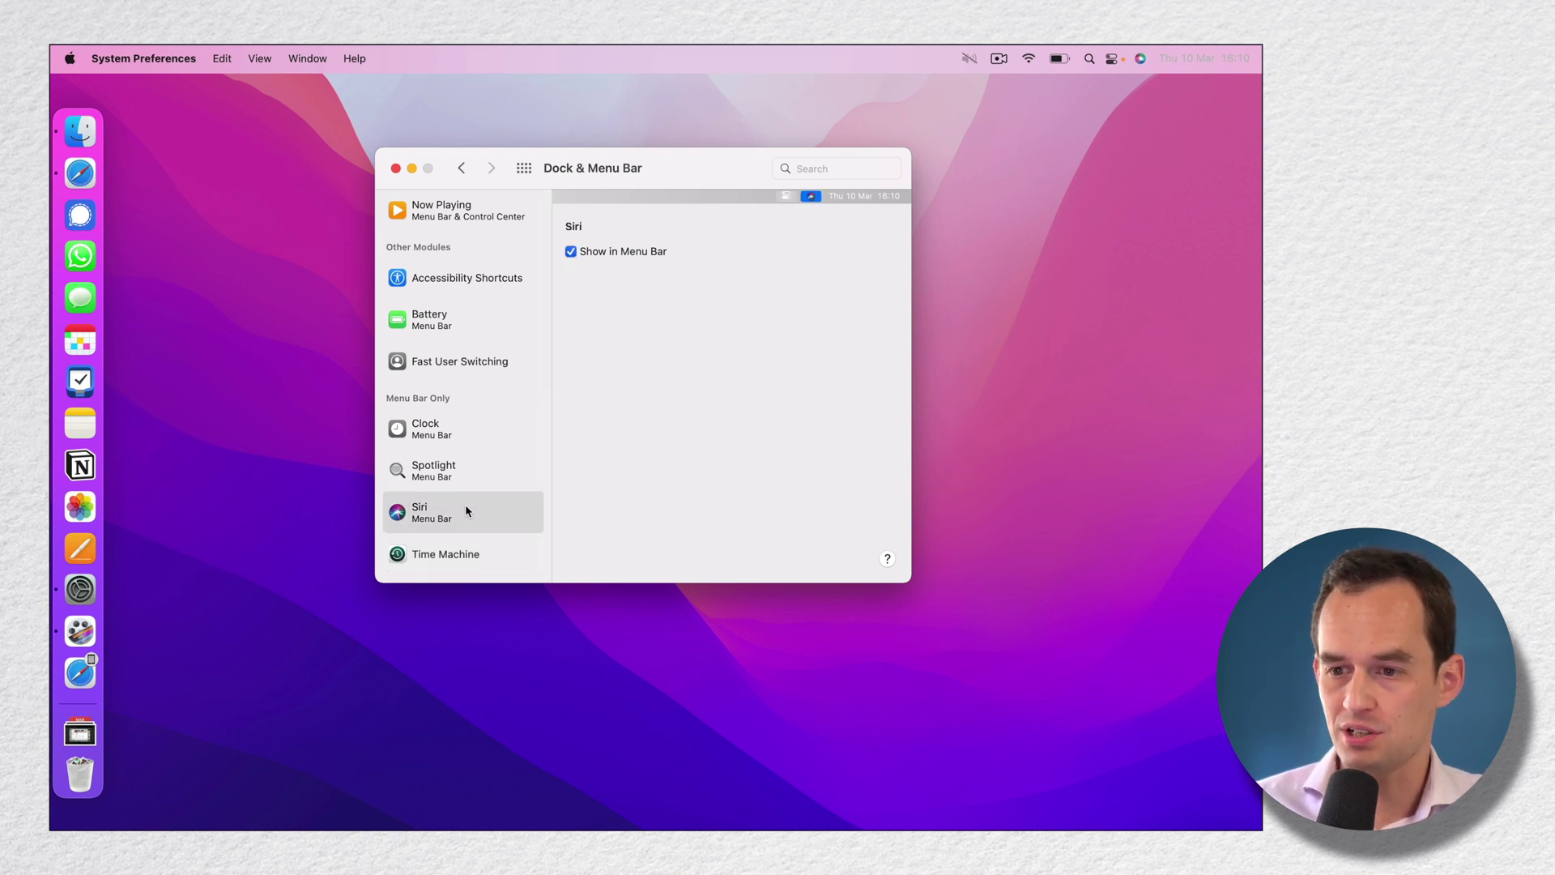
click(569, 251)
click(473, 474)
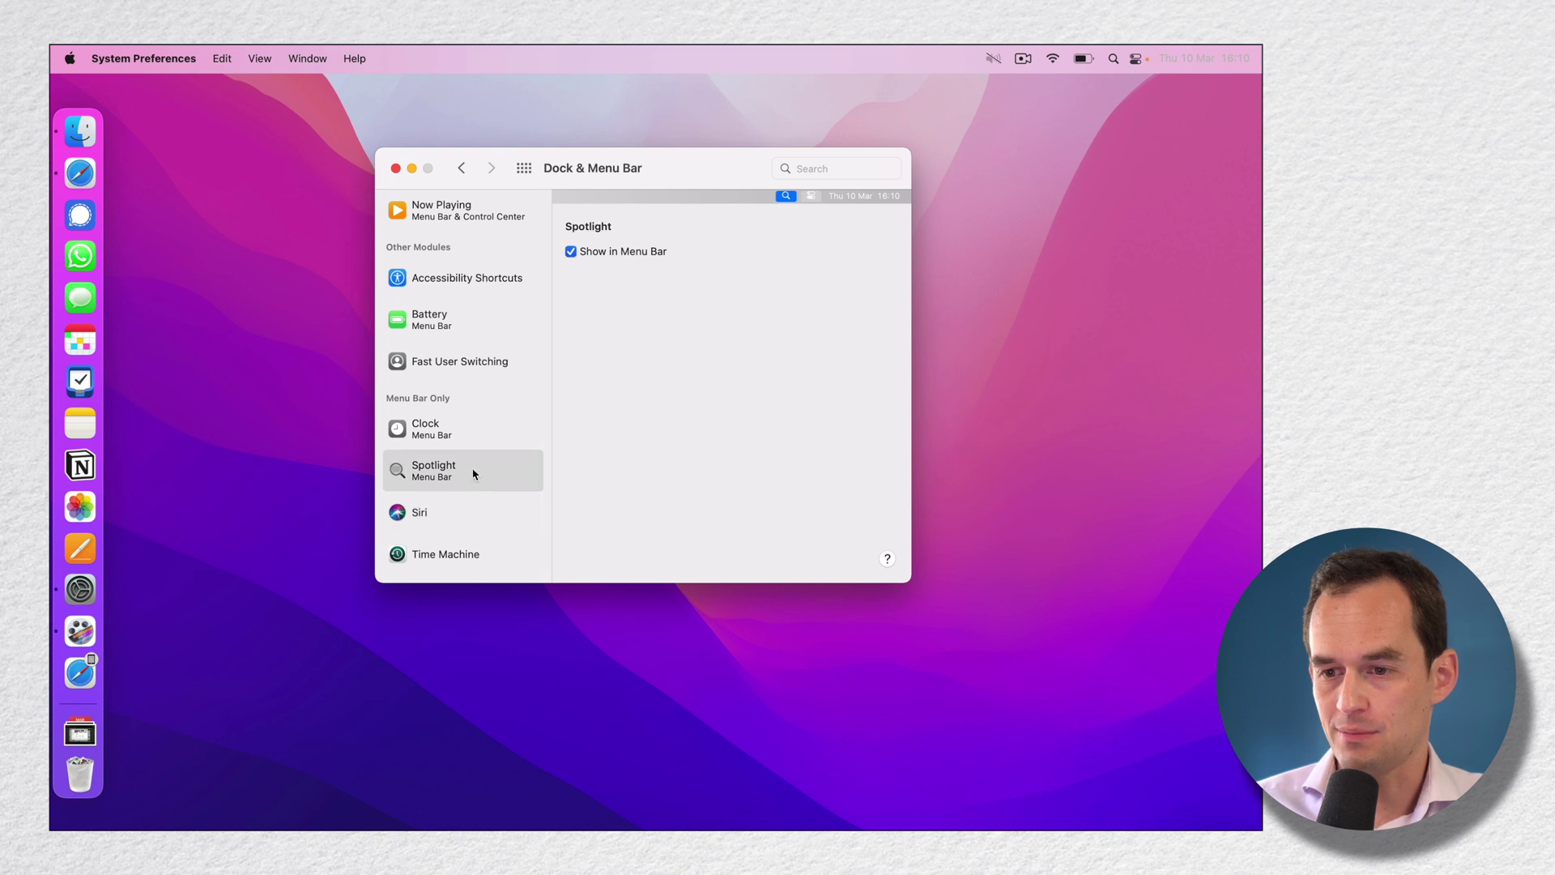
click(572, 251)
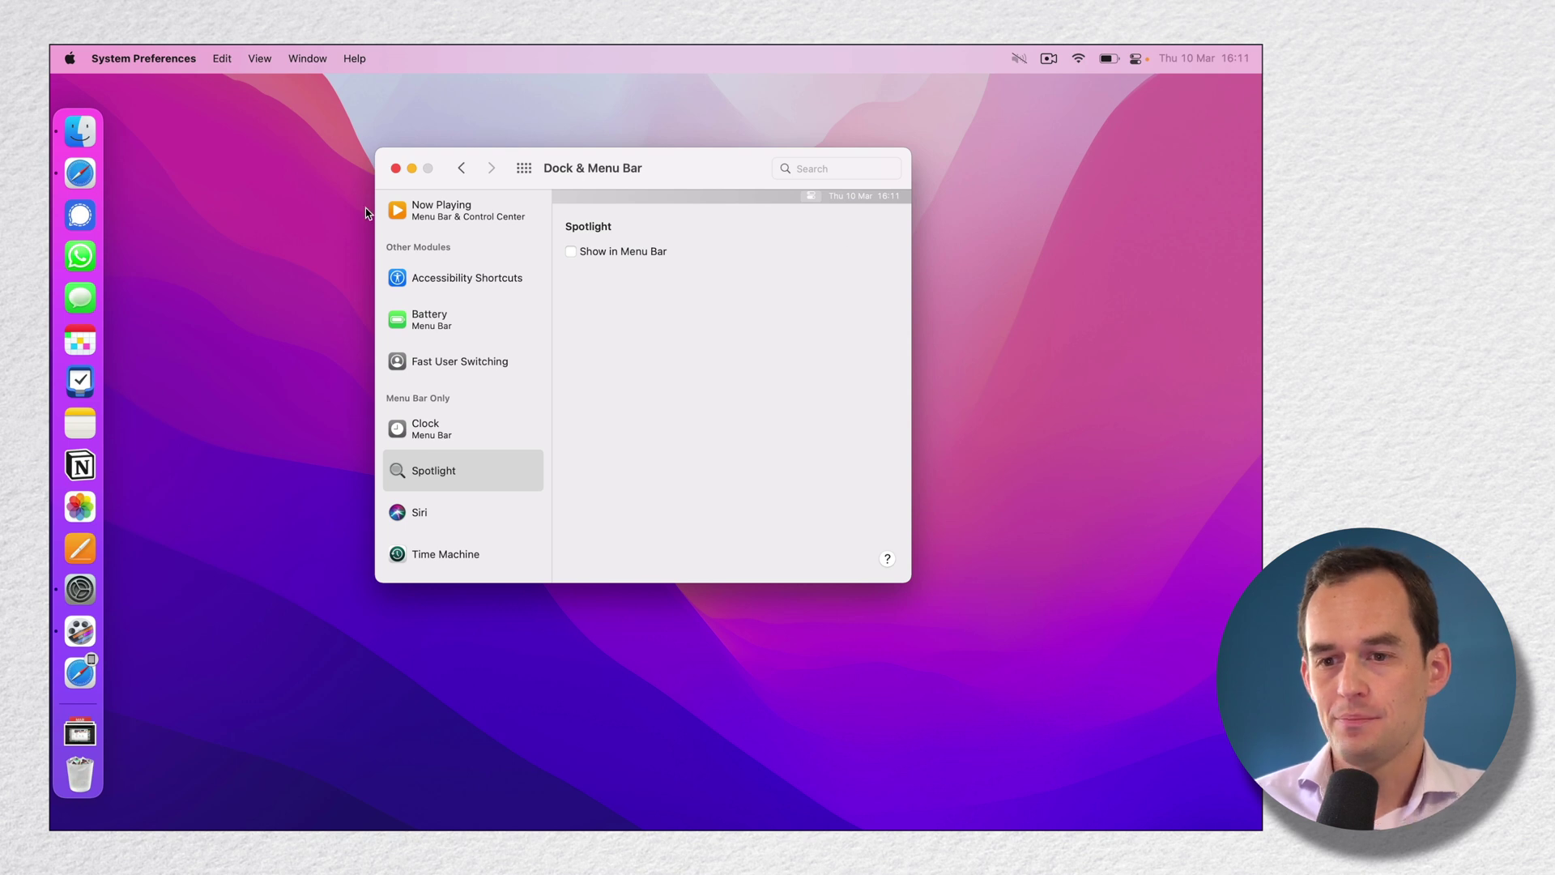
click(396, 169)
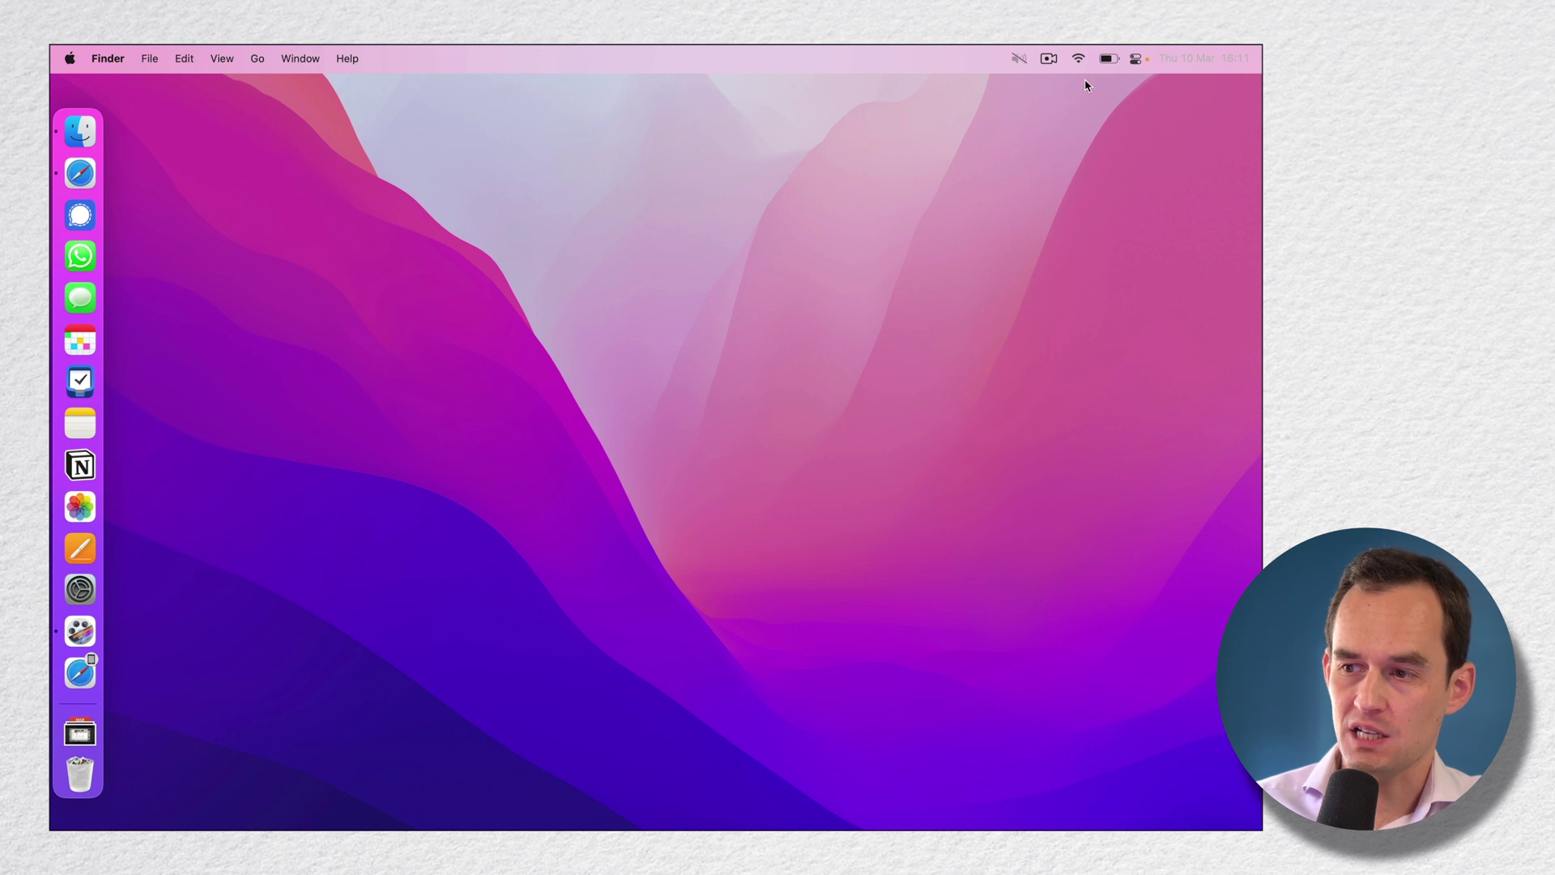
click(1137, 60)
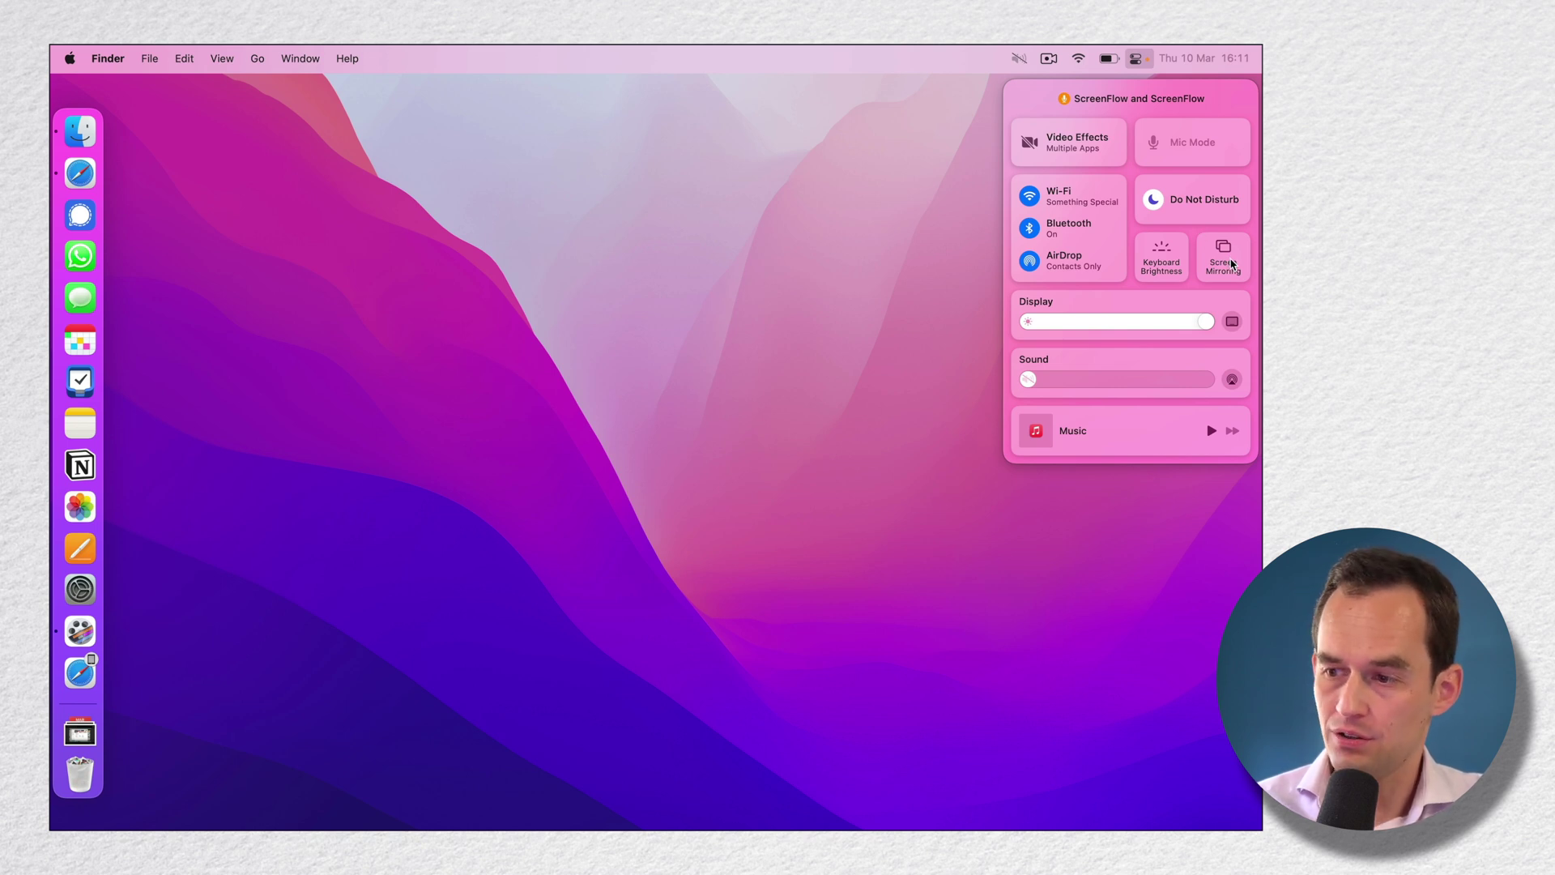
click(988, 57)
click(886, 194)
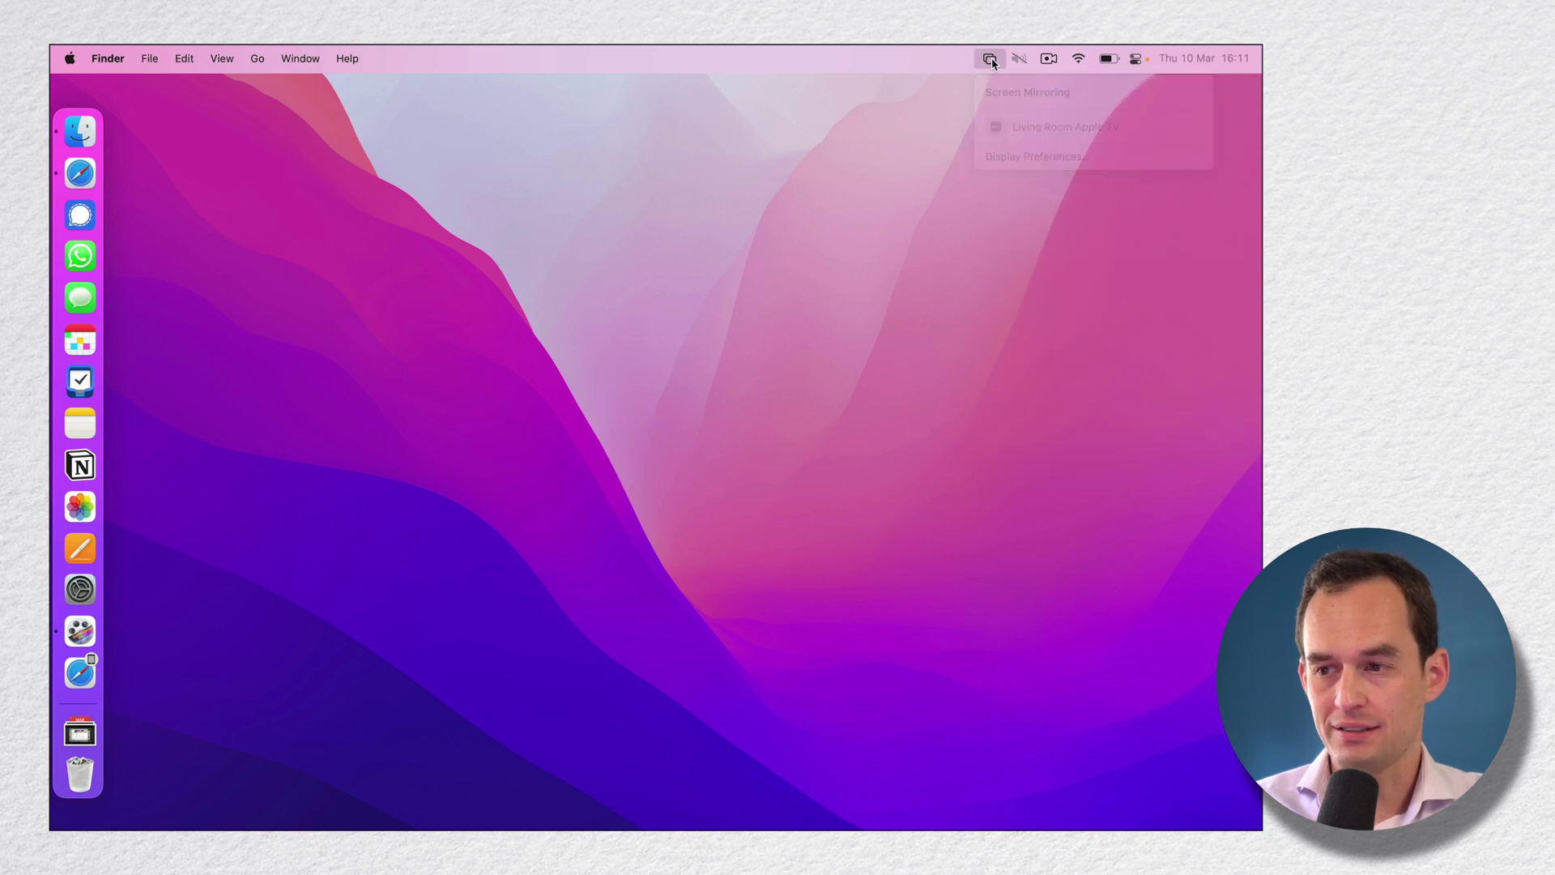
click(69, 58)
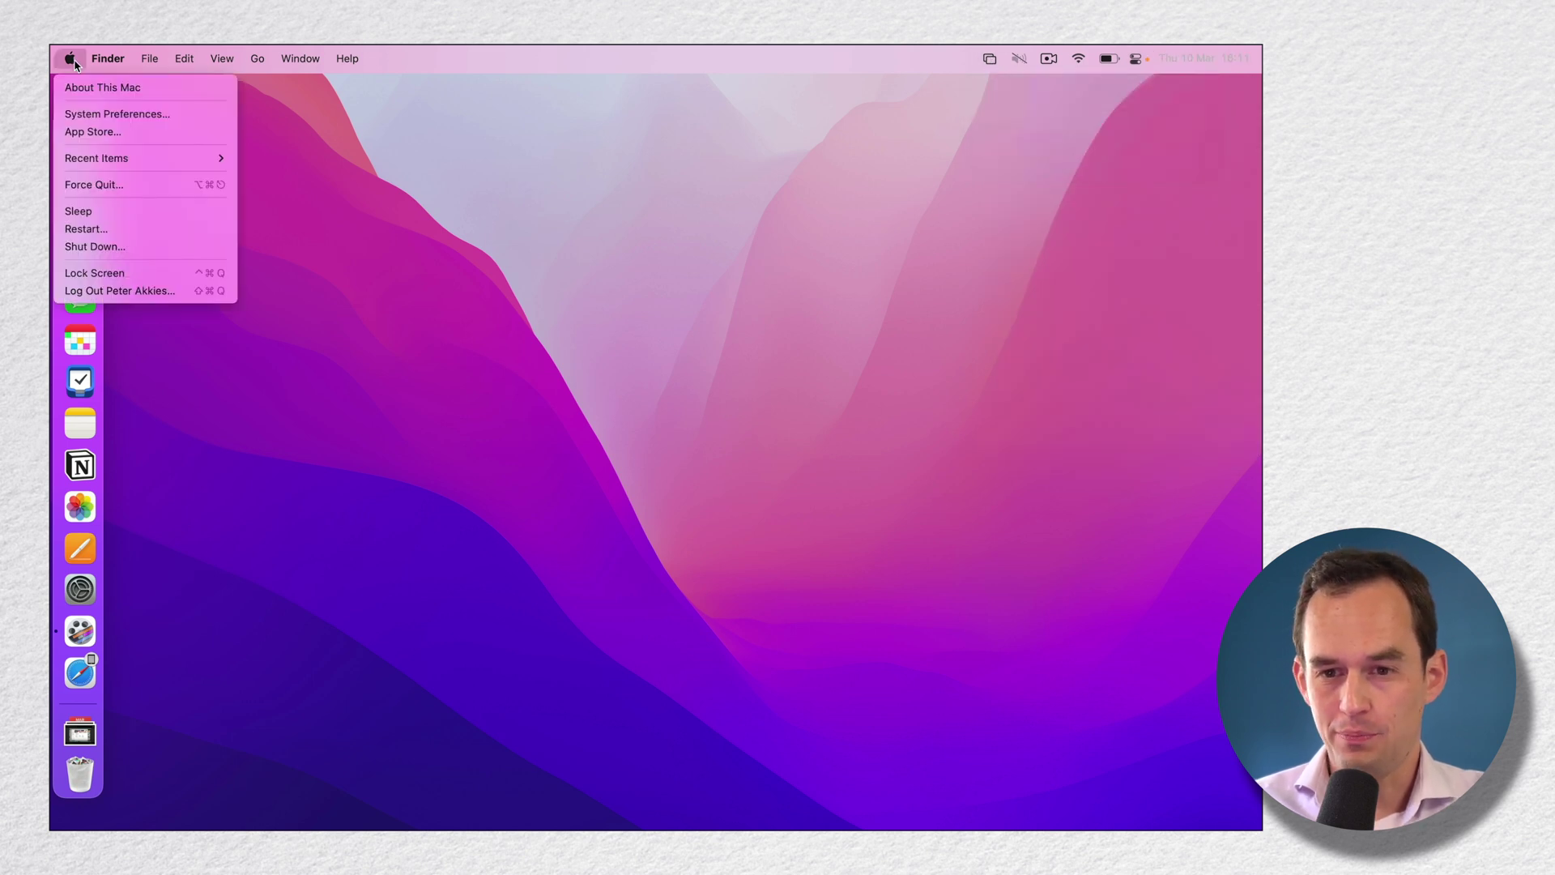
click(102, 117)
click(545, 320)
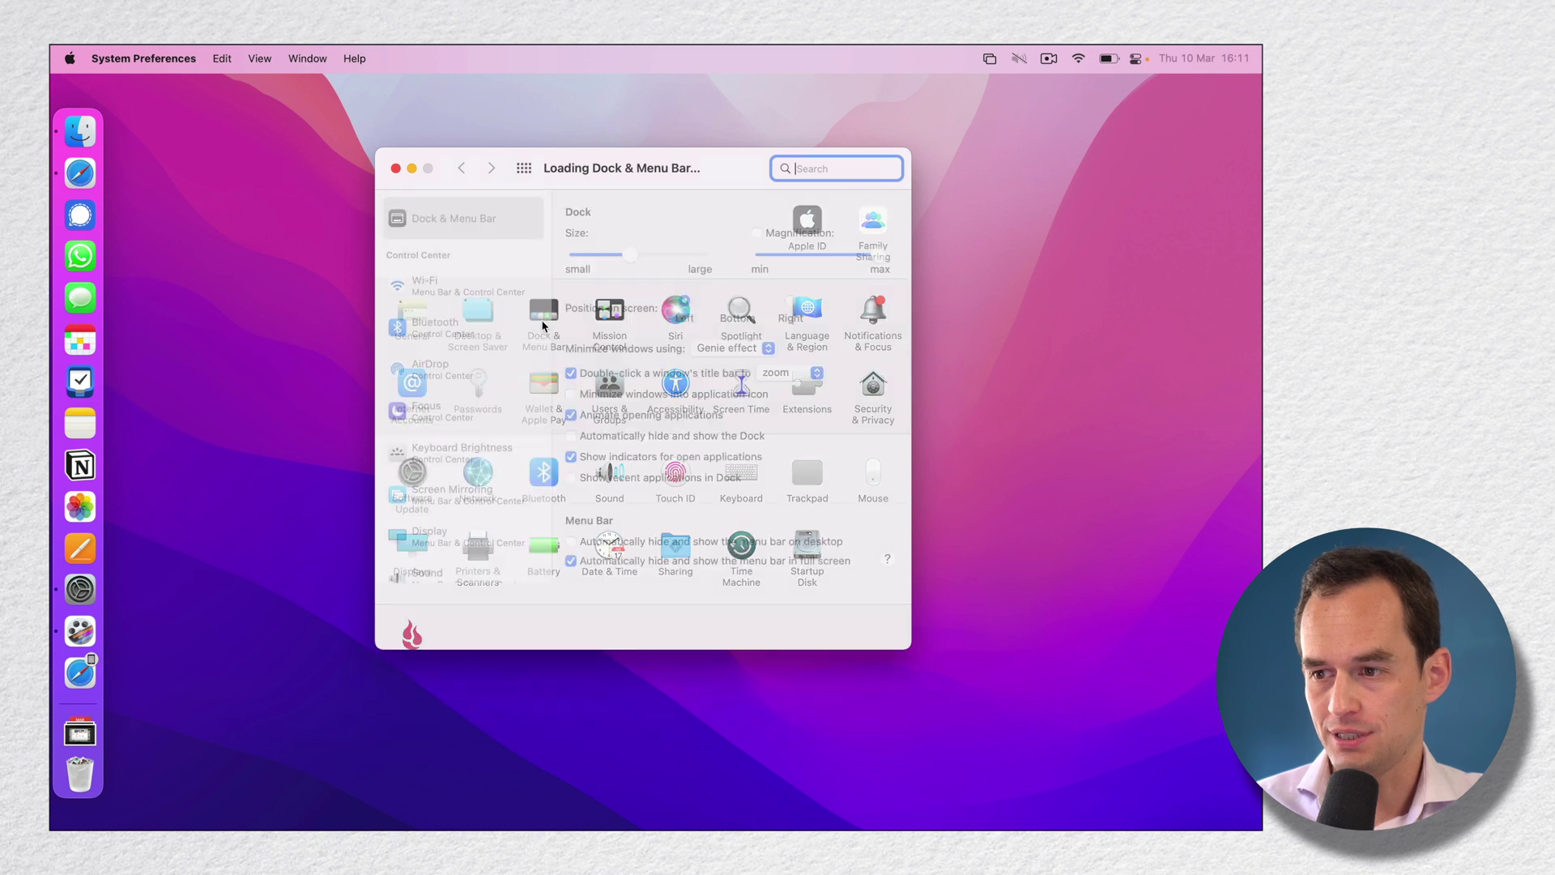
scroll(468, 422, down, 3)
click(460, 418)
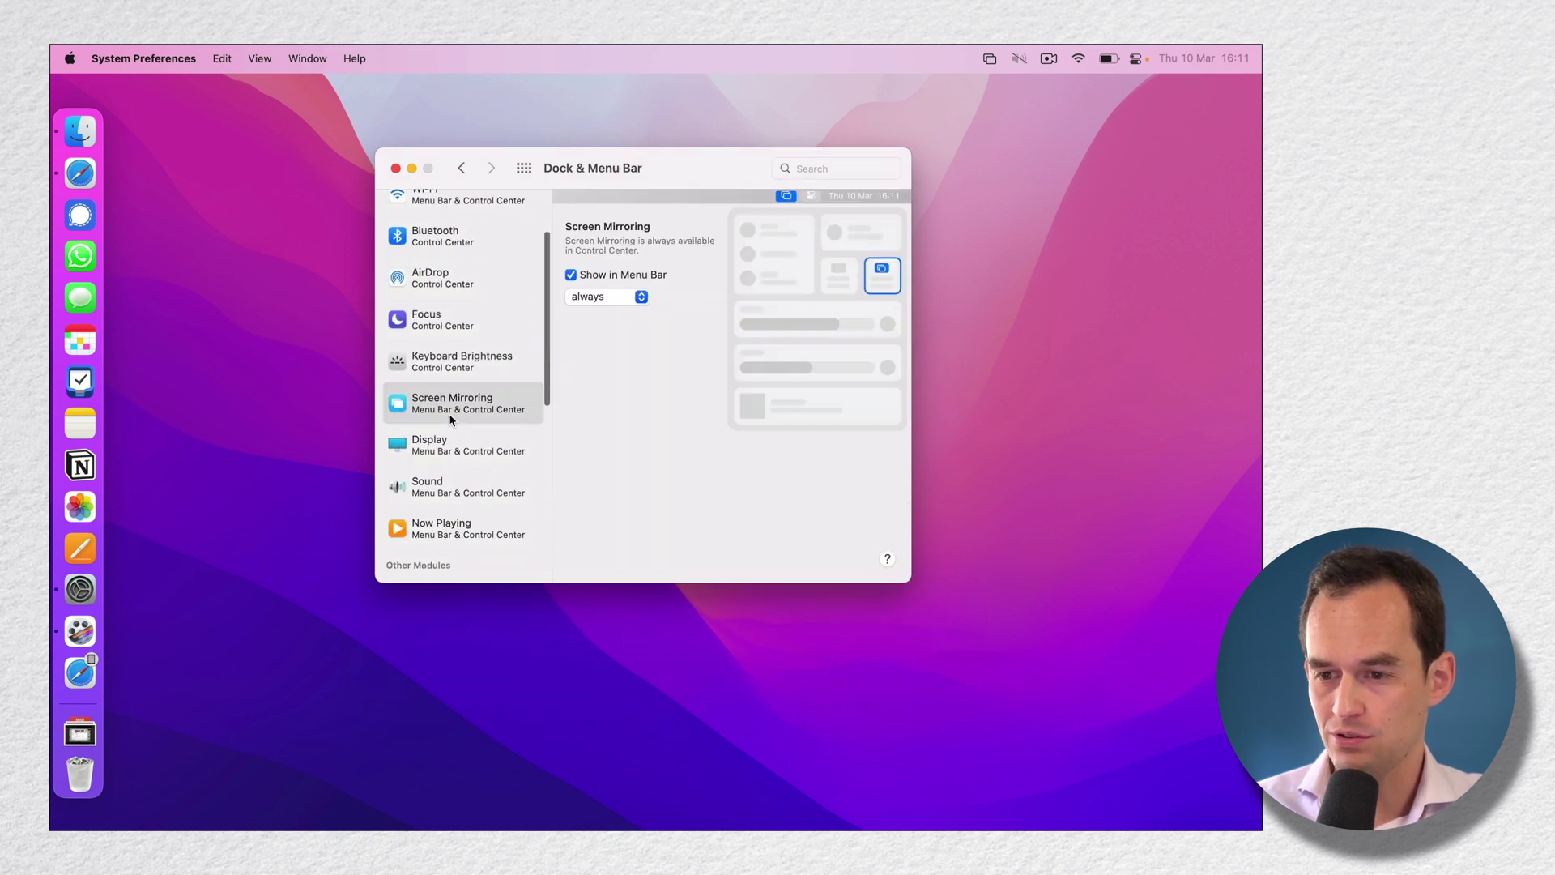
click(570, 277)
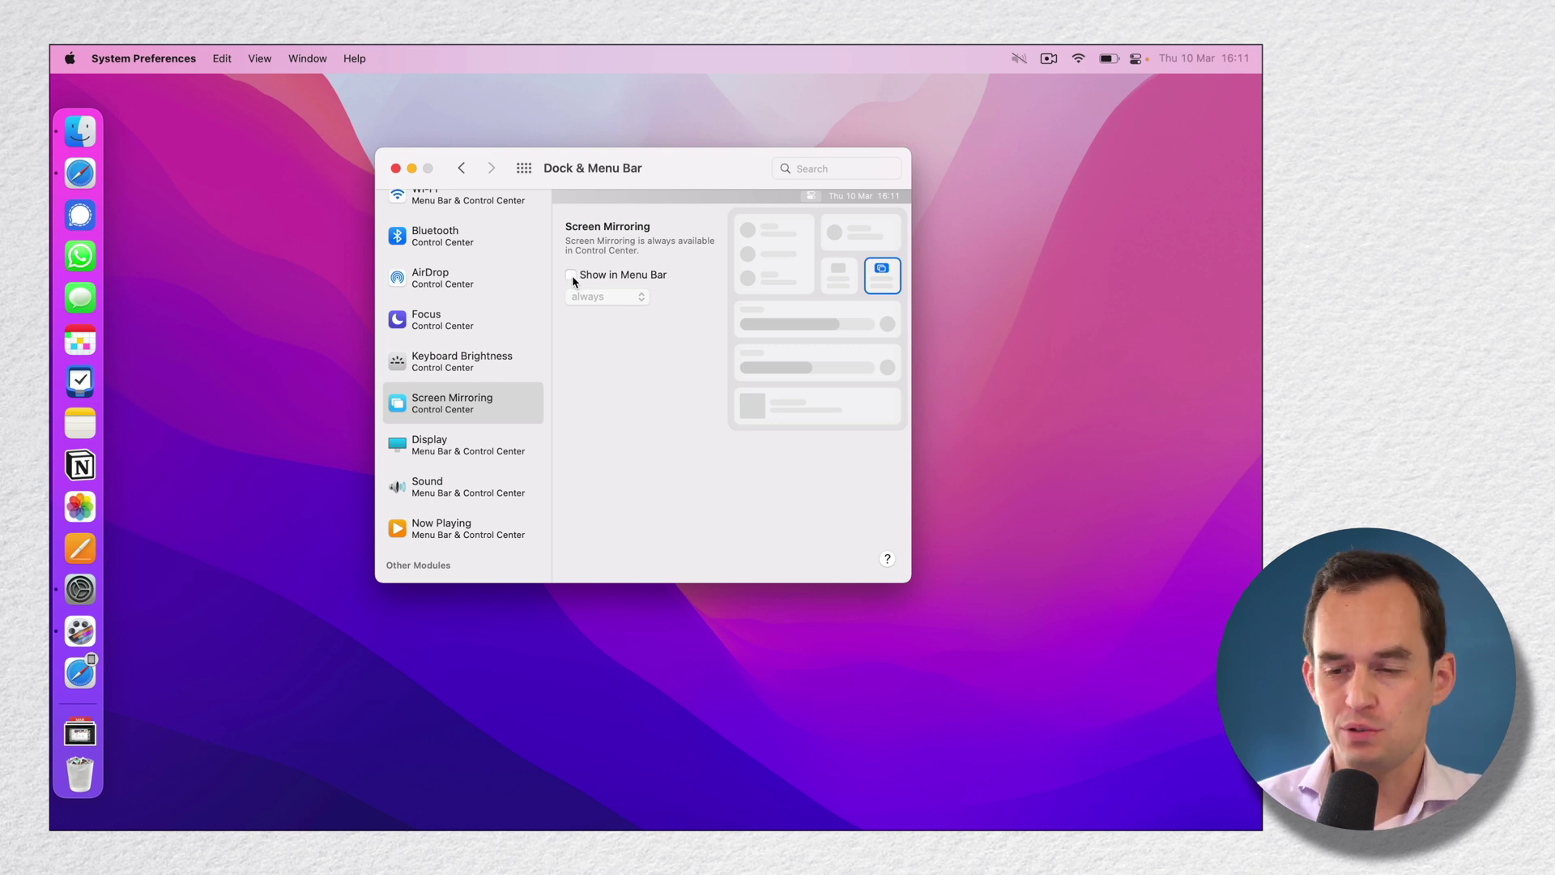
click(571, 276)
click(614, 299)
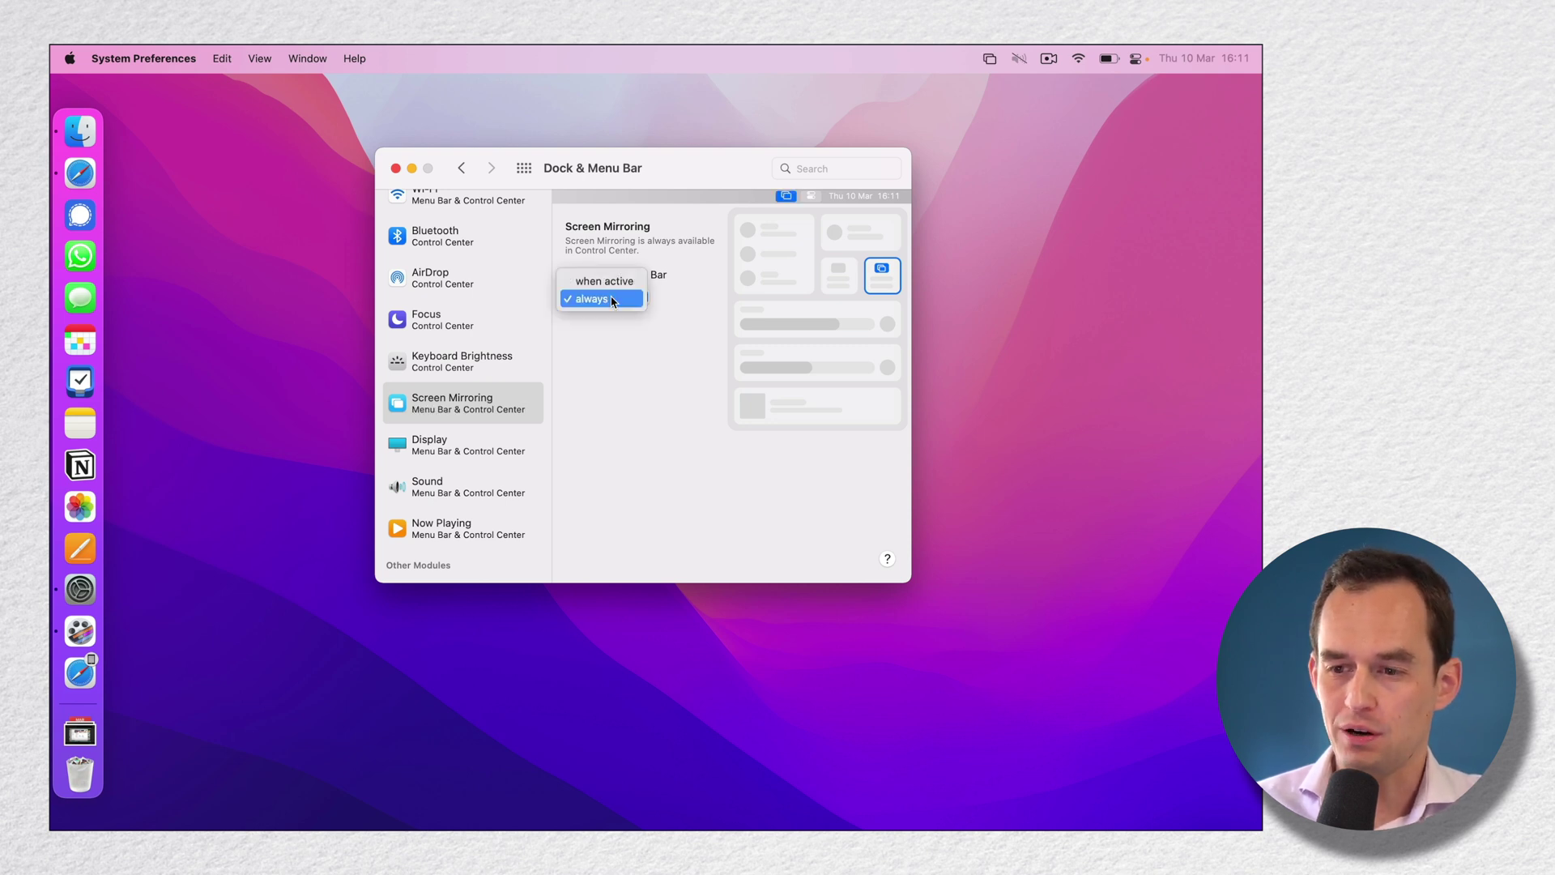
click(618, 289)
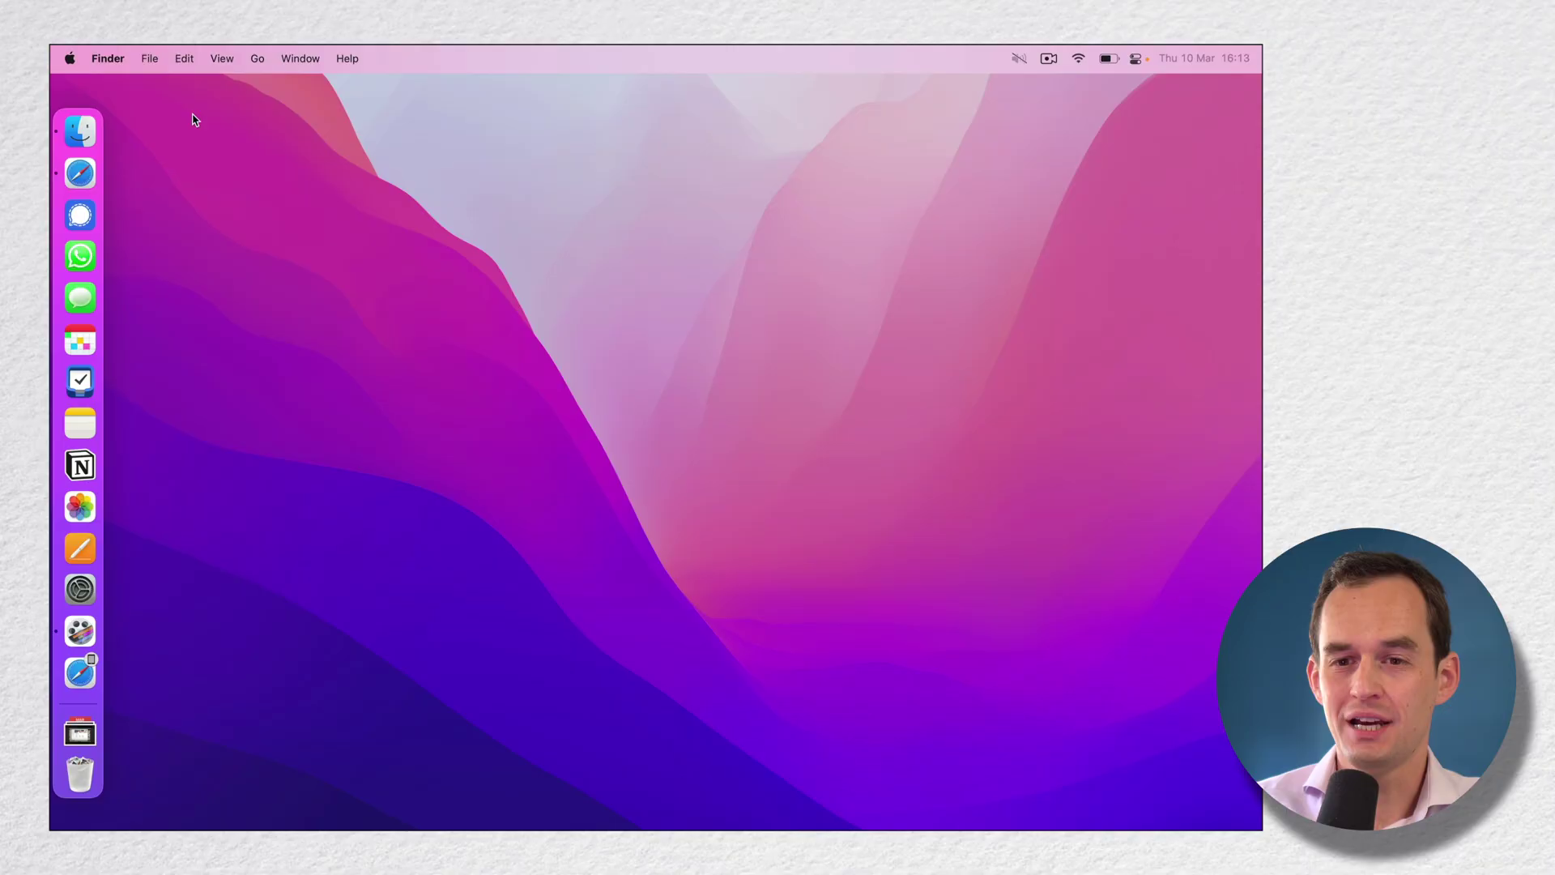
Open the Apple ID pane, review iCloud Drive's app list, and bring up Finder on Documents.
click(71, 59)
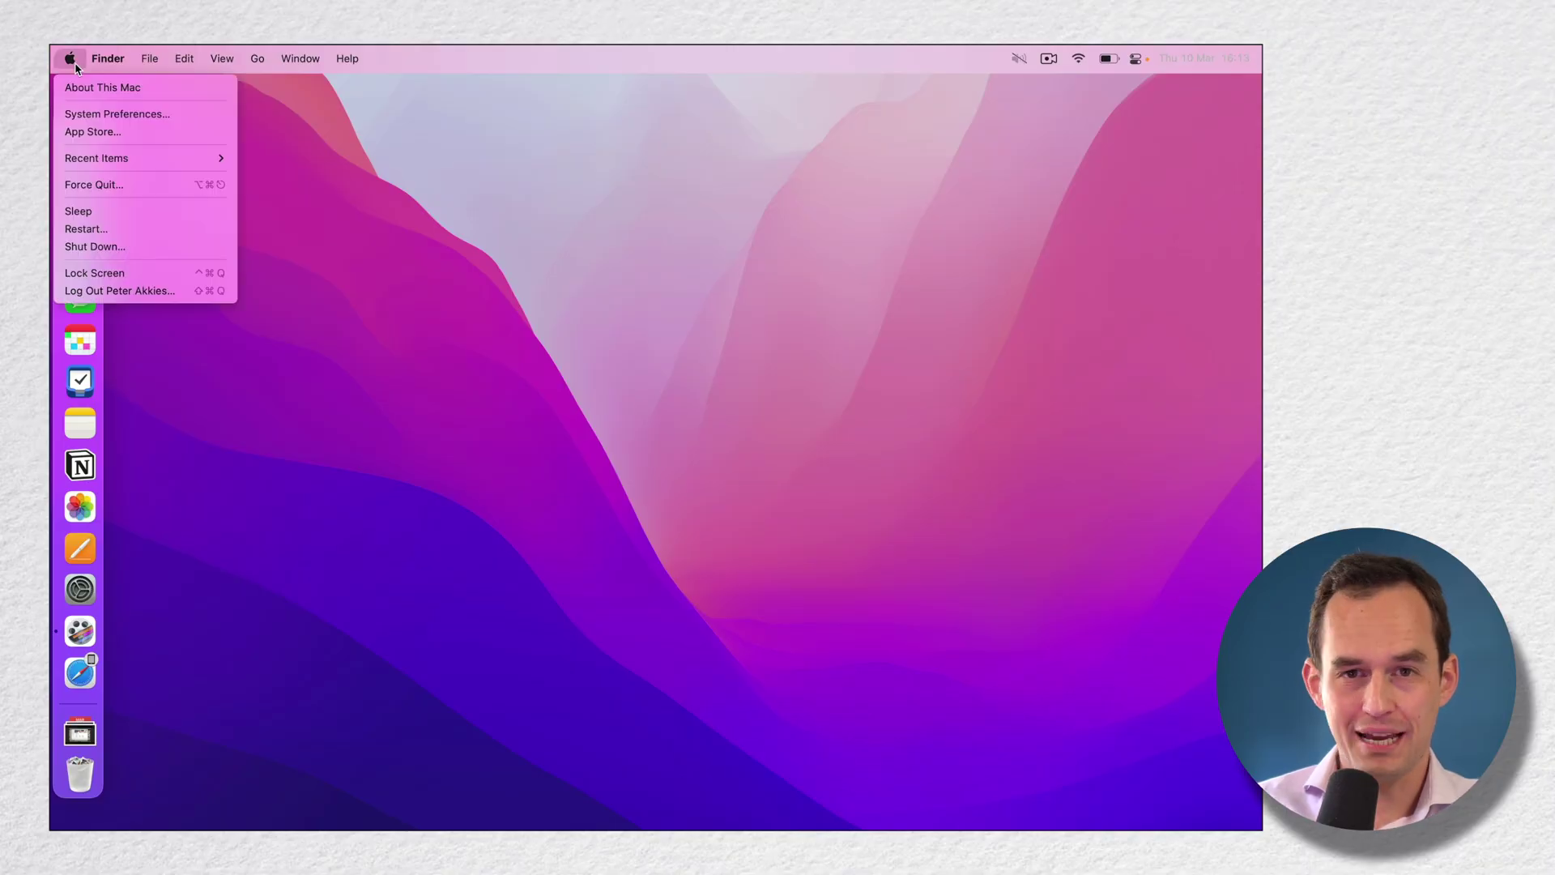
click(116, 113)
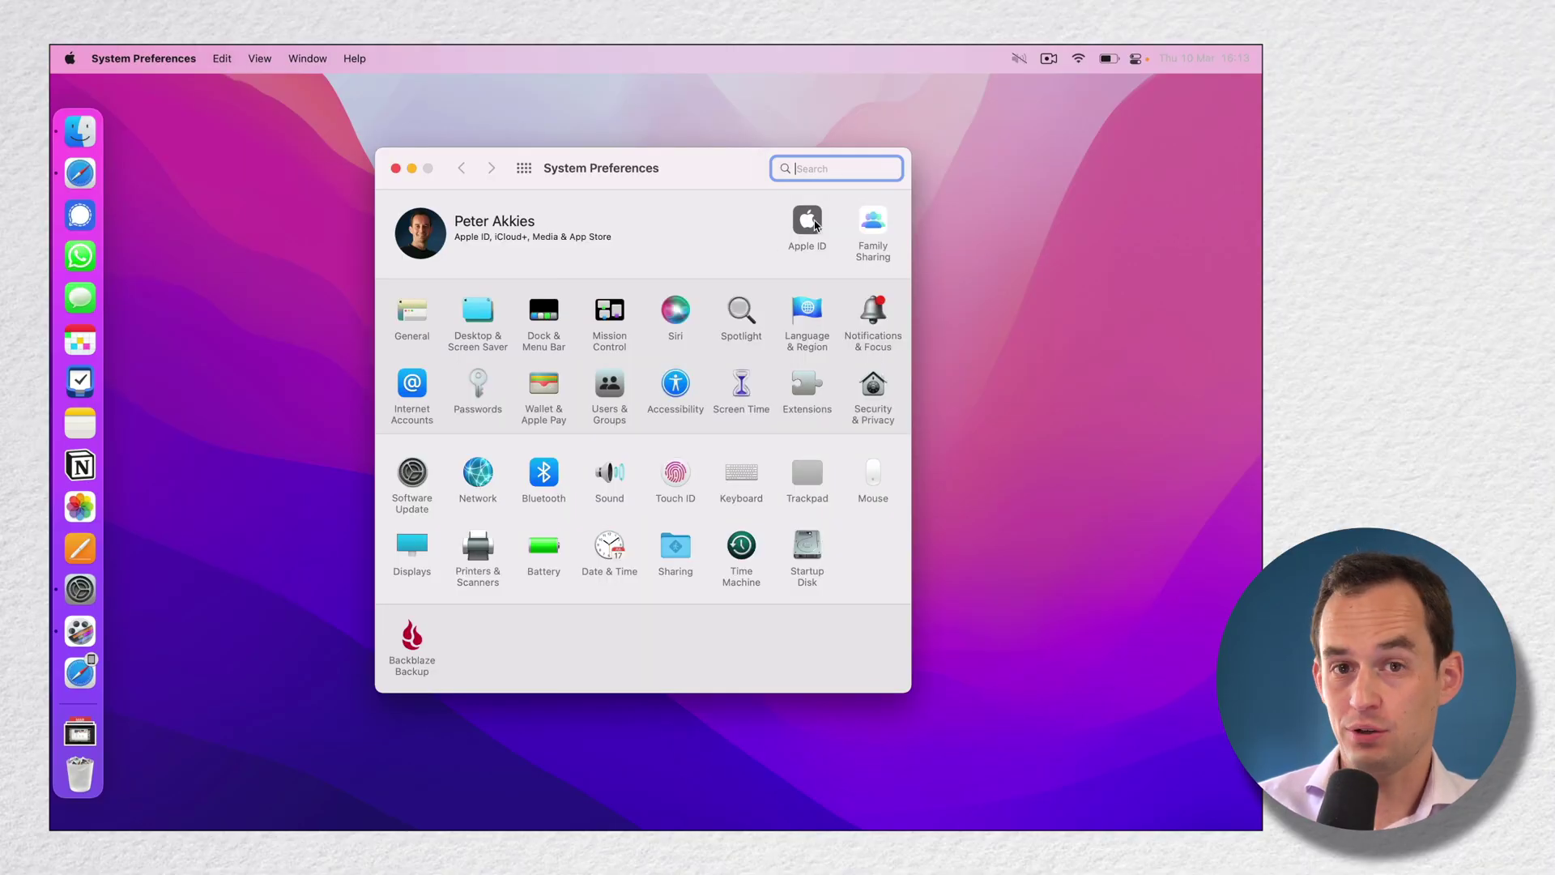
click(806, 223)
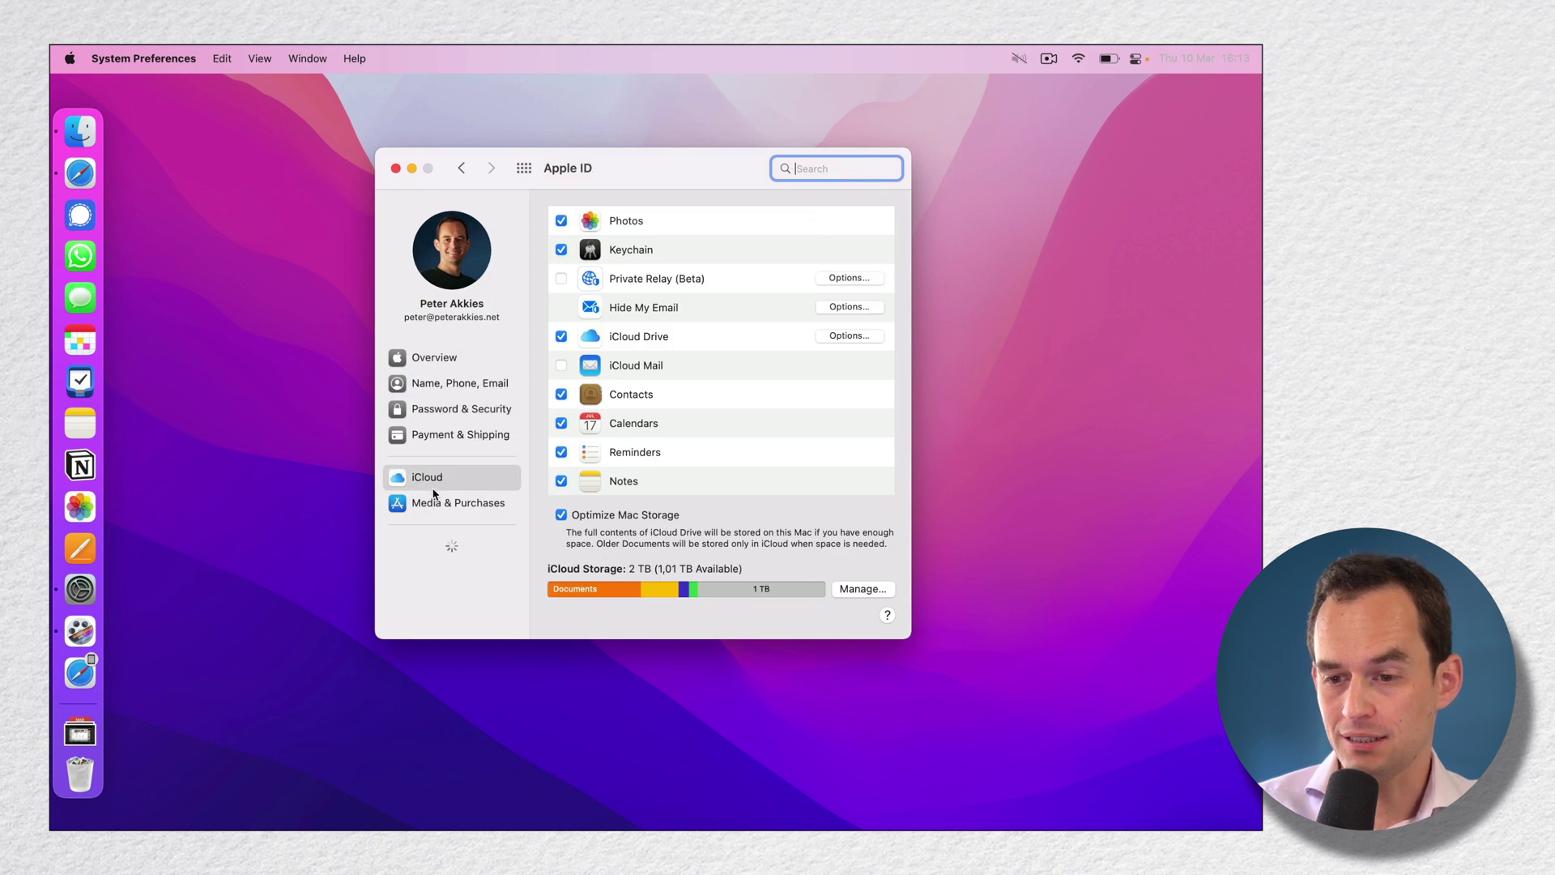
click(835, 338)
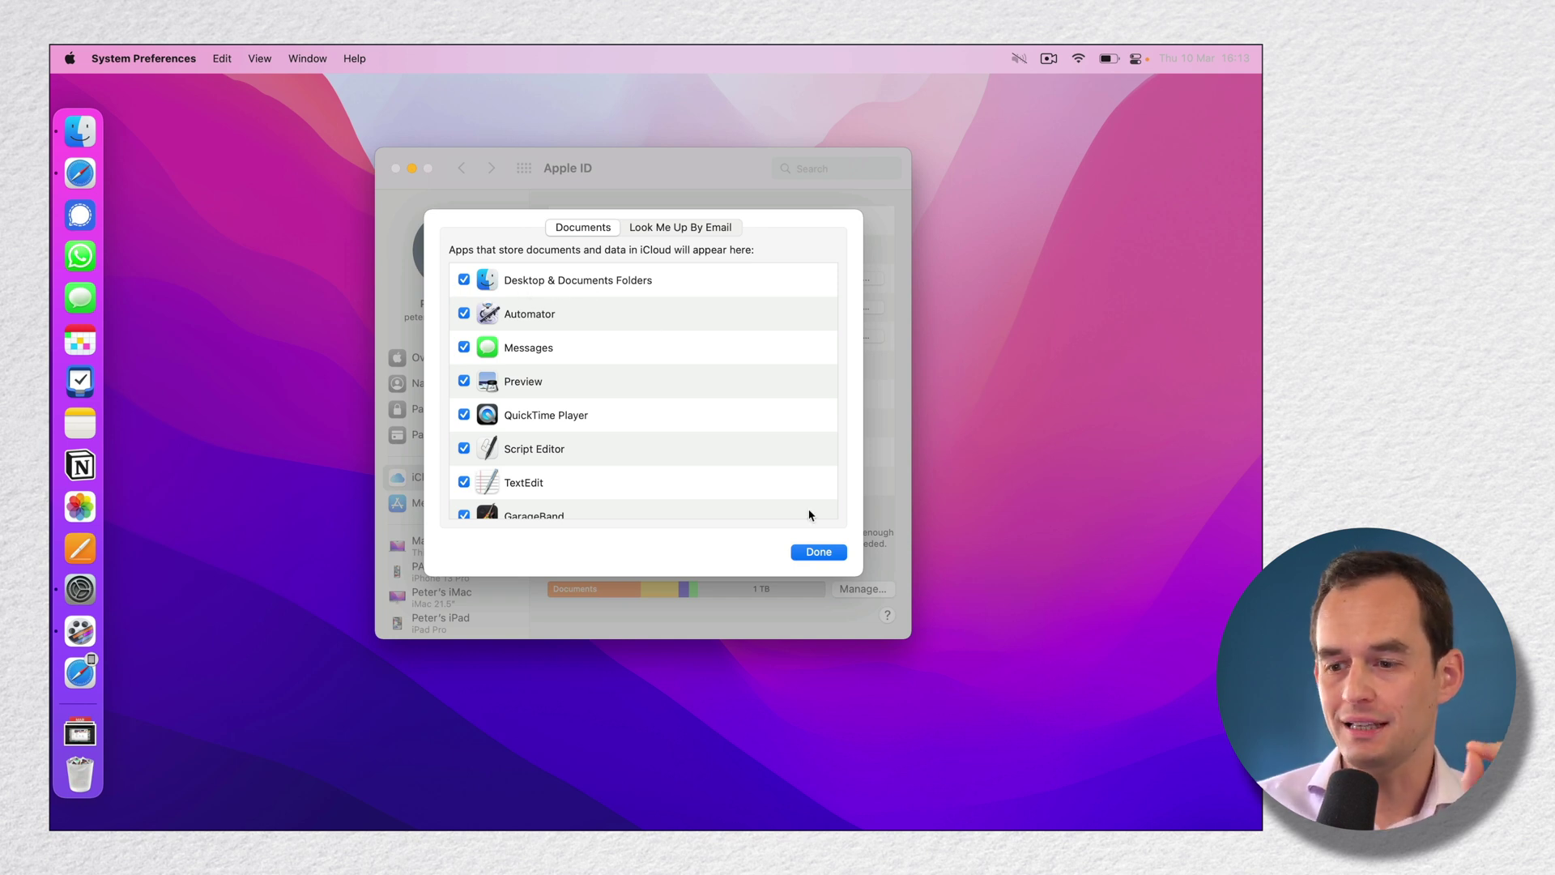
click(818, 553)
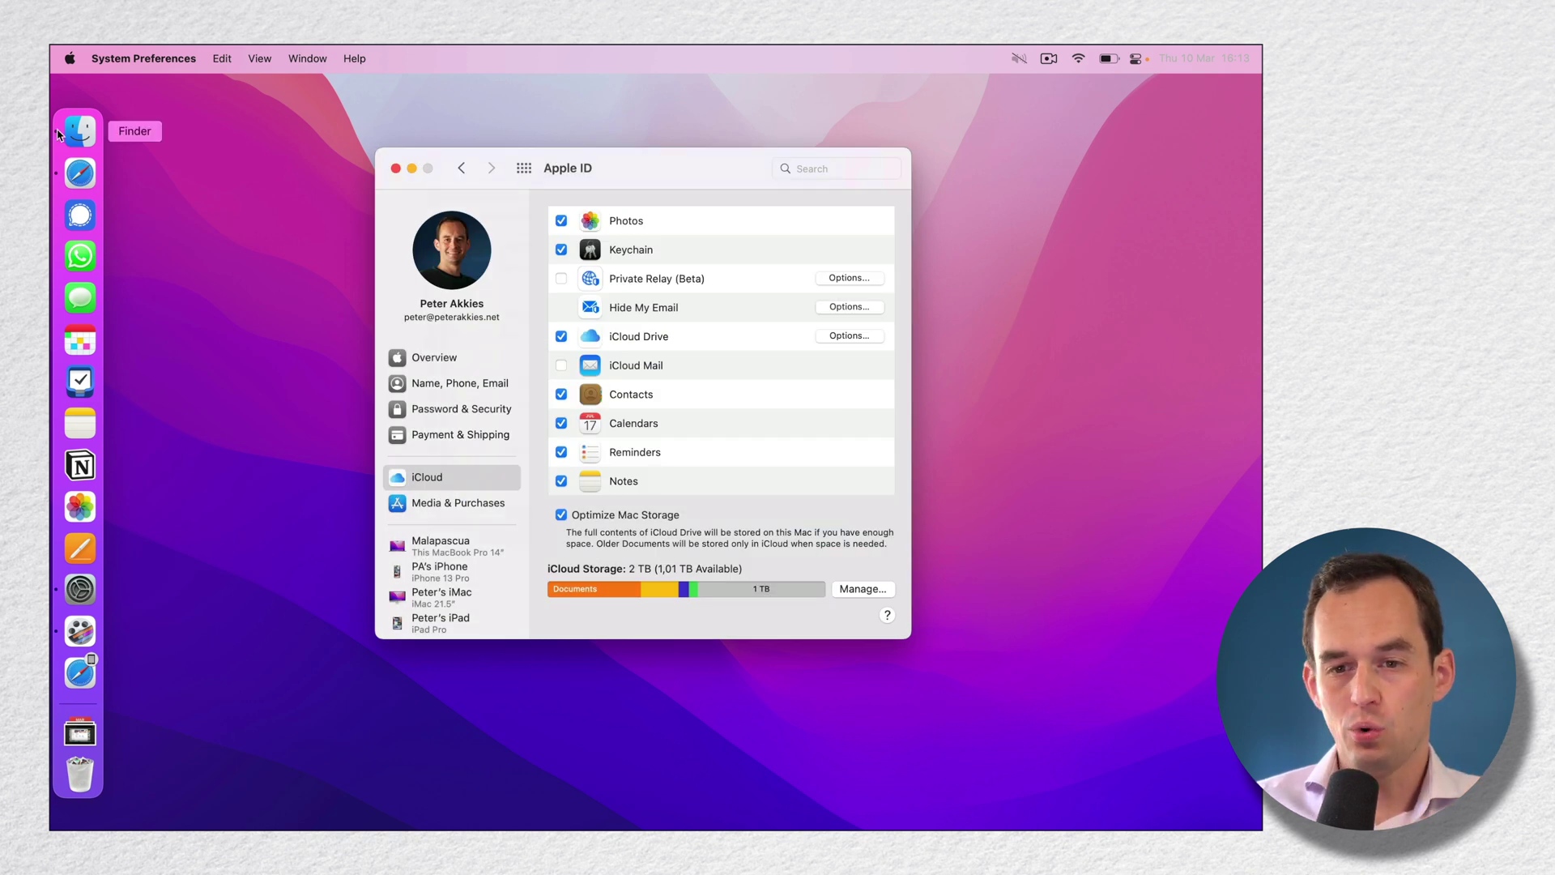
click(60, 131)
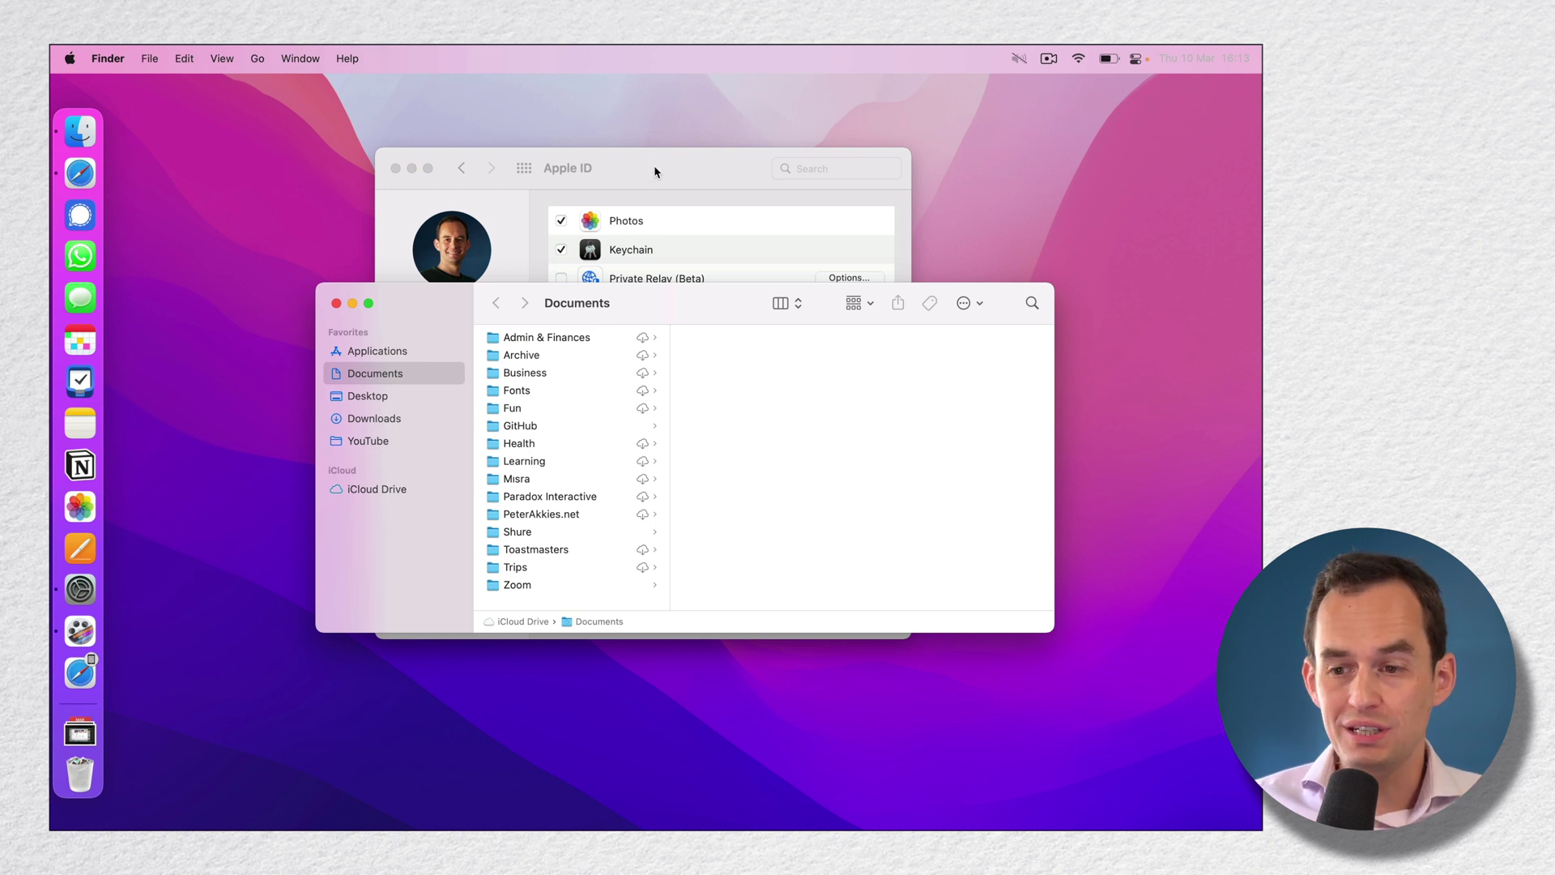
Move the Apple ID window, review iCloud storage usage, and quit System Preferences.
drag(653, 165, 501, 193)
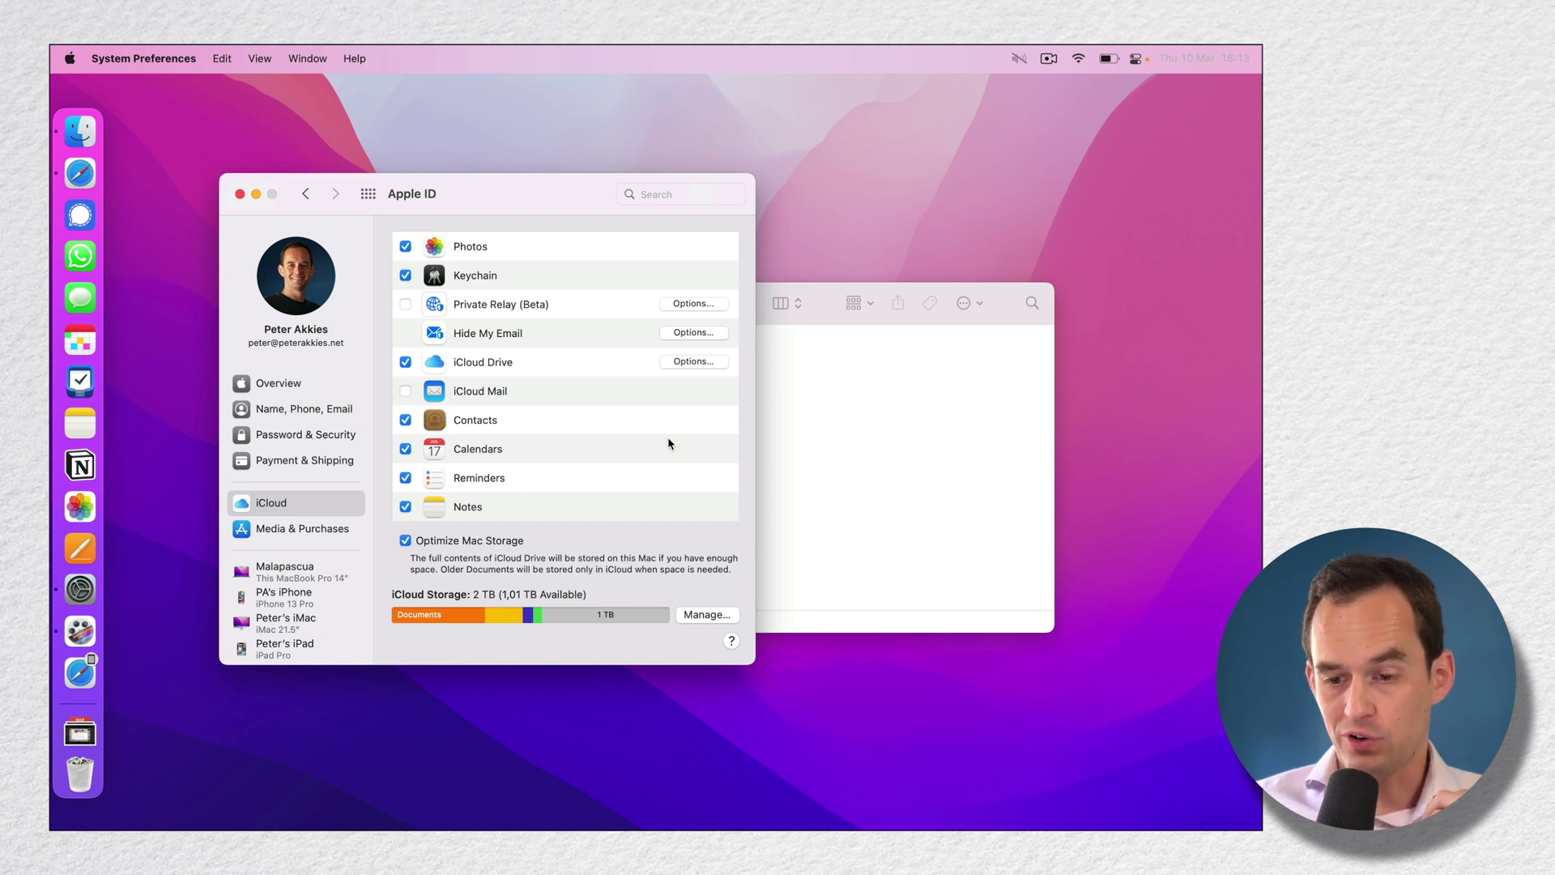
key(super+f)
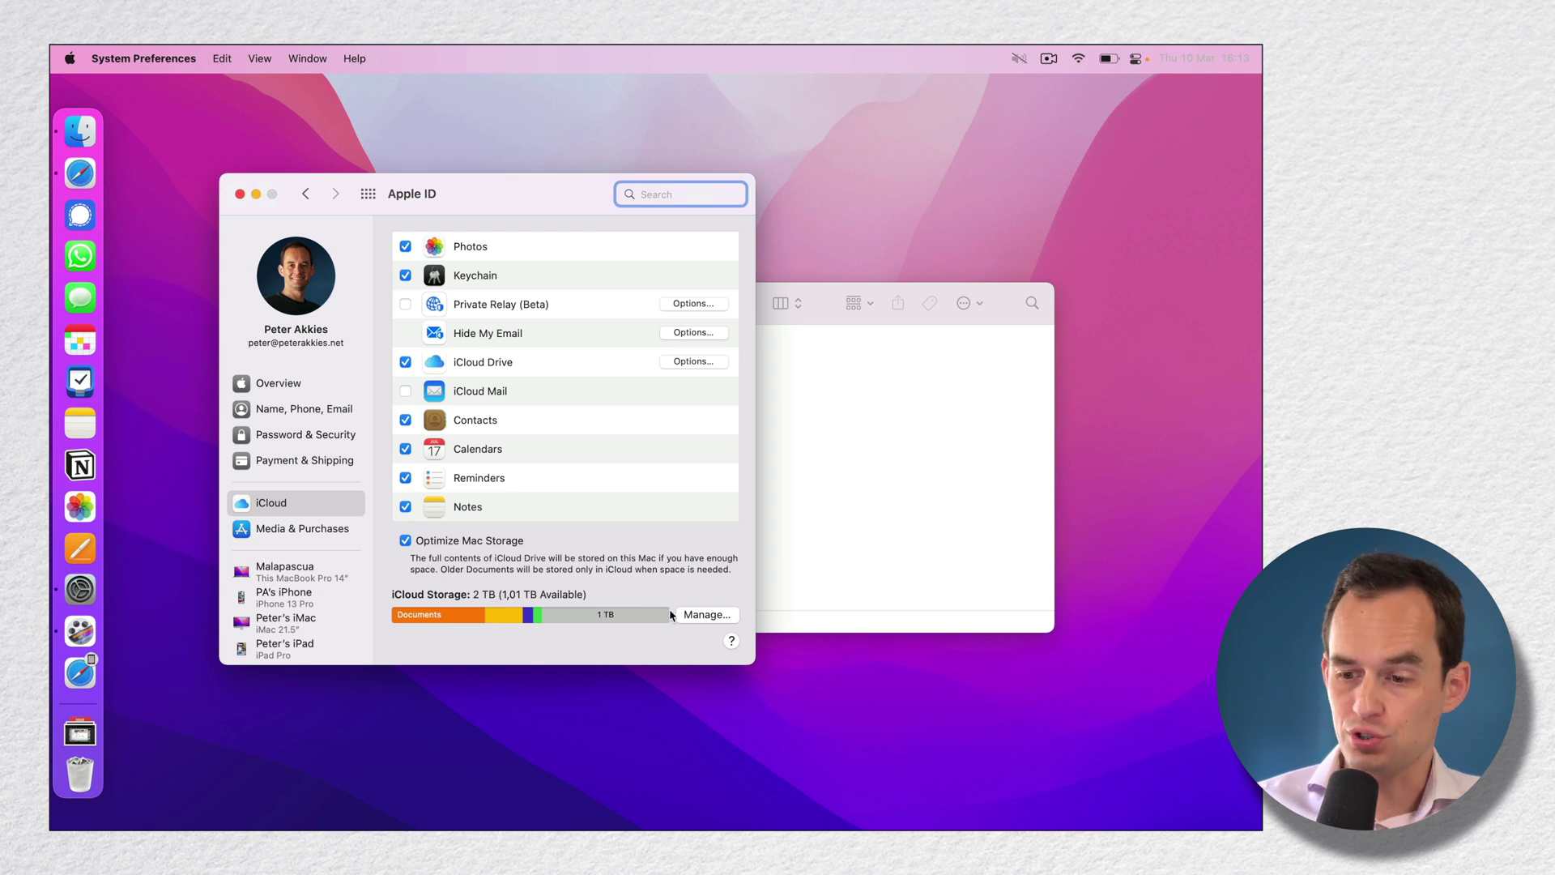
click(695, 615)
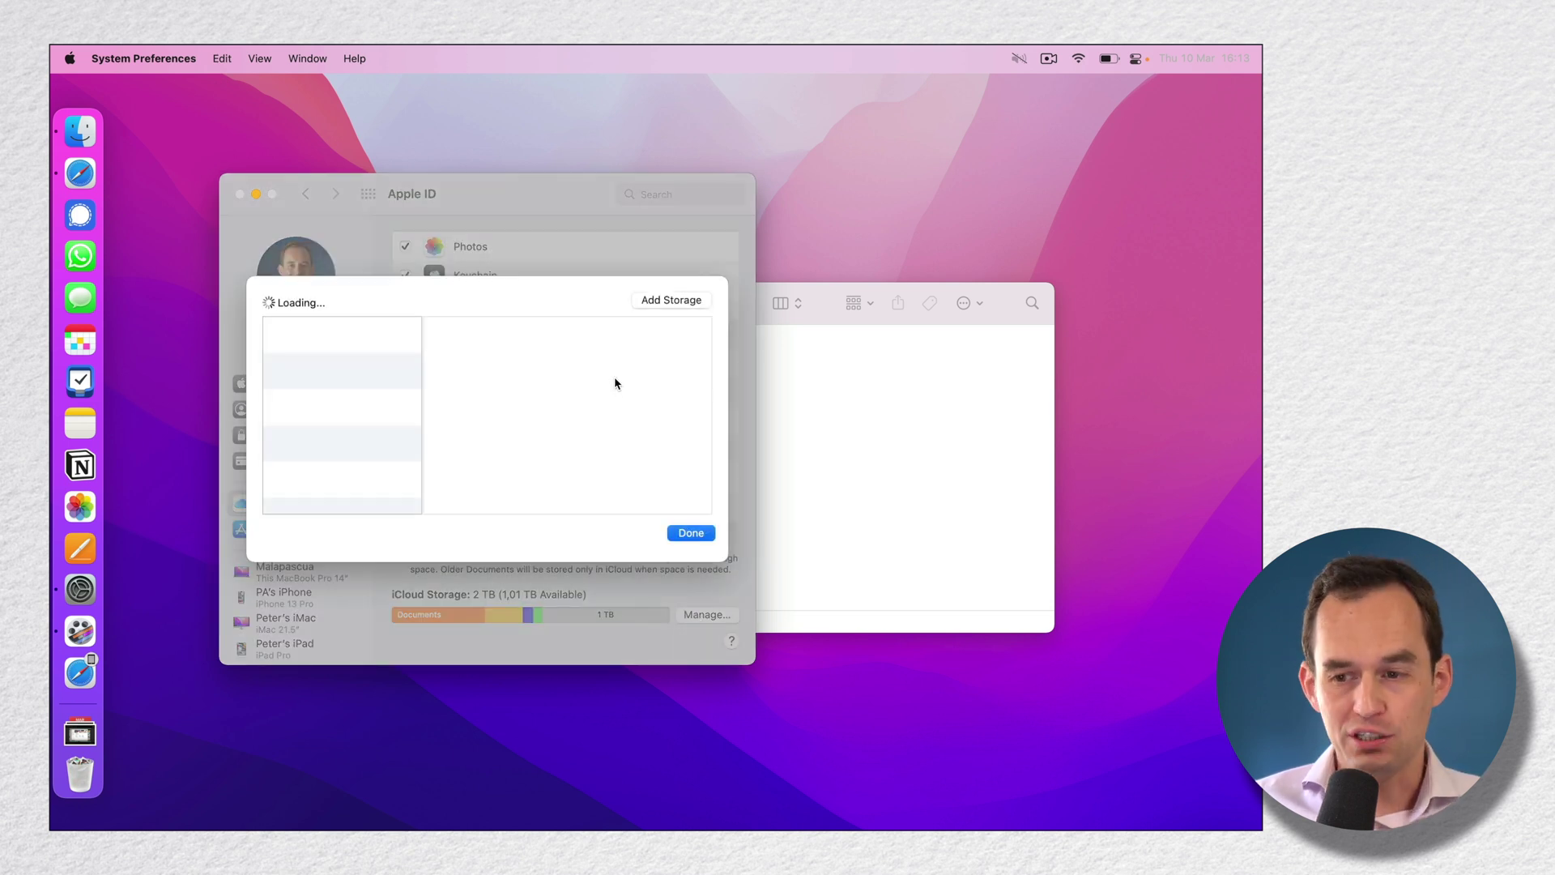
click(689, 534)
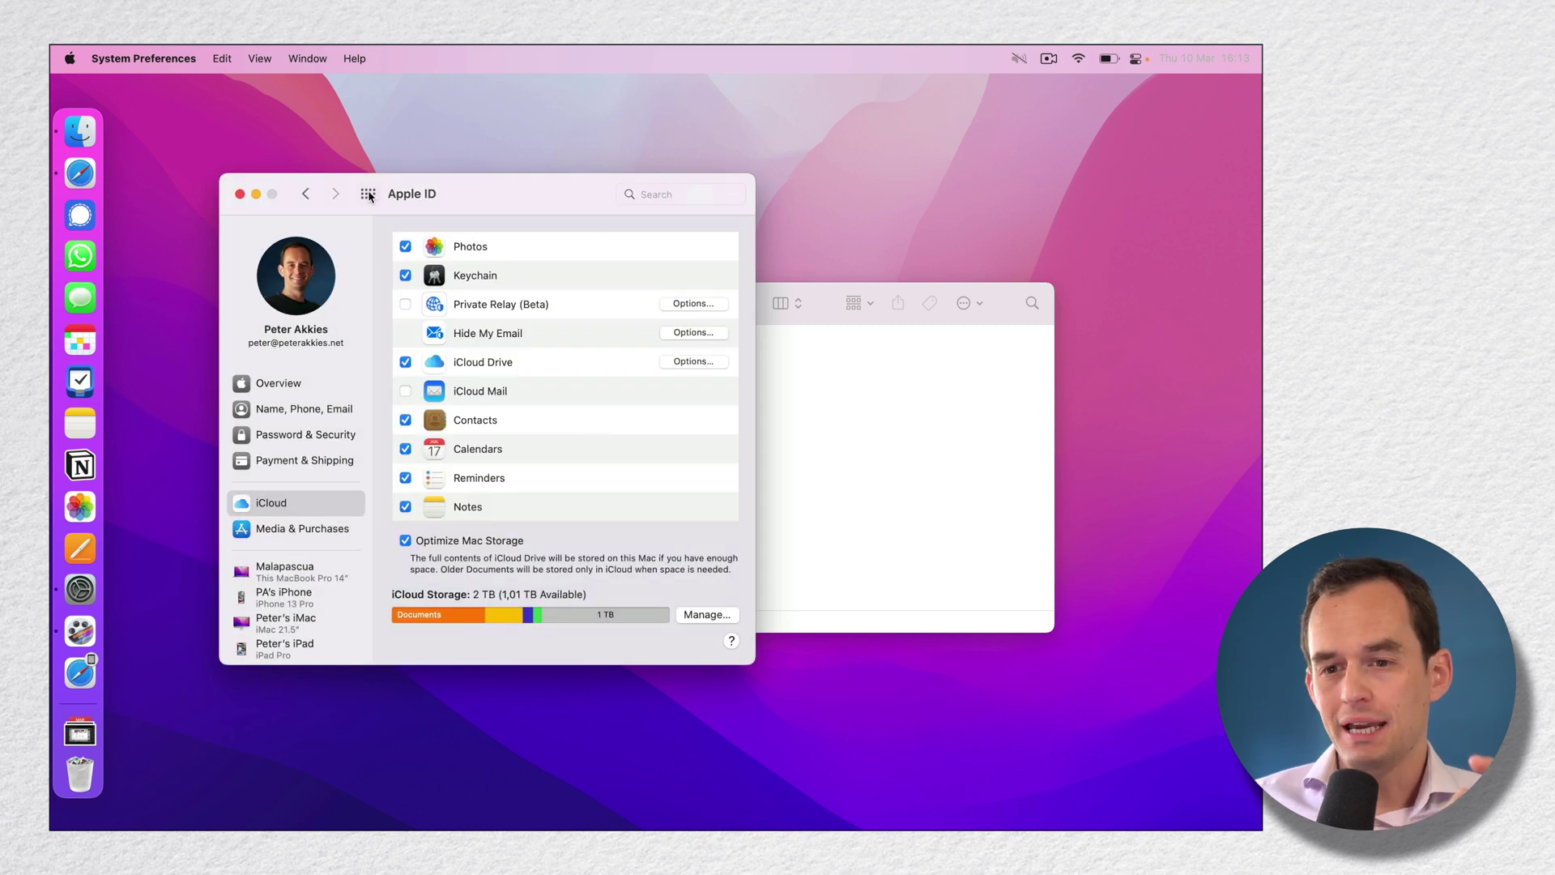
click(241, 194)
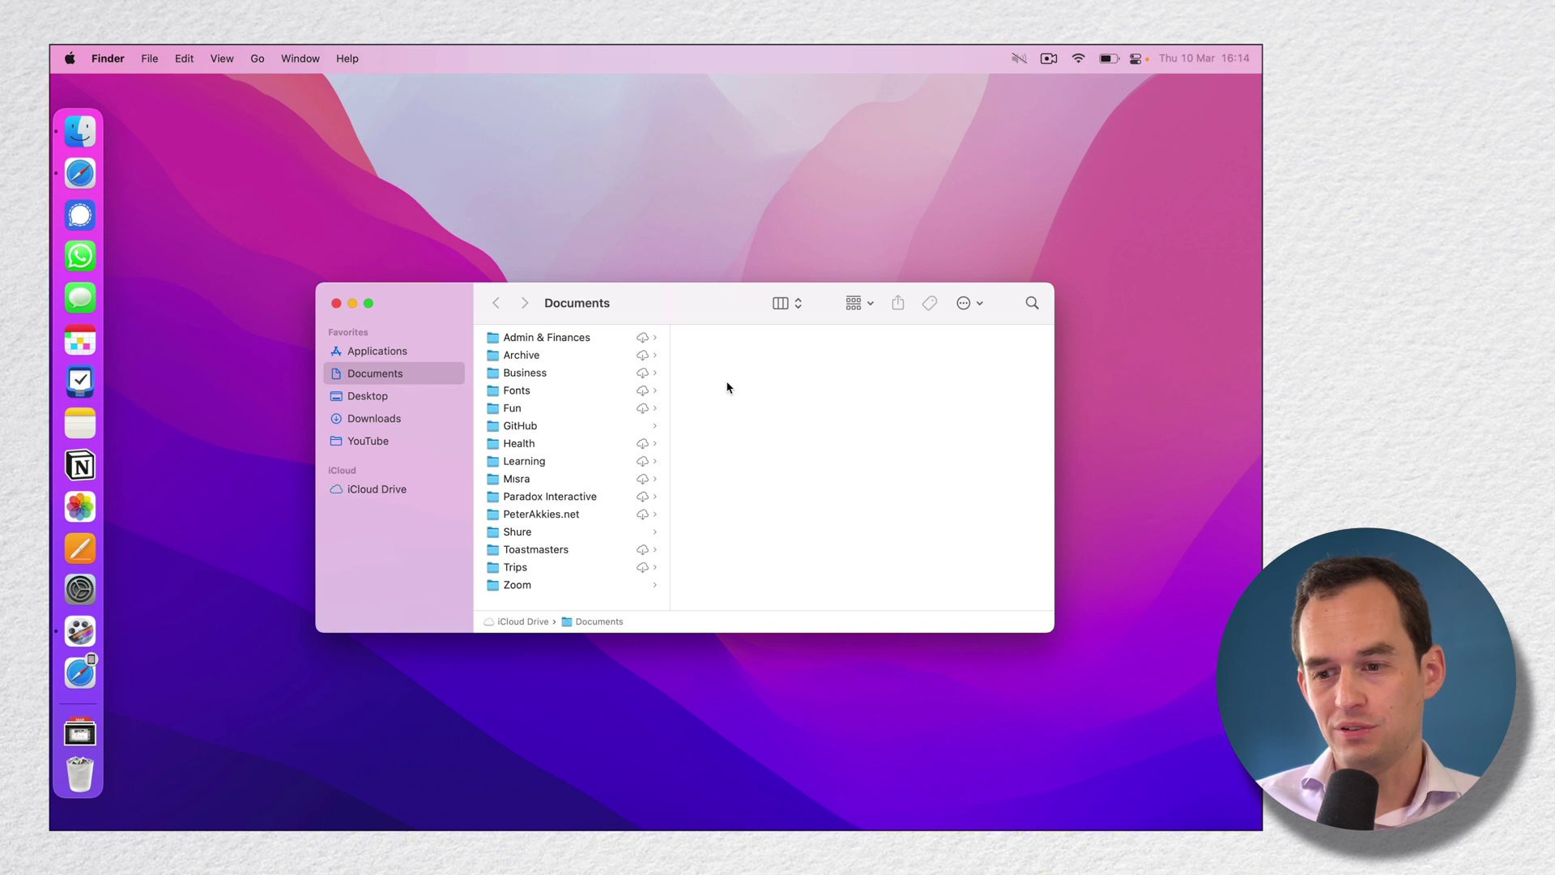
Open the Toastmasters folder in iCloud Drive Documents and dismiss its download progress.
click(644, 556)
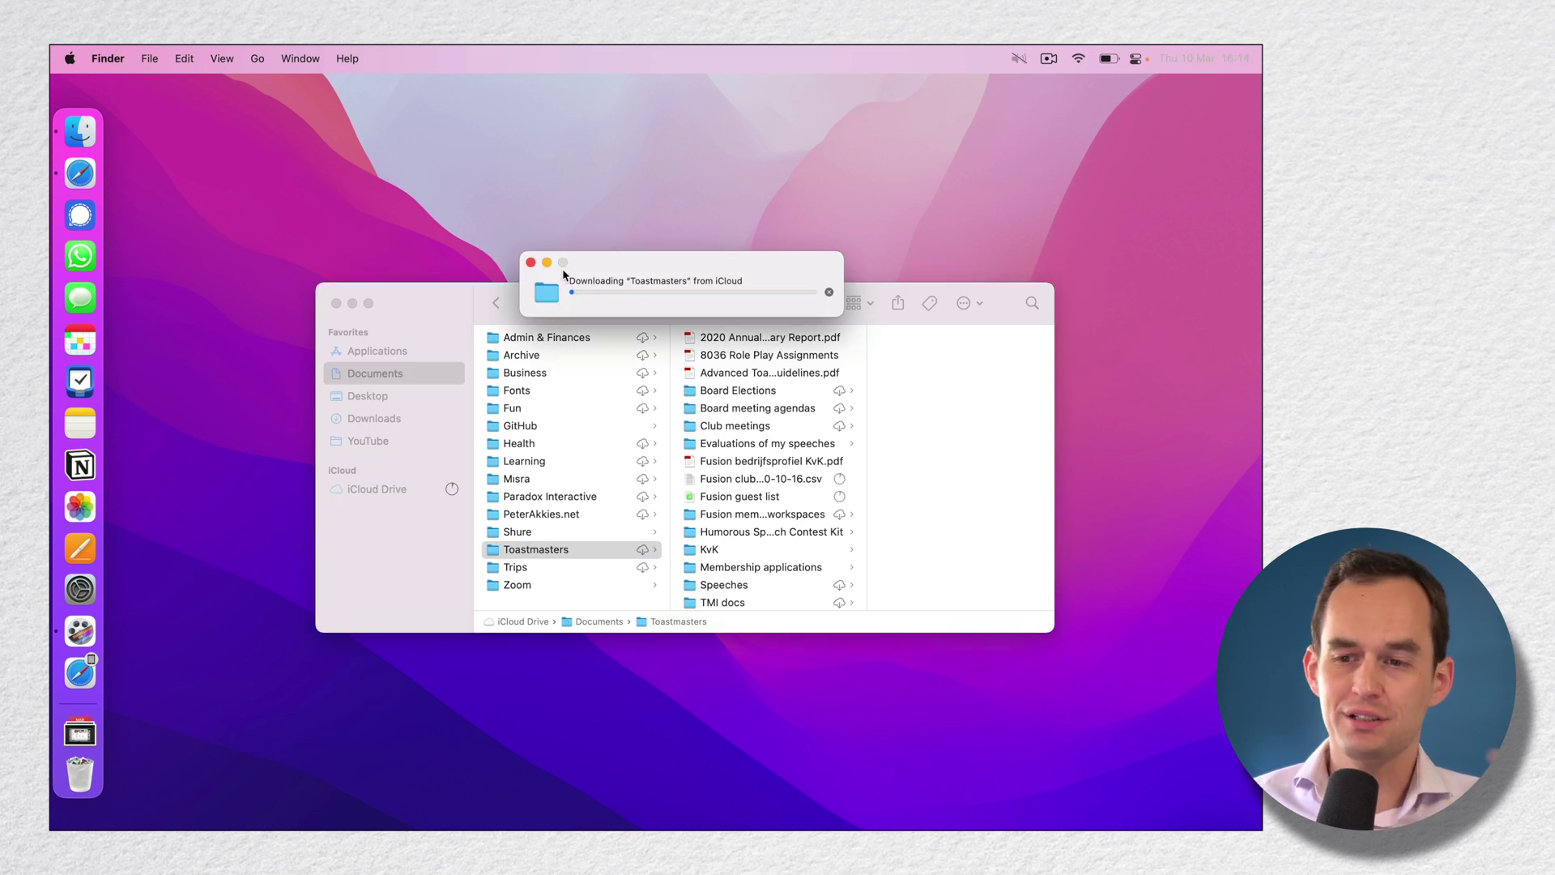
click(530, 263)
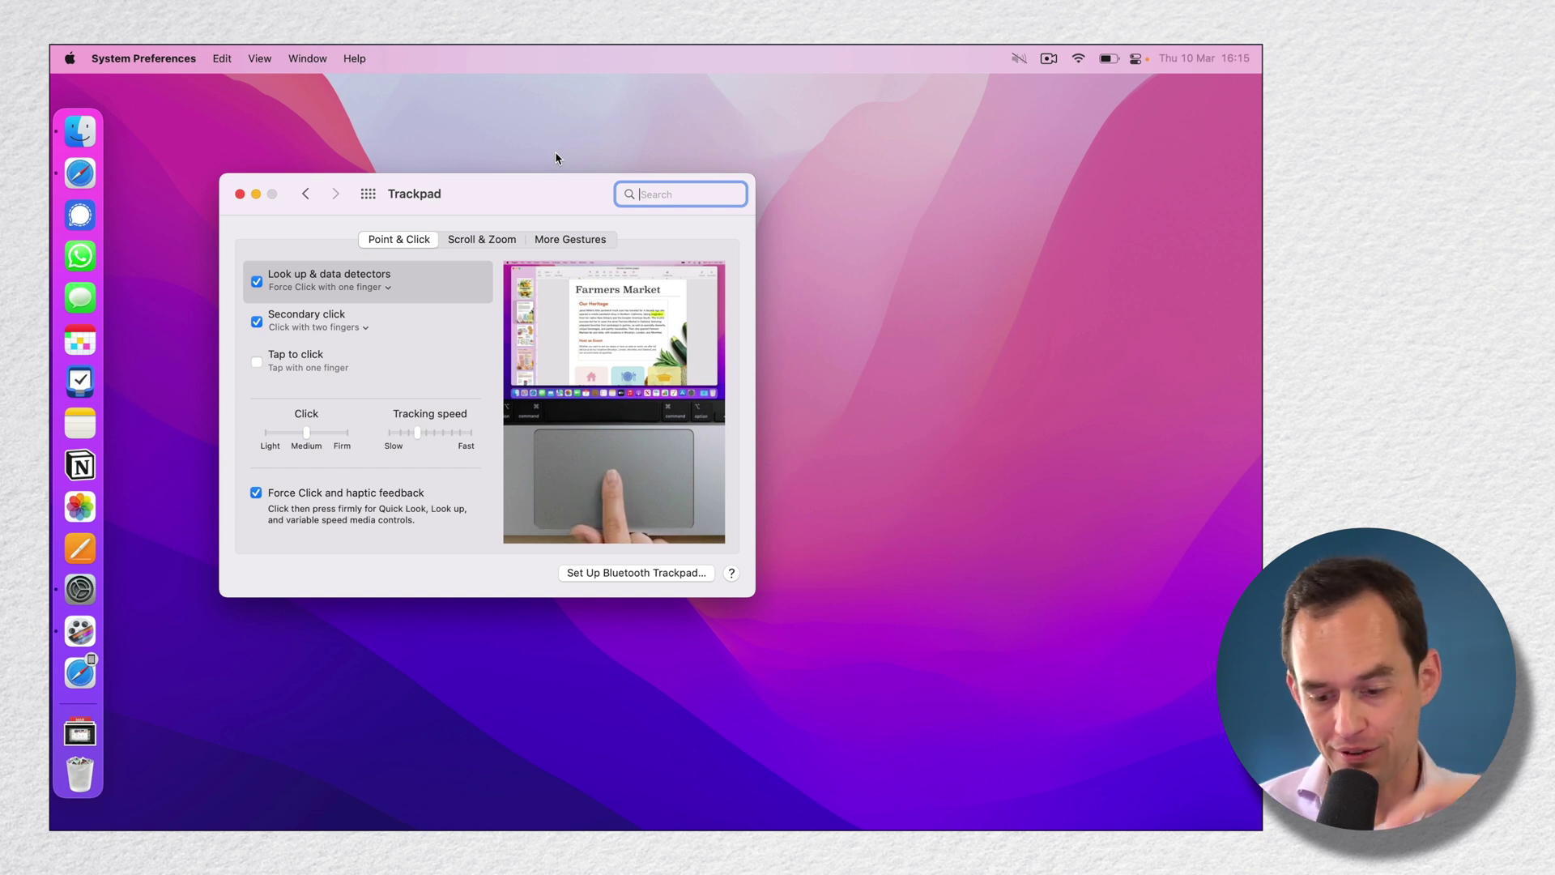
Shift focus to the desktop, then bring the Trackpad settings back to front.
click(634, 159)
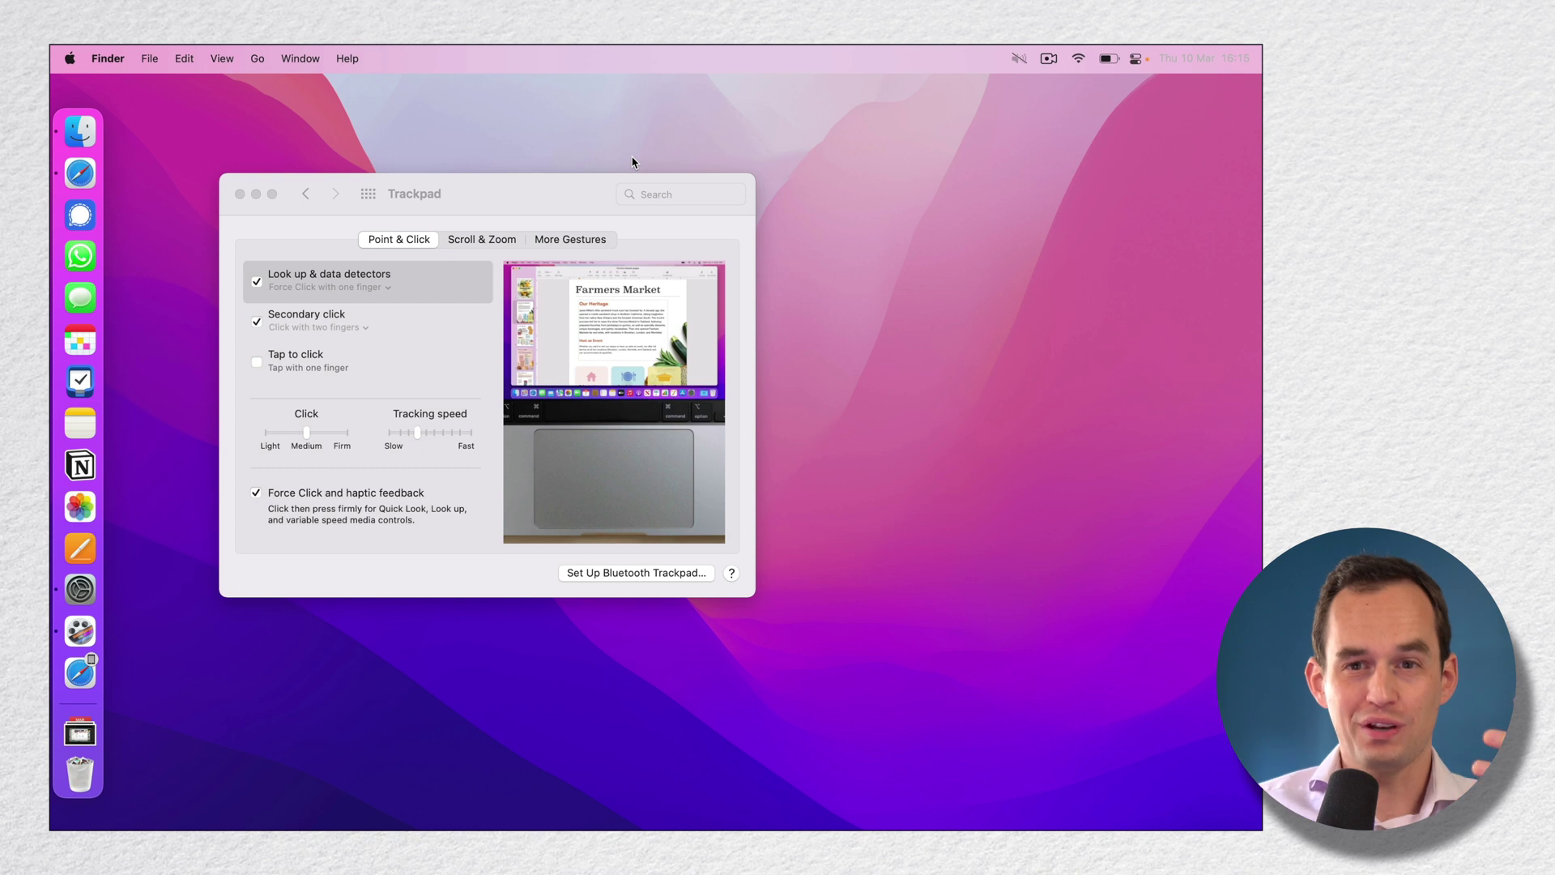
click(489, 199)
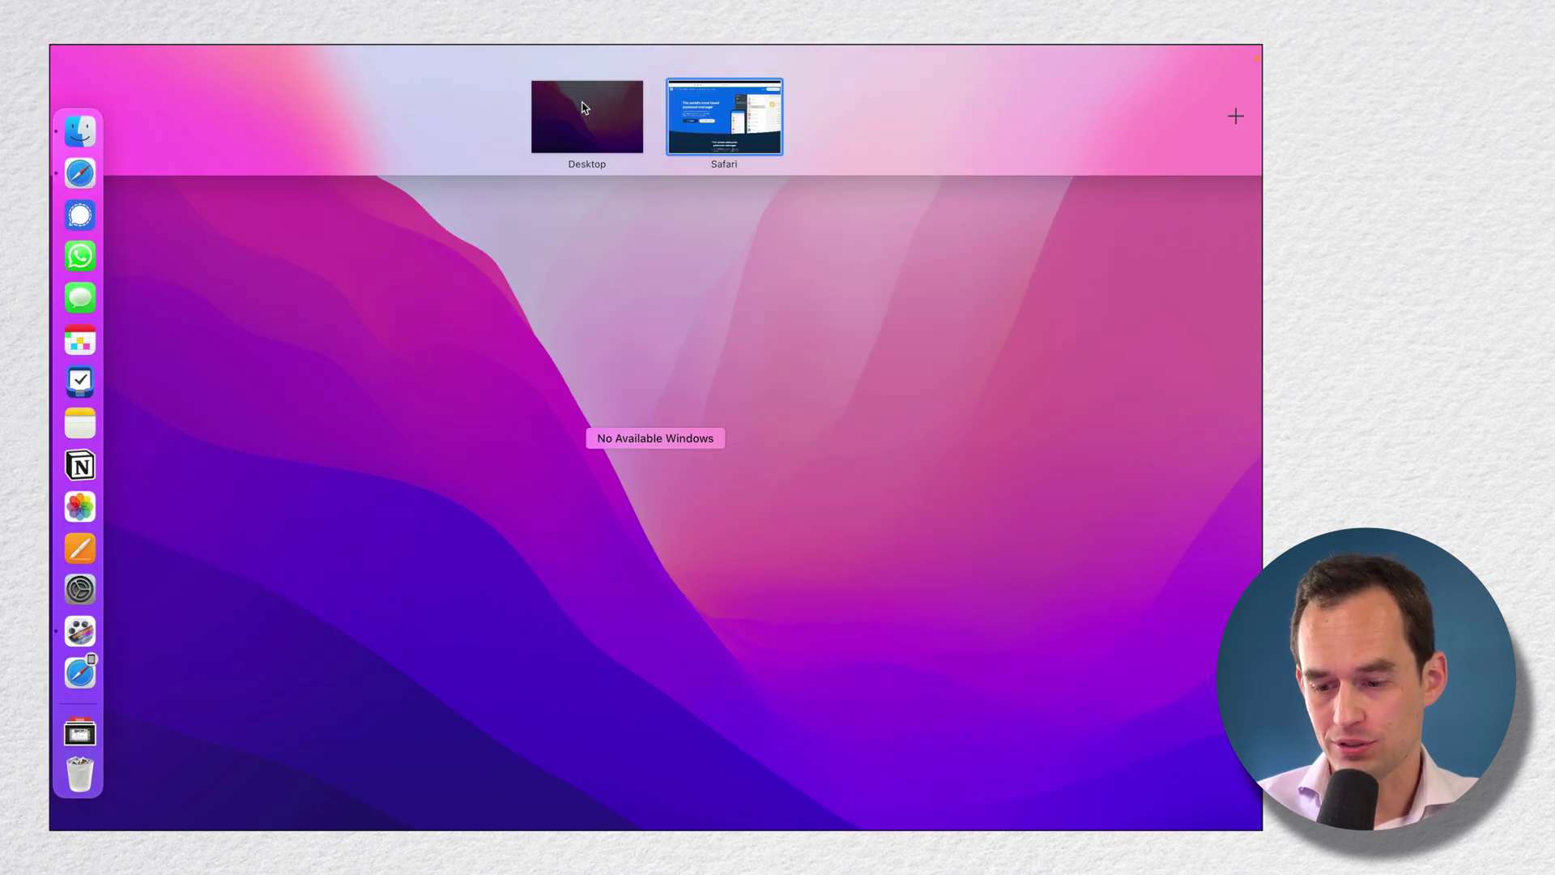
key(super+space)
text(1ps)
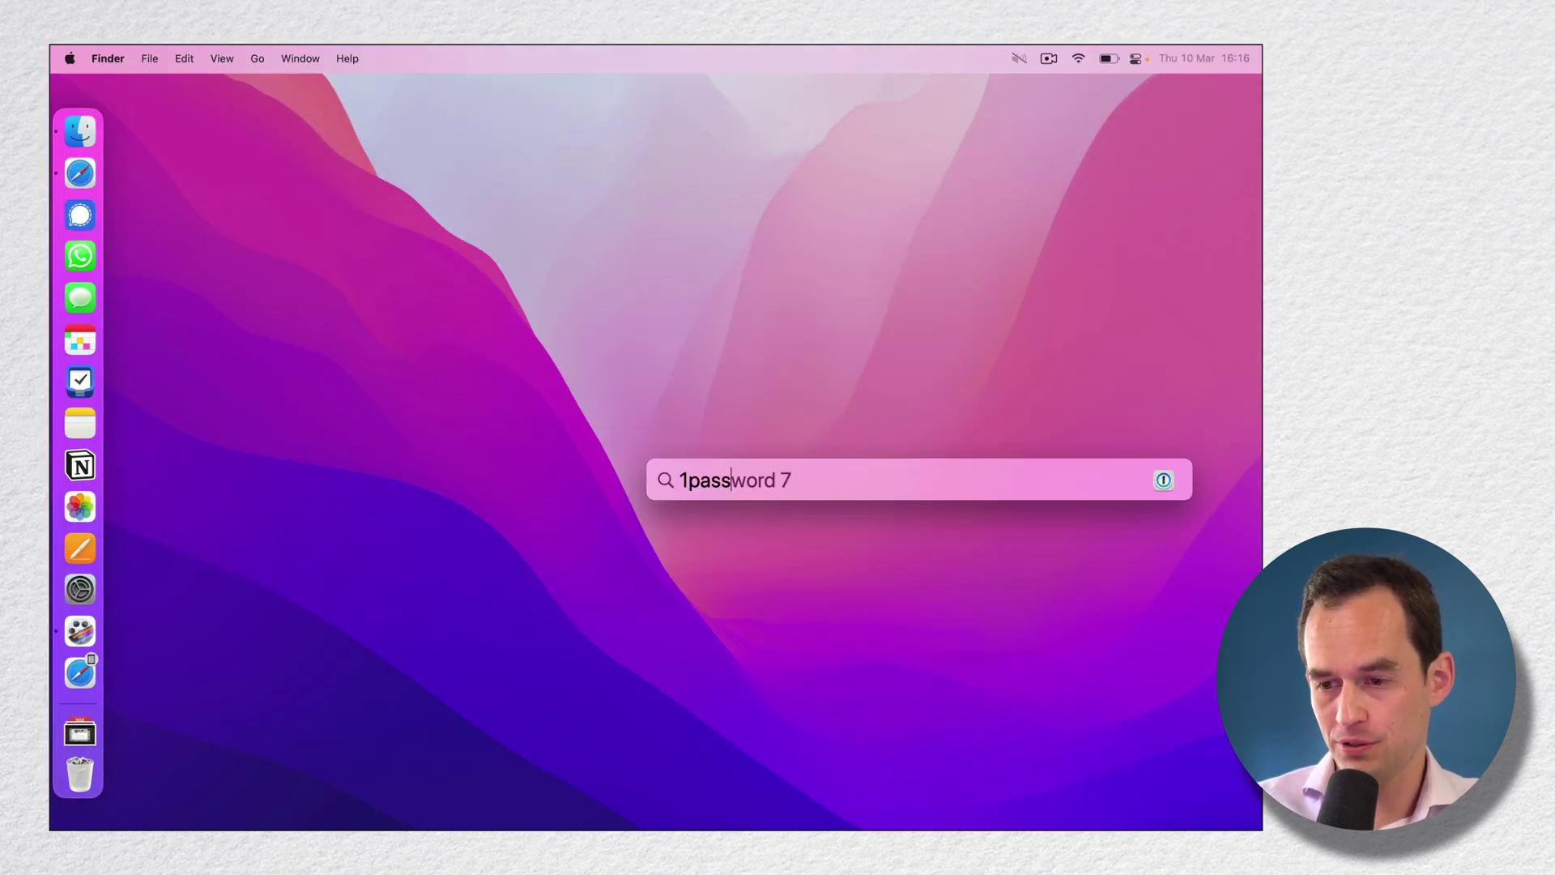
key(Return)
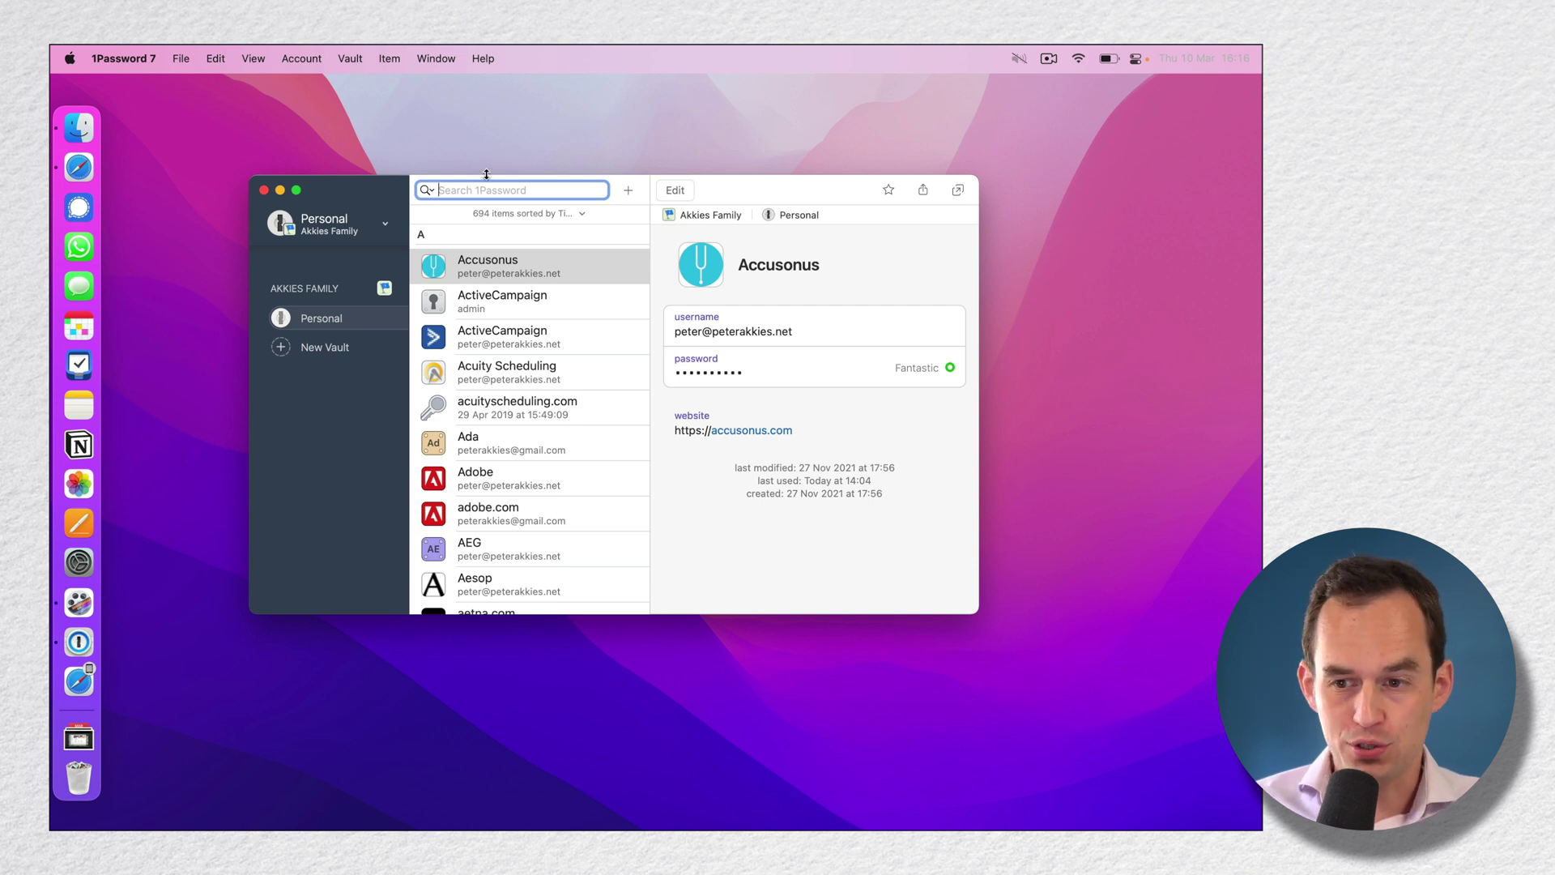
text(spotify)
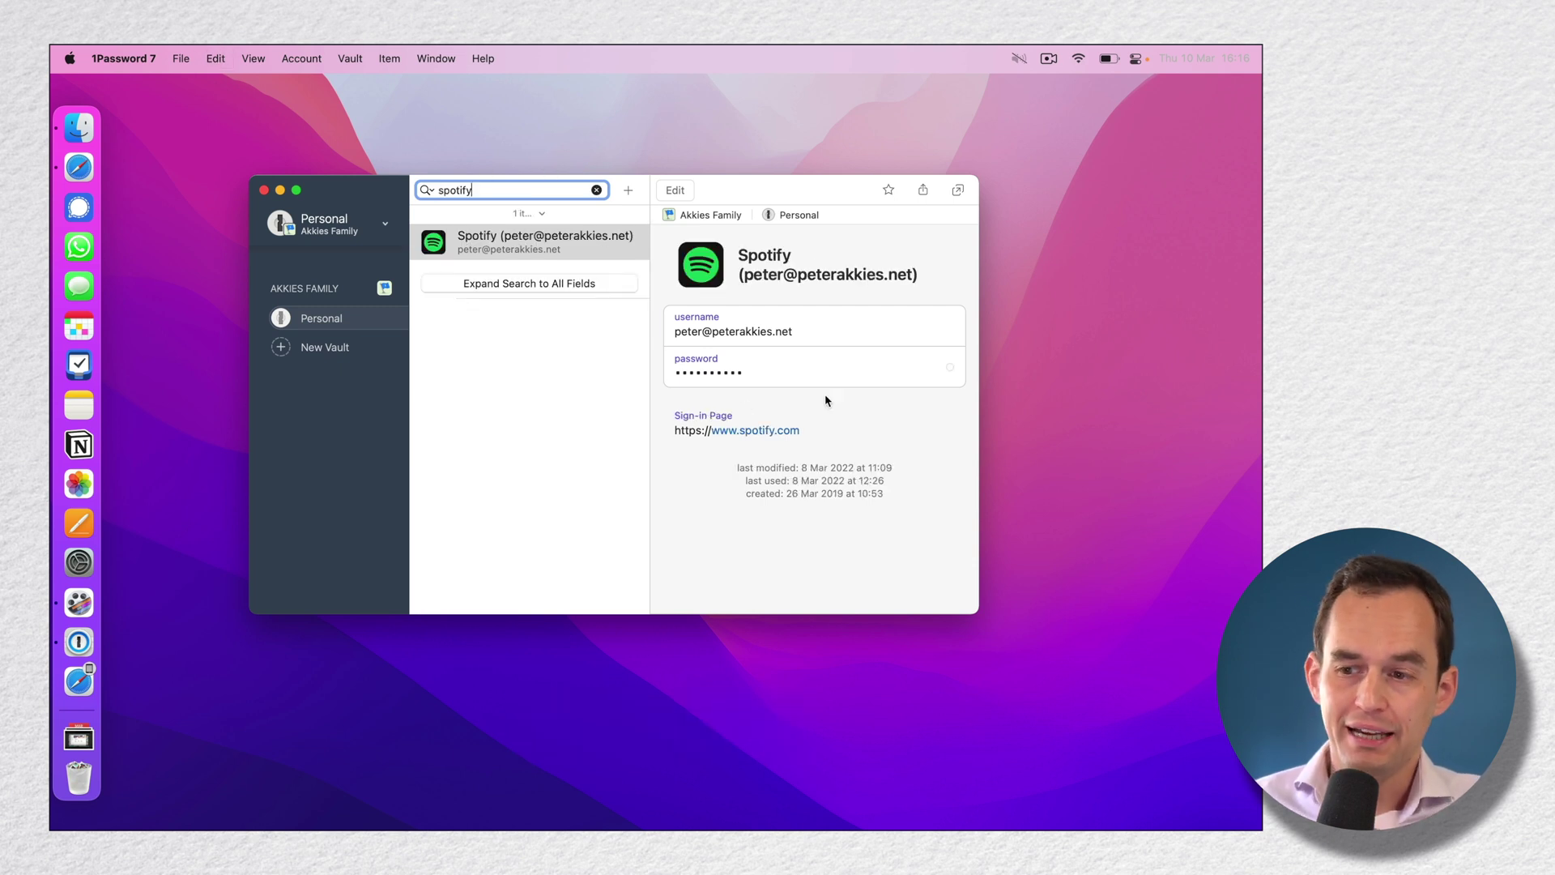
mouse_move(765, 330)
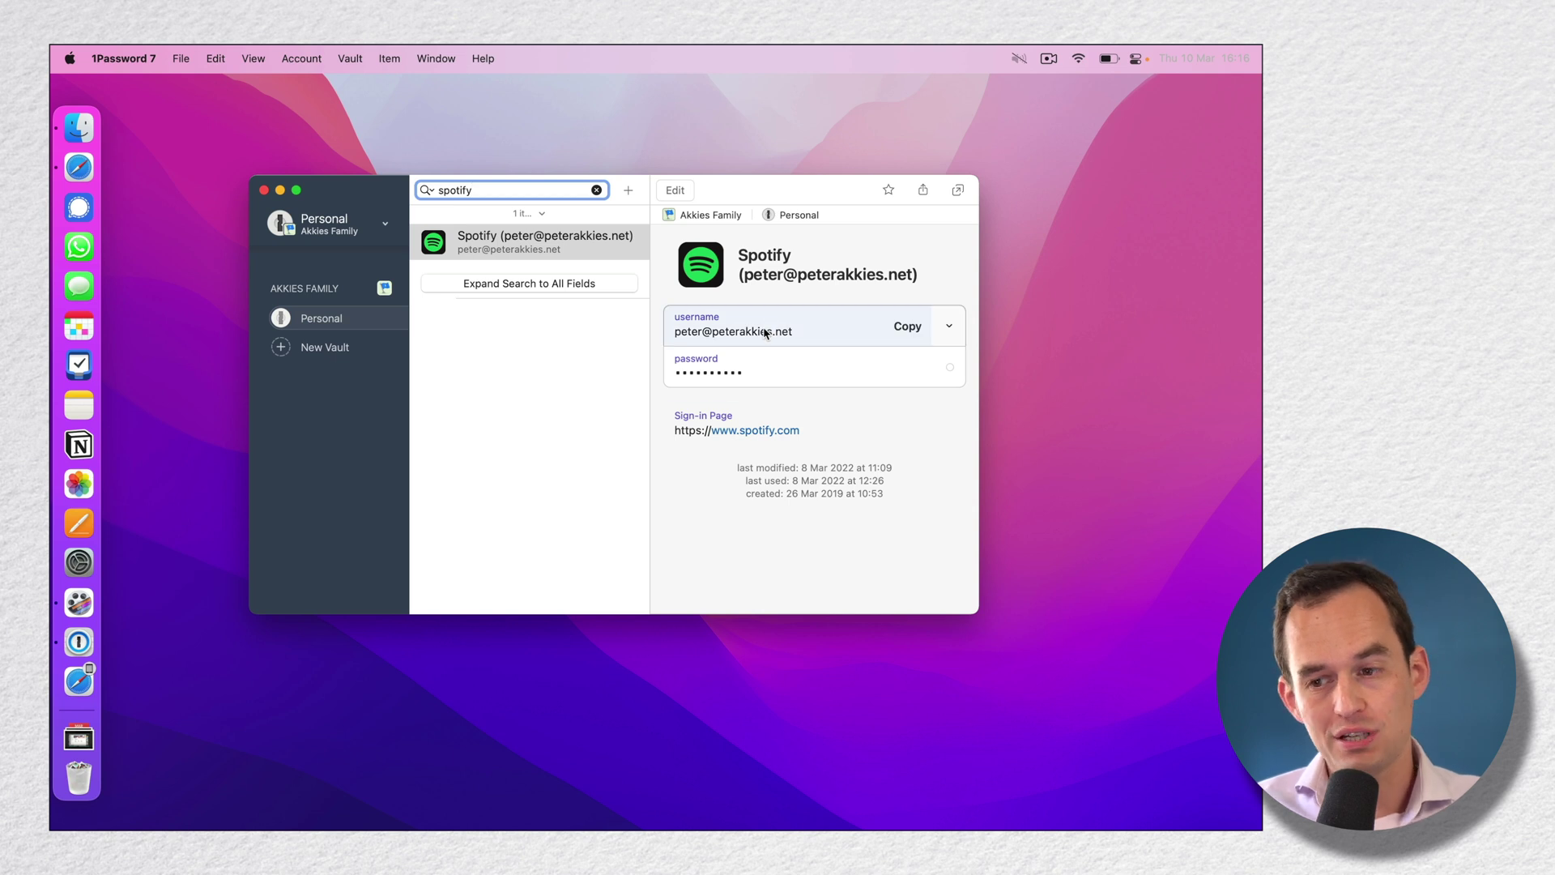
click(771, 377)
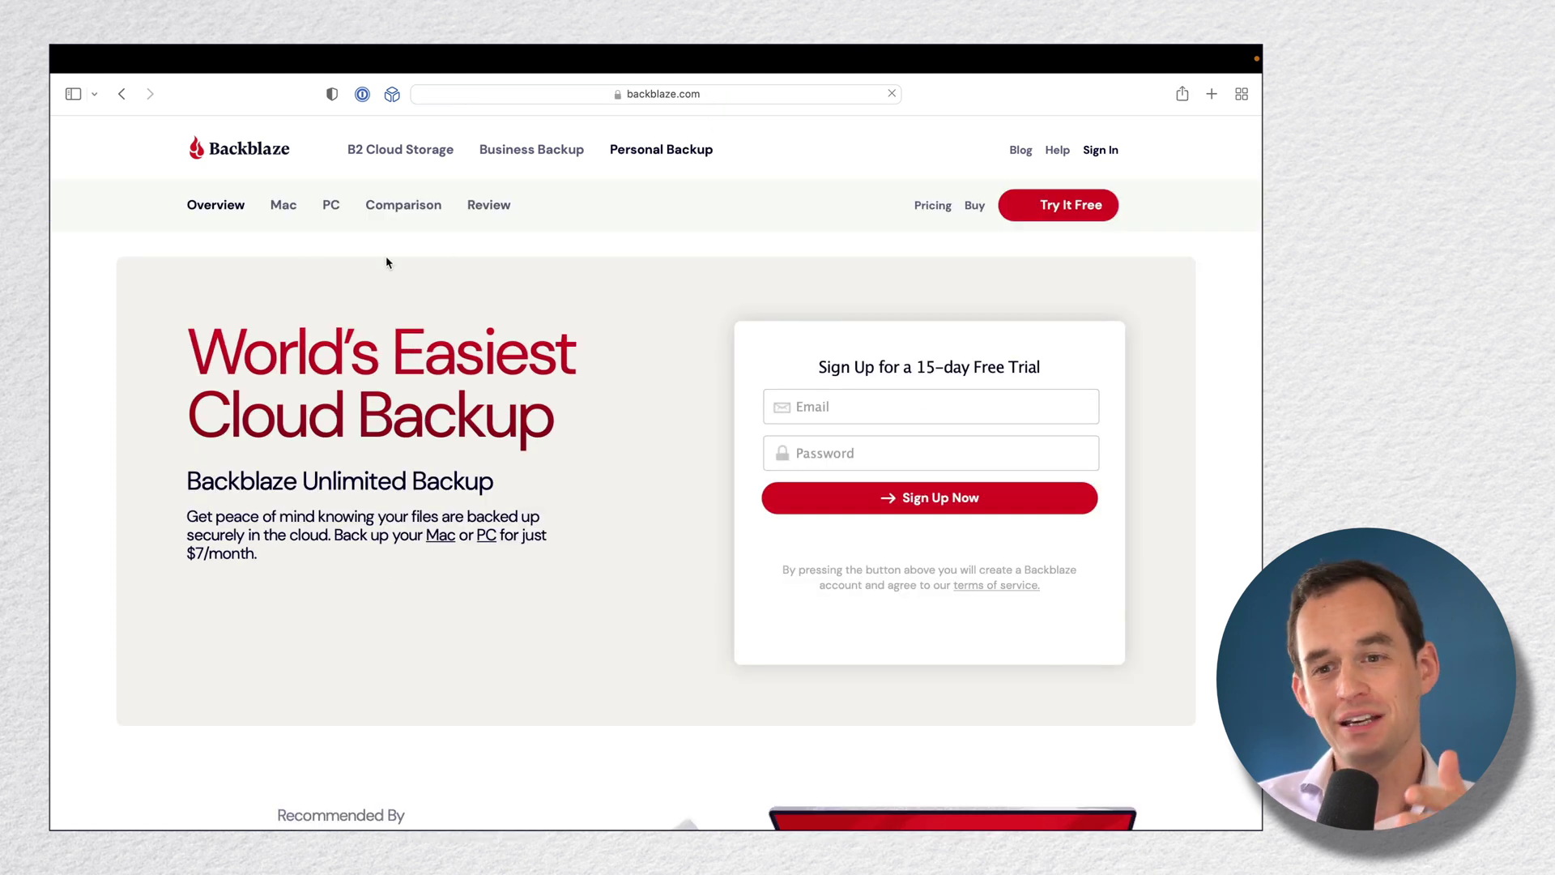
click(290, 203)
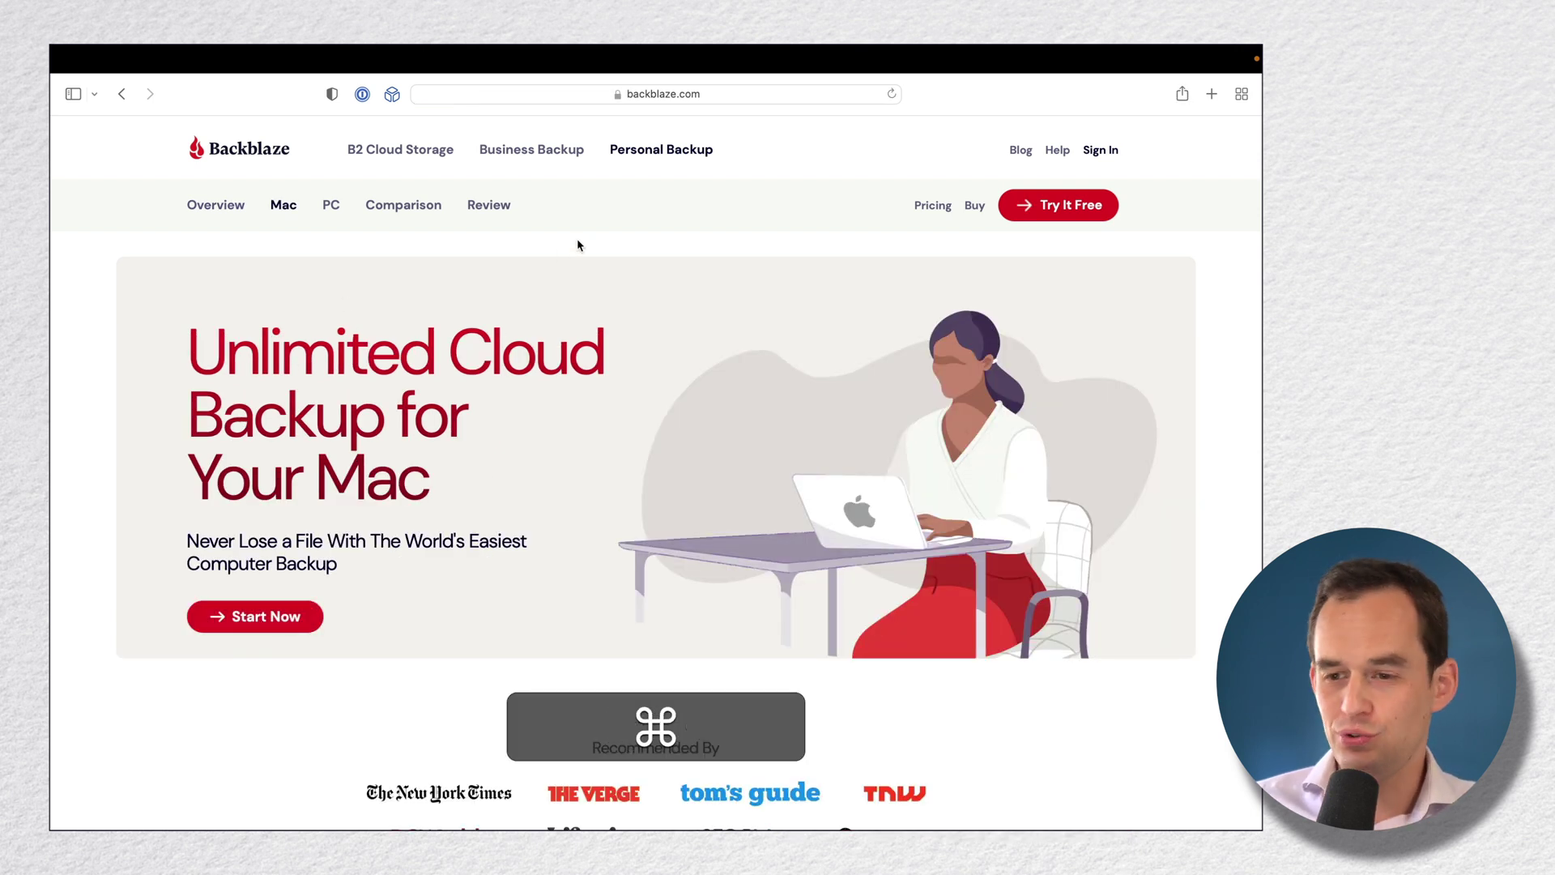
key(super+Tab)
Check the Backblaze Backup status in System Preferences, then go to Time Machine.
click(69, 59)
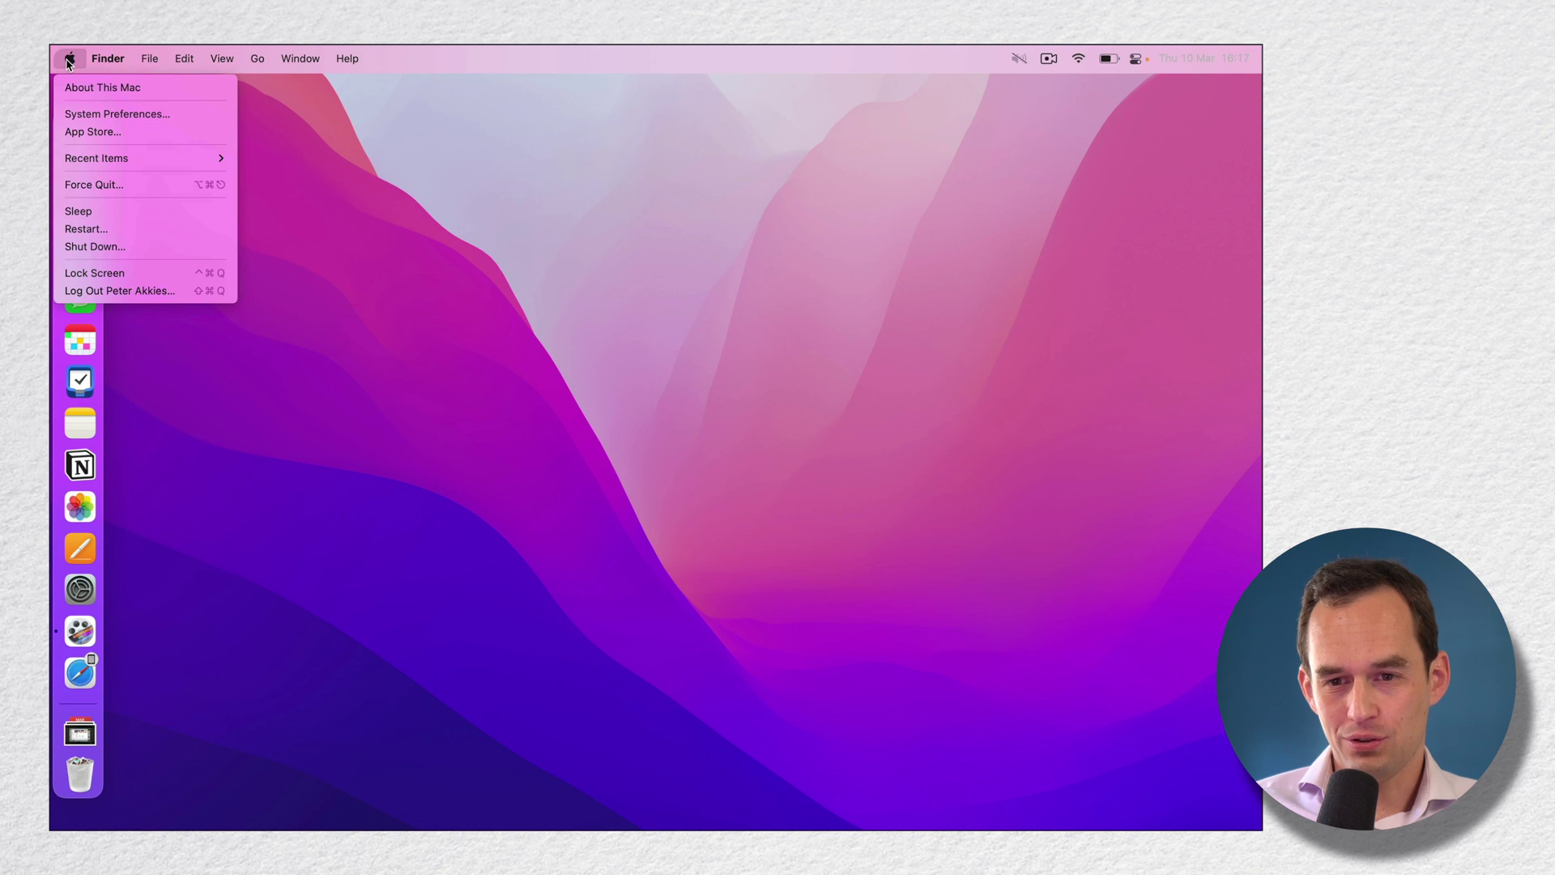
click(107, 114)
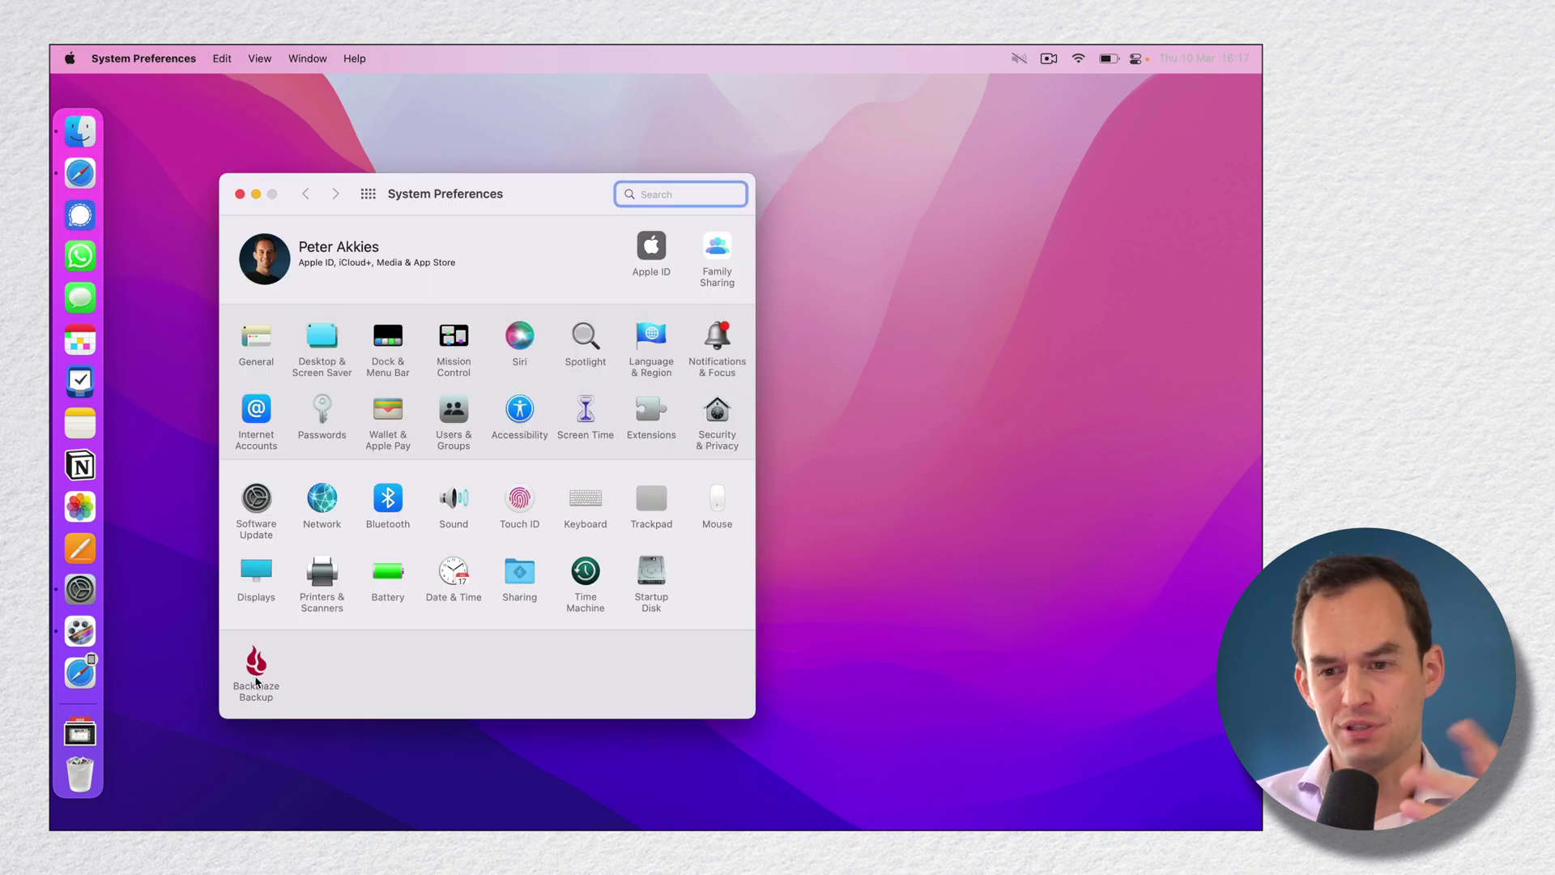
click(256, 678)
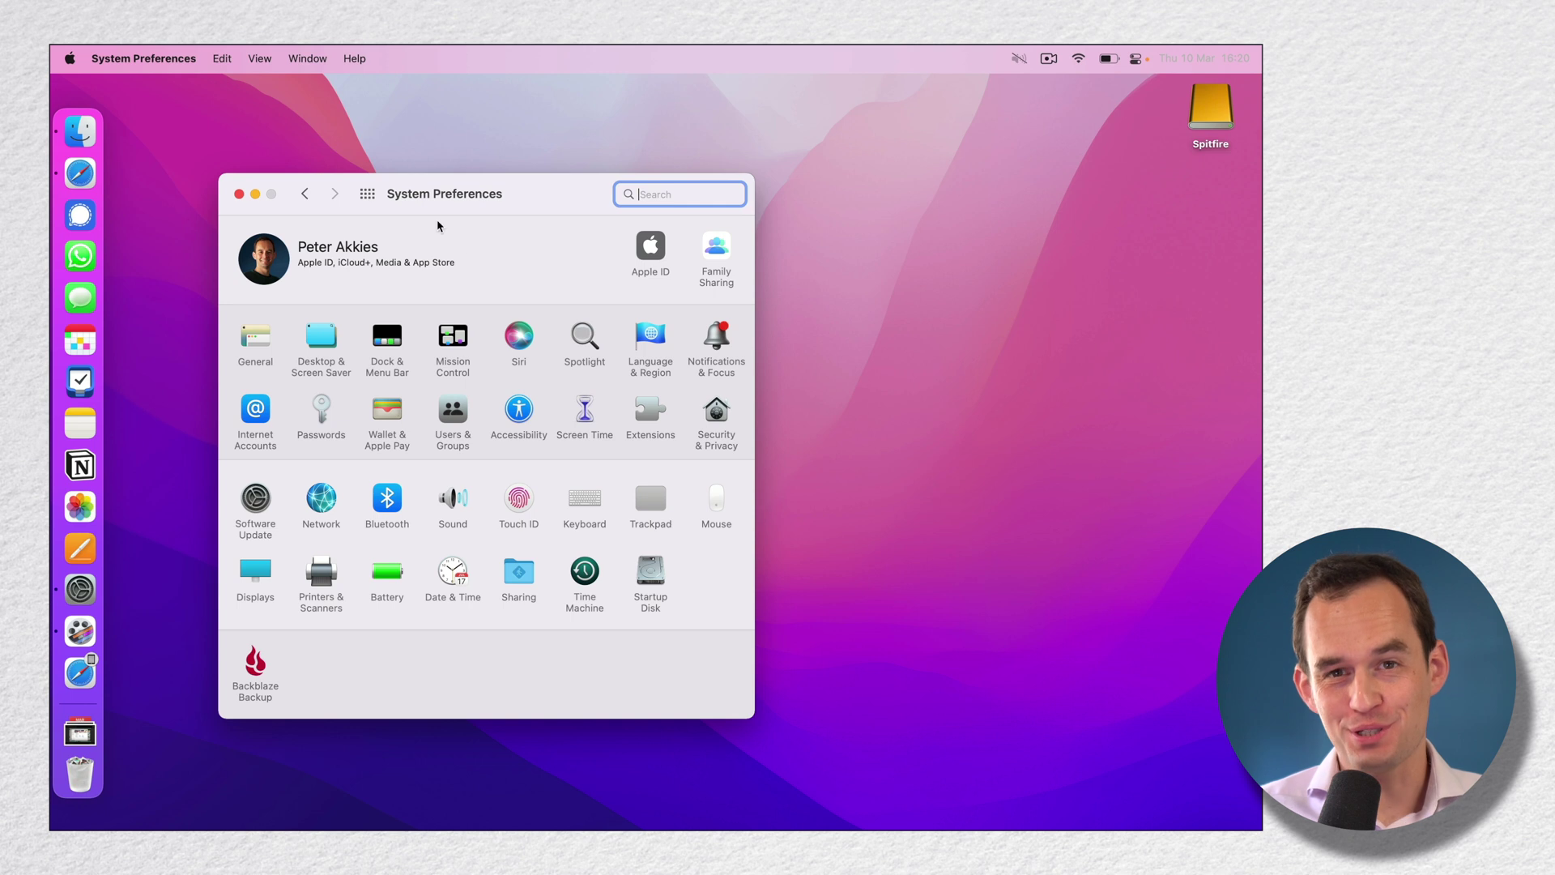
click(586, 582)
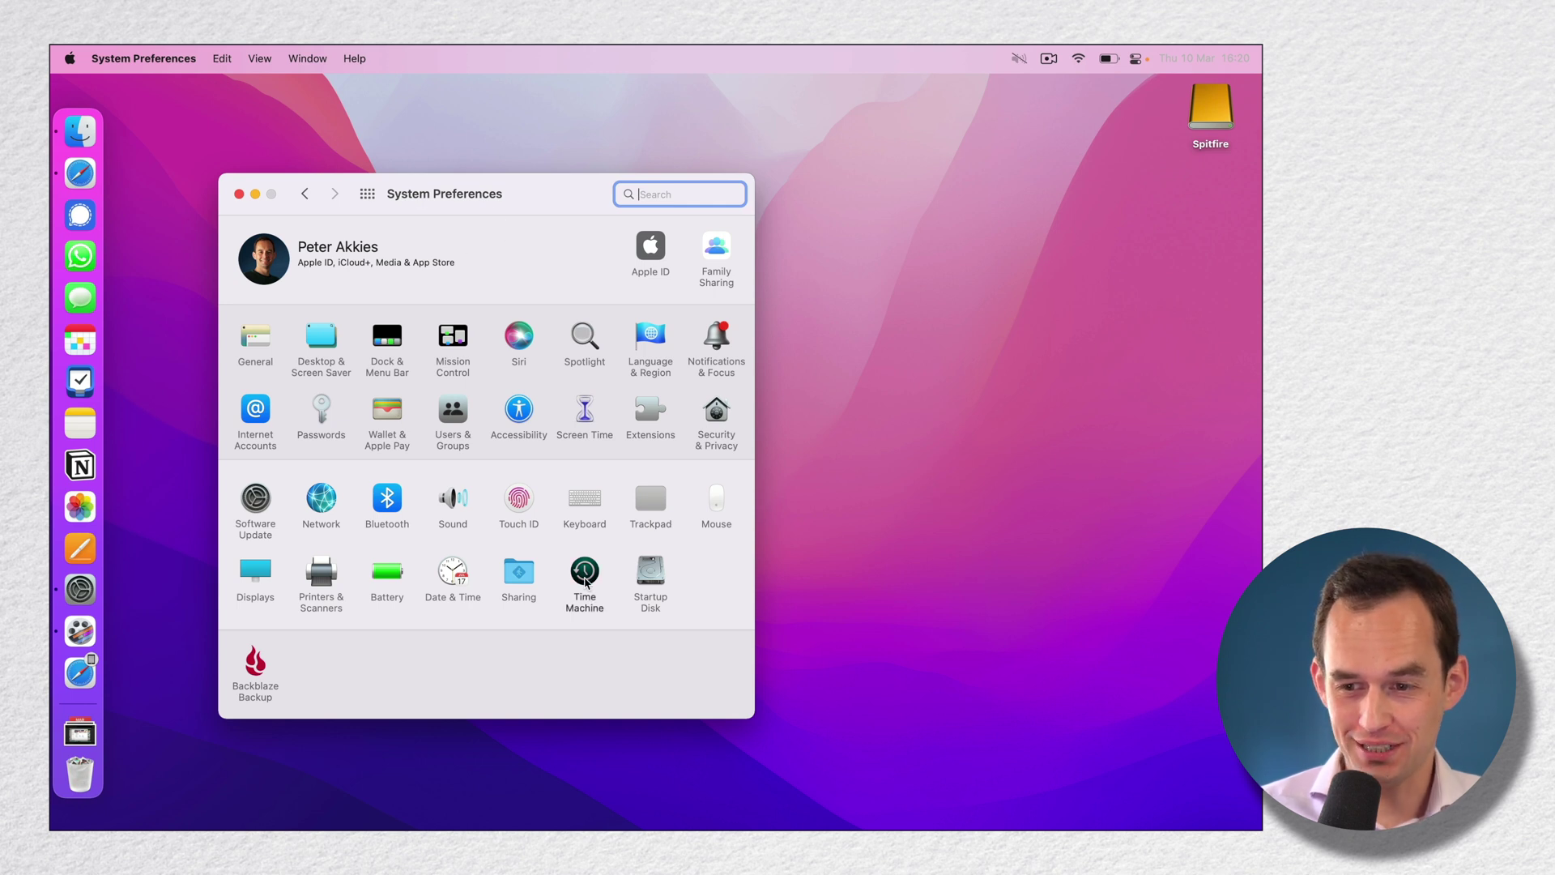
Make Spitfire the encrypted Time Machine backup disk and start encrypting it.
click(590, 327)
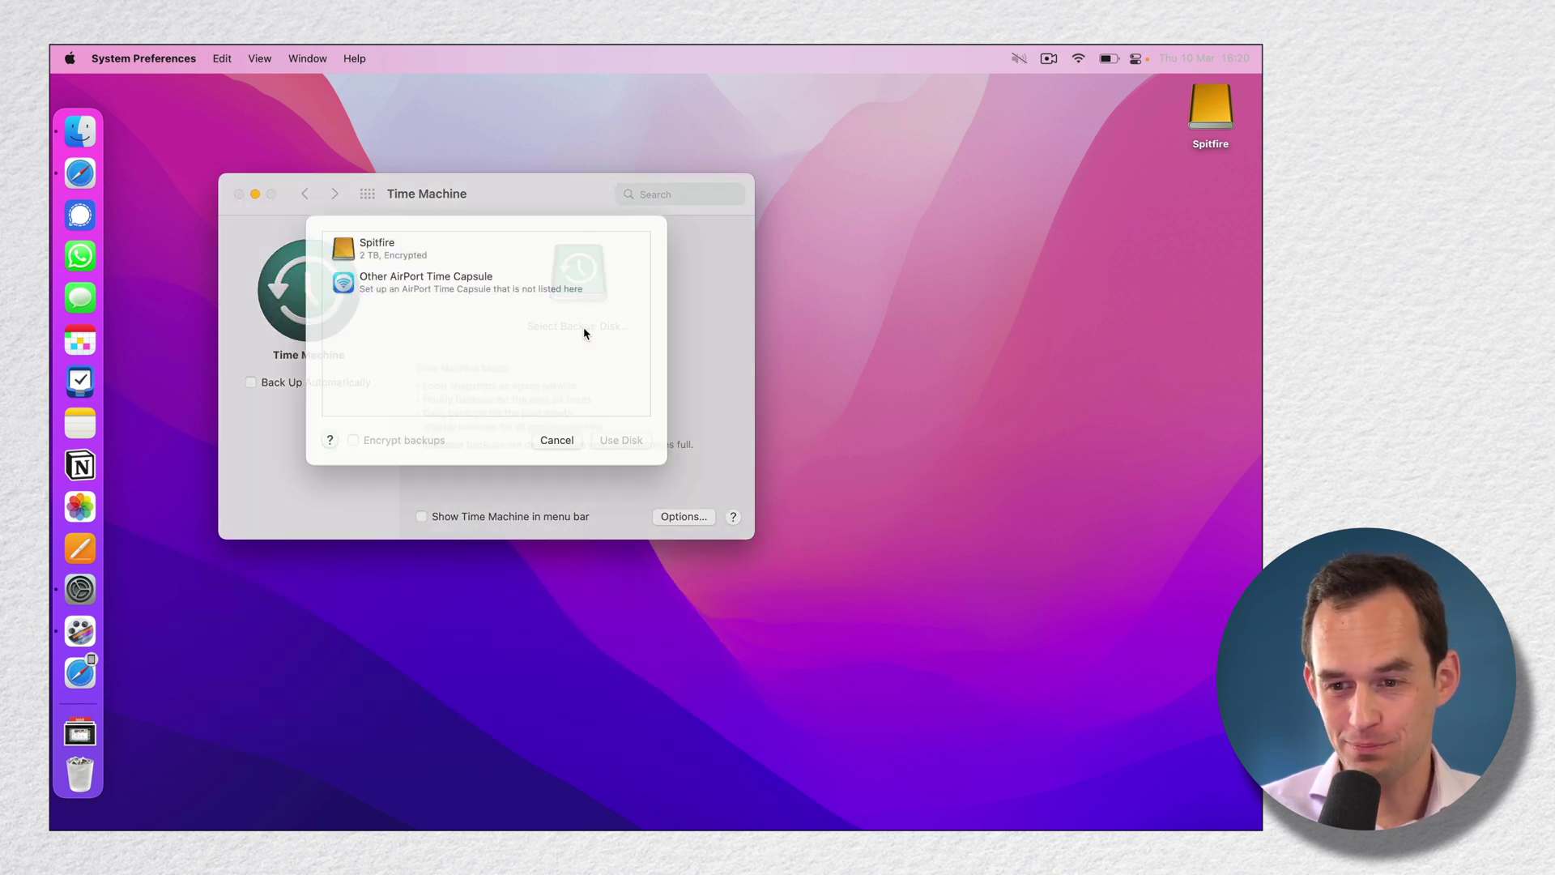
click(410, 272)
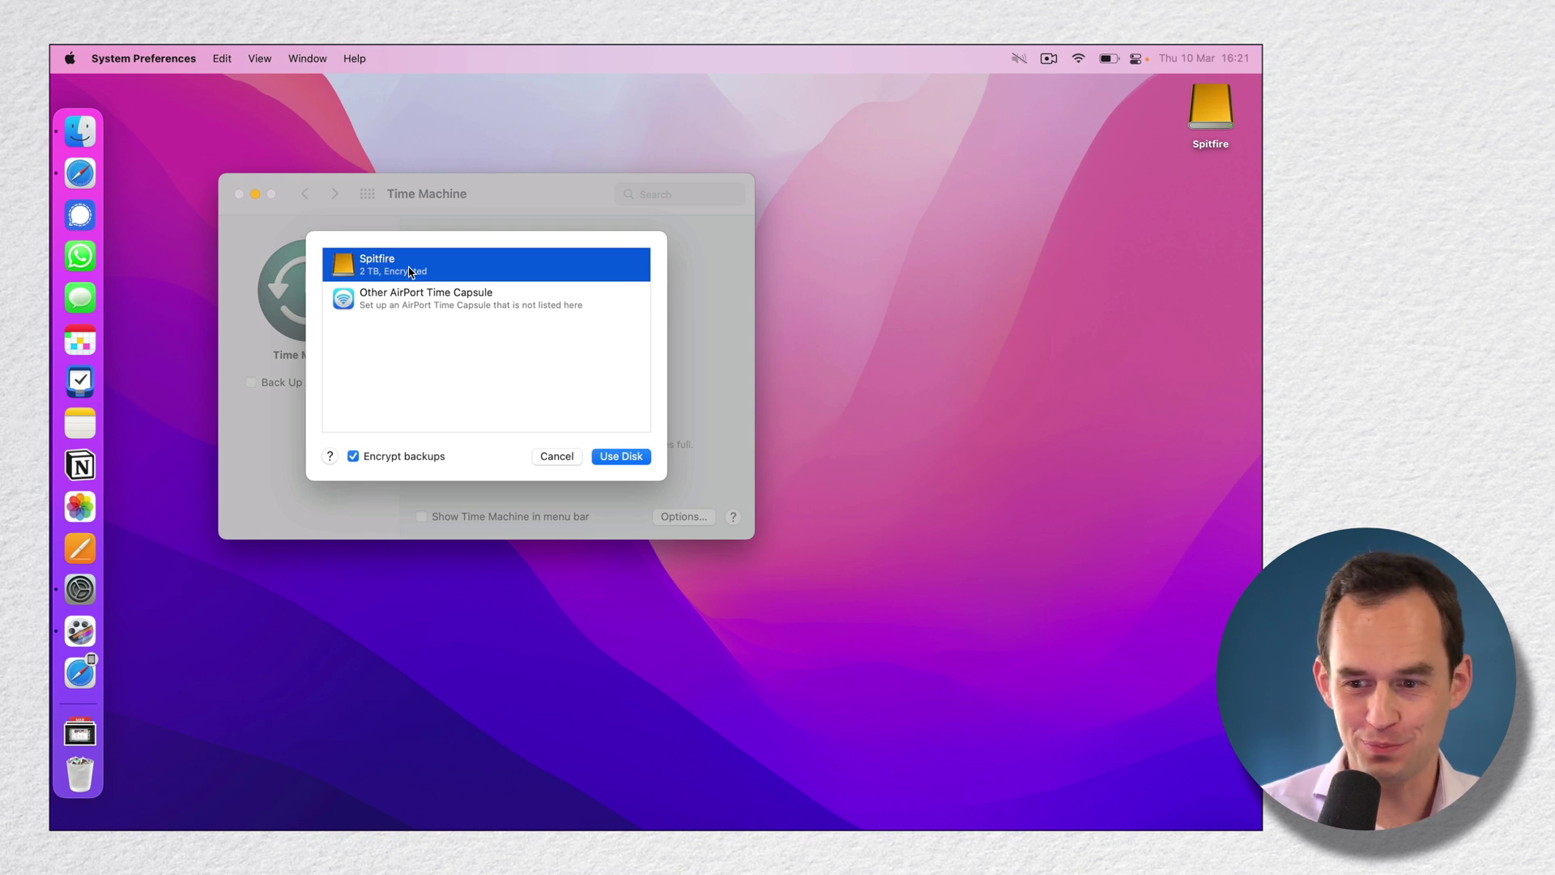
click(617, 455)
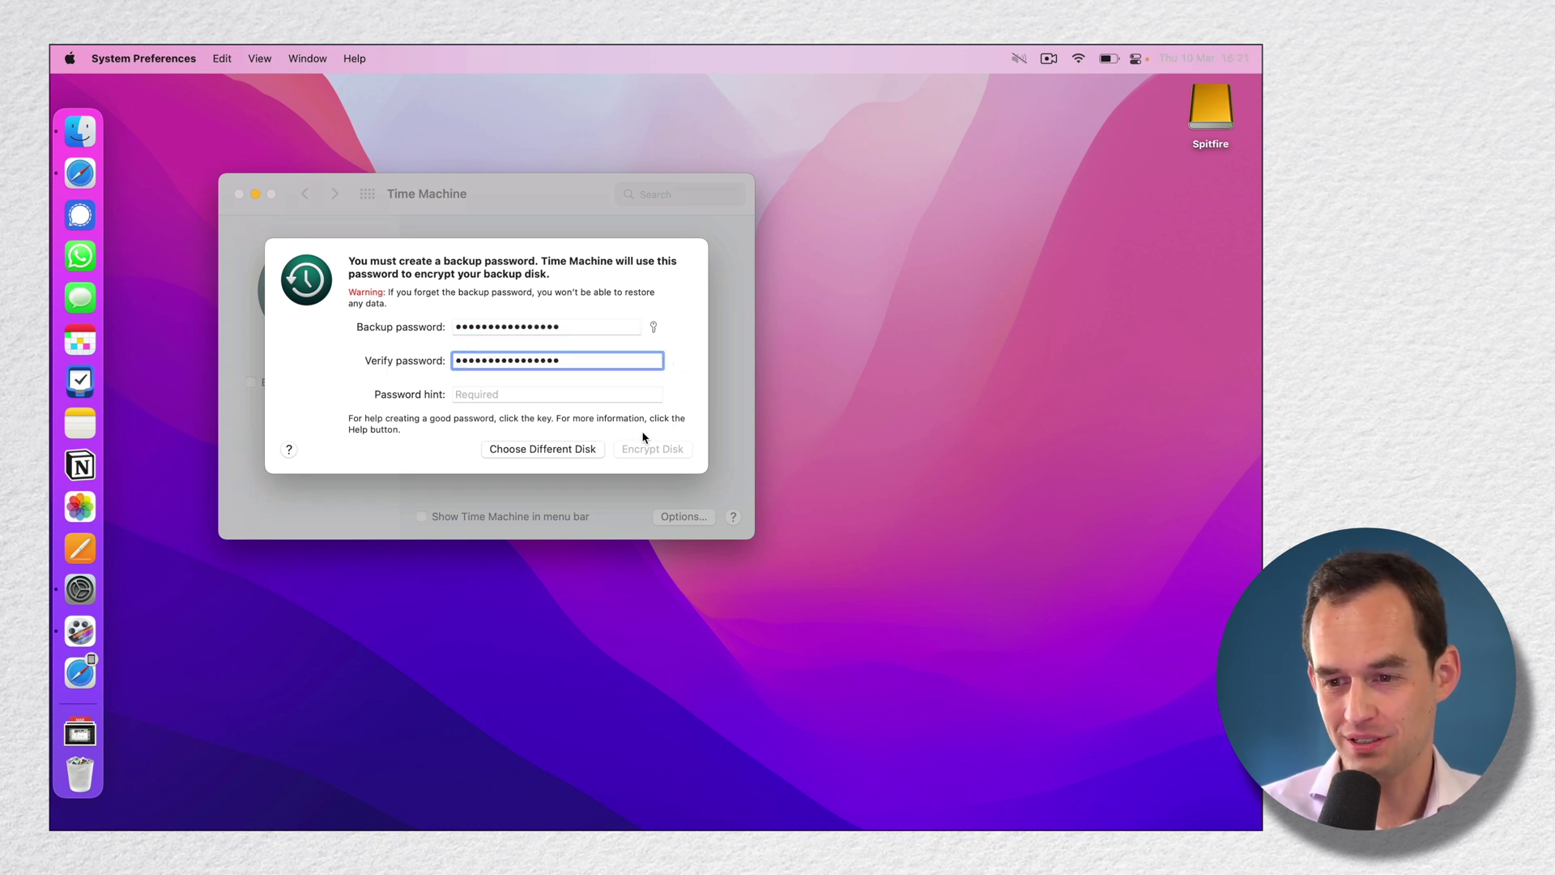
text(I)
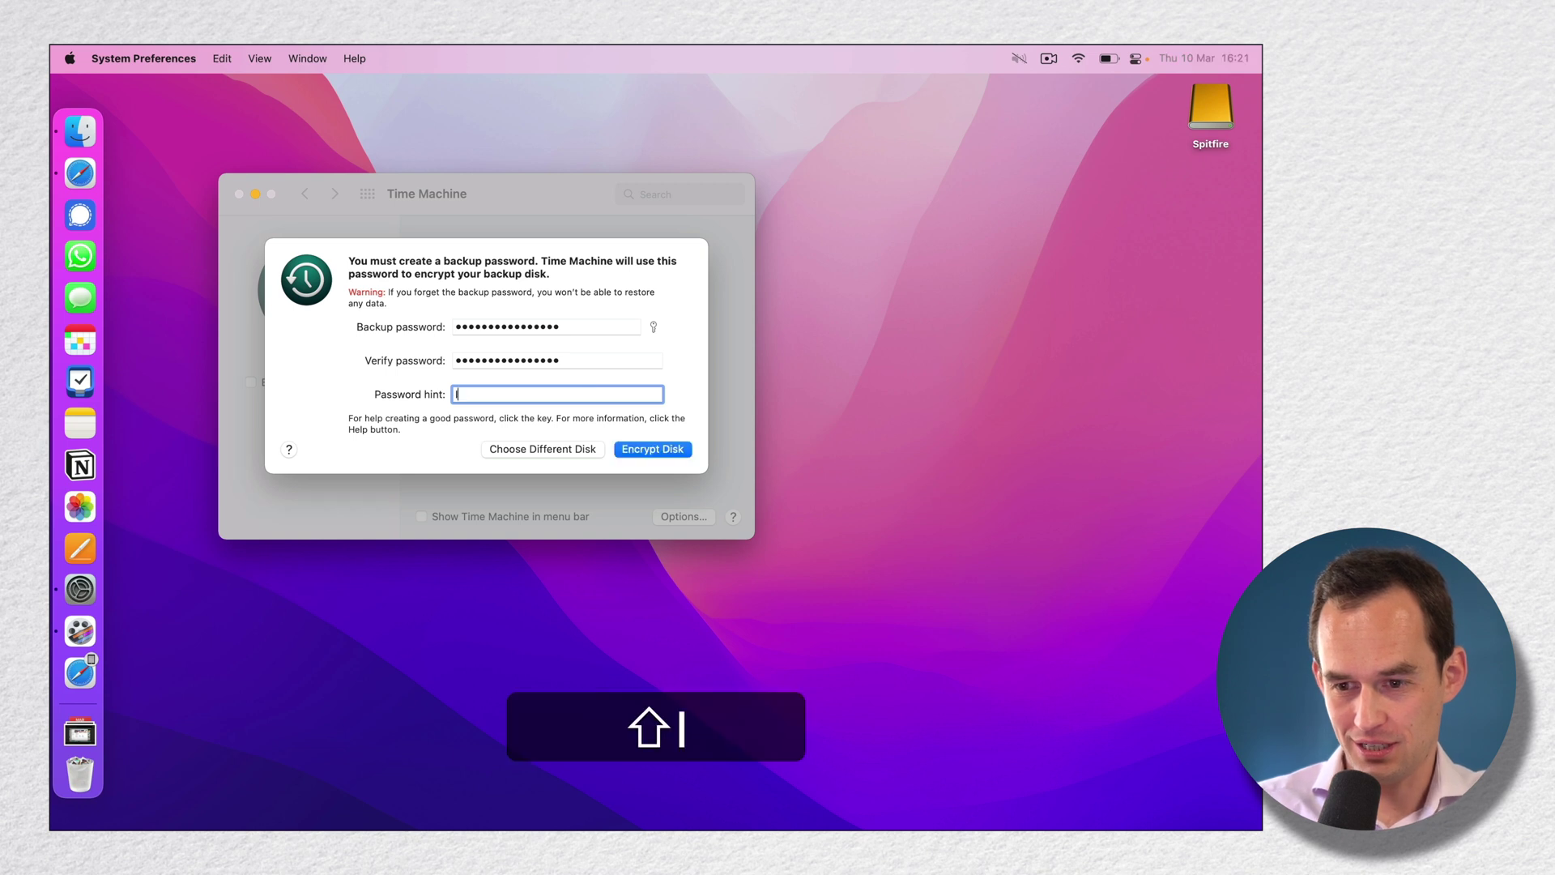
text(t's in 1Password)
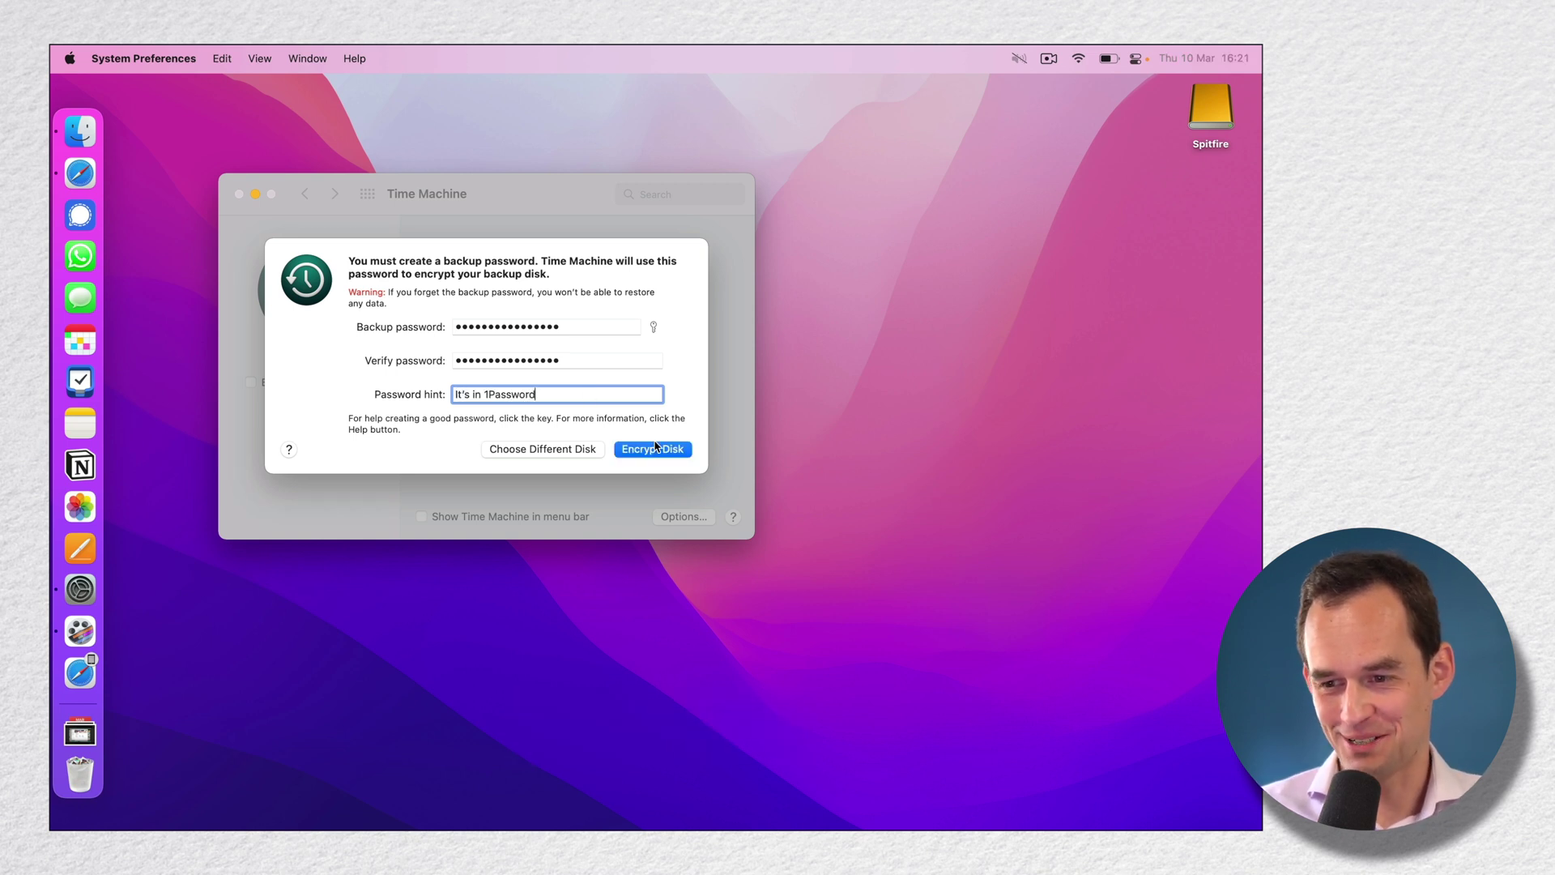
click(654, 448)
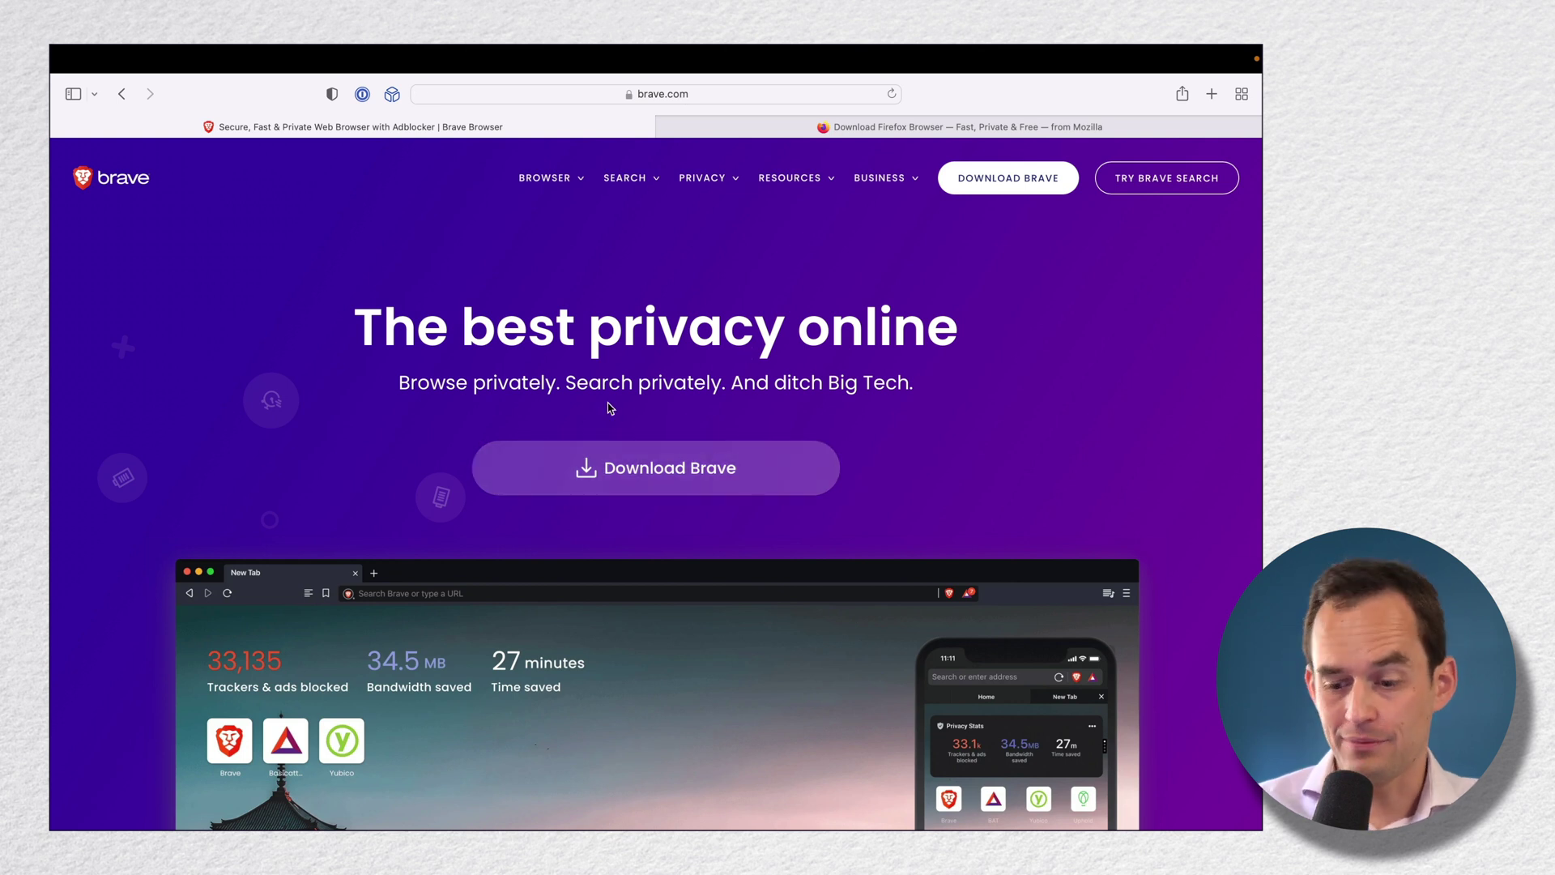
Launch Brave, load Mozilla's Firefox download page in a single tab, and launch Firefox.
key(super+space)
text(brave)
key(Return)
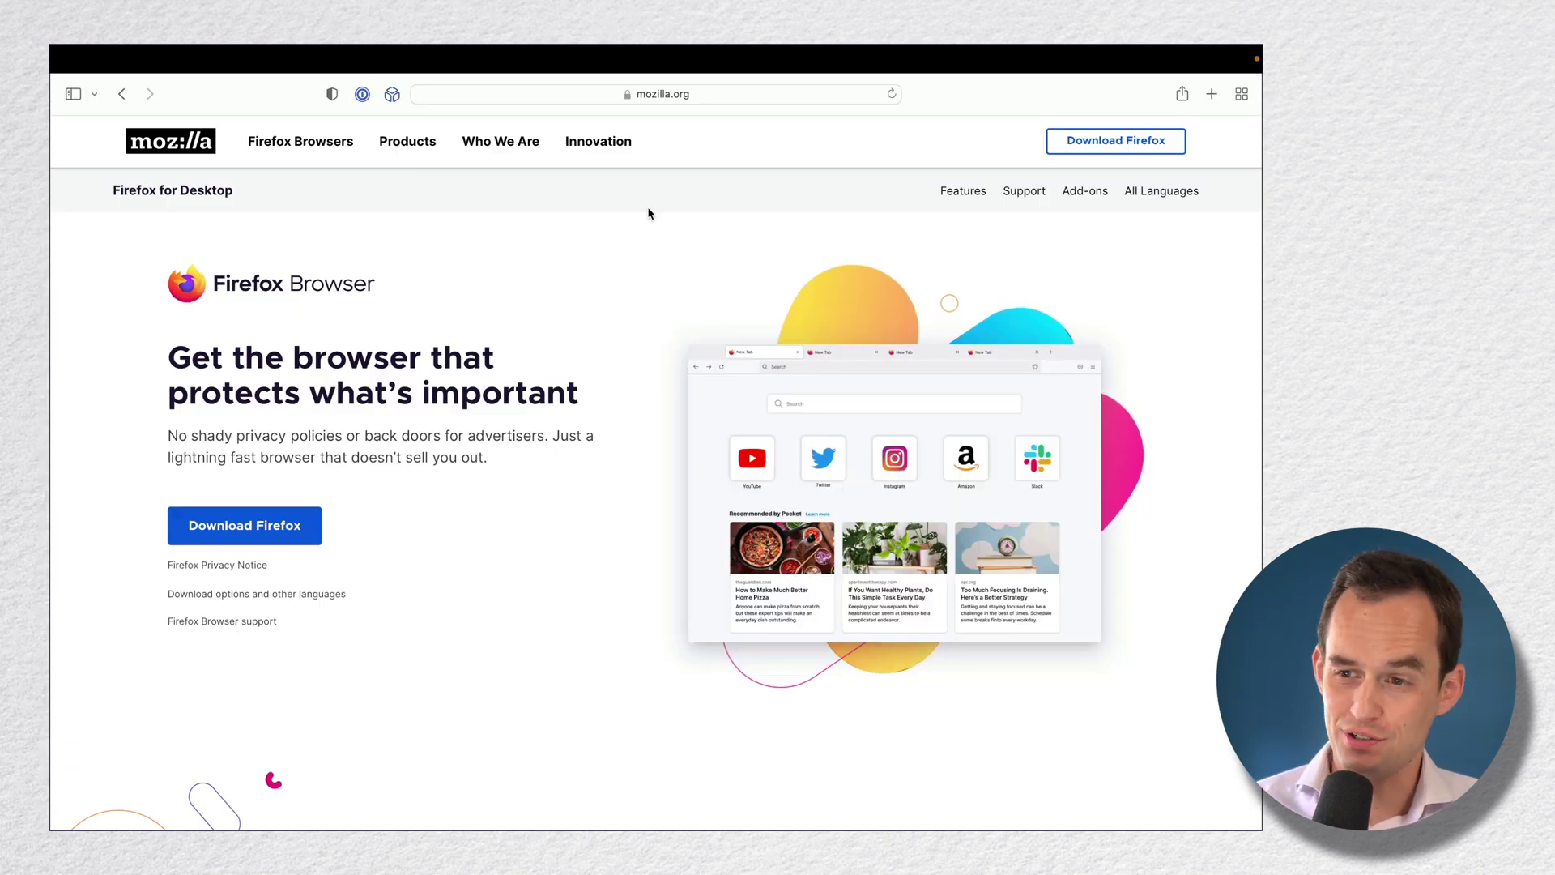
key(super+t)
text(firefox.com)
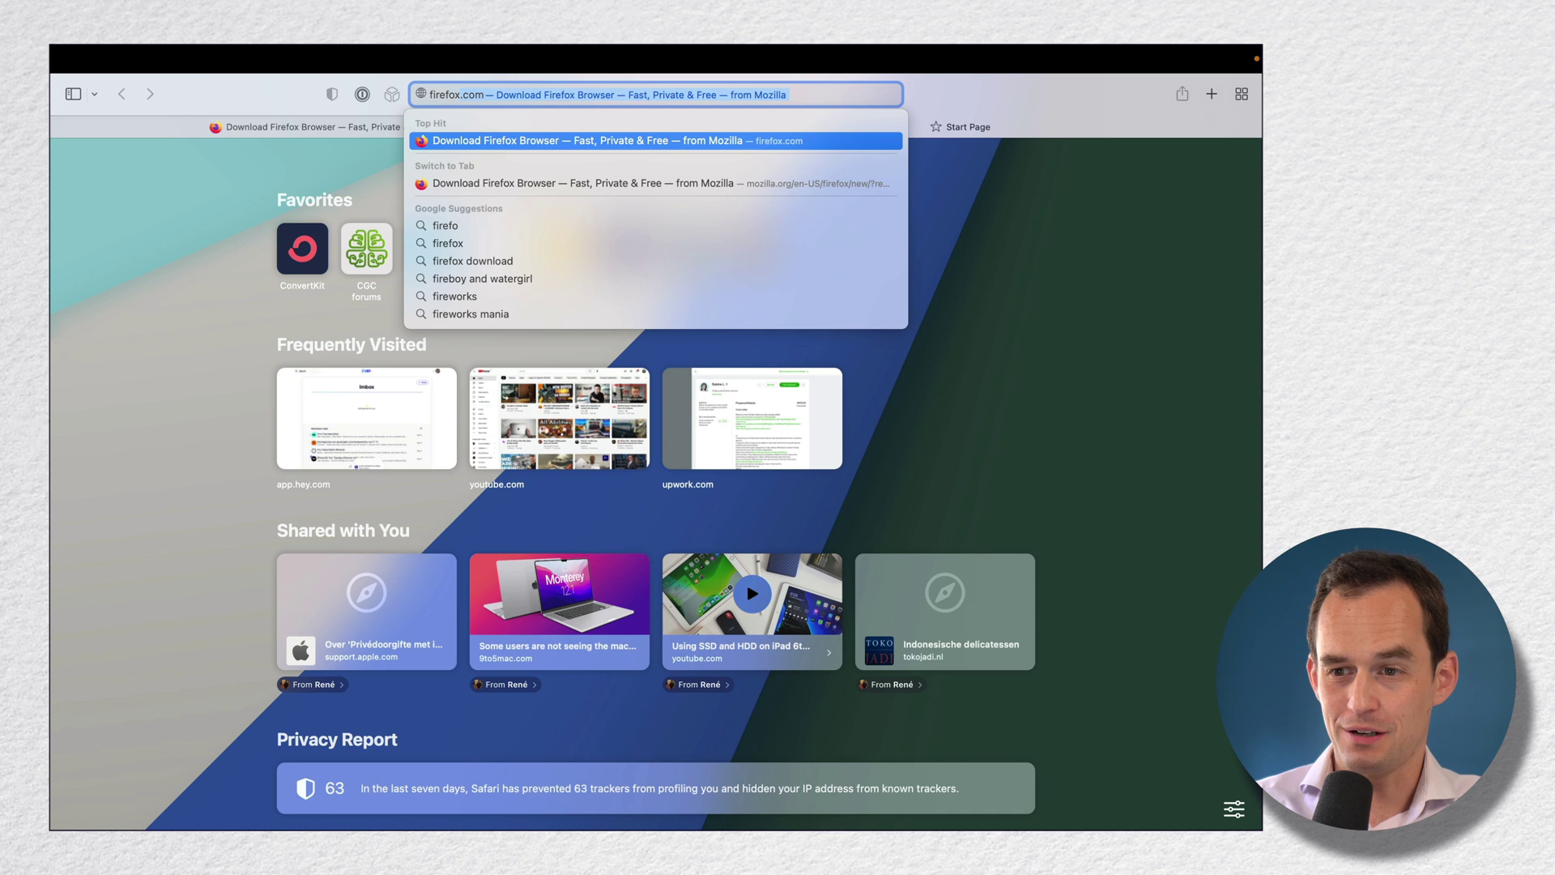
key(Return)
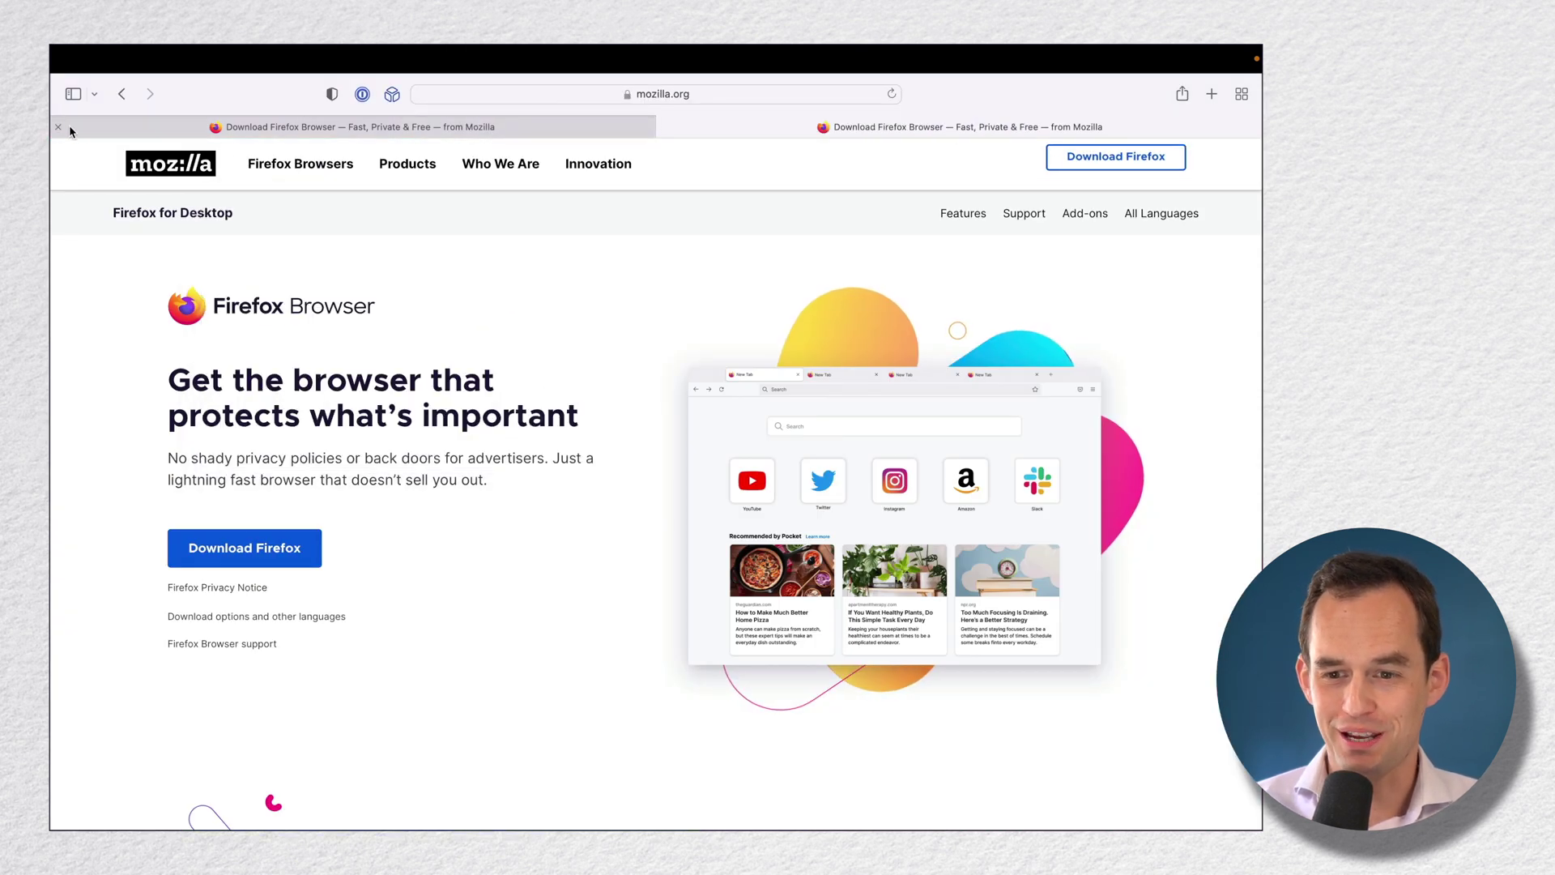
click(60, 127)
key(super+space)
text(firefox)
key(Return)
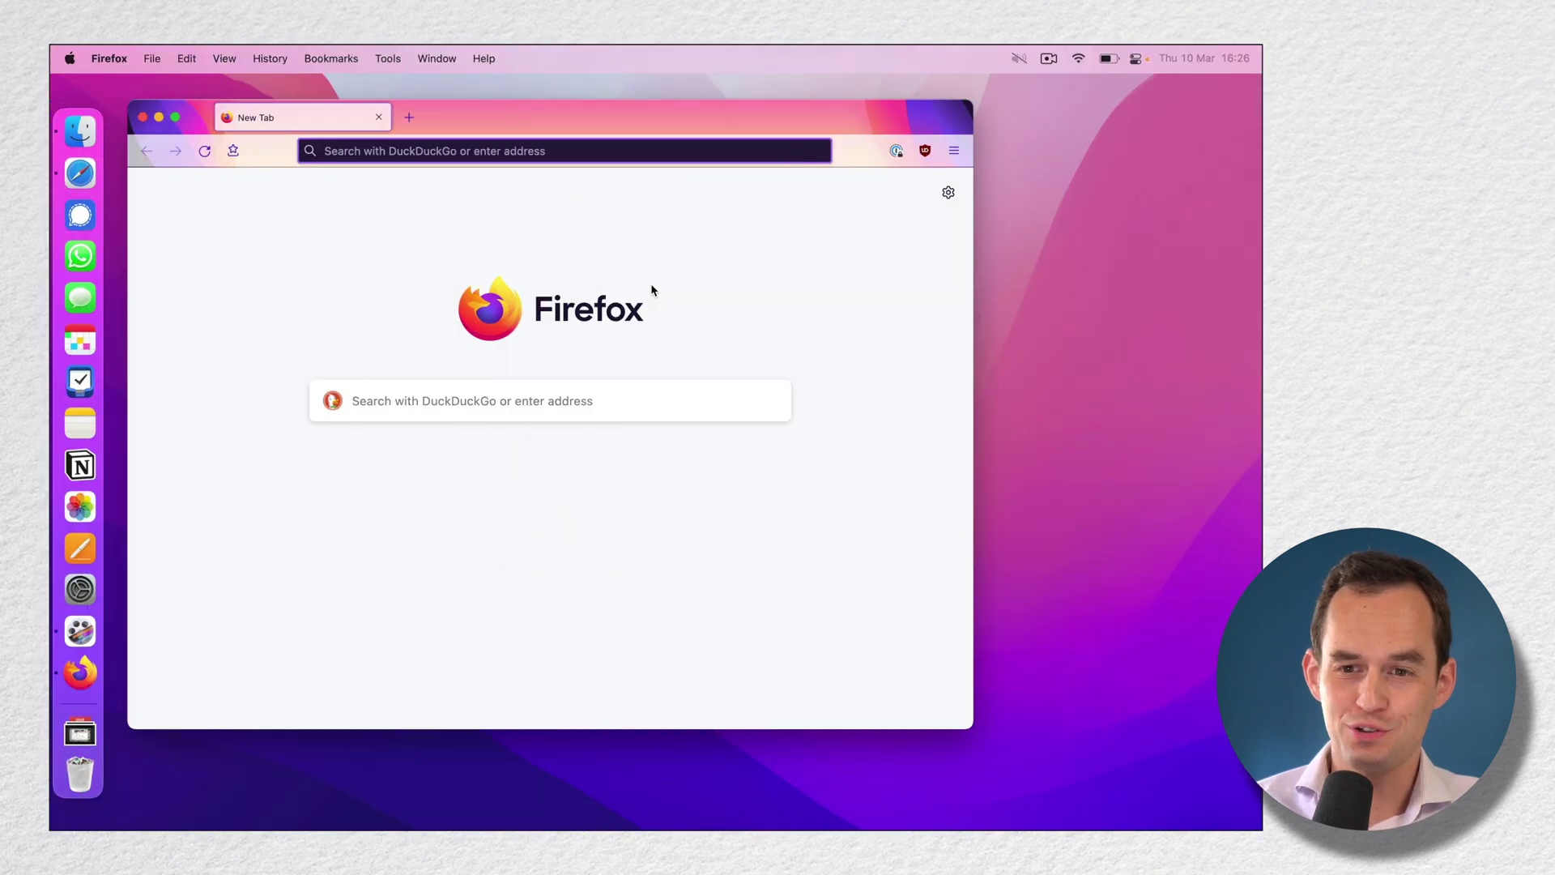
Expand the Firefox window to full screen with Ctrl+Cmd+F.
key(ctrl+super+f)
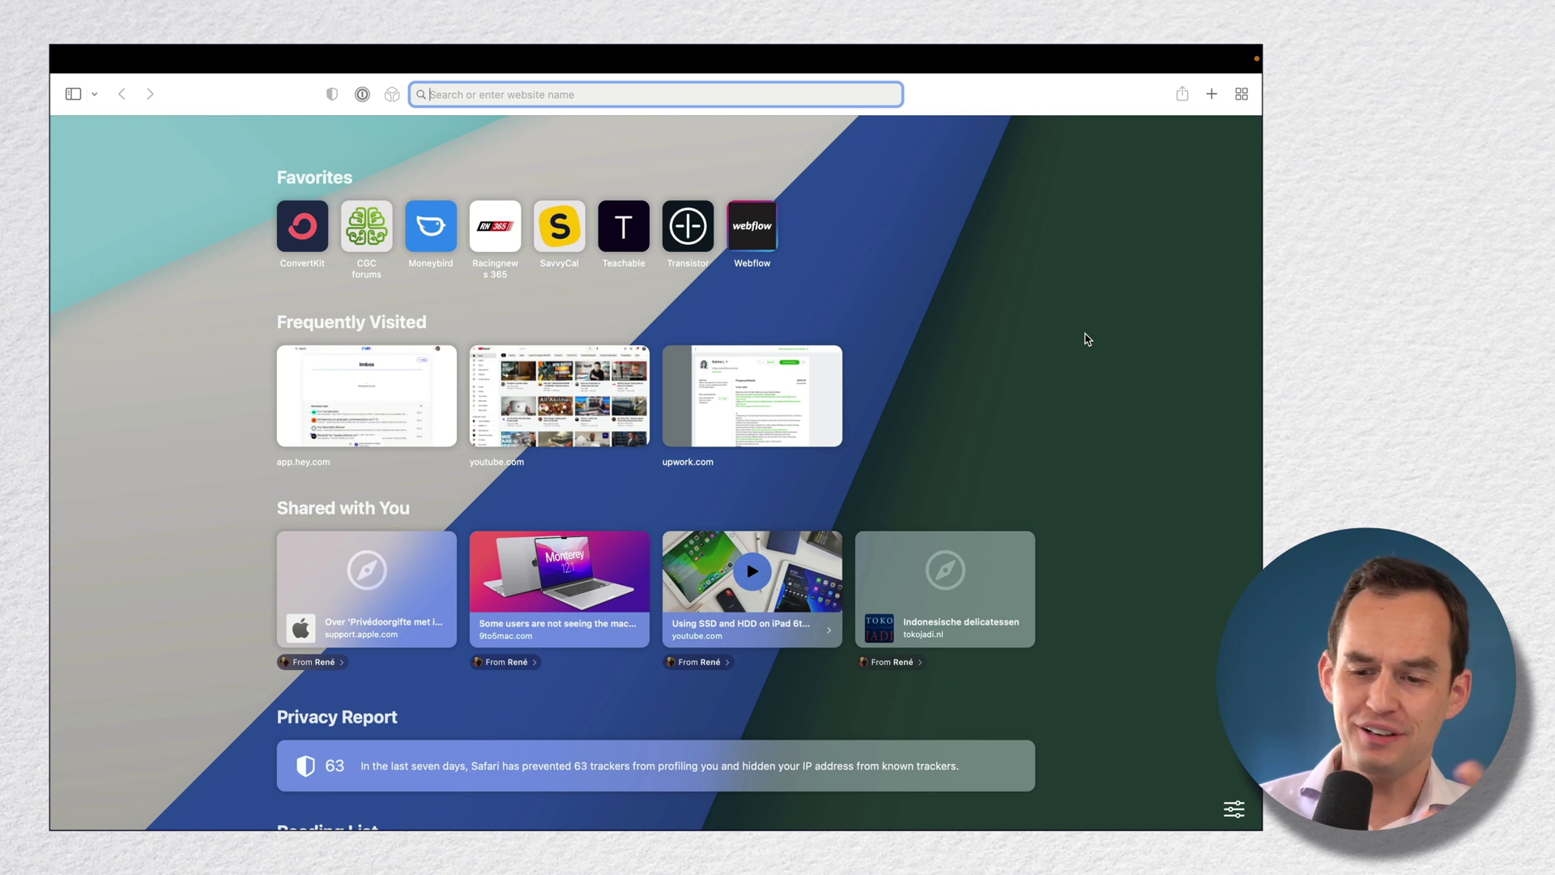
scroll(1088, 339, down, 5)
scroll(1088, 339, up, 5)
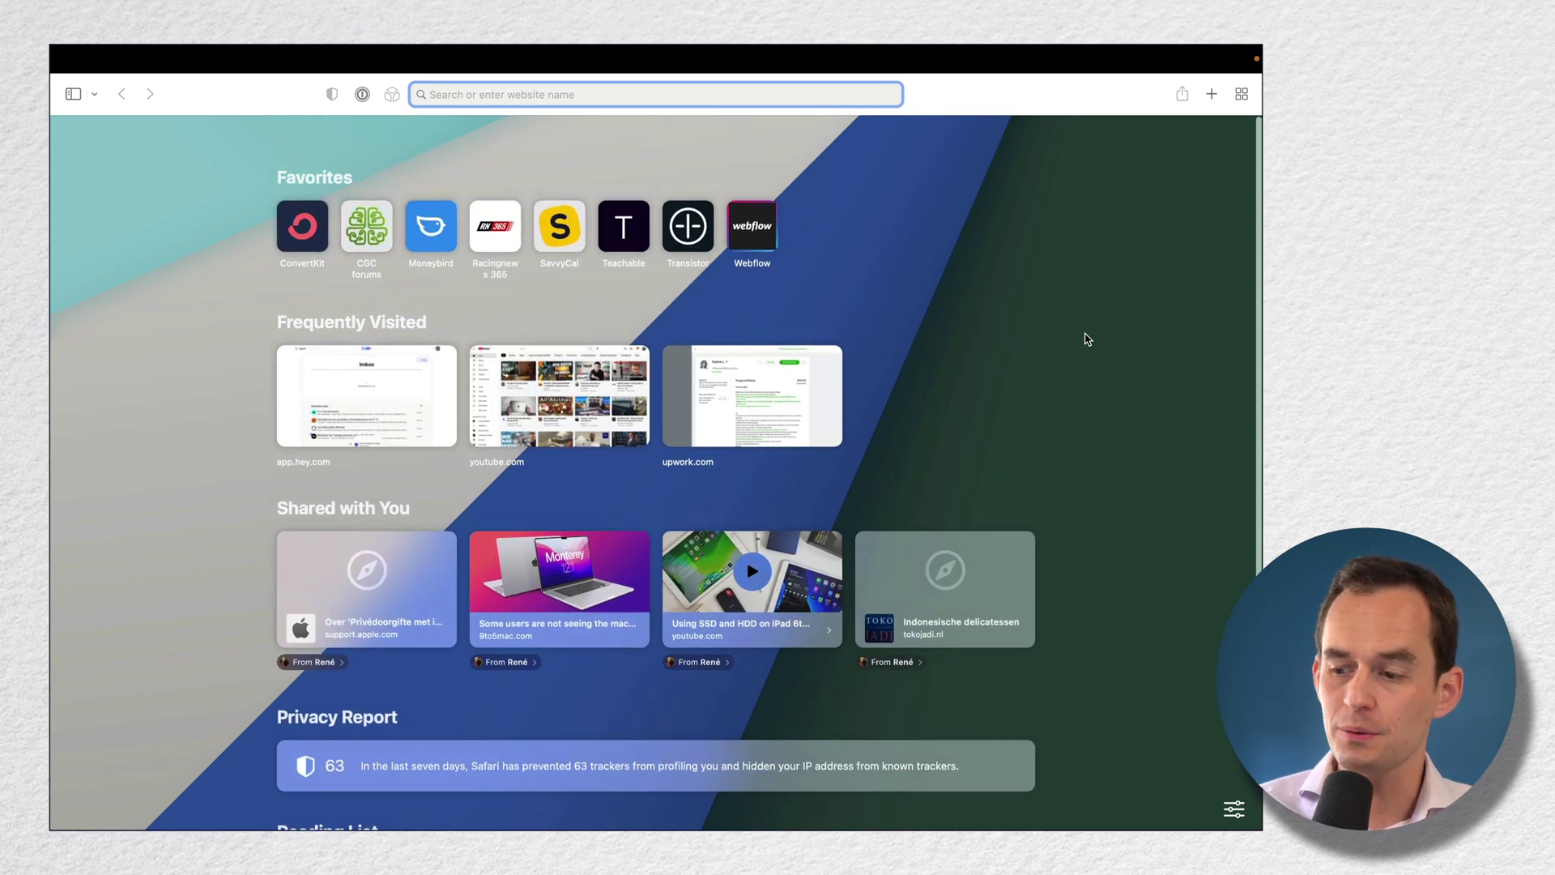
Uncheck Shared with You, Privacy Report and Reading List in the start page options.
click(1234, 809)
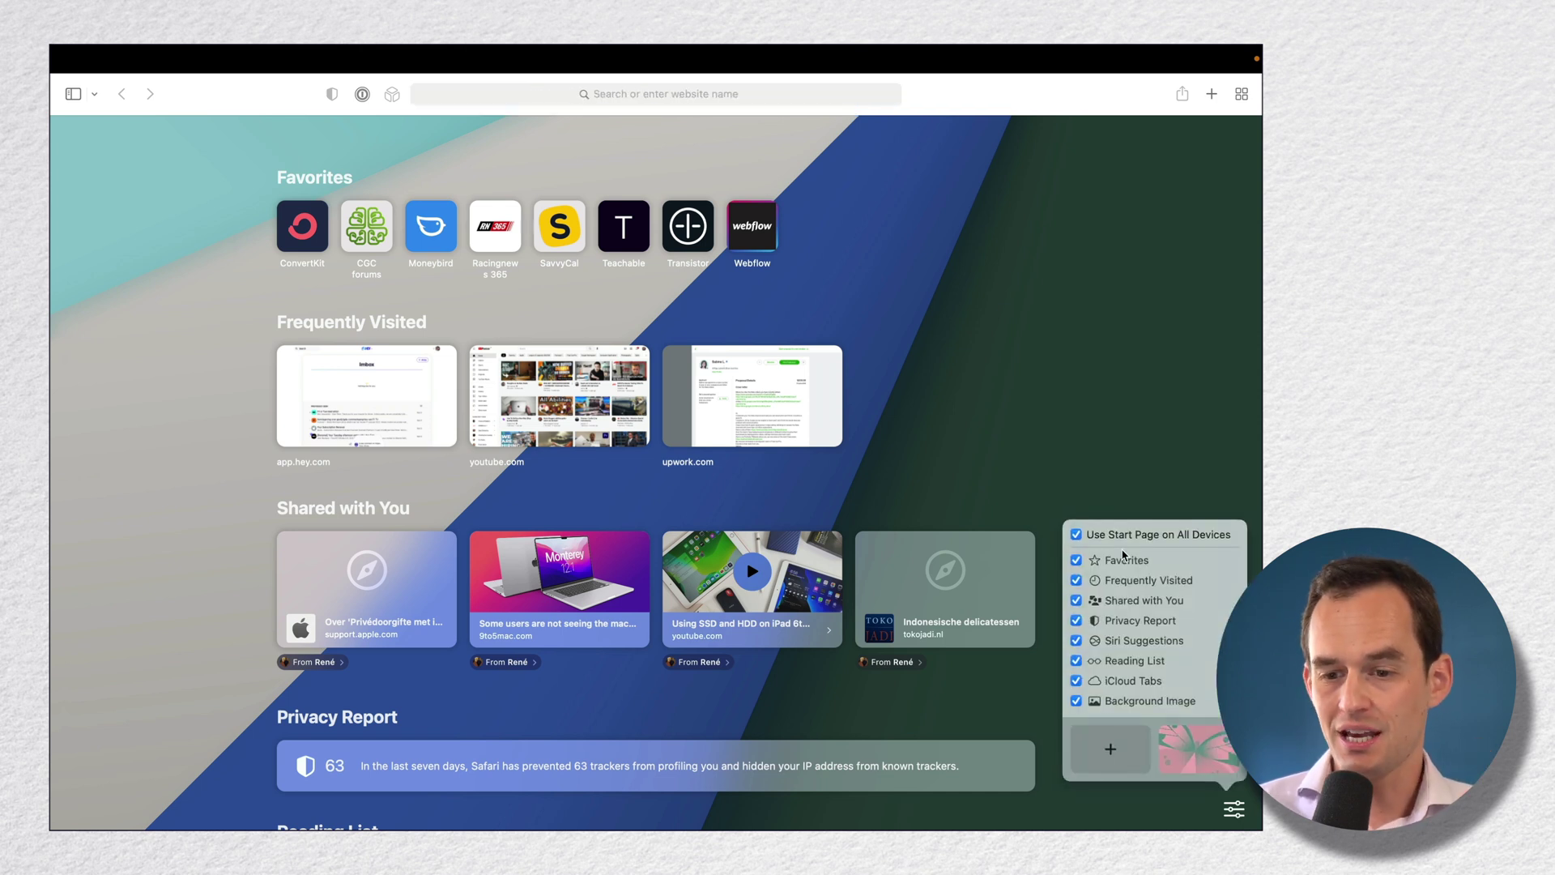
click(1076, 603)
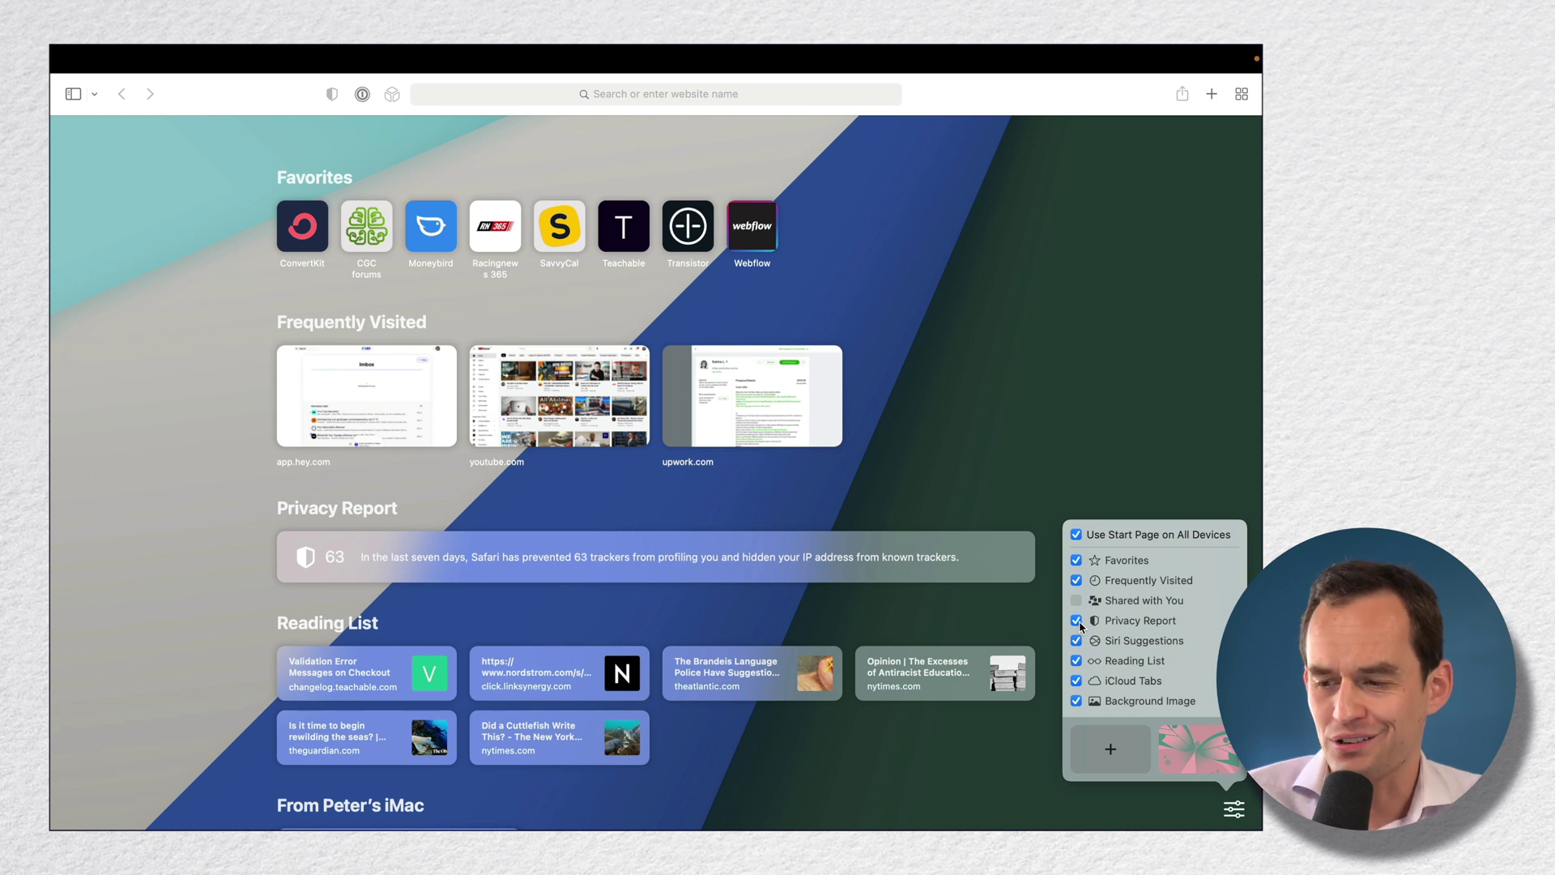
click(1077, 621)
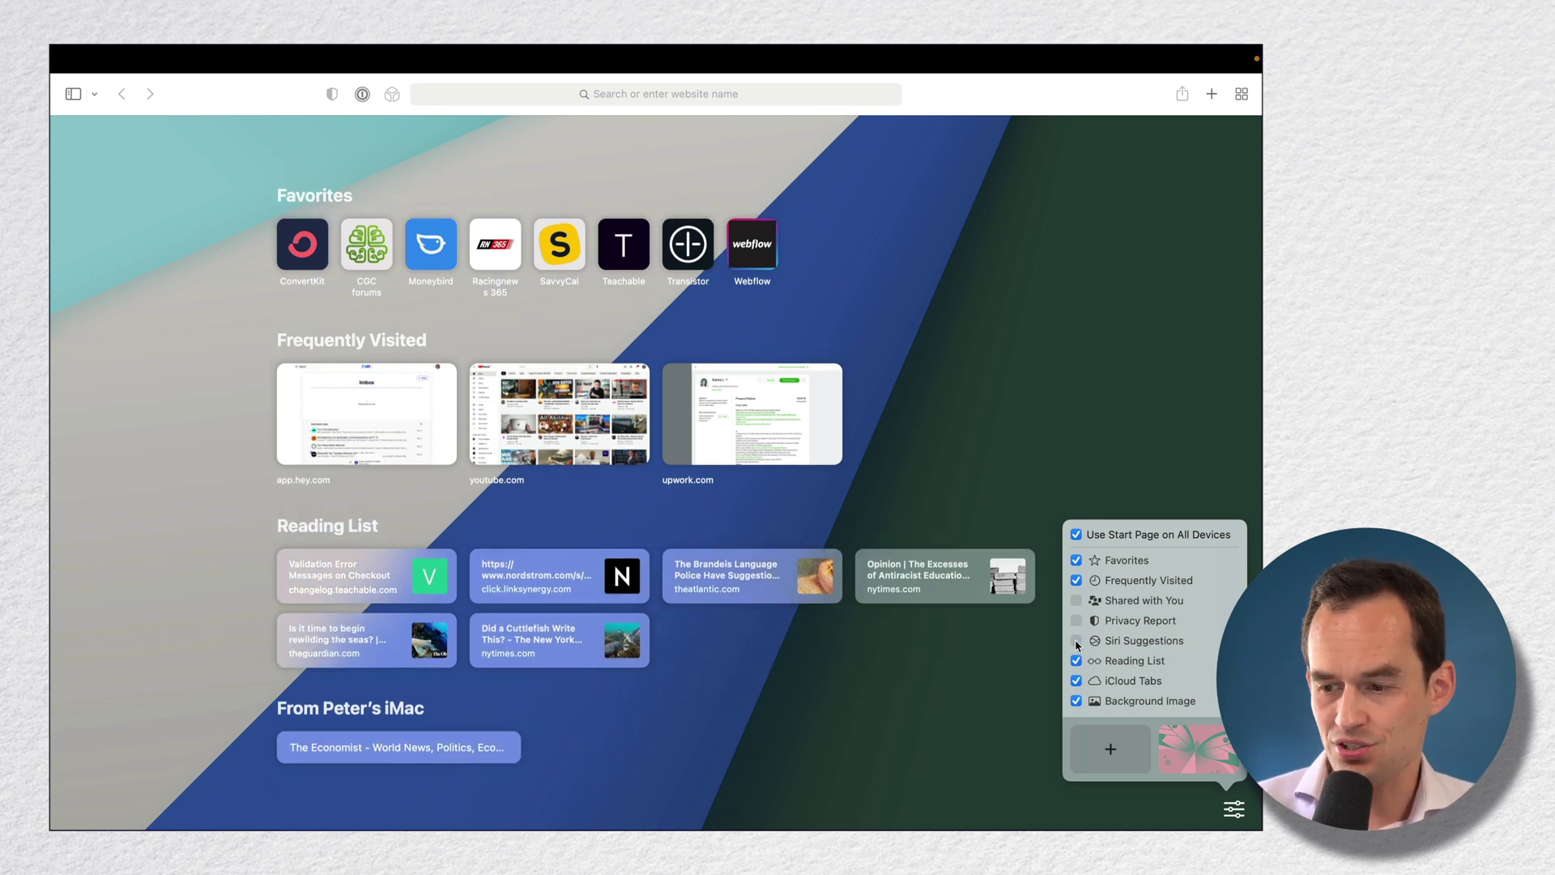
click(1077, 661)
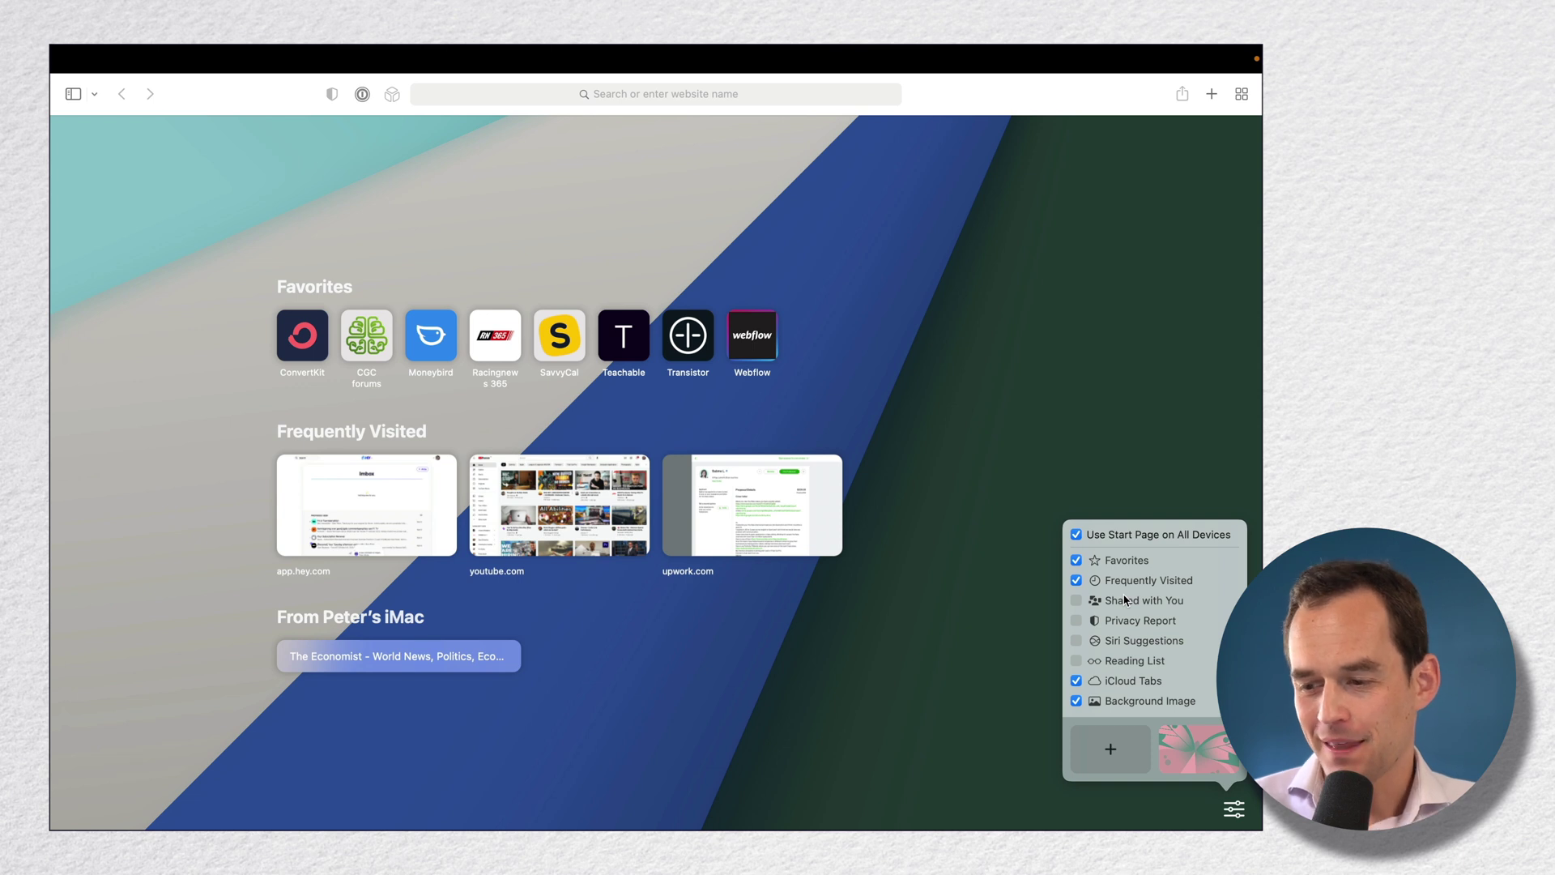
Set Safari's start page background to Chroma Blue.heic from Desktop Pictures.
click(1111, 749)
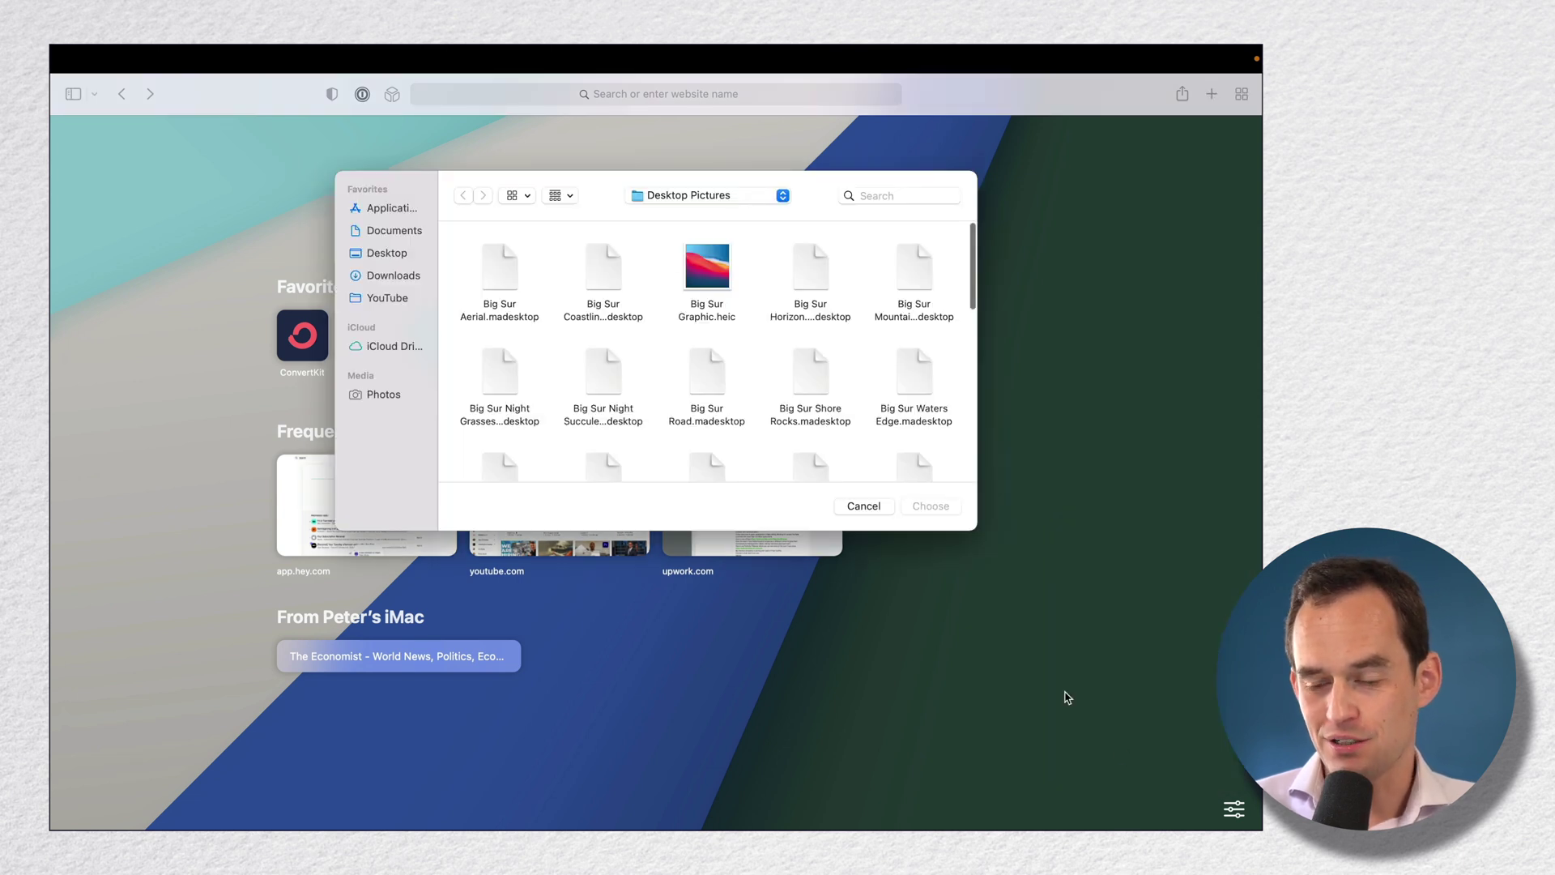
scroll(718, 319, down, 5)
scroll(717, 318, down, 5)
scroll(717, 319, down, 5)
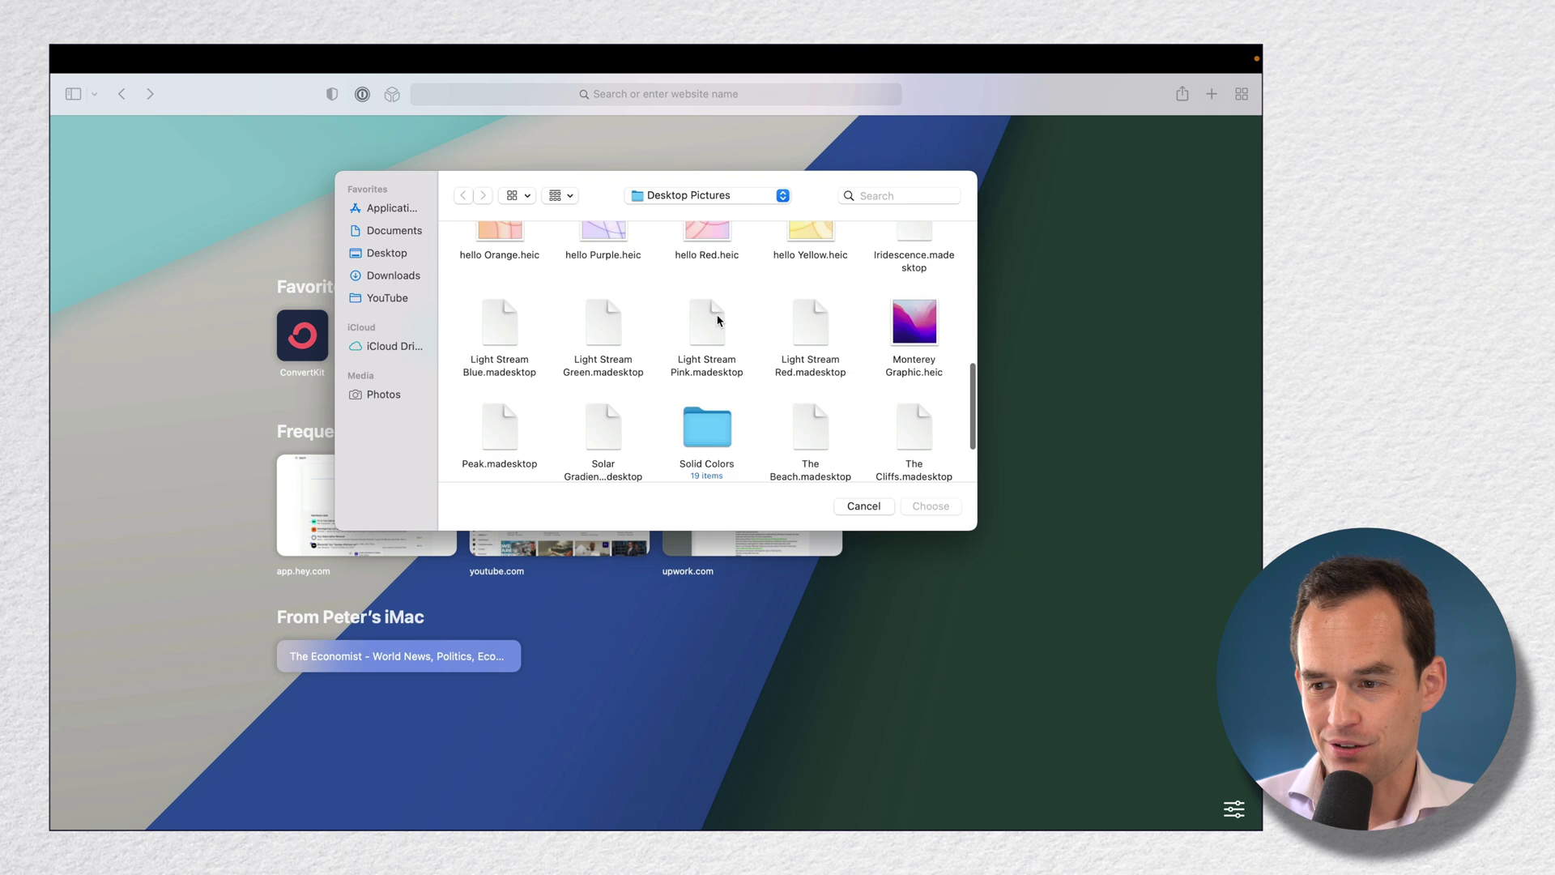
scroll(718, 319, down, 2)
scroll(717, 320, down, 3)
scroll(717, 320, up, 3)
click(914, 298)
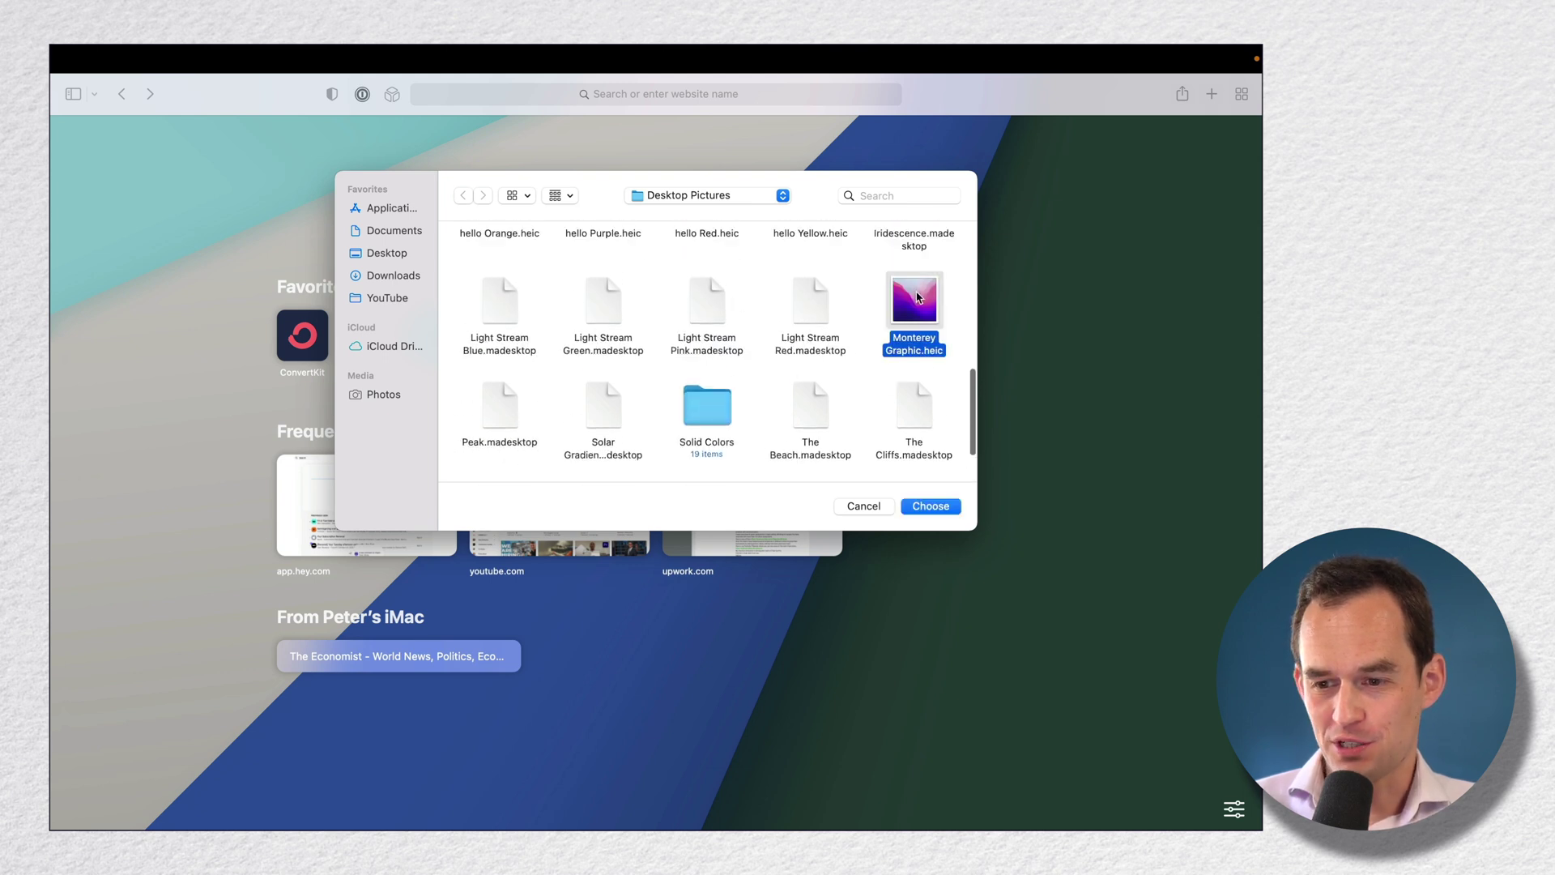
scroll(766, 368, up, 5)
click(914, 283)
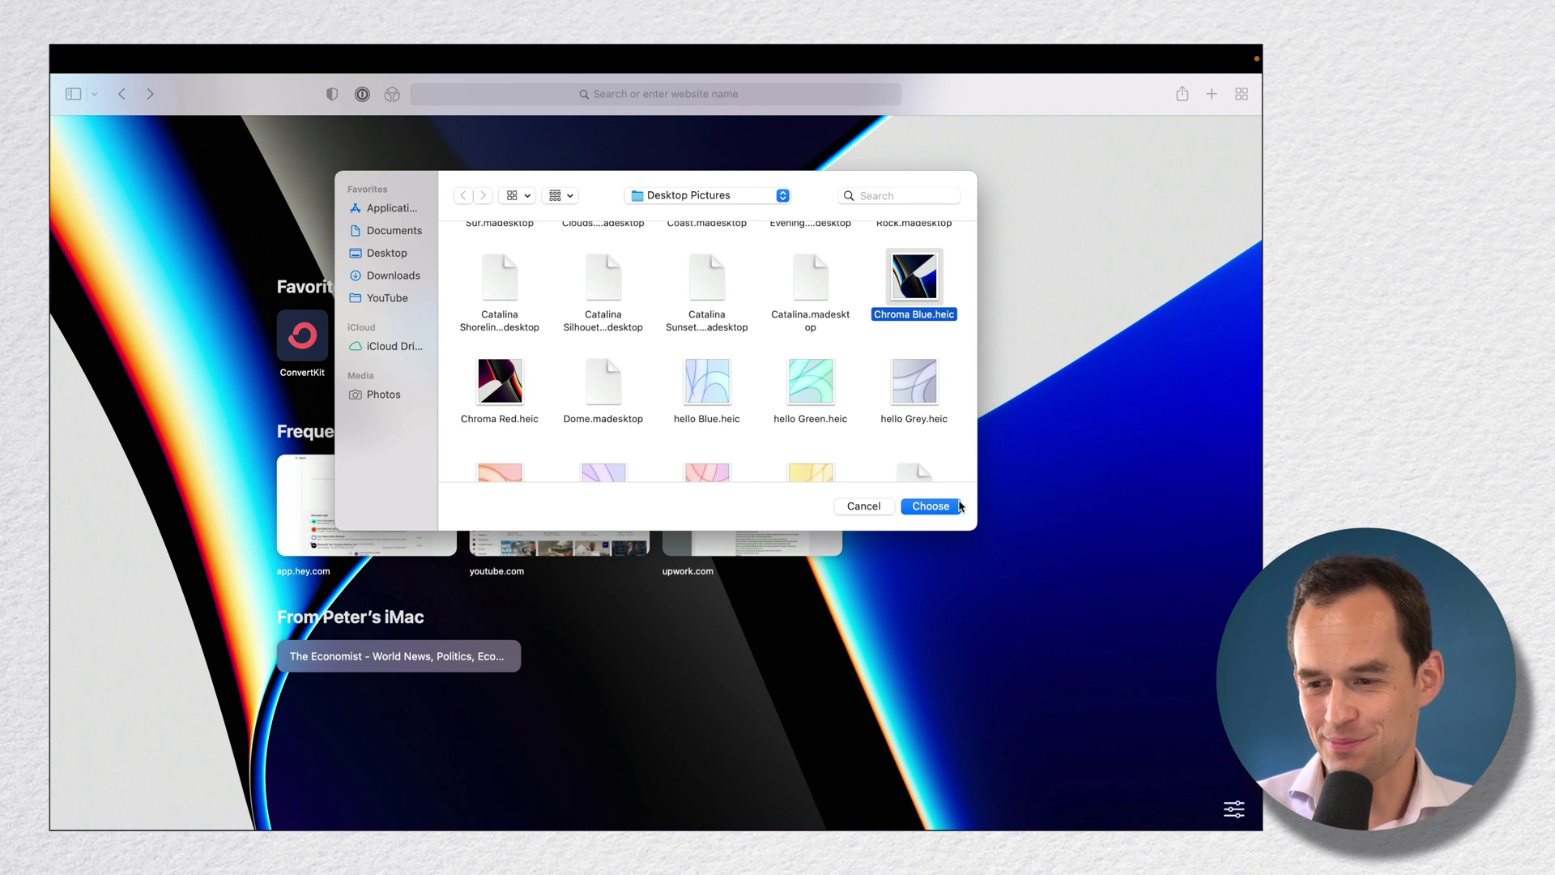
click(931, 509)
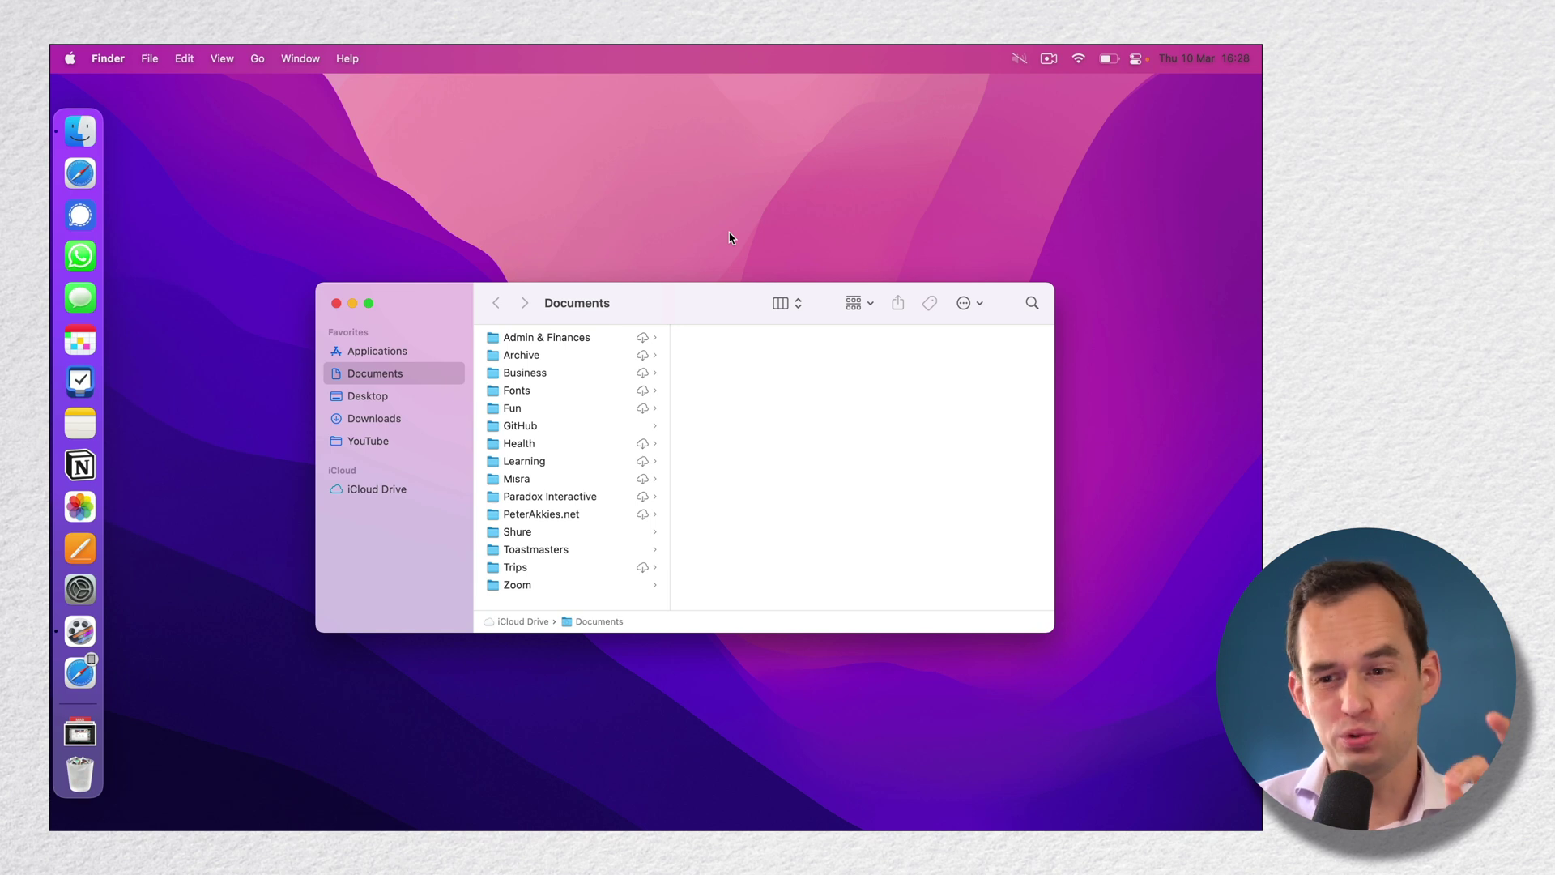
Show the Applications folder from the Finder sidebar.
click(415, 352)
scroll(676, 486, up, 10)
scroll(677, 468, up, 5)
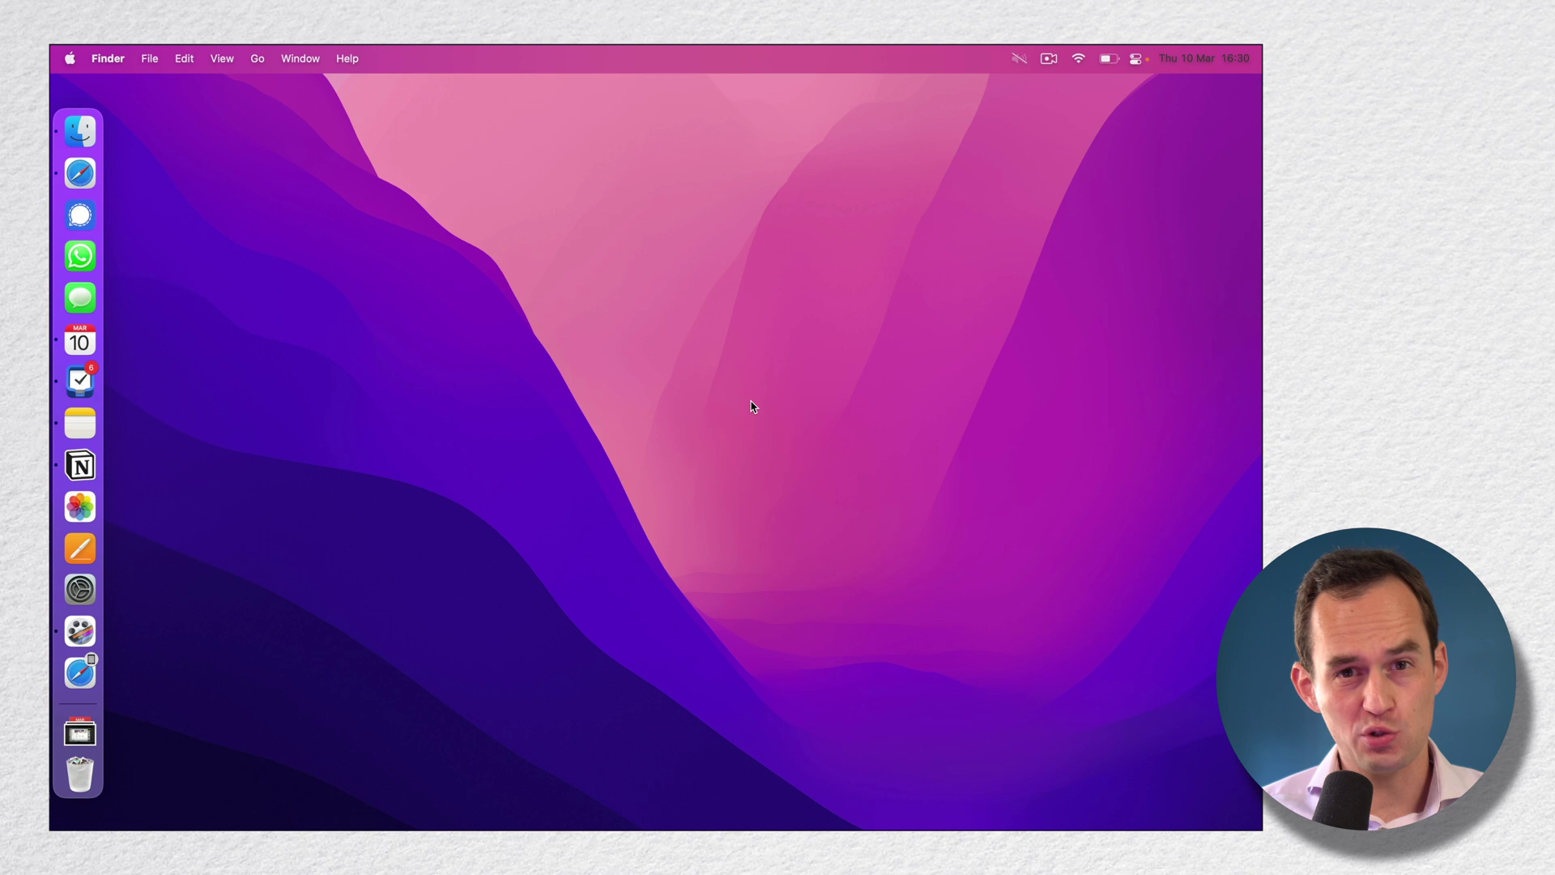
key(ctrl+Up)
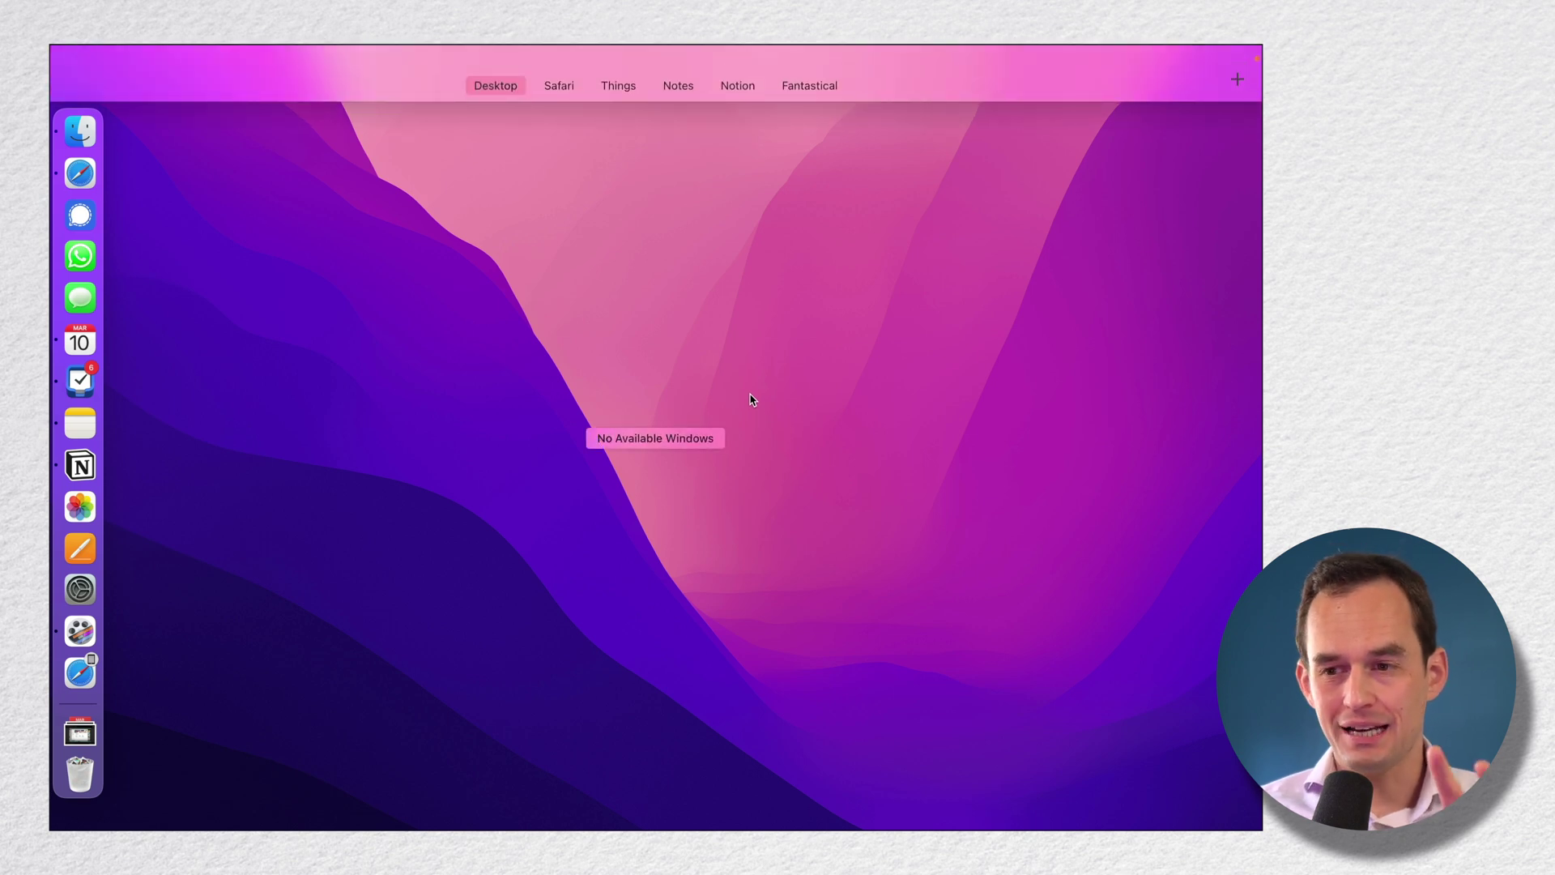
mouse_move(311, 116)
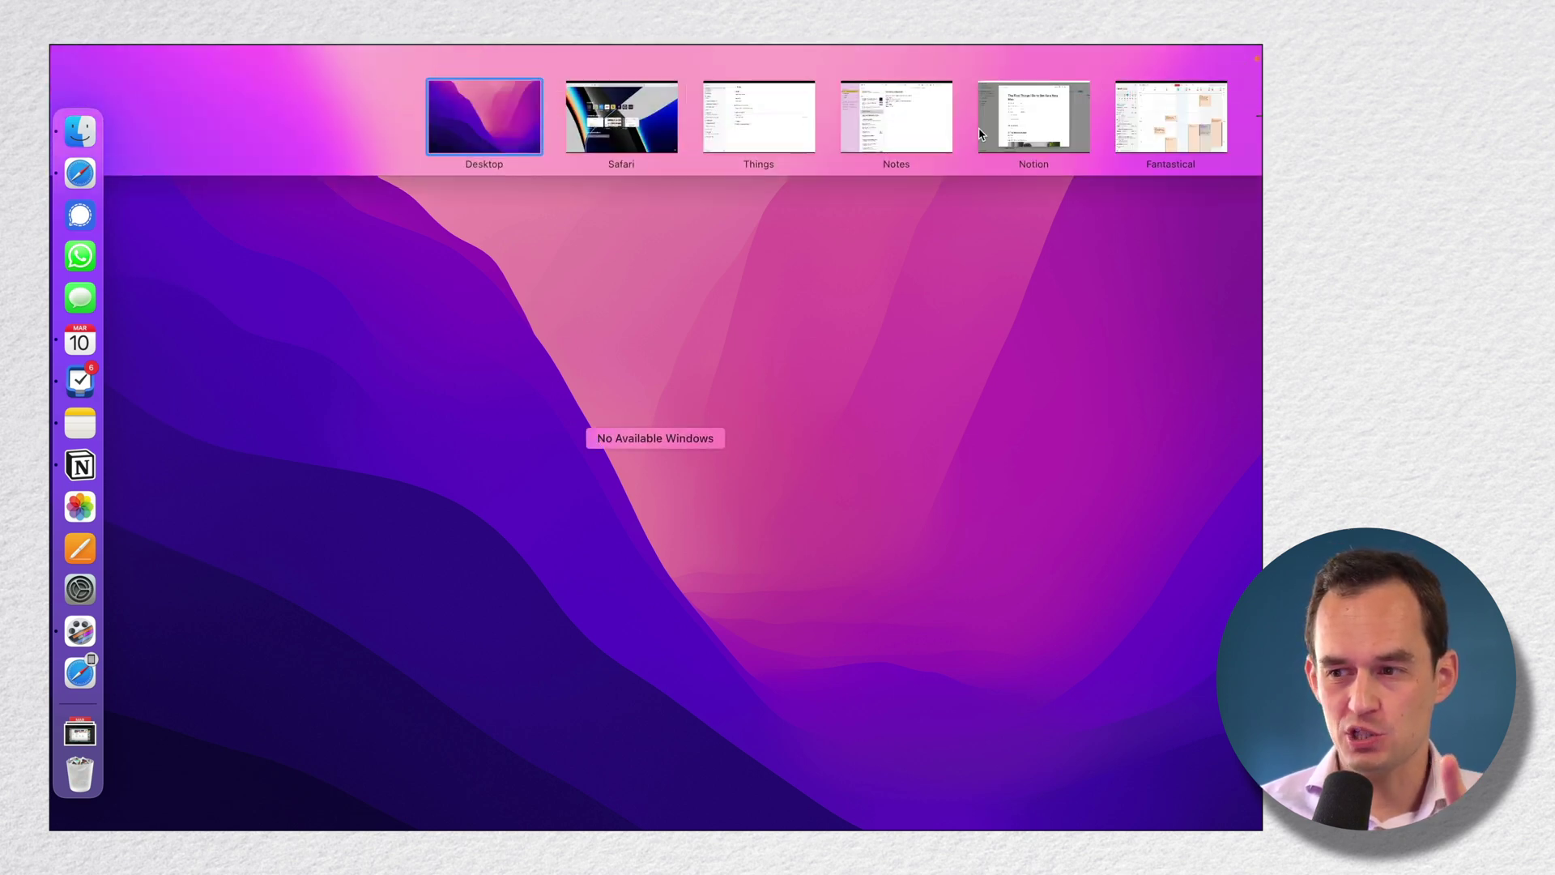
mouse_move(1236, 116)
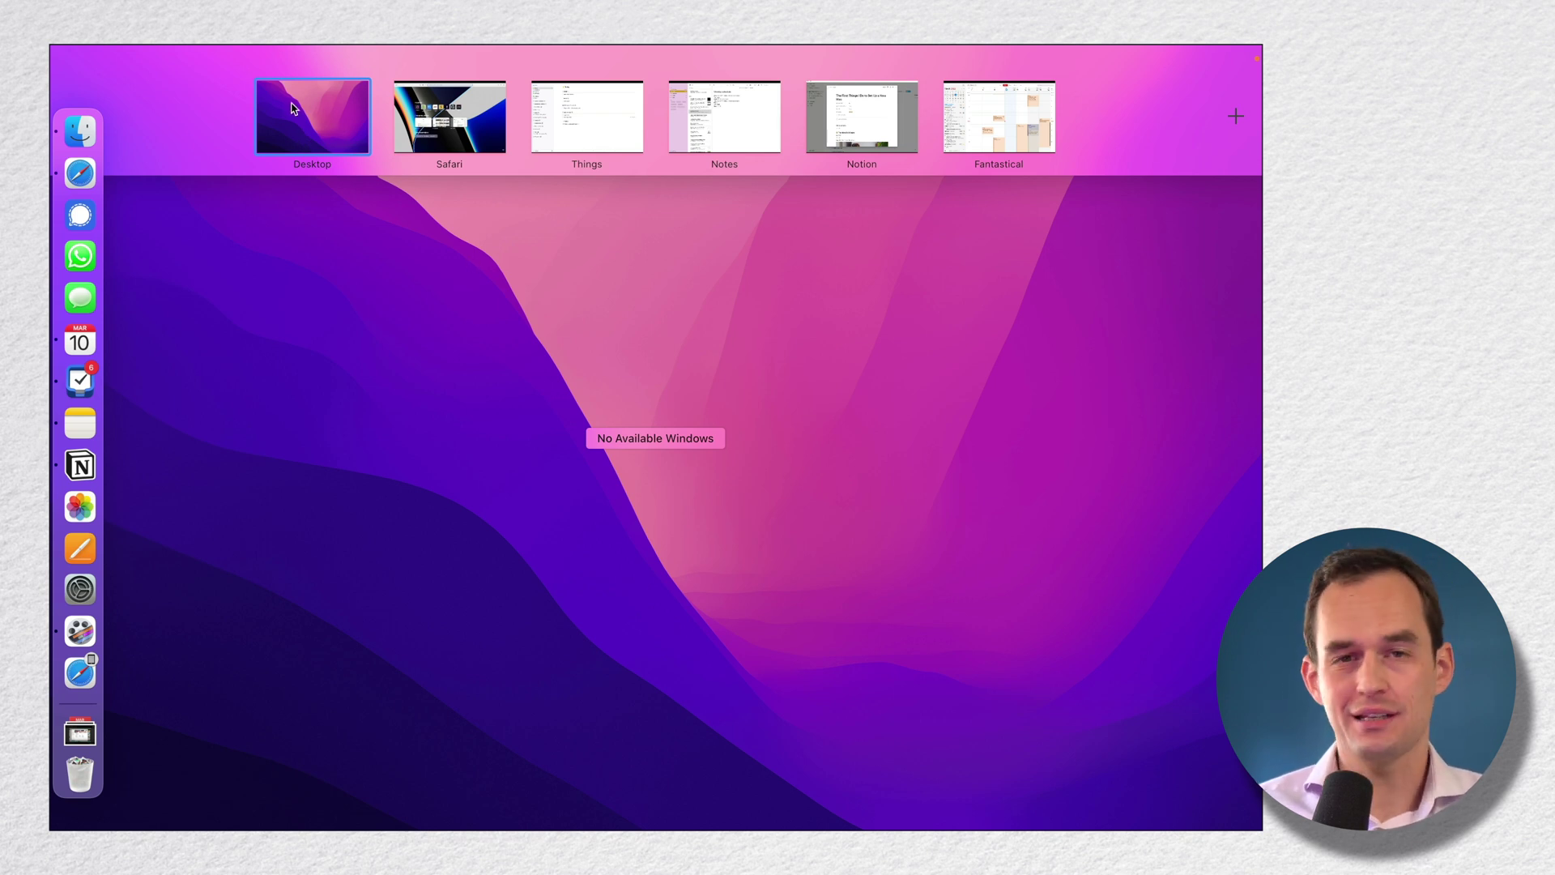
click(656, 404)
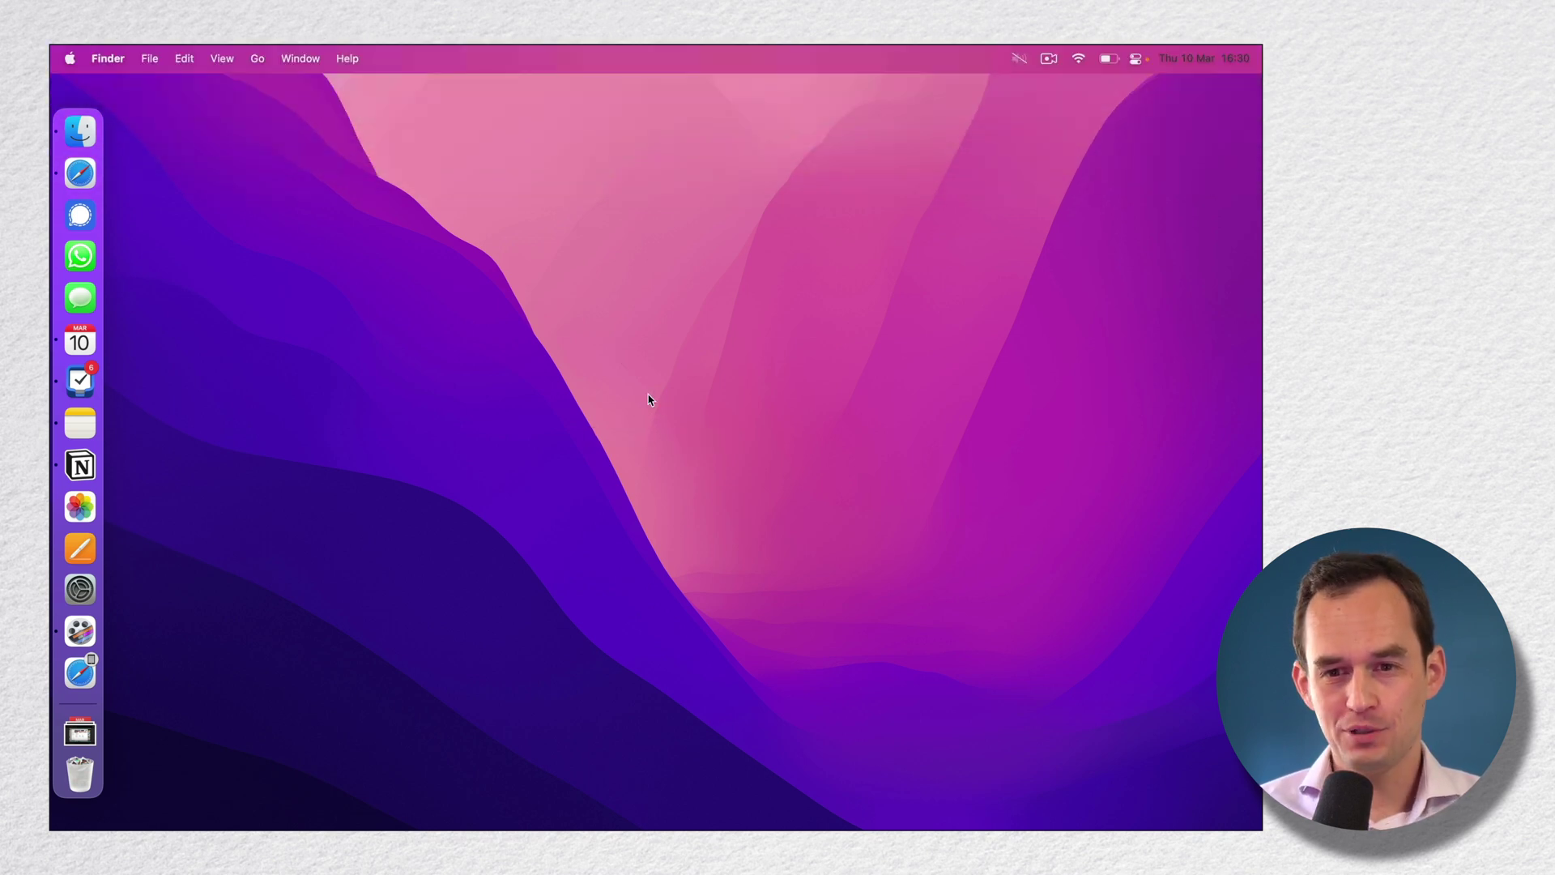
click(69, 56)
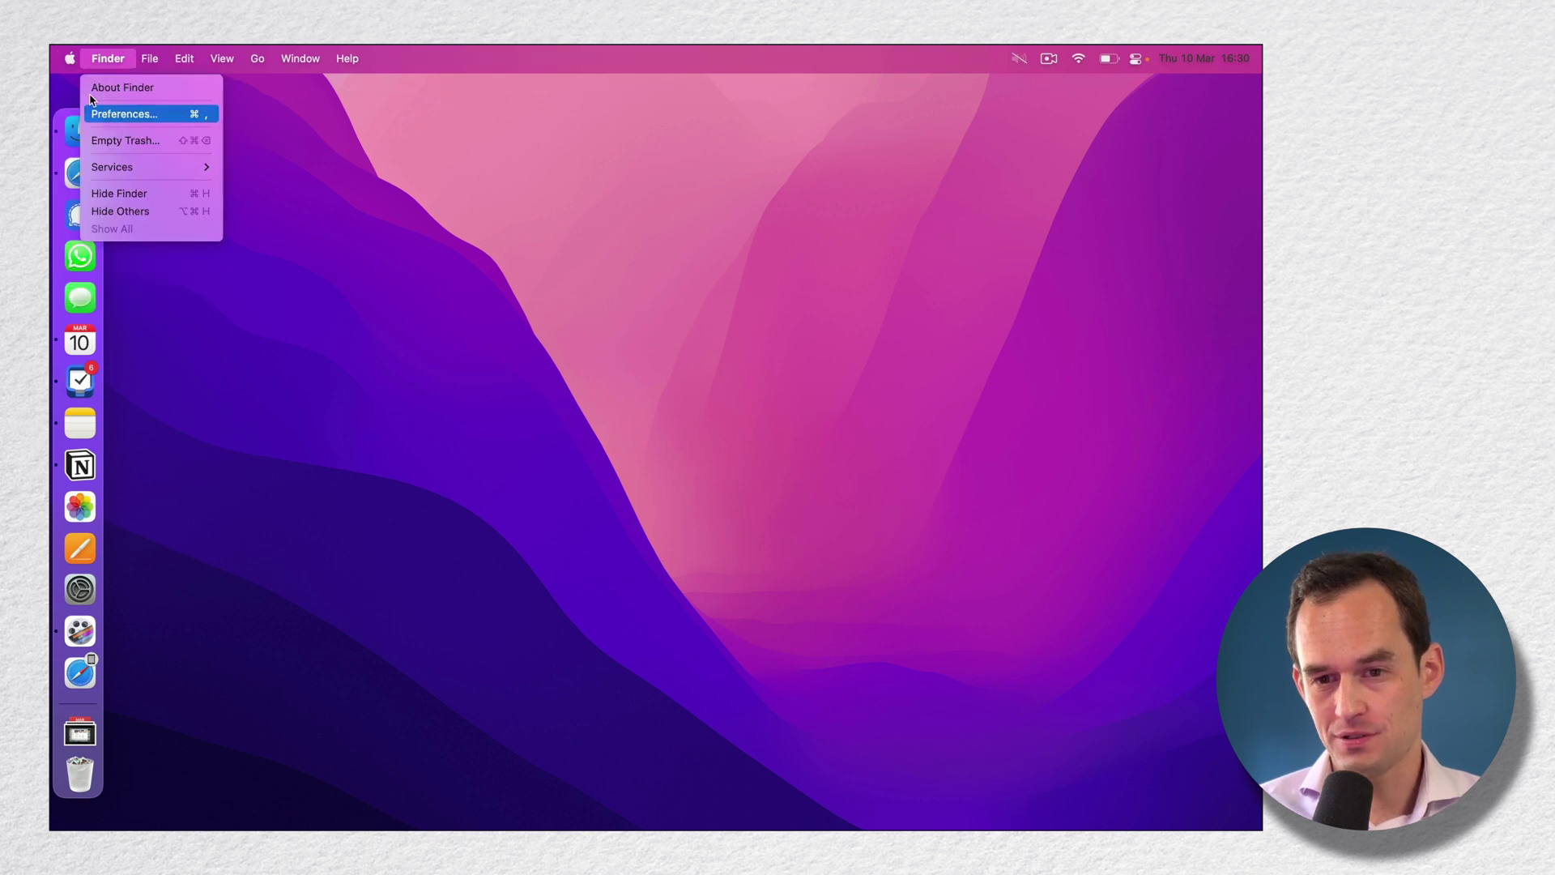
Turn off 'Automatically rearrange Spaces based on most recent use' in Mission Control preferences.
click(122, 112)
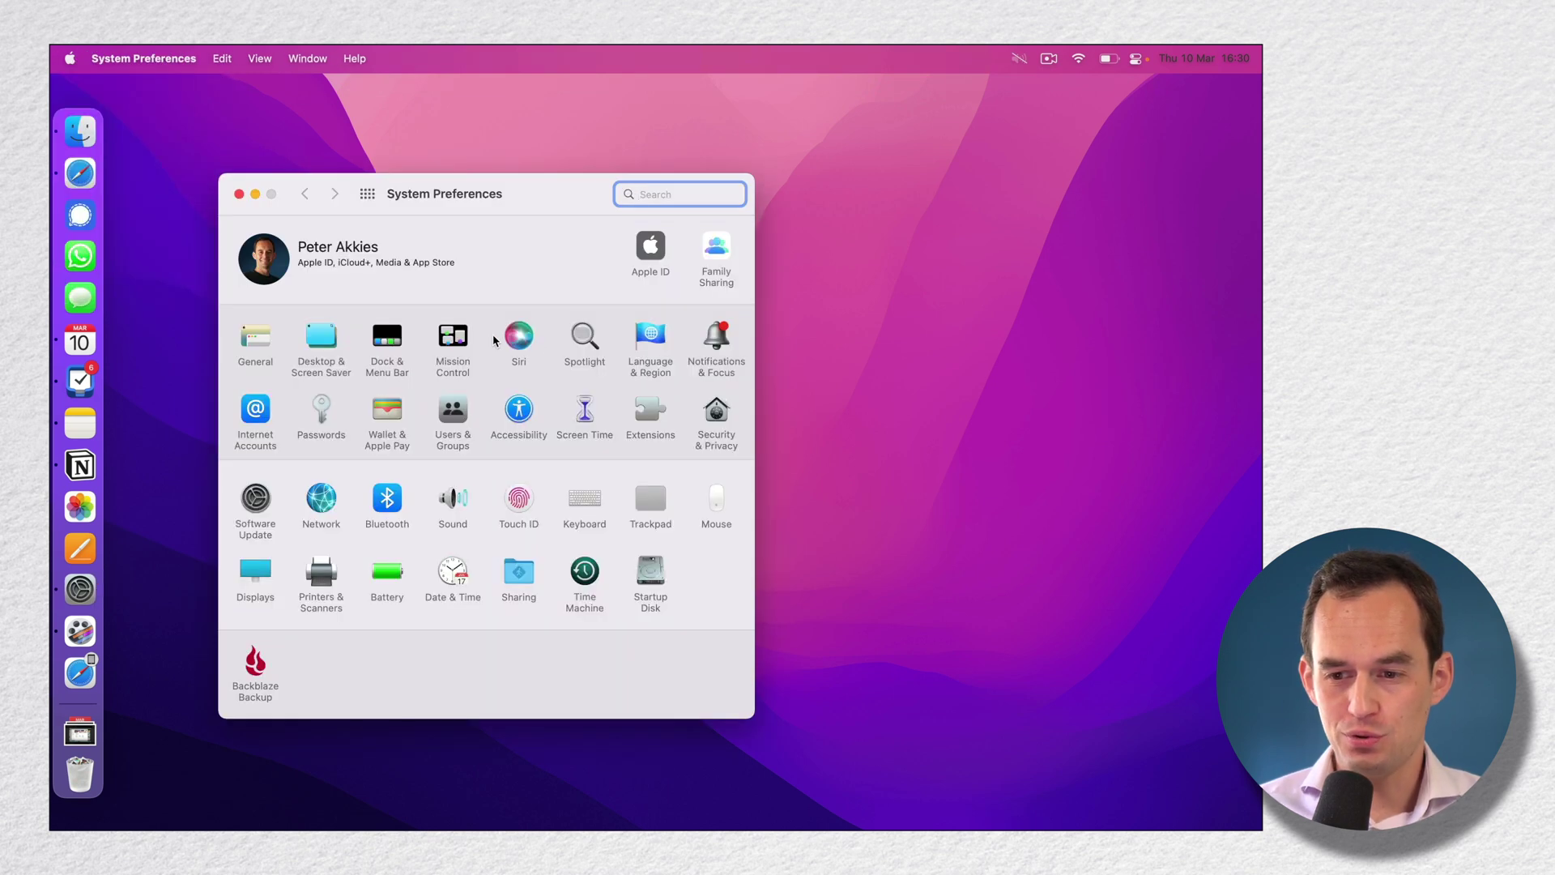
click(445, 341)
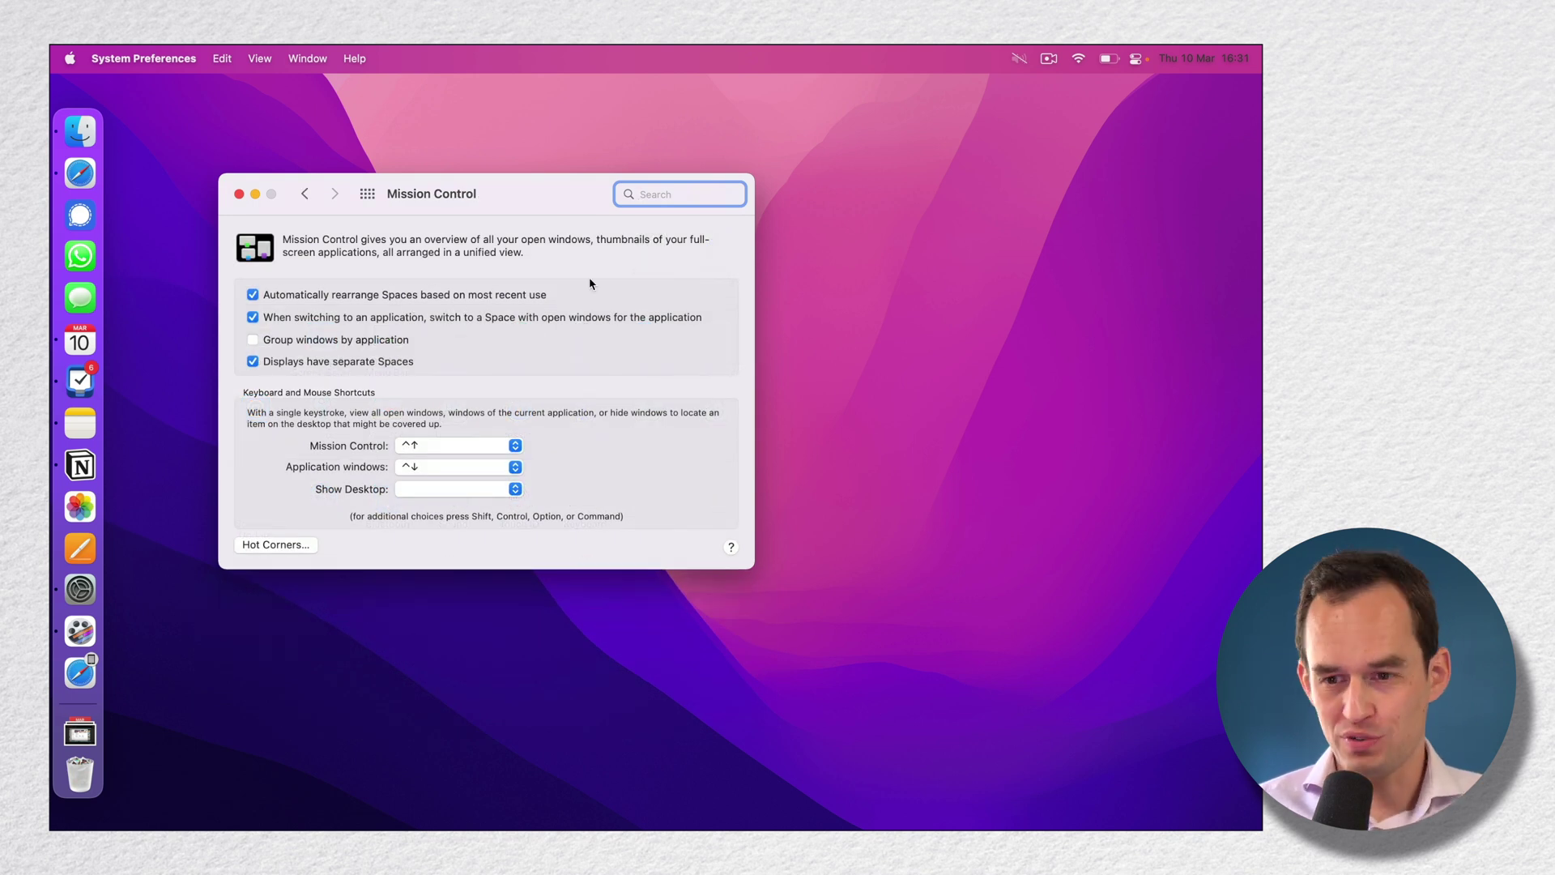
key(ctrl+Up)
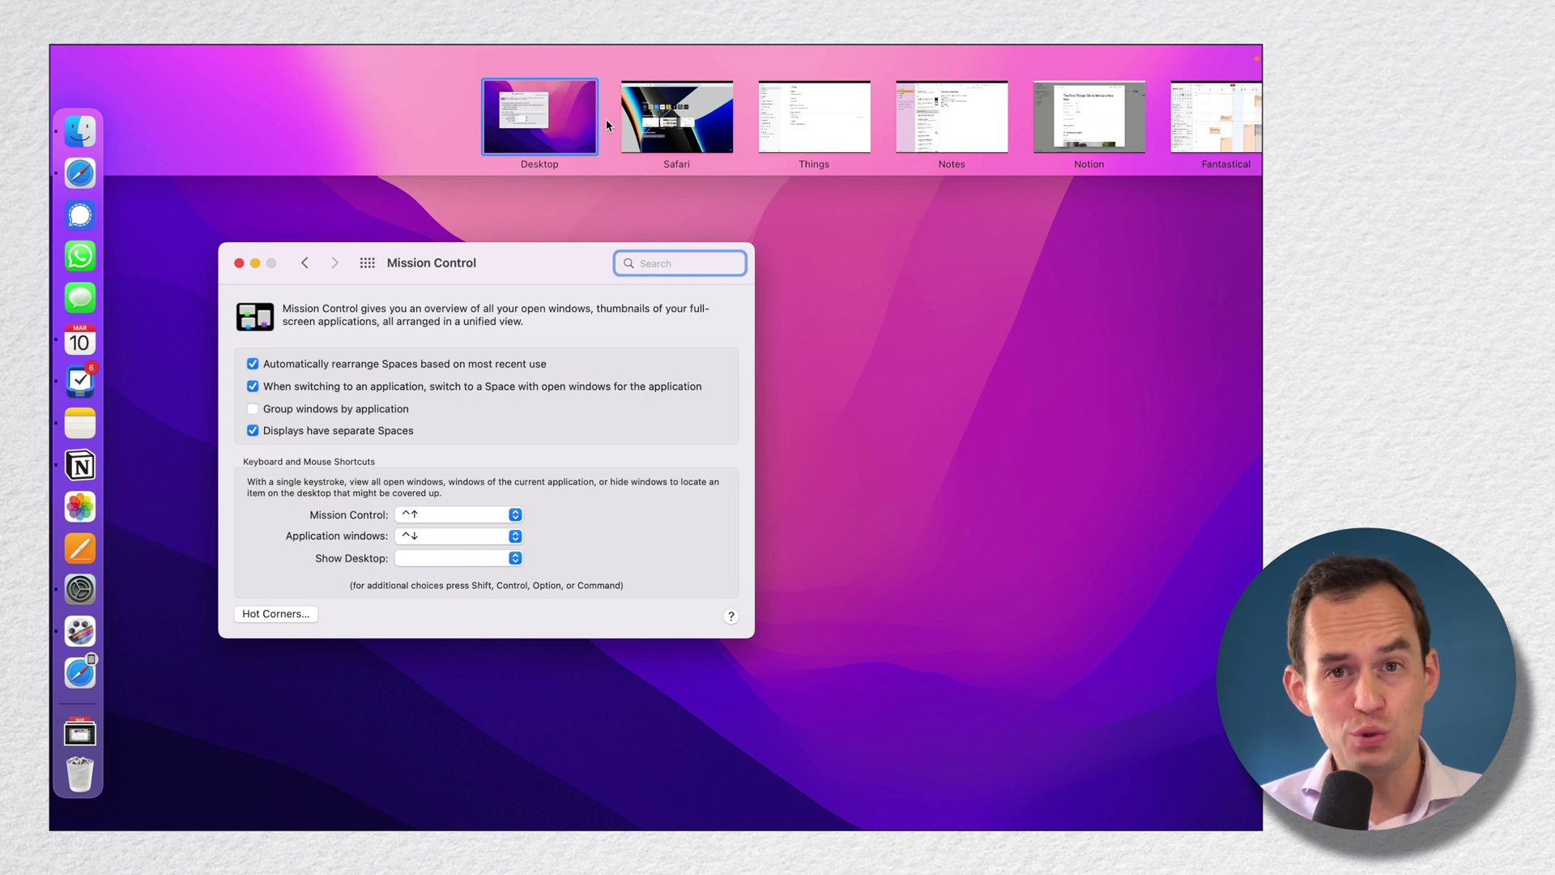
mouse_move(1235, 116)
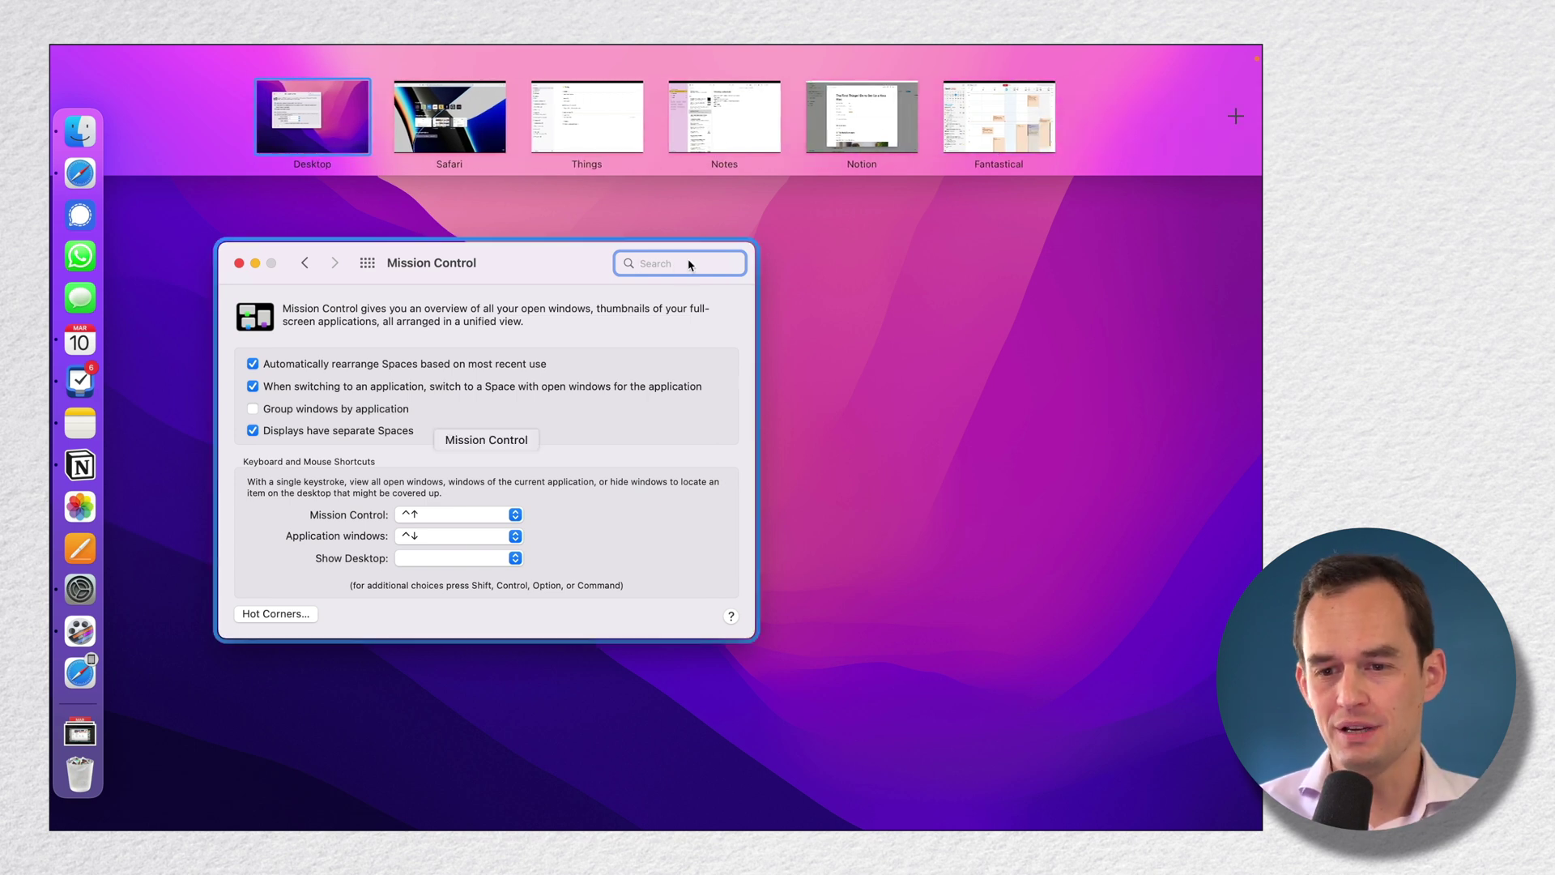
click(531, 285)
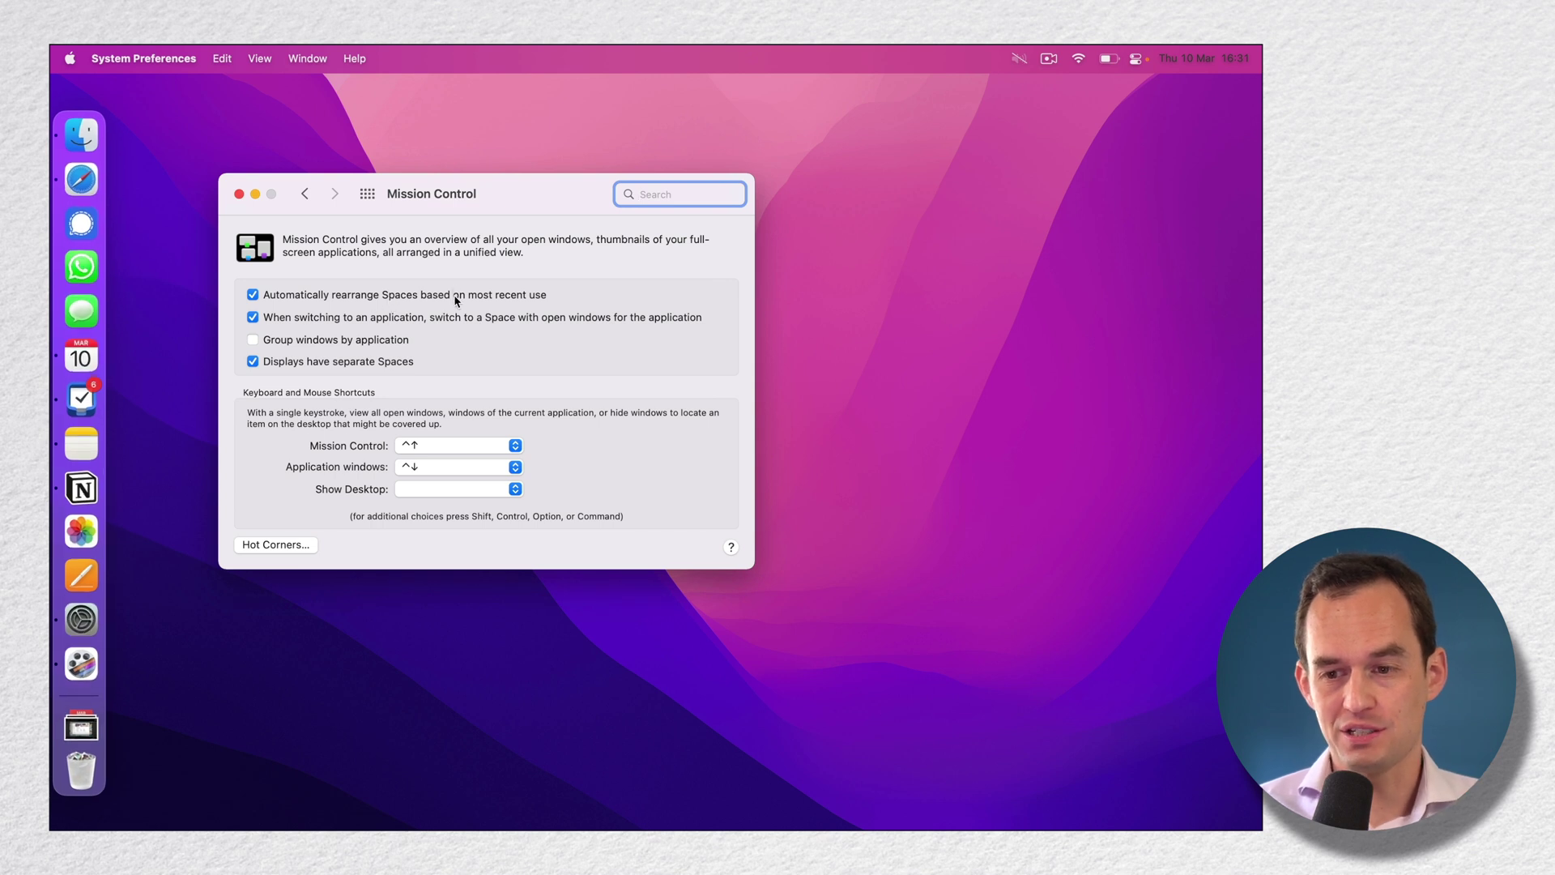
click(239, 194)
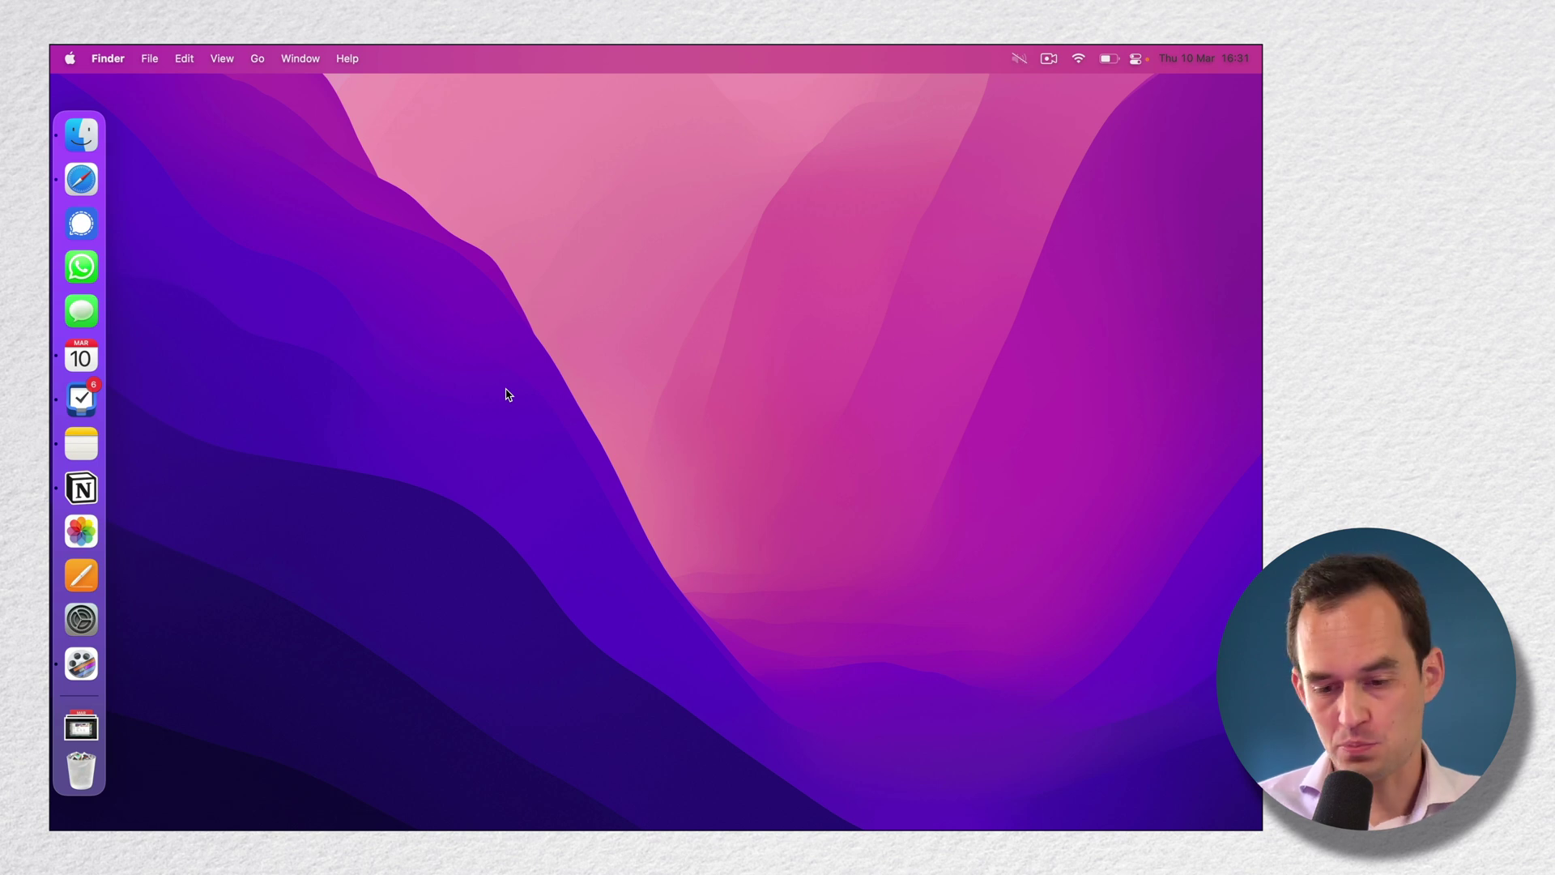
mouse_move(505, 48)
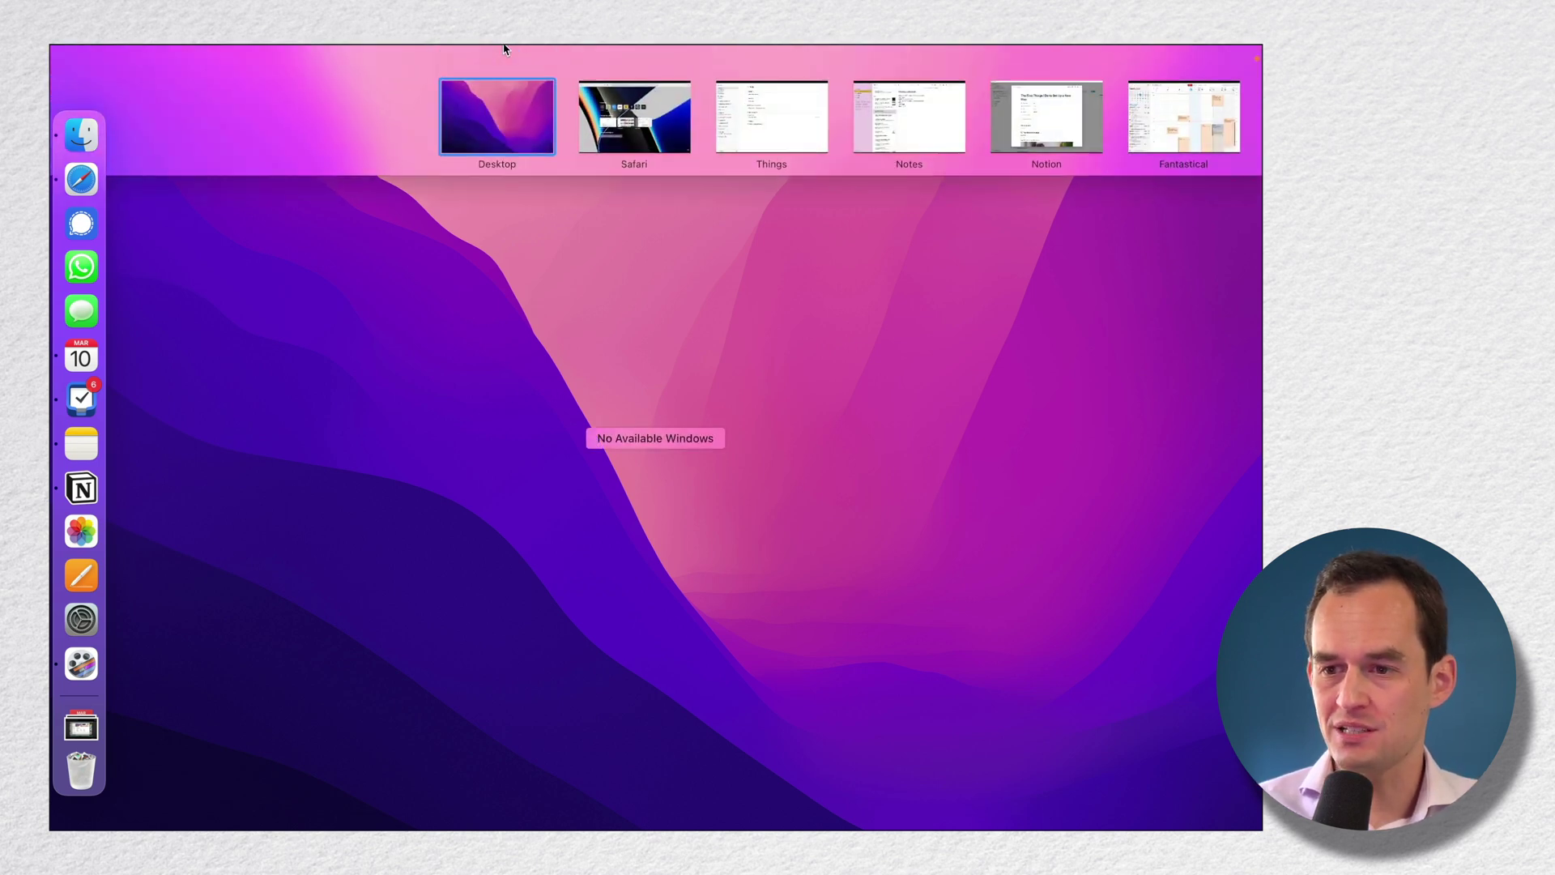
Order spaces as Safari, Desktop 1, a new Desktop 2, Fantastical, then show Safari.
drag(623, 130, 308, 131)
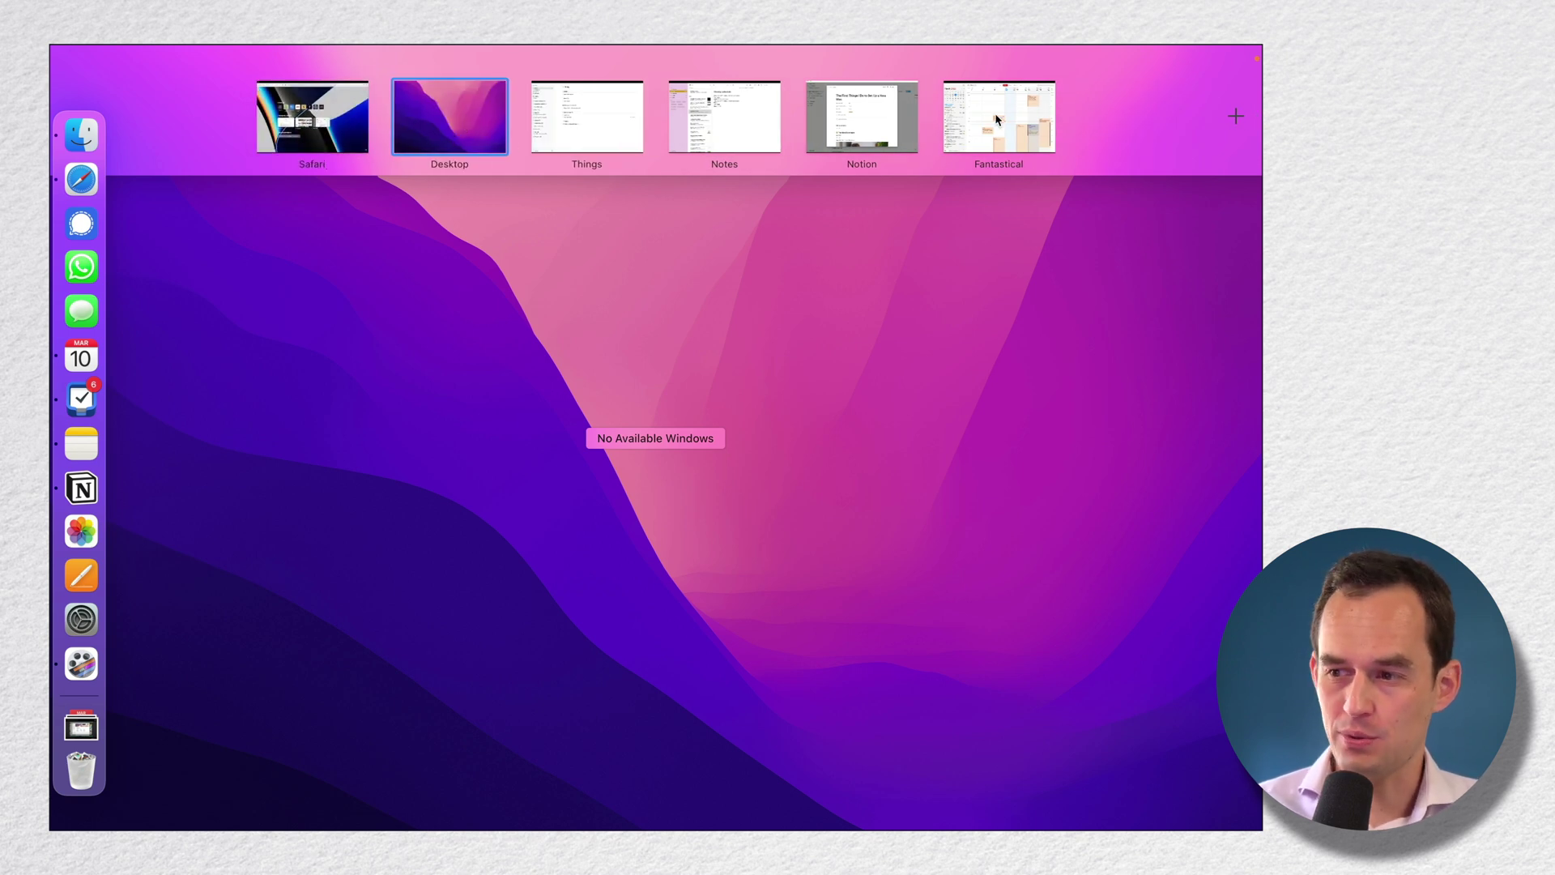
click(1235, 117)
drag(1236, 119, 554, 132)
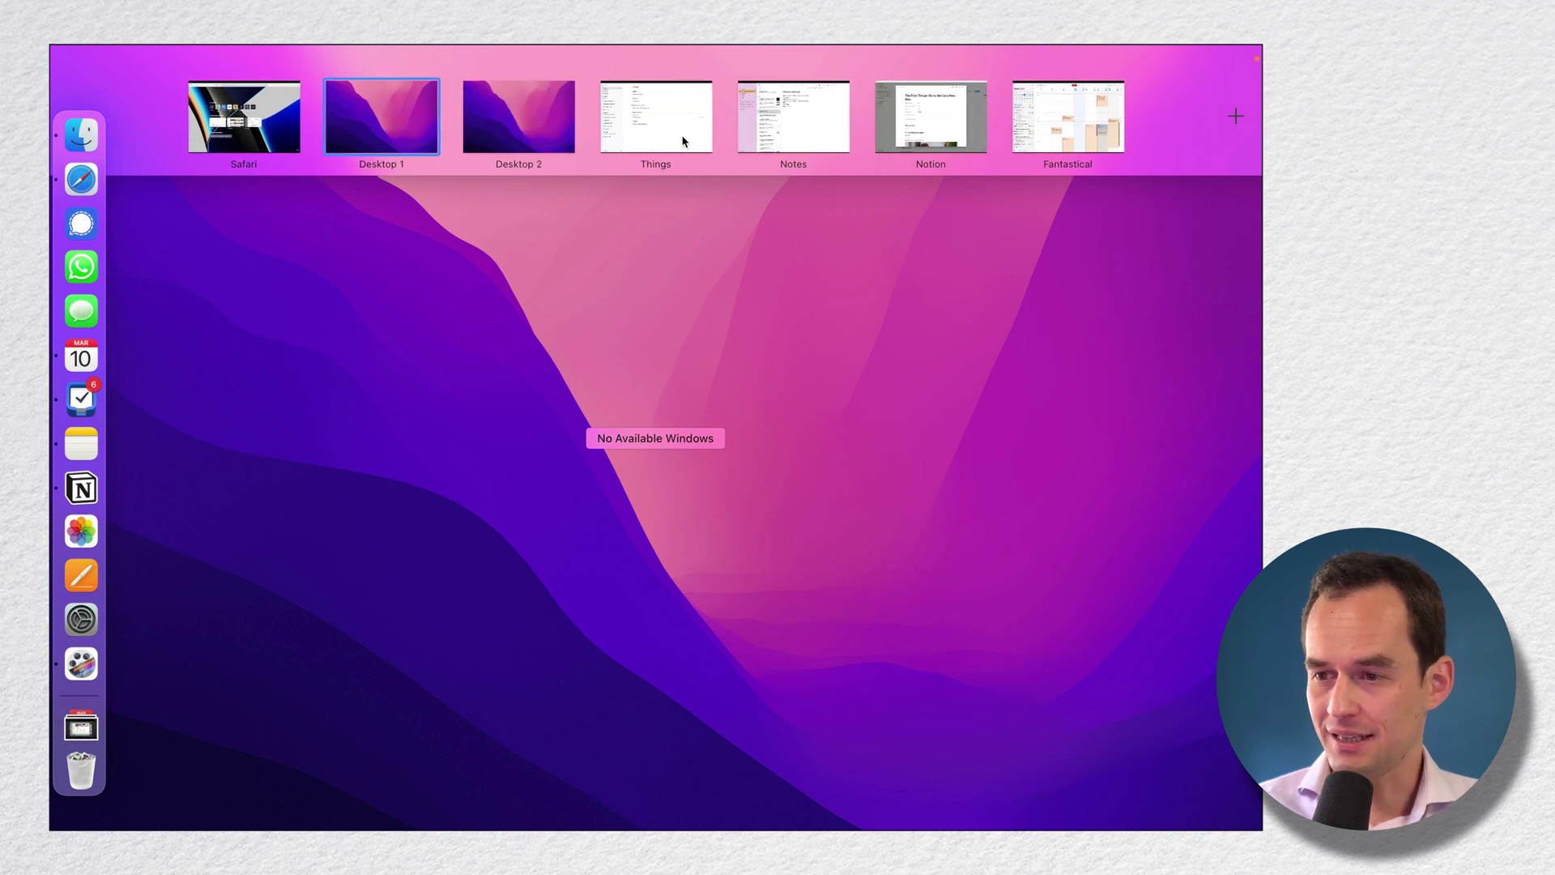
drag(1053, 118, 662, 122)
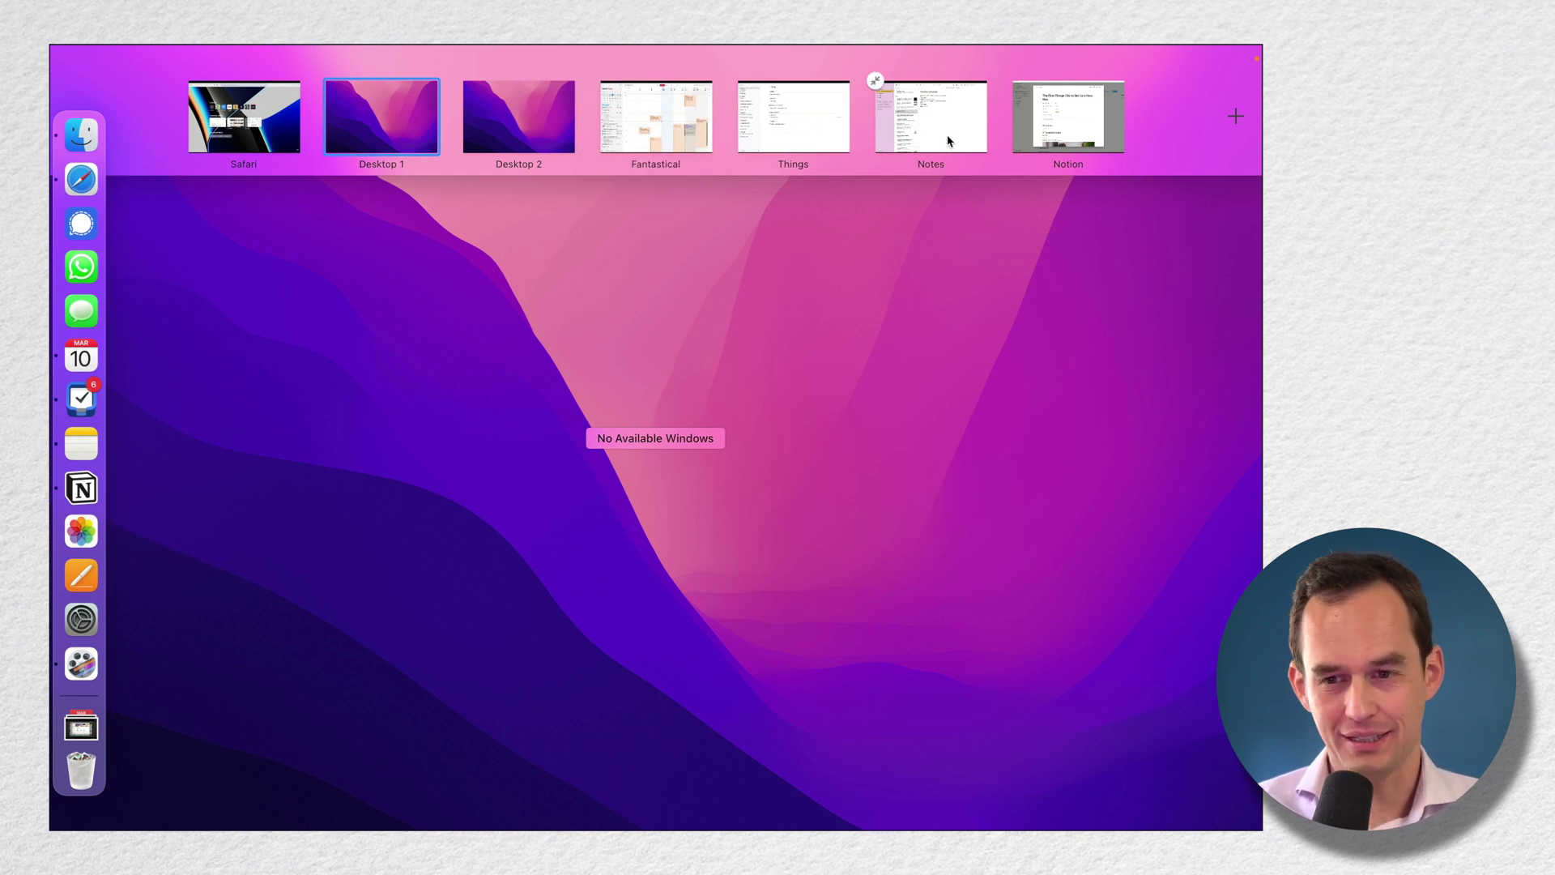
click(243, 118)
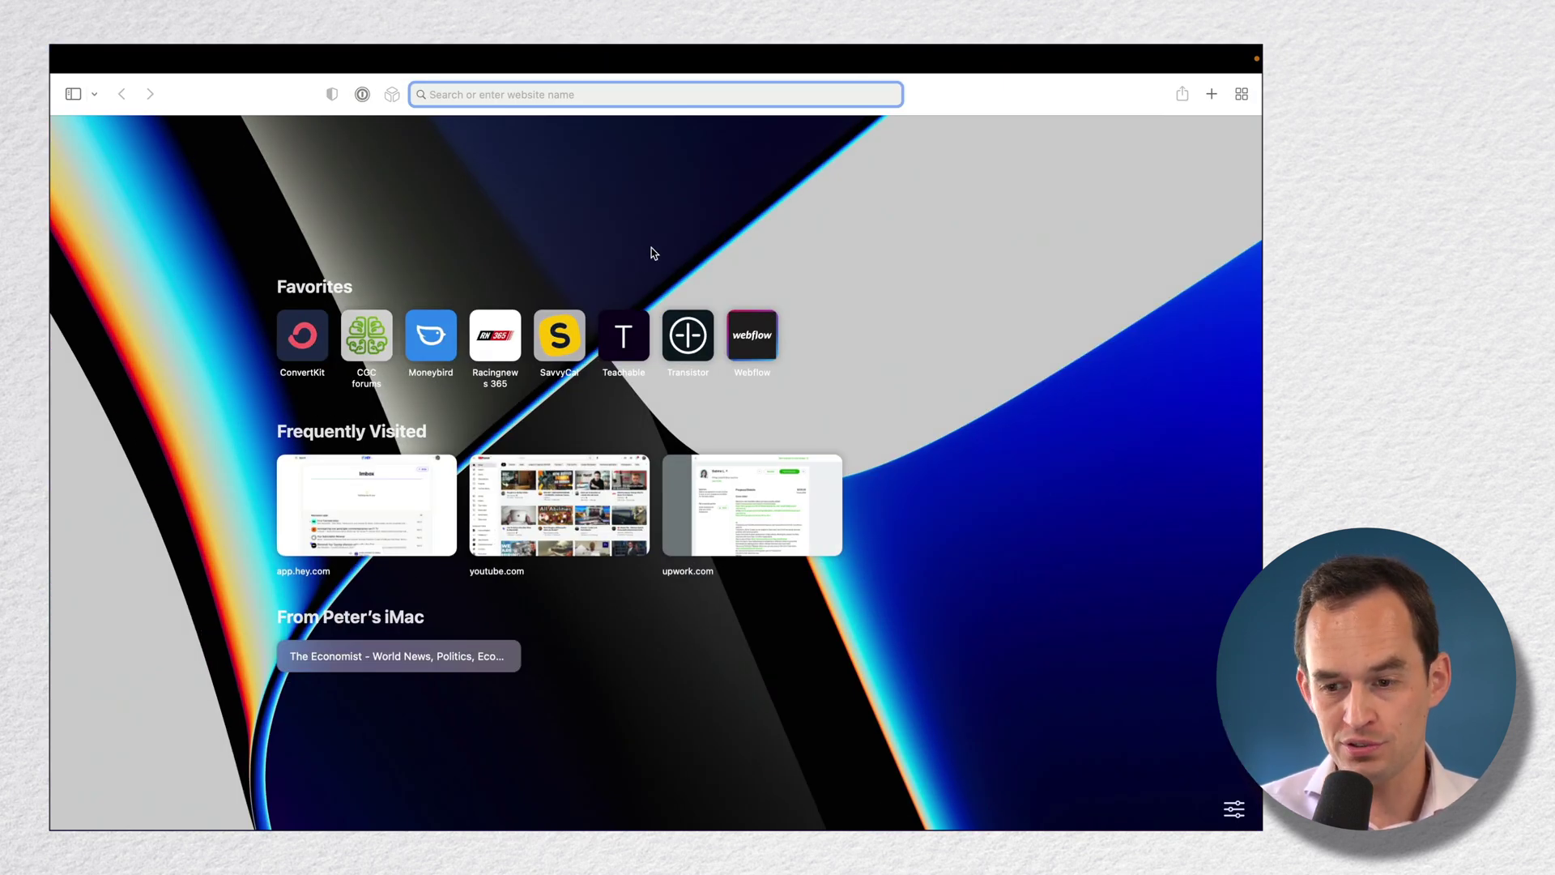
Open two Finder Documents windows on Desktop 1 and spread them apart.
key(ctrl+Right)
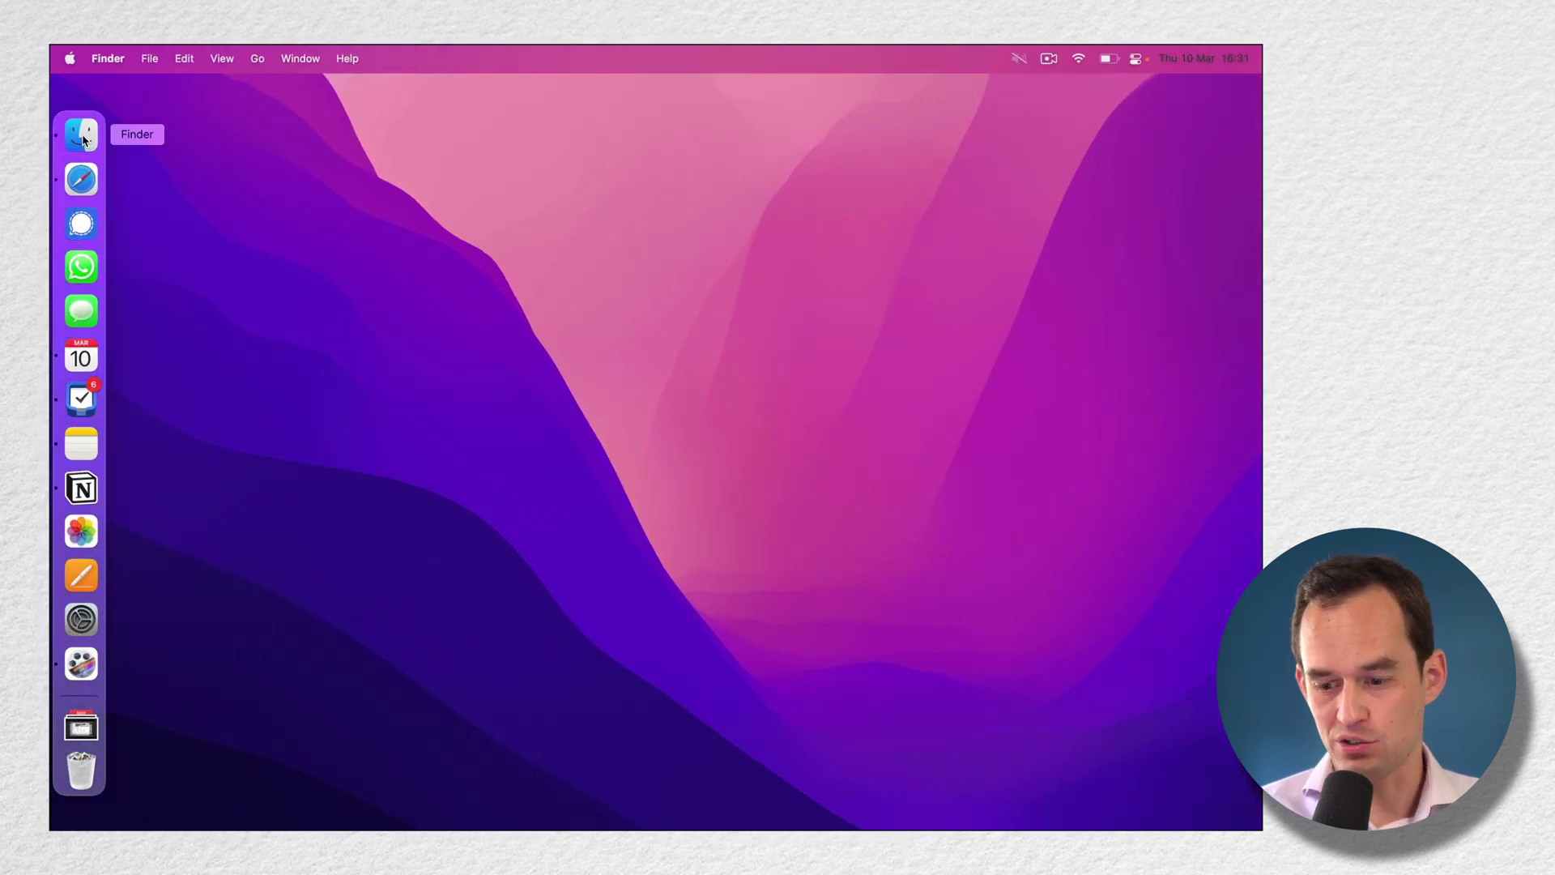
click(81, 138)
key(super+n)
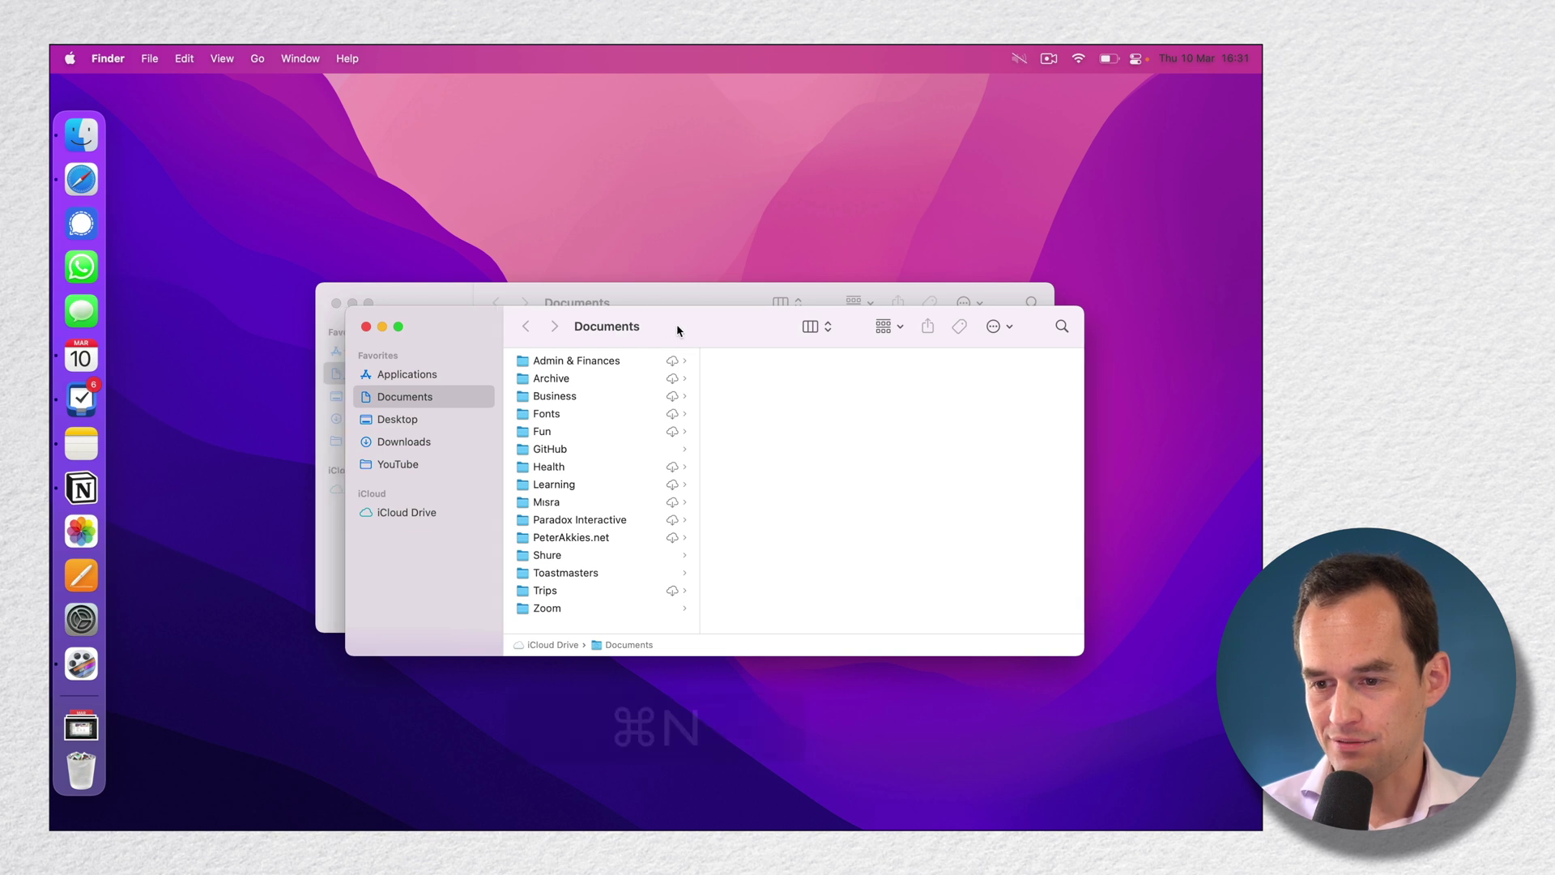
drag(677, 330, 825, 453)
drag(705, 304, 540, 174)
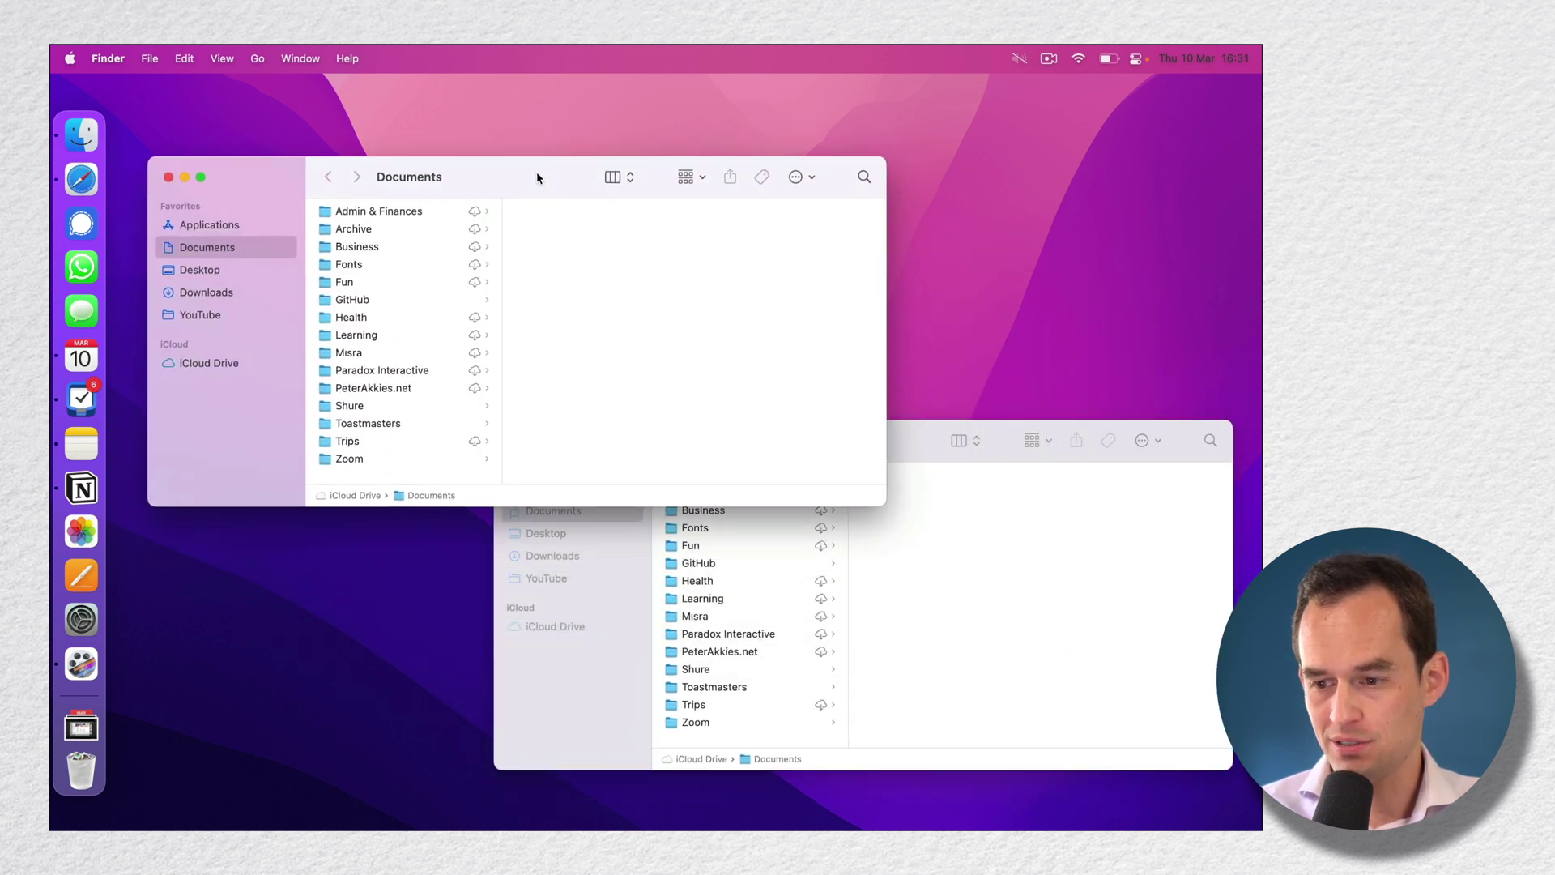
Bring the lower Documents window forward and switch to the empty Desktop 2.
click(964, 642)
click(584, 556)
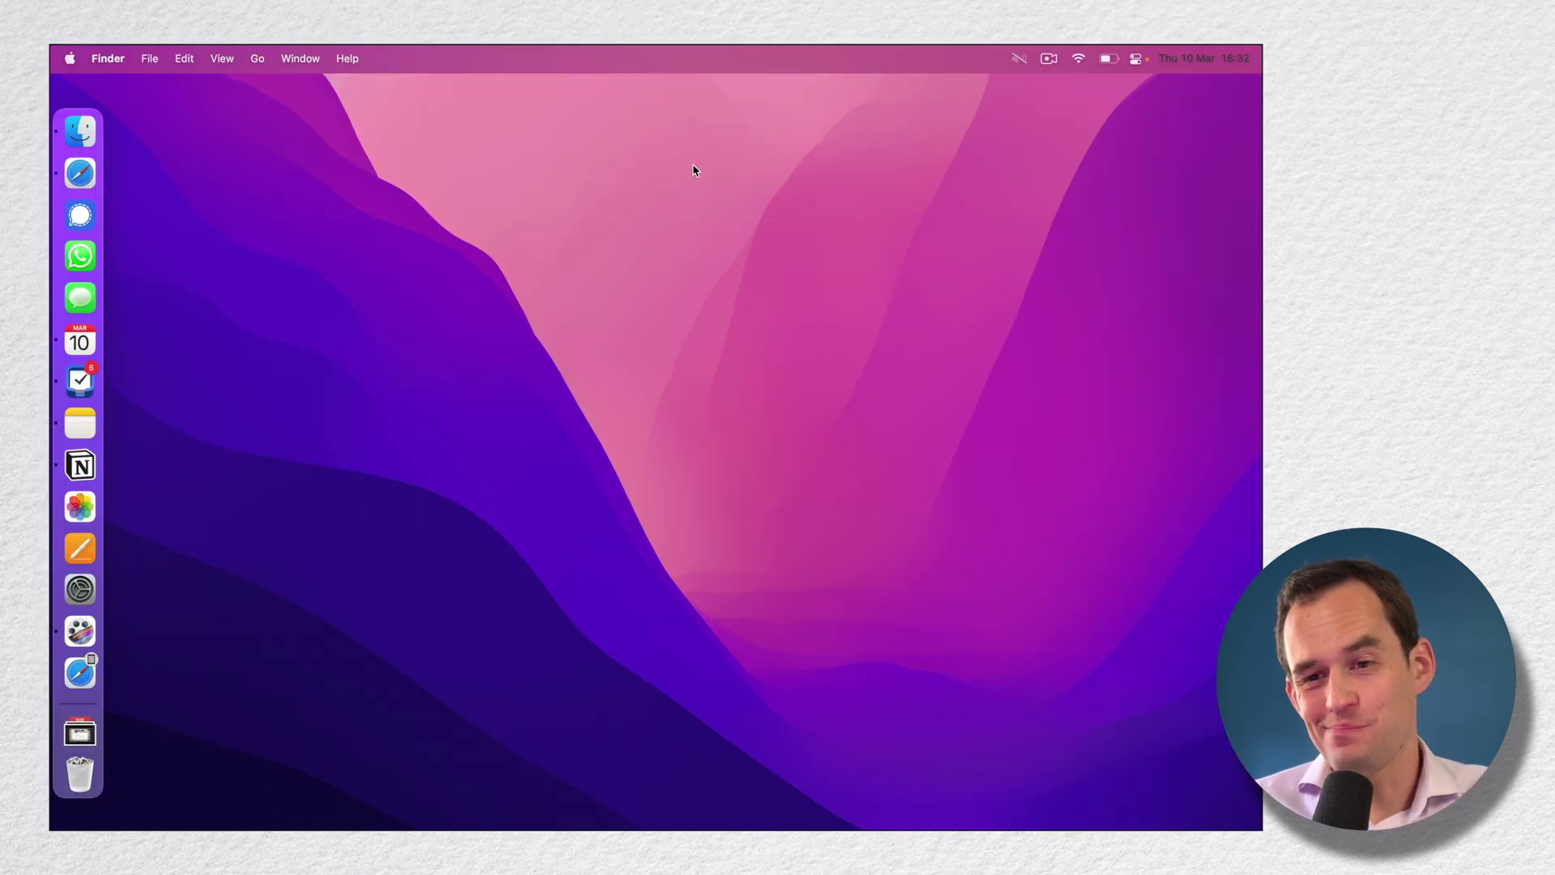
key(ctrl+Up)
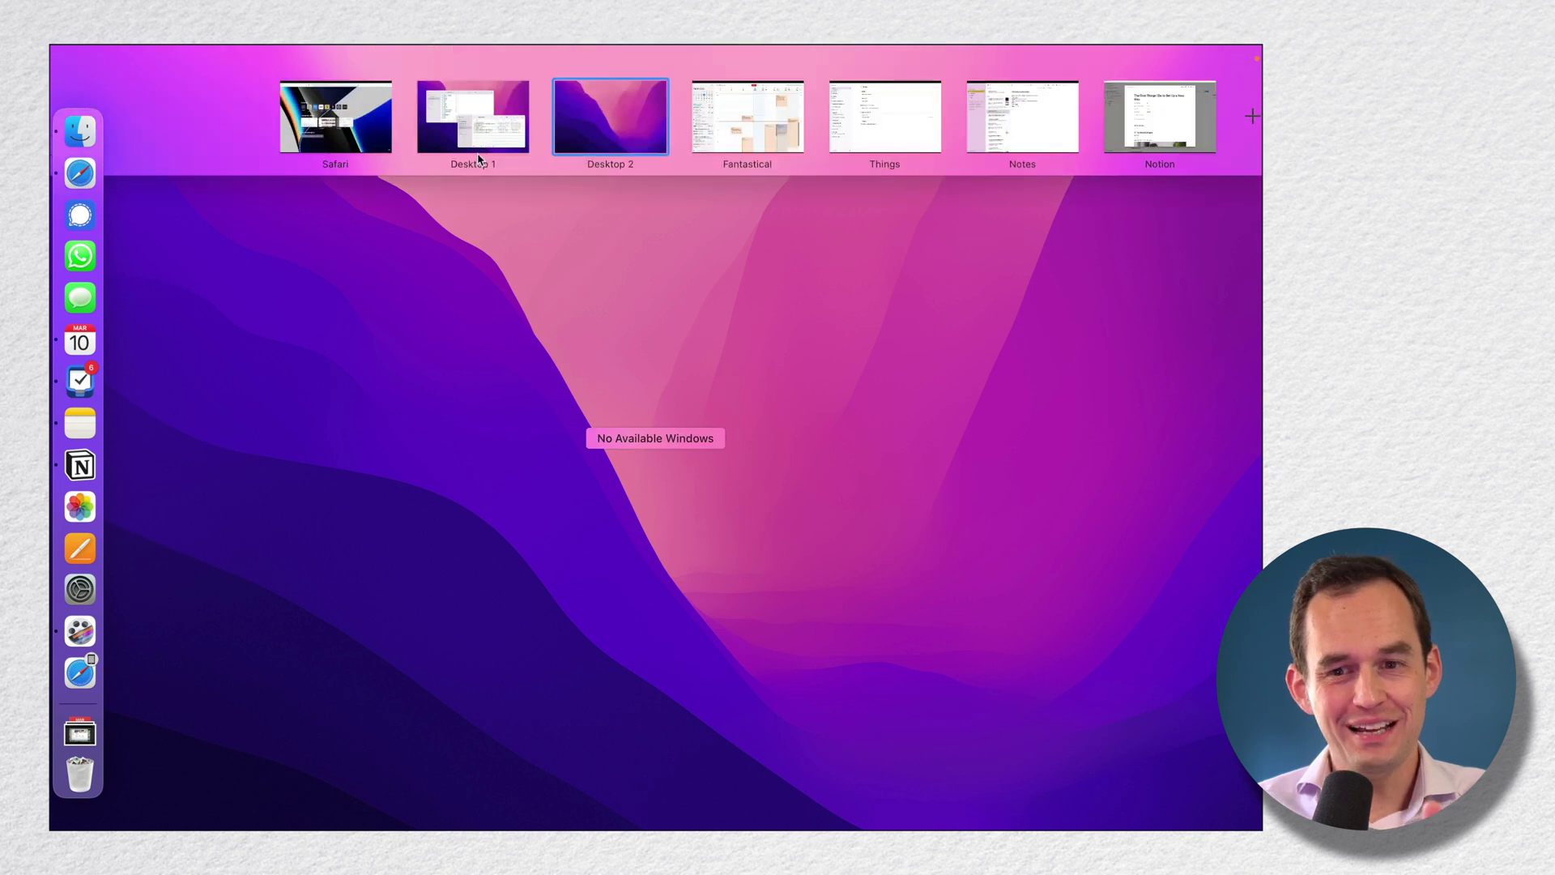
key(Escape)
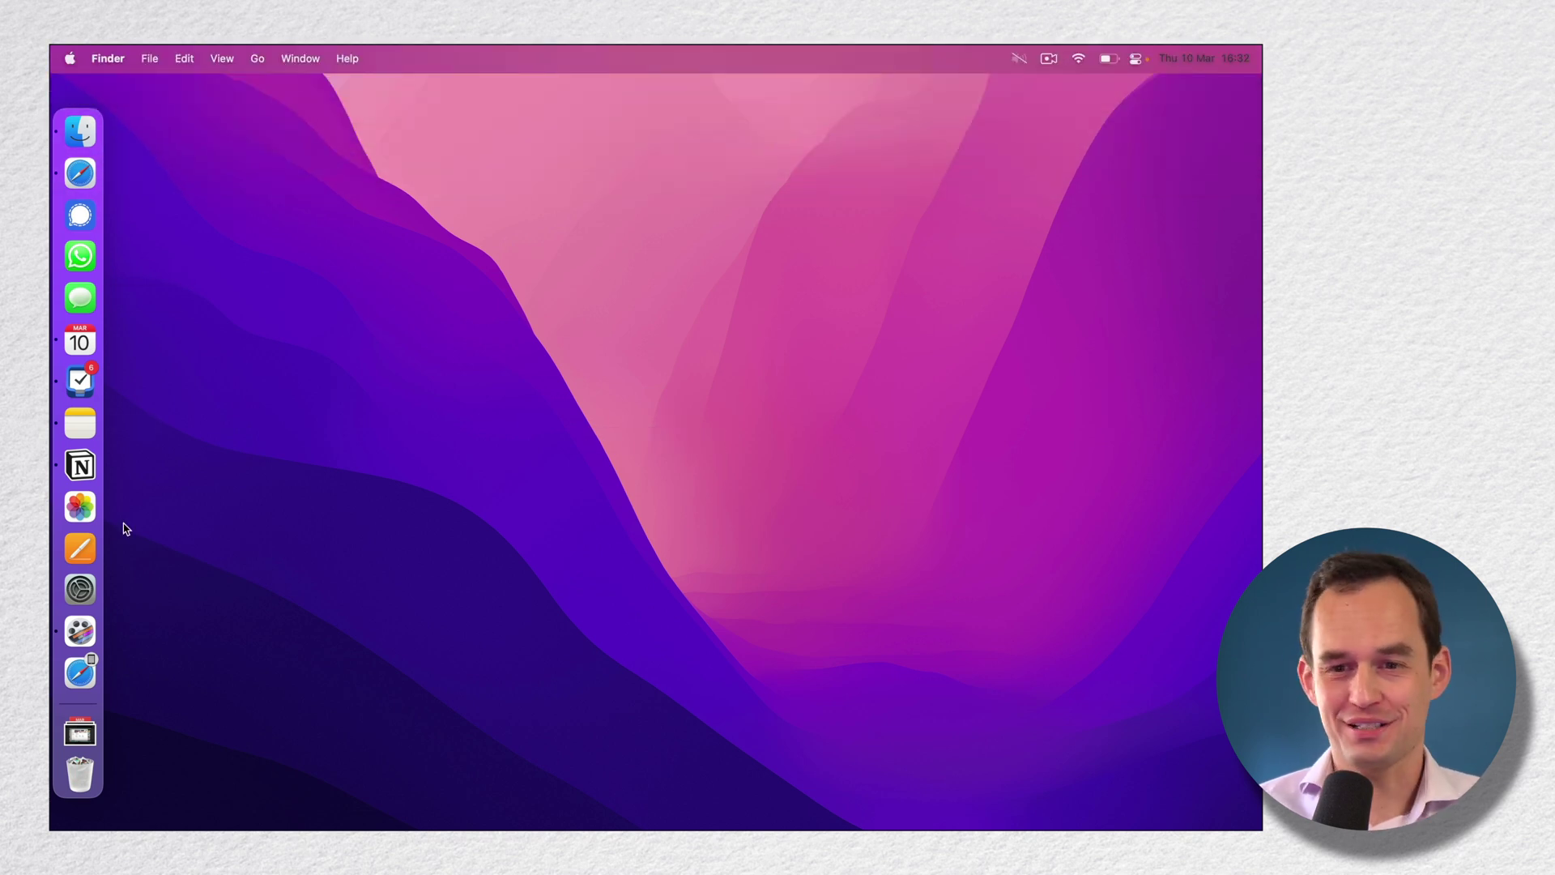